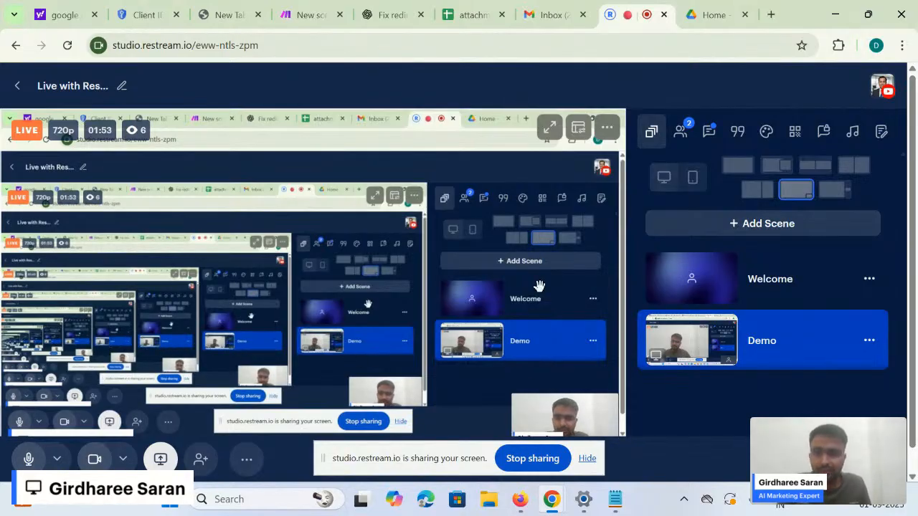
- Switch to Make, open the All scenarios list and scroll through the existing scenarios
click(286, 10)
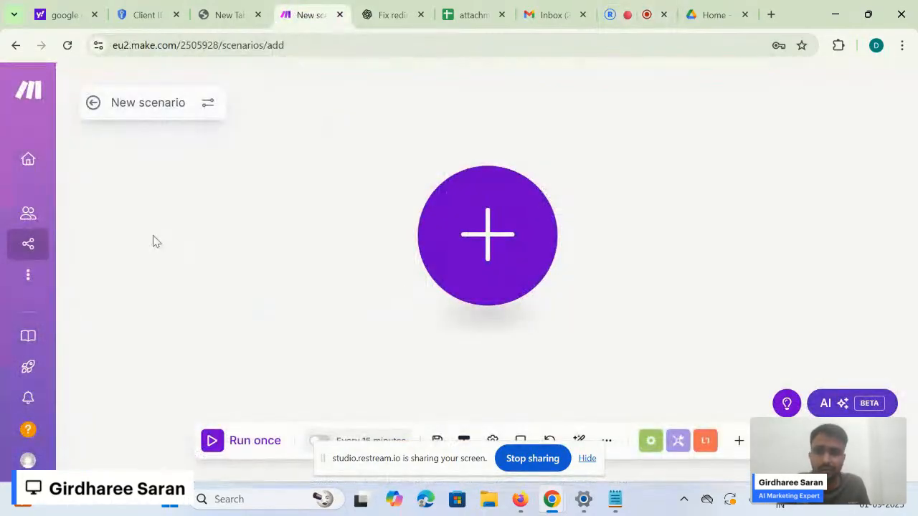
click(22, 245)
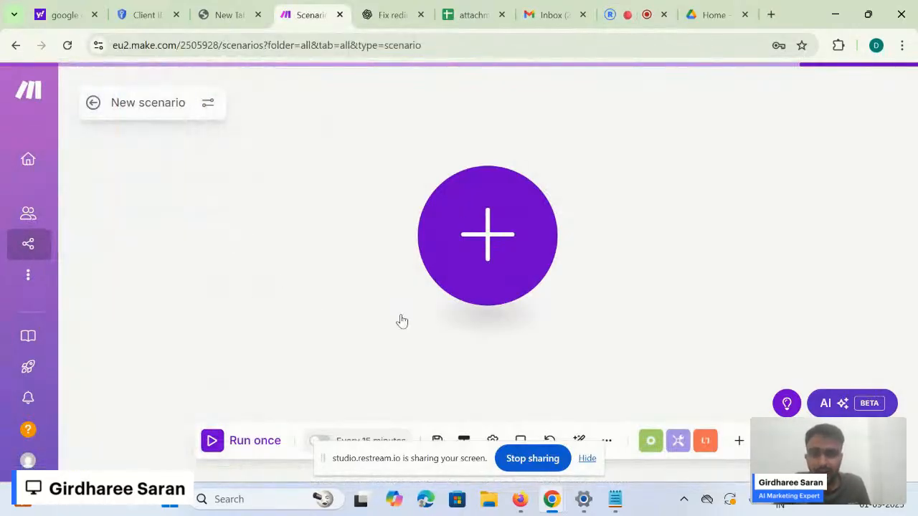
scroll(463, 313, down, 3)
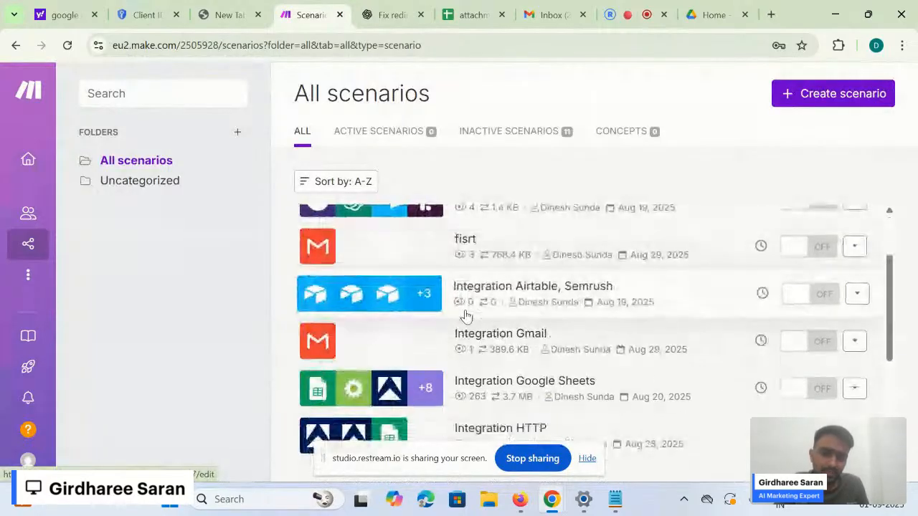
scroll(465, 315, up, 3)
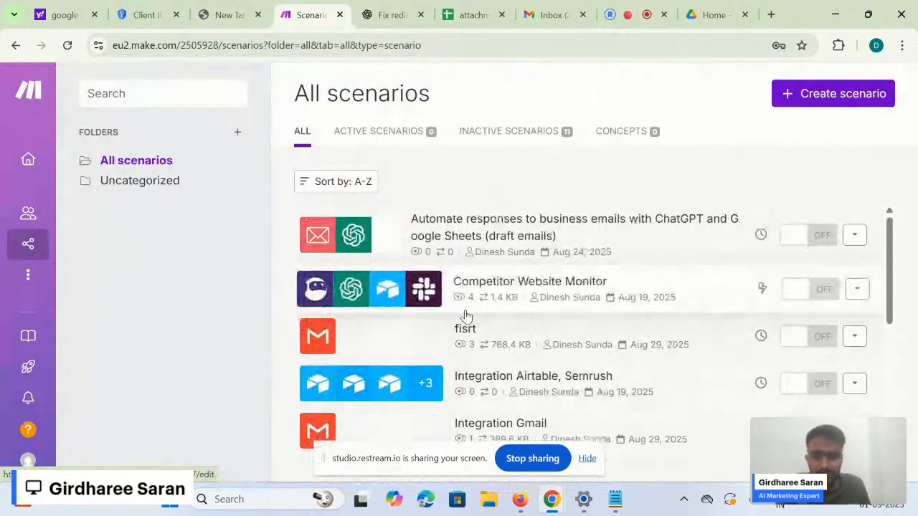
scroll(465, 316, down, 5)
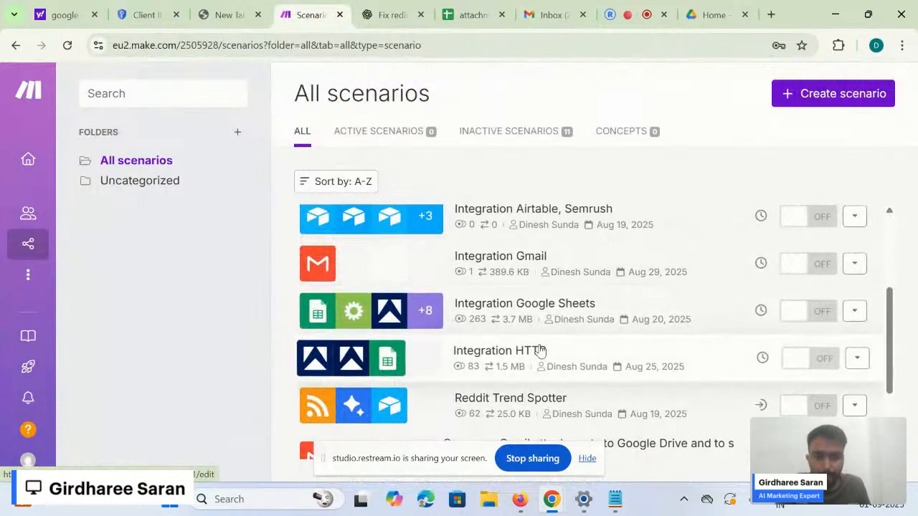
scroll(540, 350, down, 1)
scroll(594, 299, down, 2)
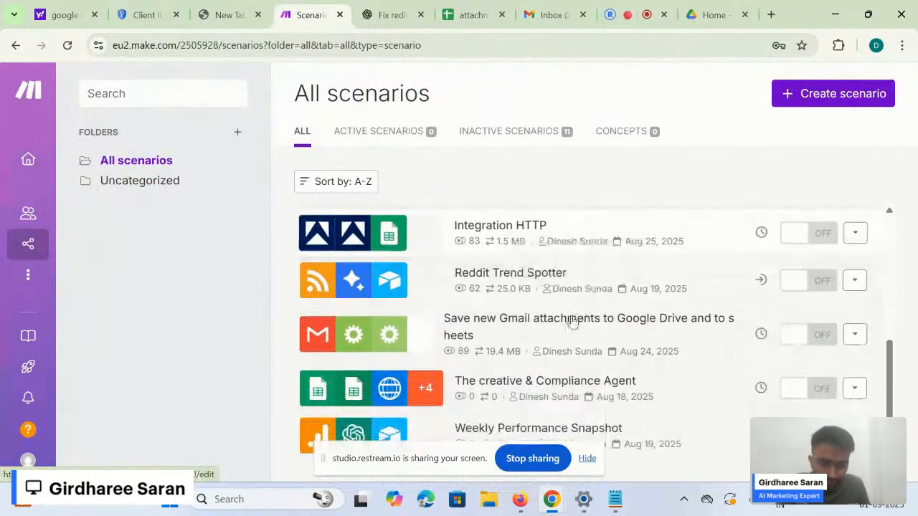
- Open the 'Save new Gmail attachments to Google Drive and to sheets' scenario and inspect its first Iterator
click(574, 324)
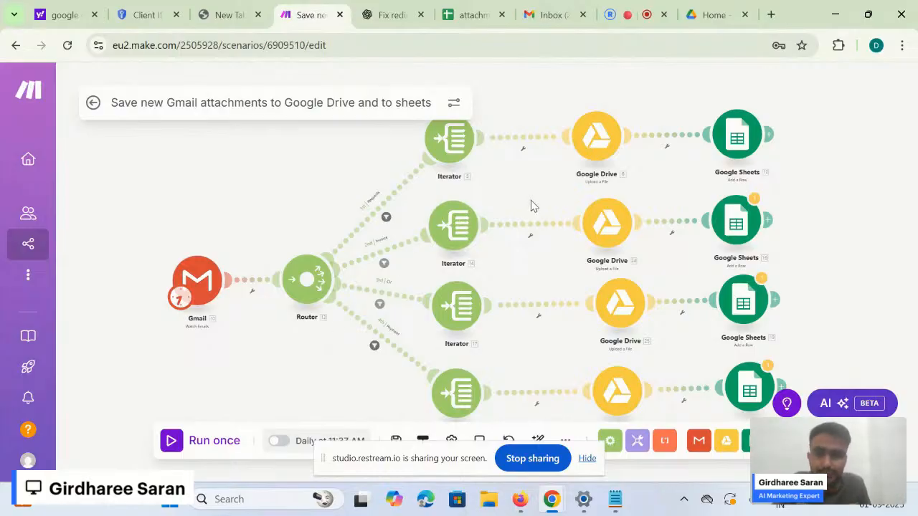
drag(538, 201, 523, 213)
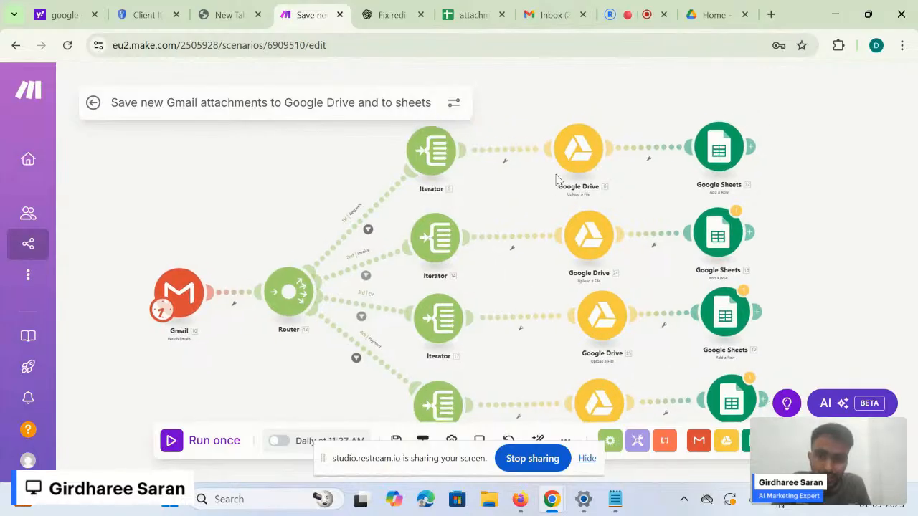
click(430, 172)
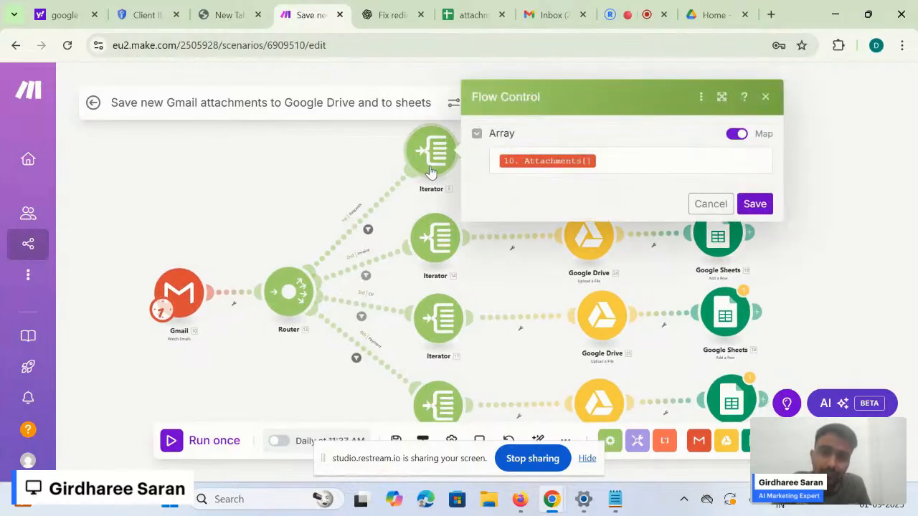
click(518, 272)
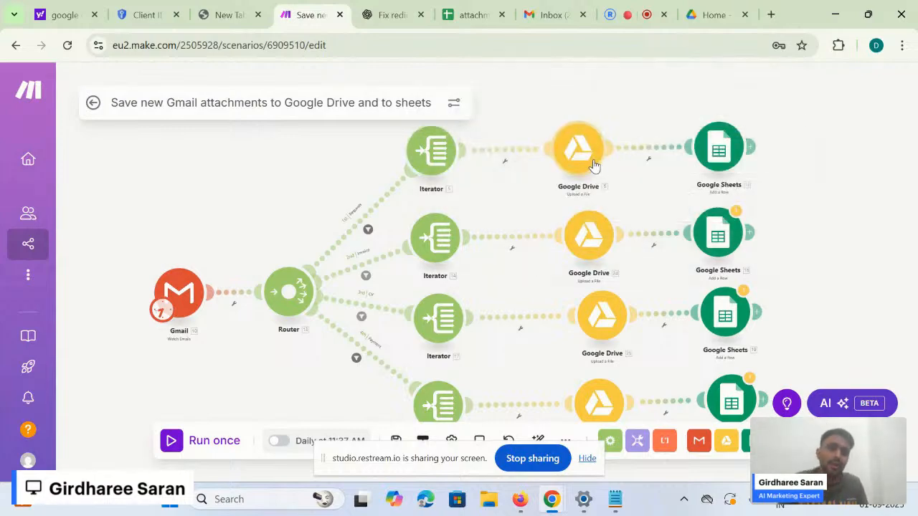
- Review the first Google Sheets module's settings, then close them
click(723, 151)
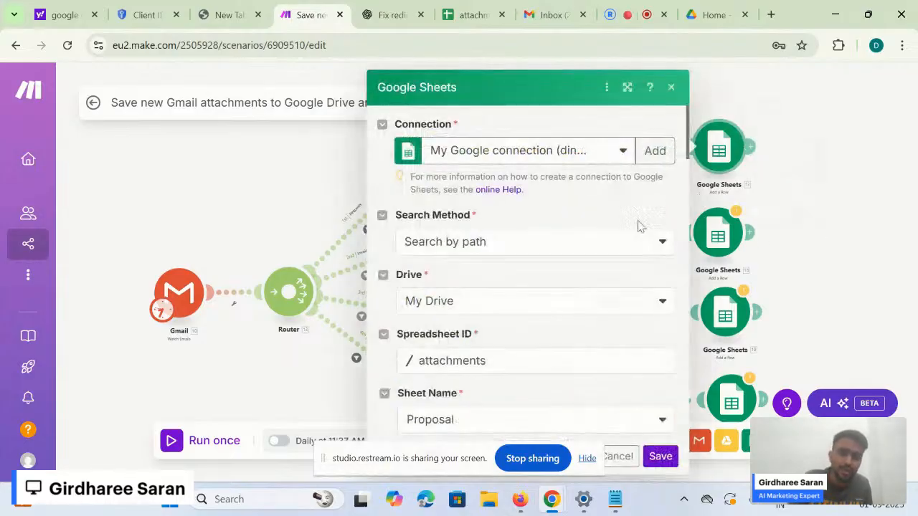
scroll(566, 348, down, 3)
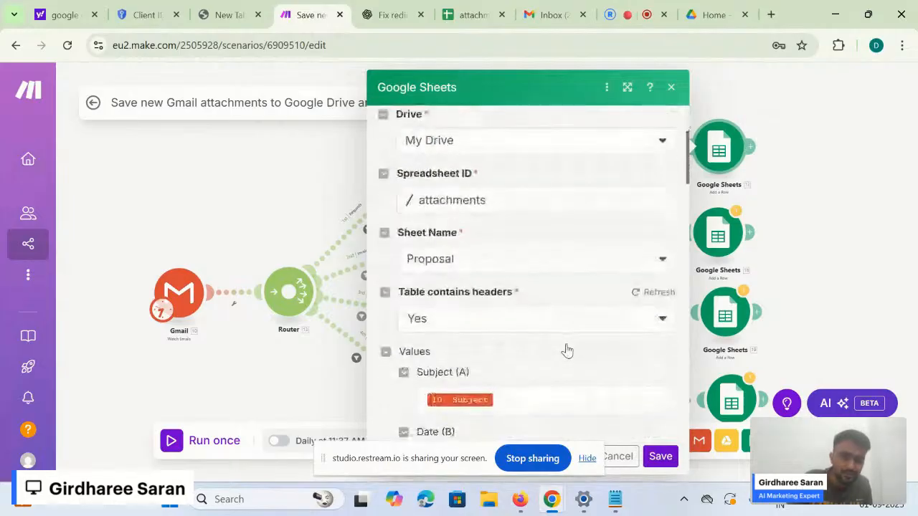
scroll(567, 348, down, 2)
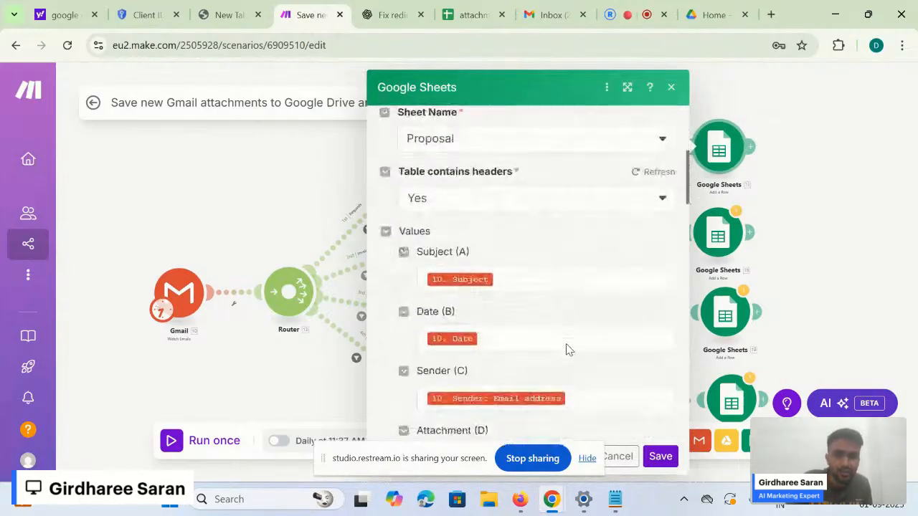
click(670, 87)
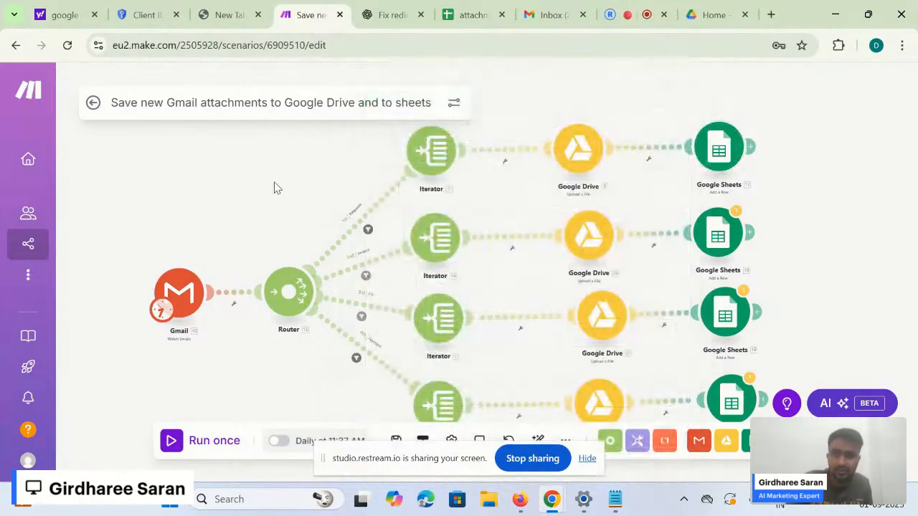
- Create a new scenario from the Organization dashboard, then dismiss the More menu and app list
mouse_move(33, 239)
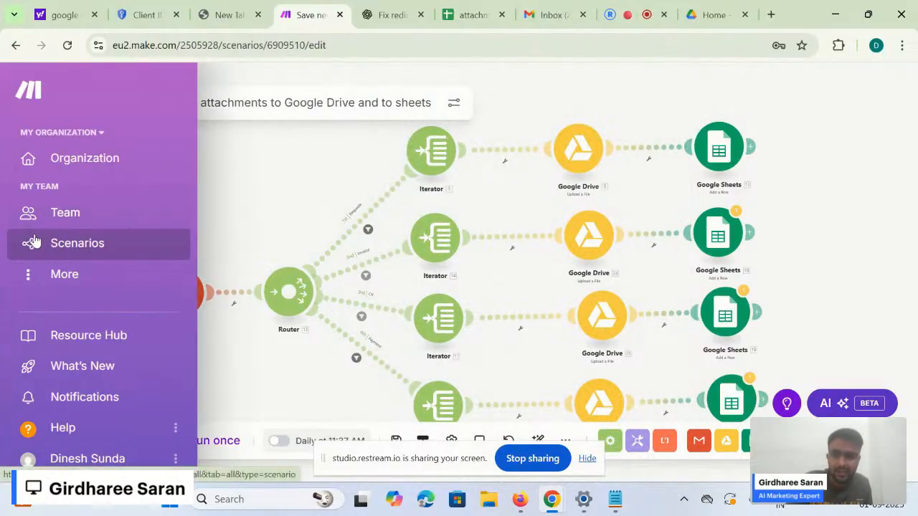
click(119, 160)
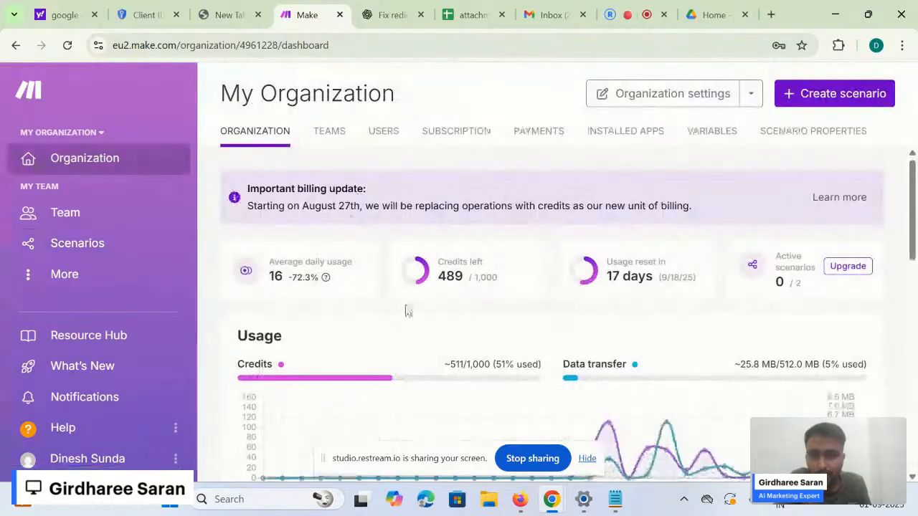
mouse_move(547, 369)
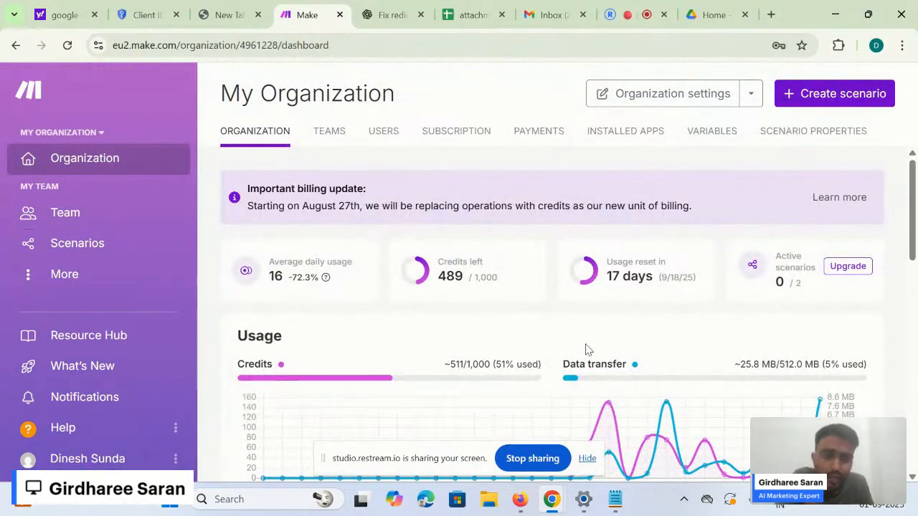
click(838, 104)
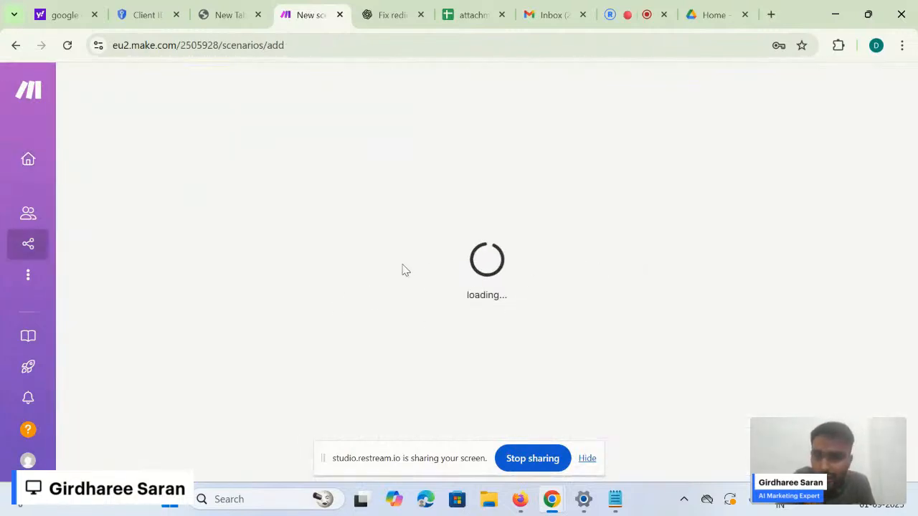
mouse_move(30, 248)
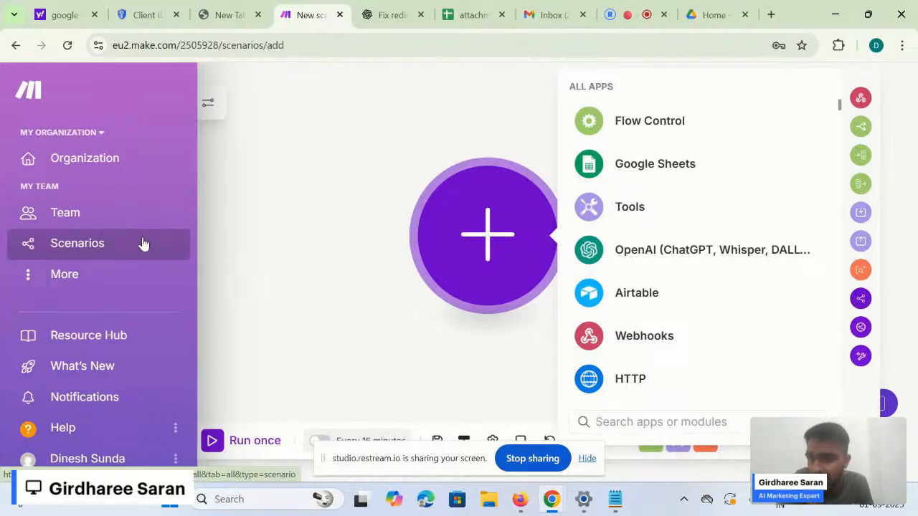
click(77, 275)
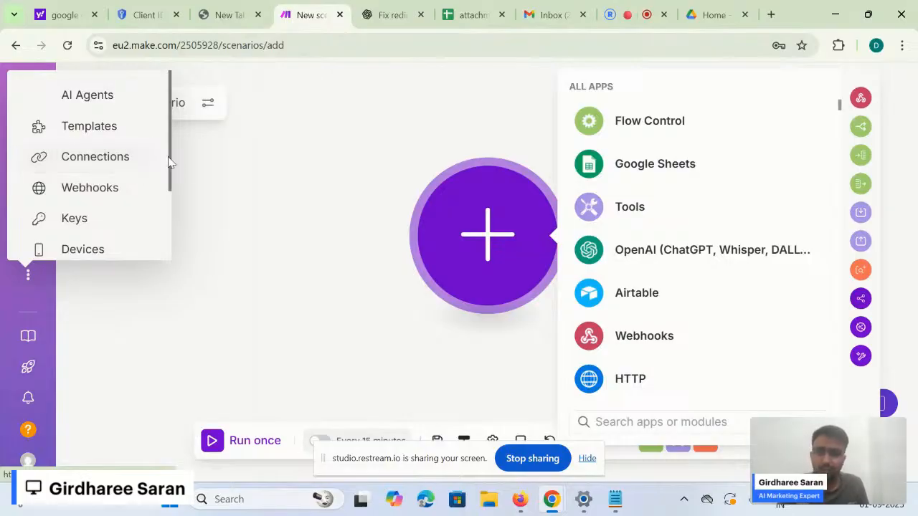
click(228, 326)
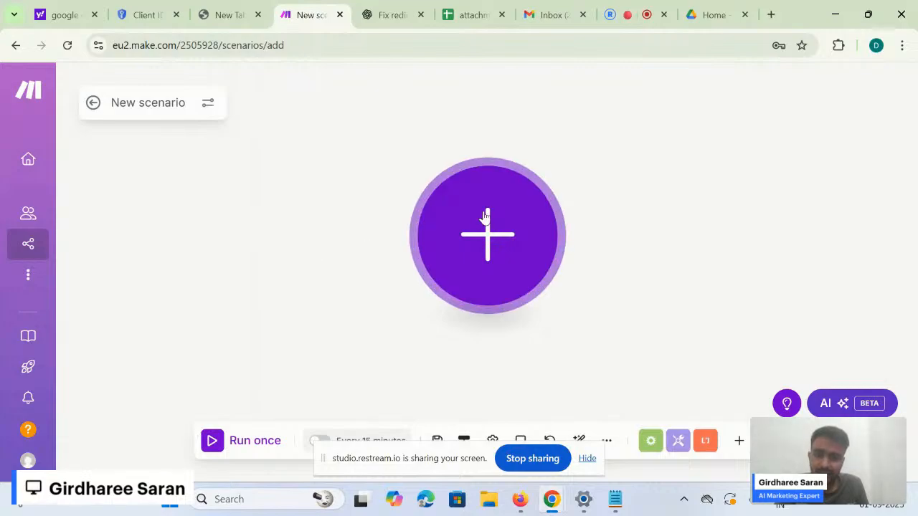
- Pan the empty canvas and open the All Apps picker from the large plus button
drag(185, 104, 118, 97)
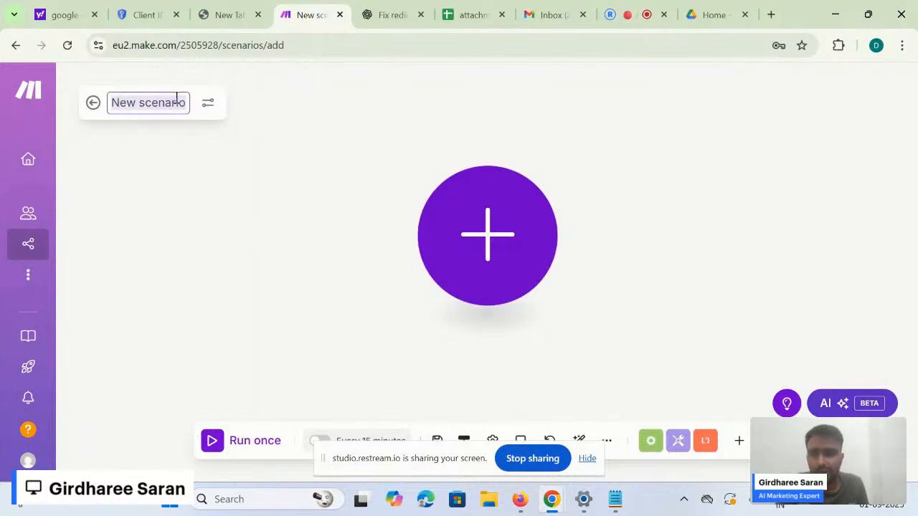
click(206, 229)
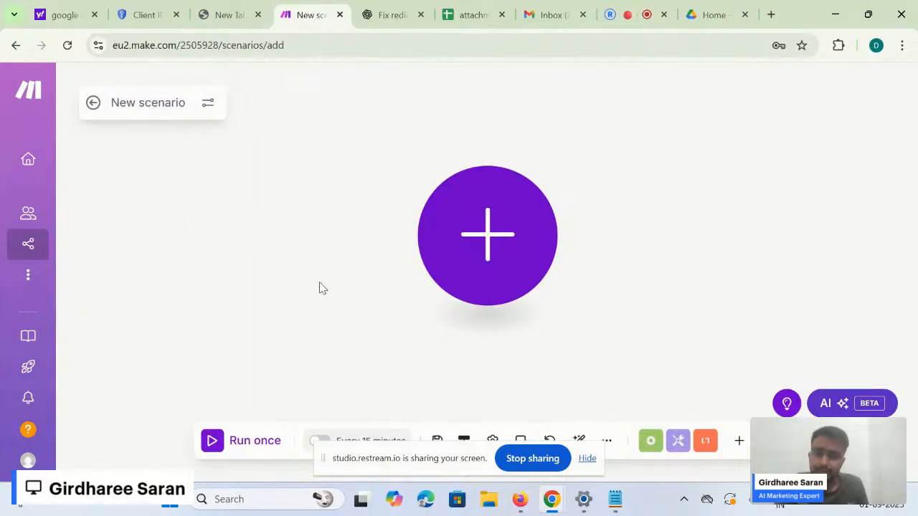
scroll(317, 287, down, 5)
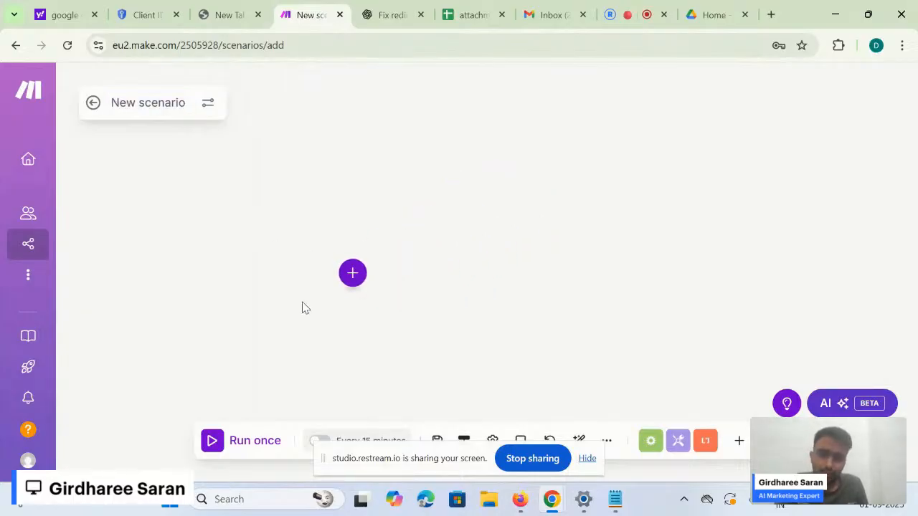
scroll(302, 307, up, 5)
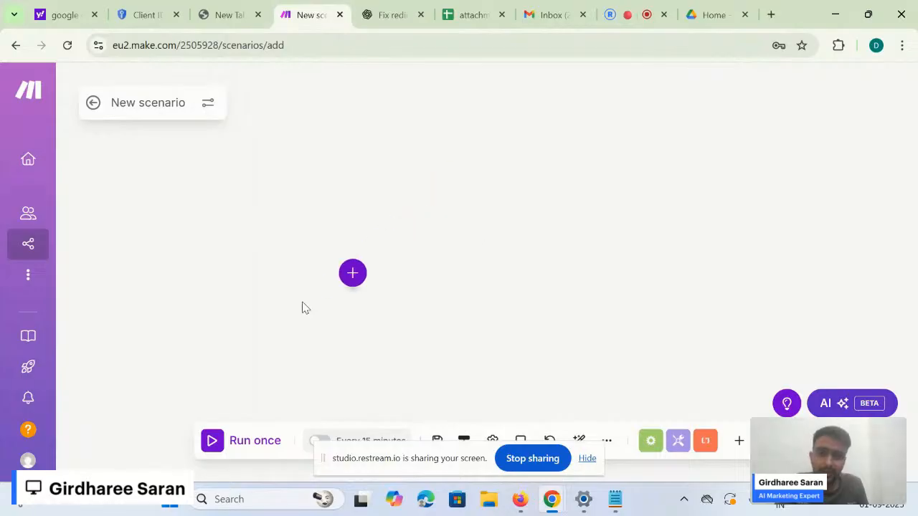
drag(379, 298, 271, 340)
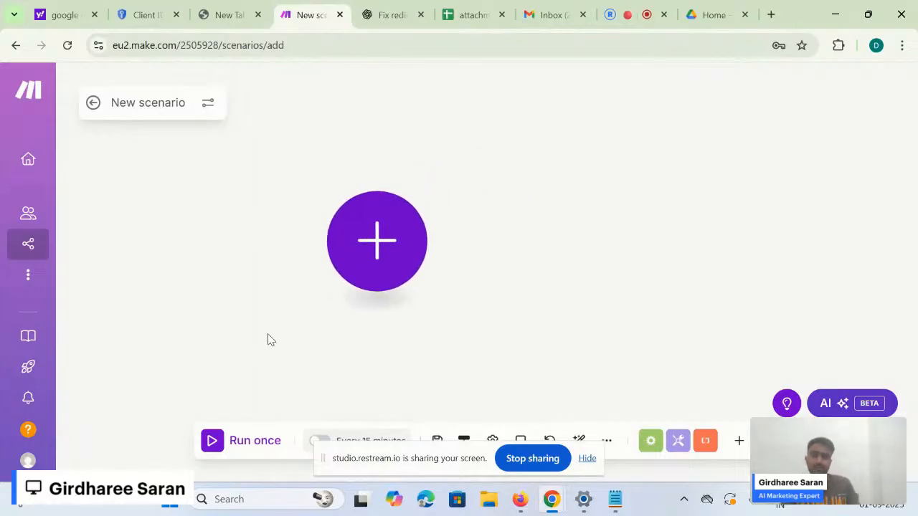
drag(320, 324, 272, 306)
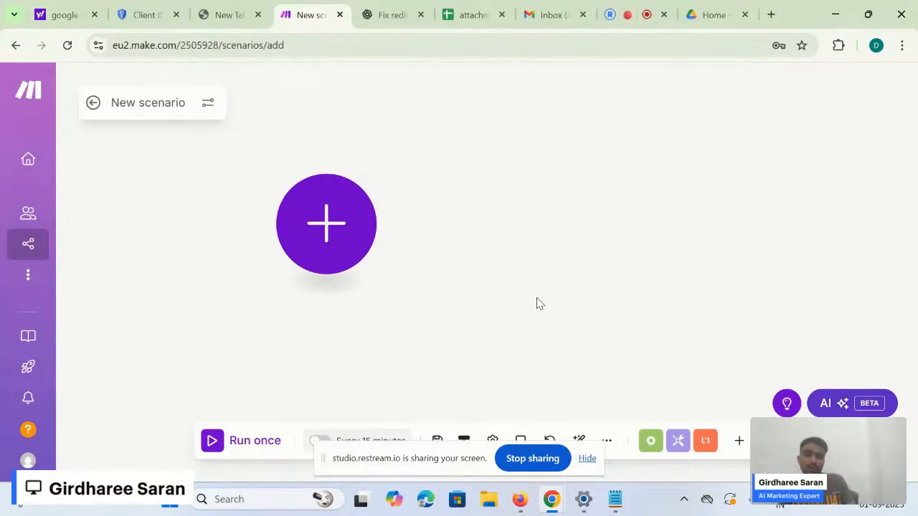
drag(543, 301, 520, 312)
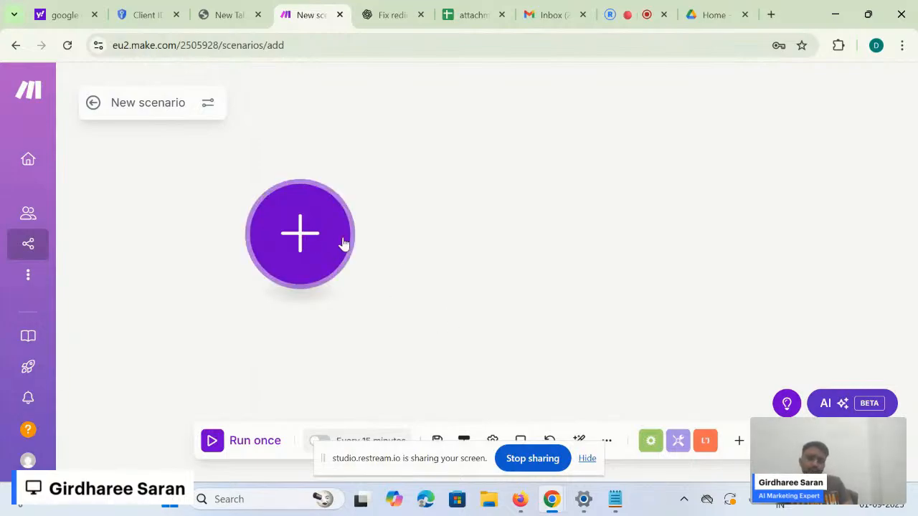
click(321, 260)
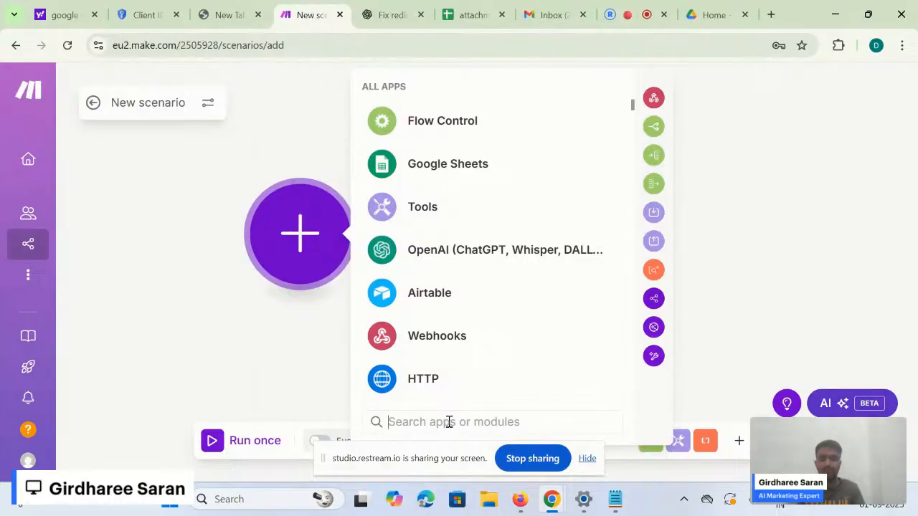
- Search 'gmail', open the Gmail app's modules and choose the Watch Emails trigger
text(gmail)
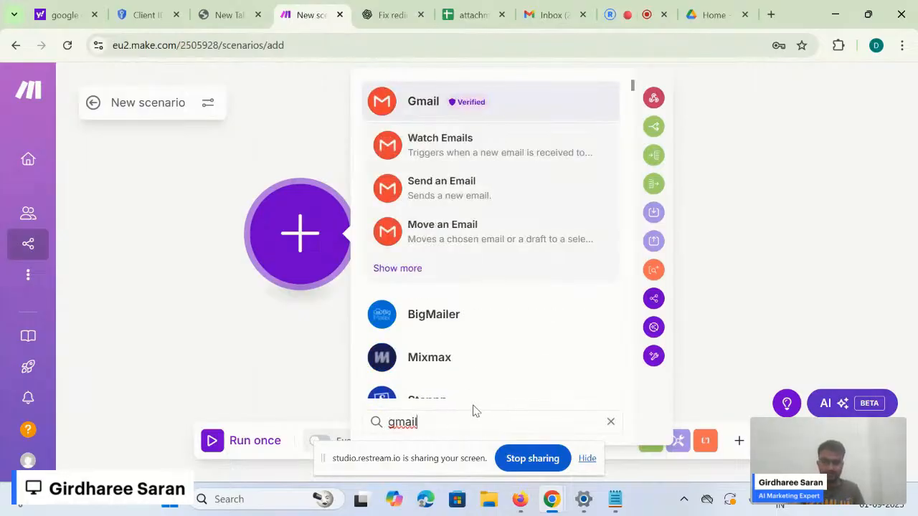
click(507, 113)
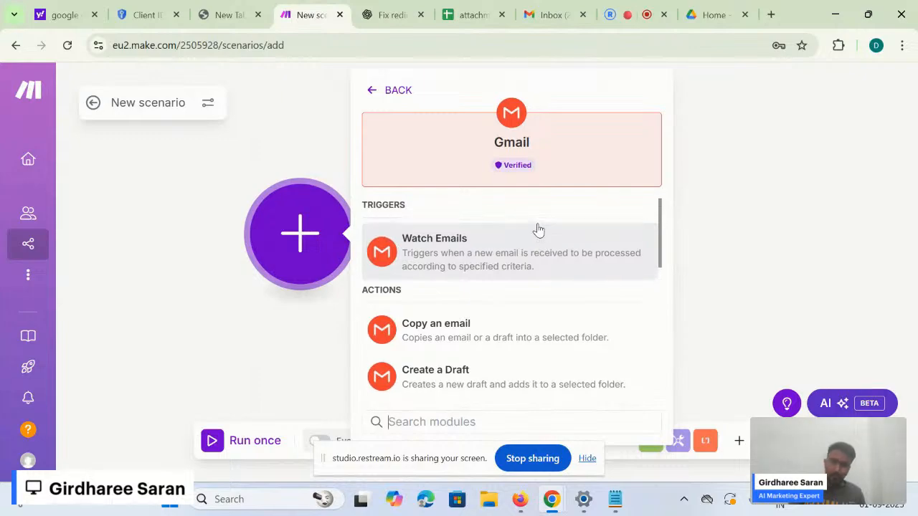
scroll(539, 229, down, 1)
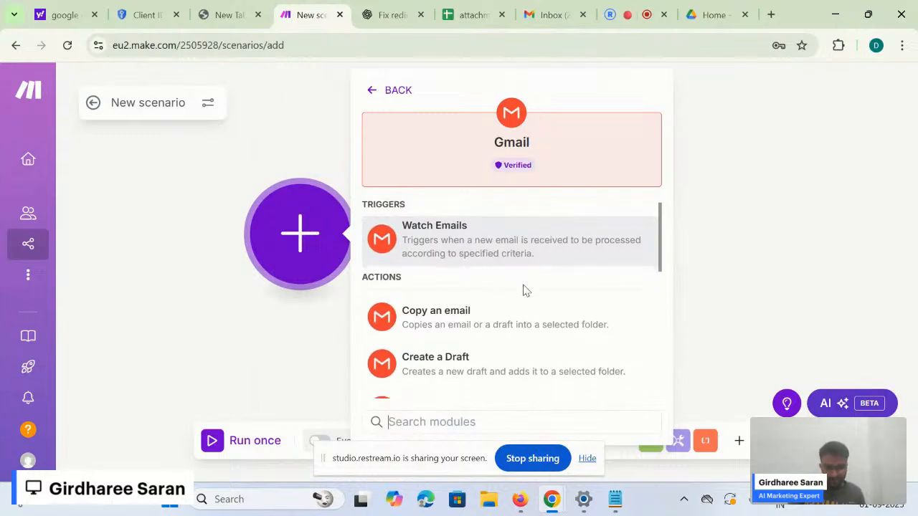
scroll(524, 289, down, 2)
scroll(525, 289, up, 3)
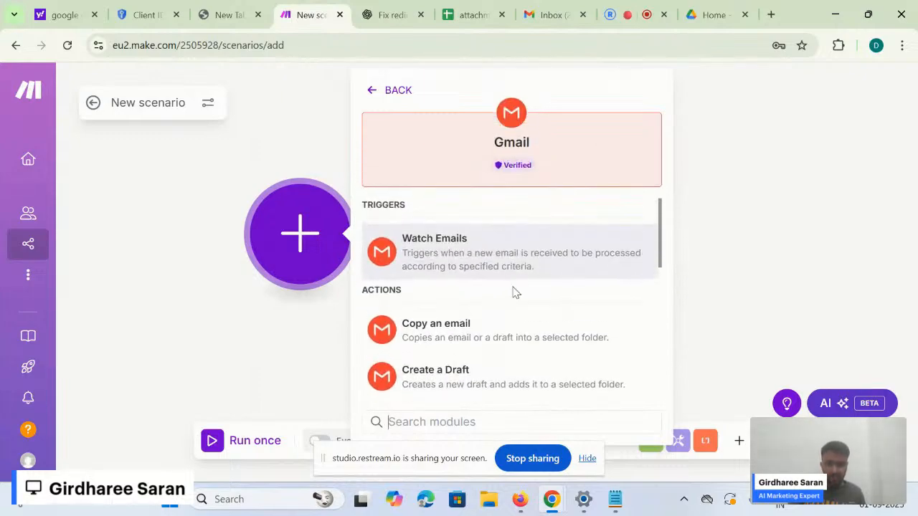
scroll(512, 291, down, 2)
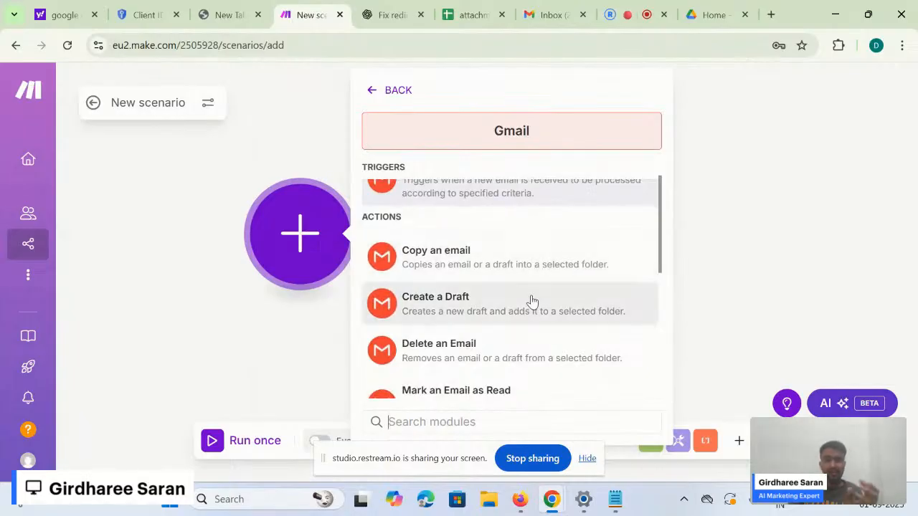
scroll(533, 301, down, 1)
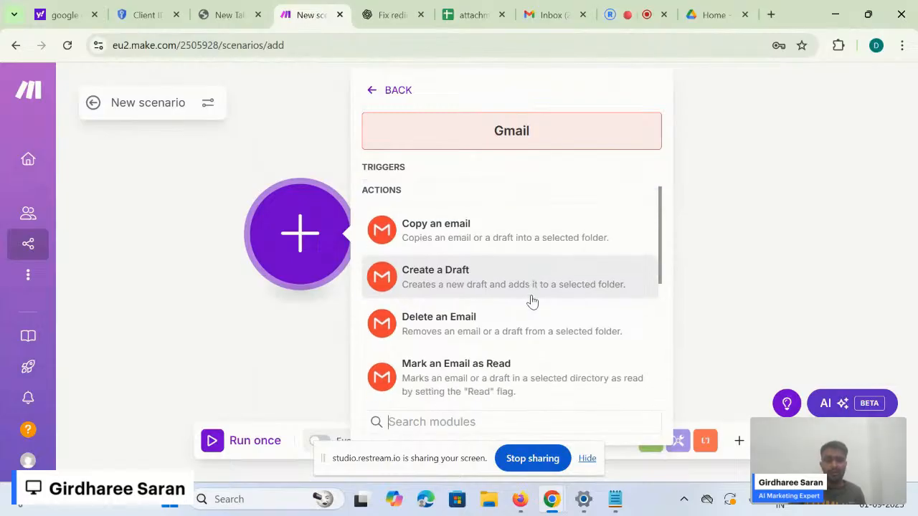
scroll(522, 370, down, 1)
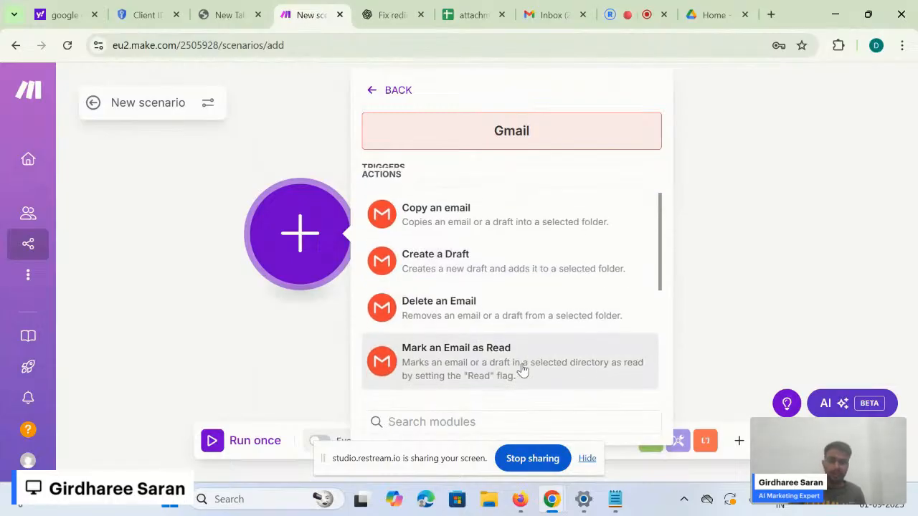
scroll(572, 351, down, 2)
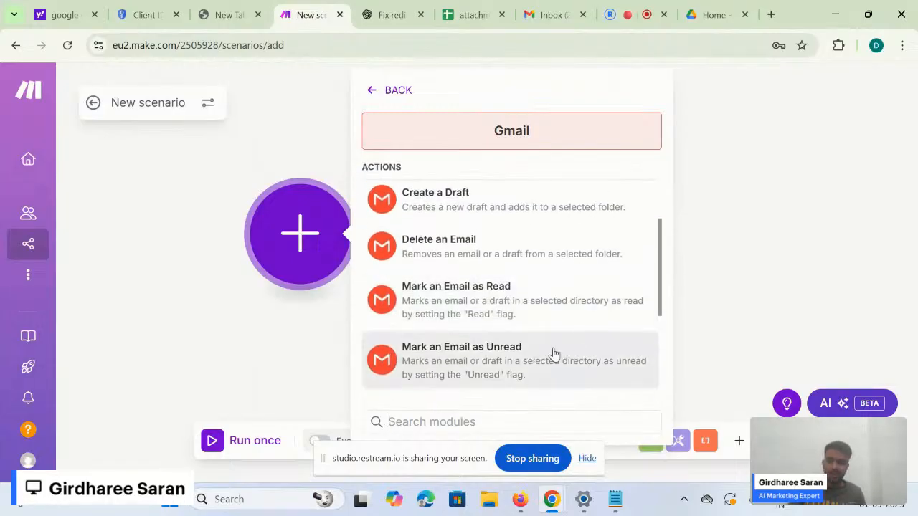
scroll(556, 358, down, 1)
scroll(555, 356, up, 4)
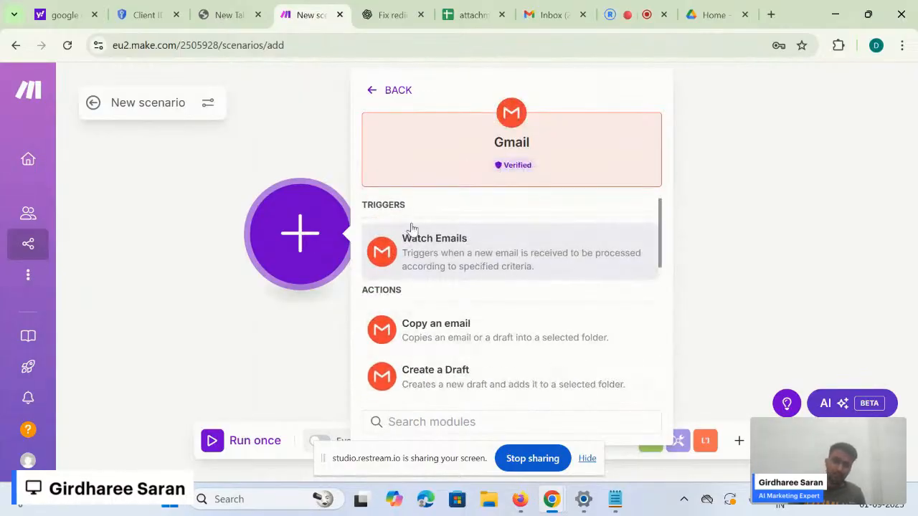
click(450, 241)
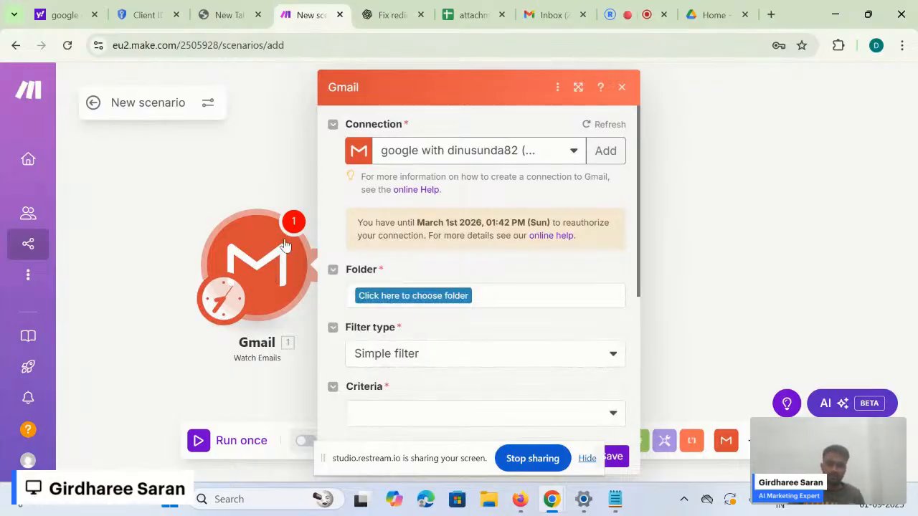
click(313, 276)
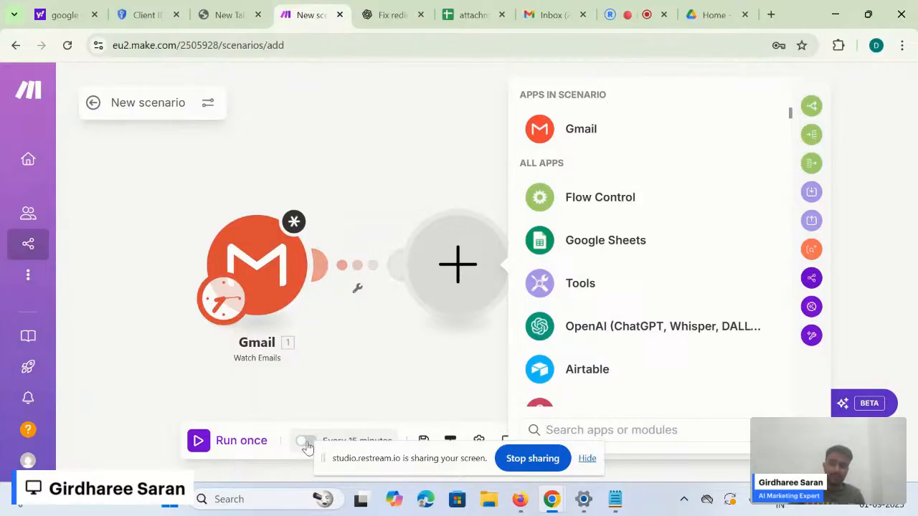
drag(328, 397, 330, 391)
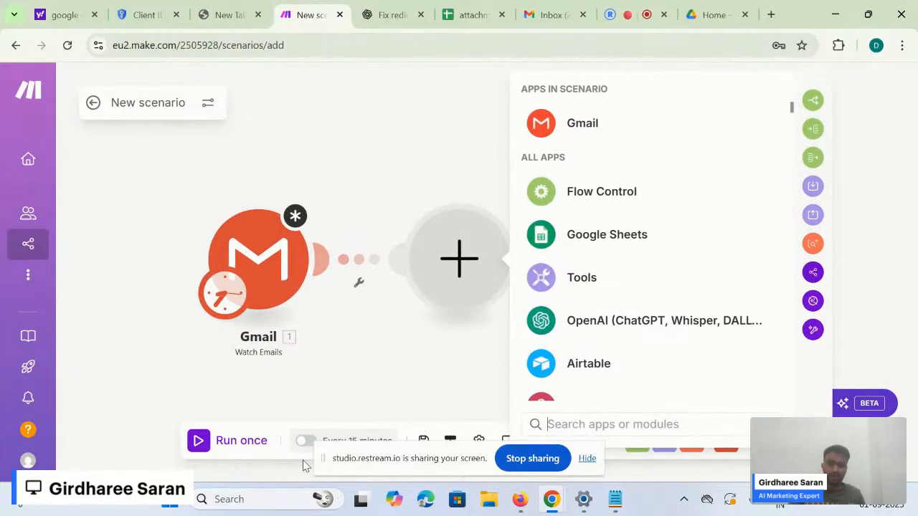
click(462, 348)
click(267, 251)
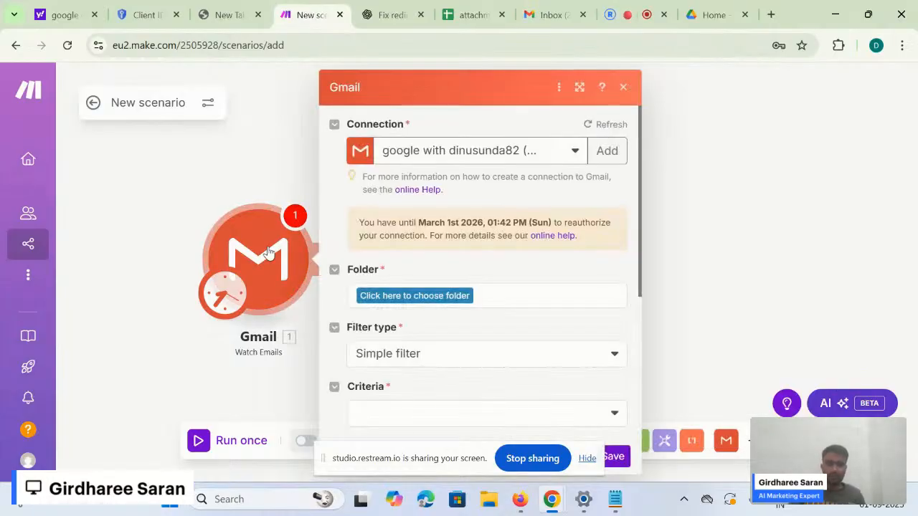
scroll(508, 225, down, 1)
scroll(505, 225, up, 1)
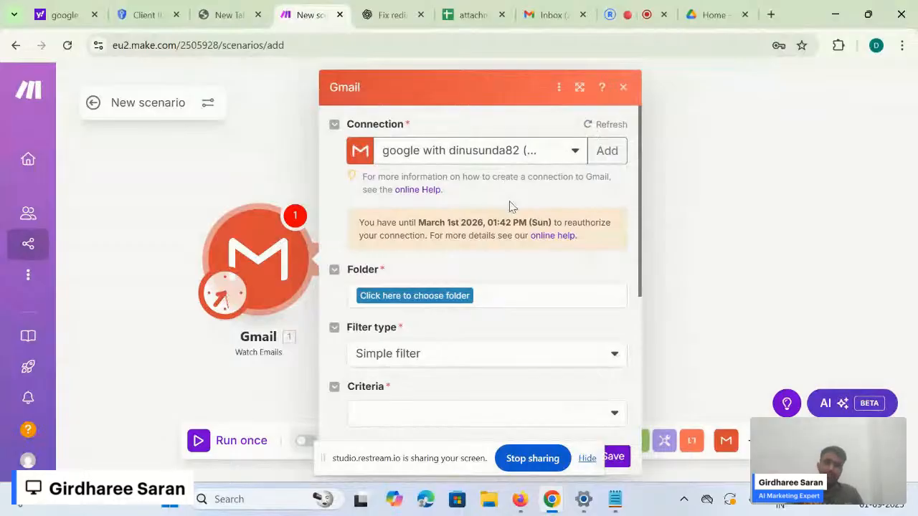
click(603, 161)
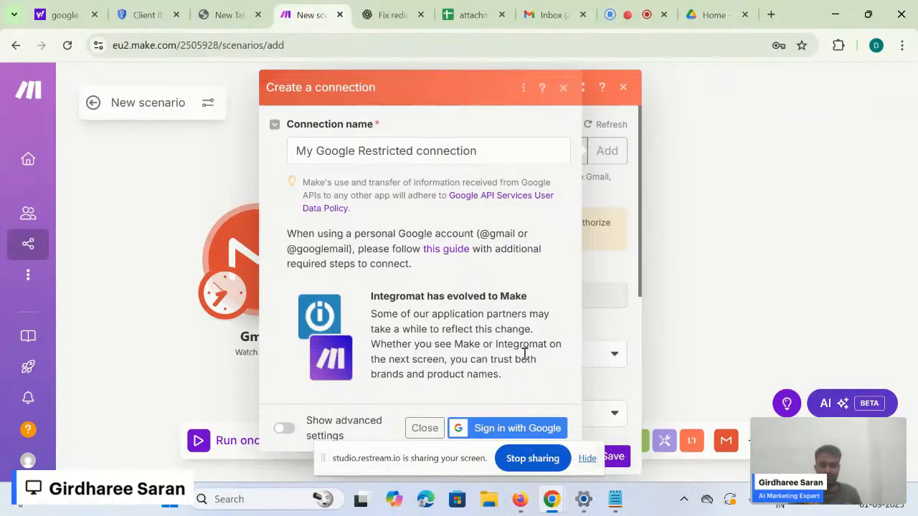
click(565, 90)
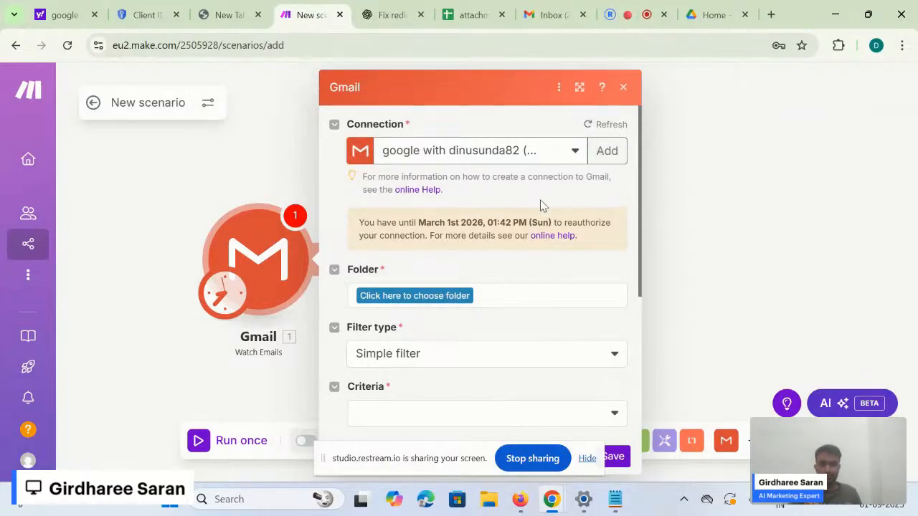
click(616, 511)
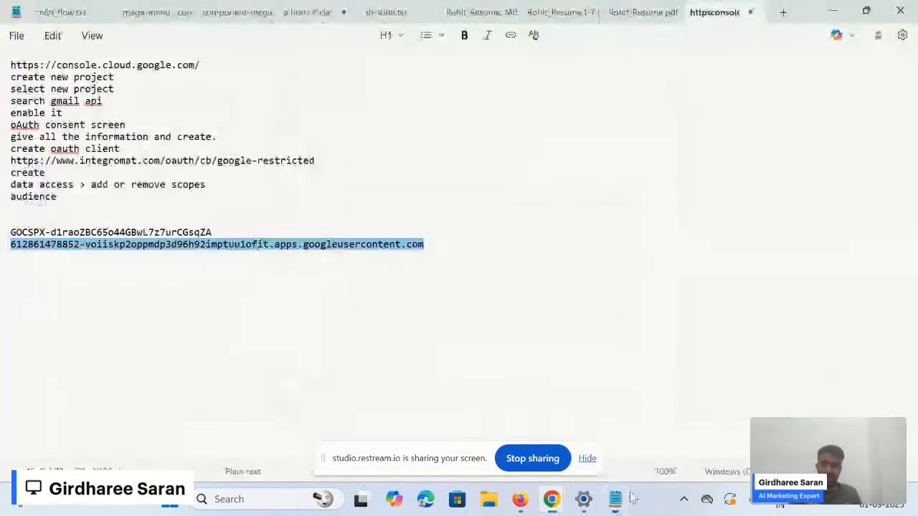
click(478, 363)
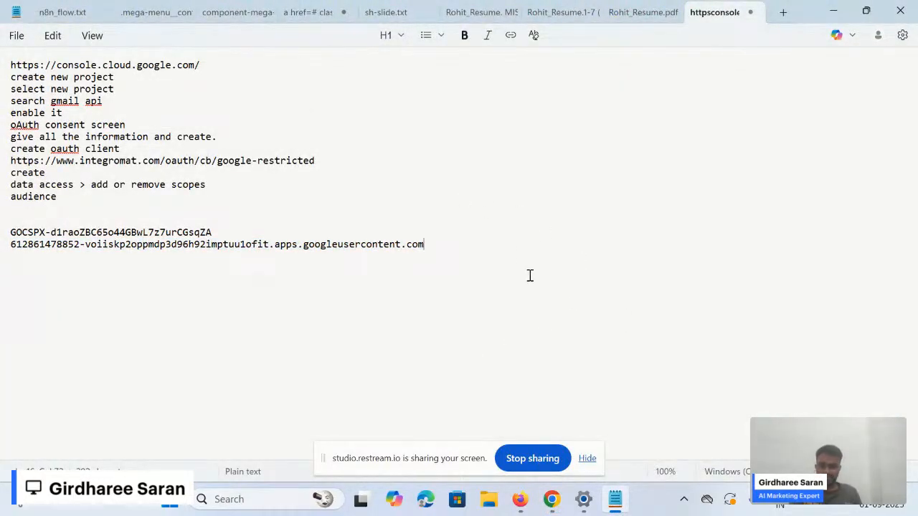
drag(529, 276, 18, 54)
click(211, 97)
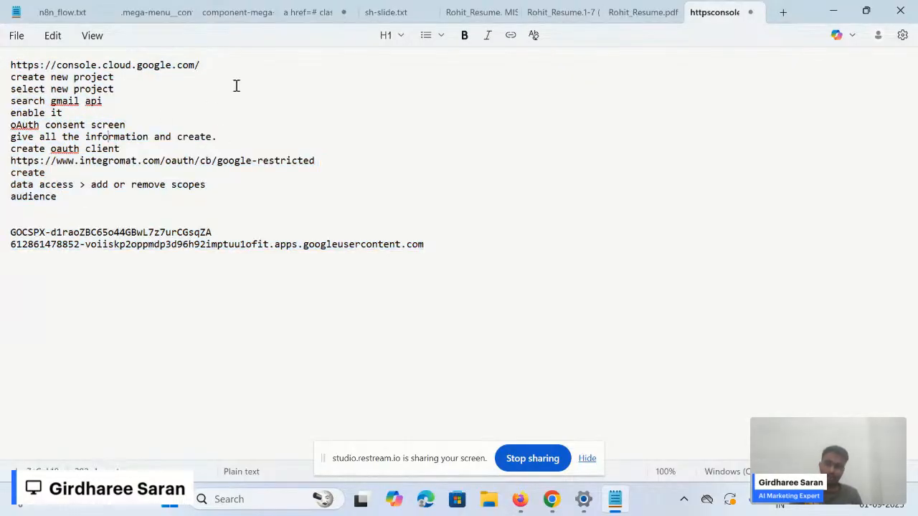
key(alt+Tab)
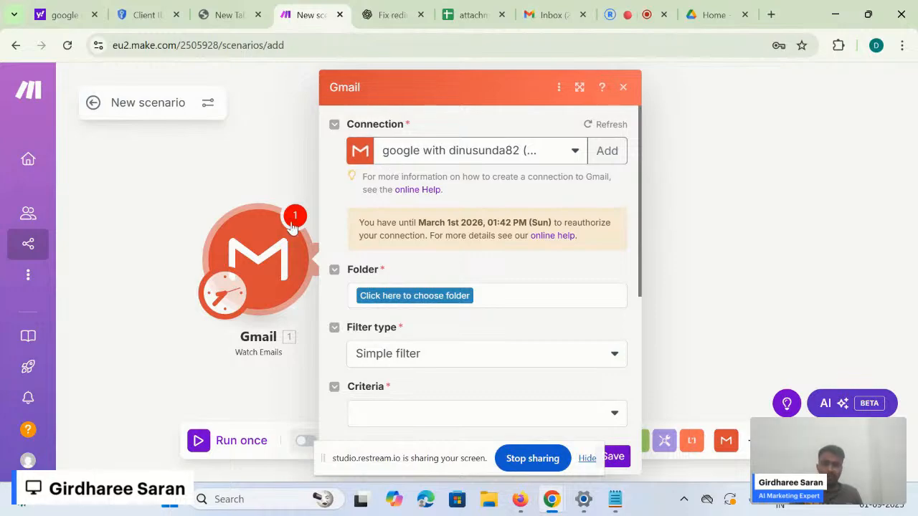
- Reopen the Gmail trigger and check the existing connections in the Connection dropdown
click(275, 154)
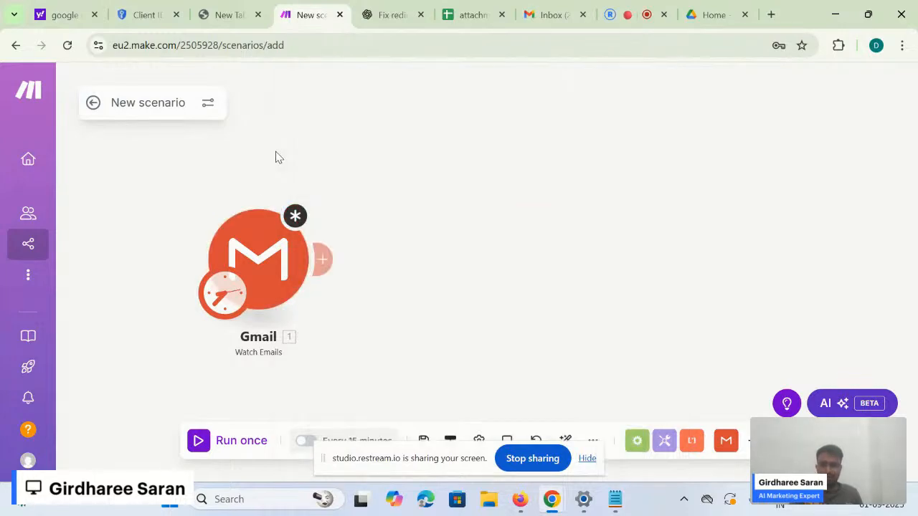
click(278, 287)
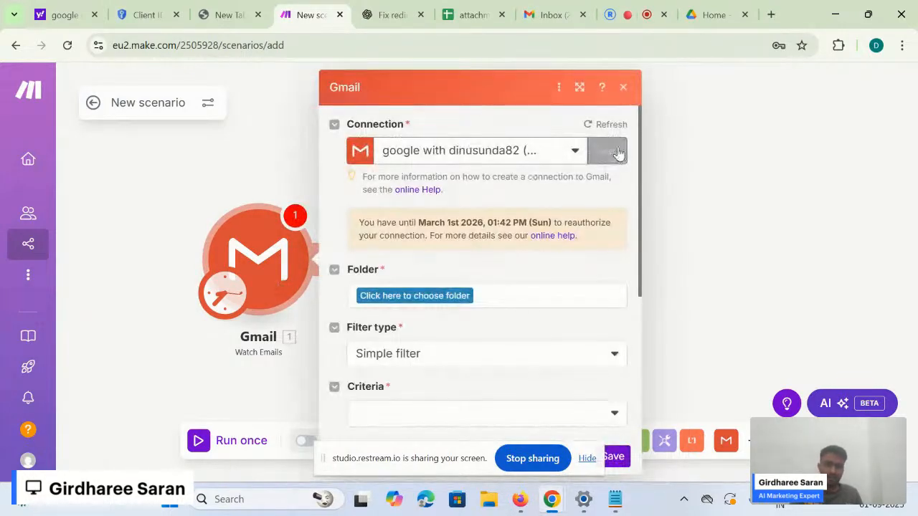
triple_click(590, 191)
click(536, 152)
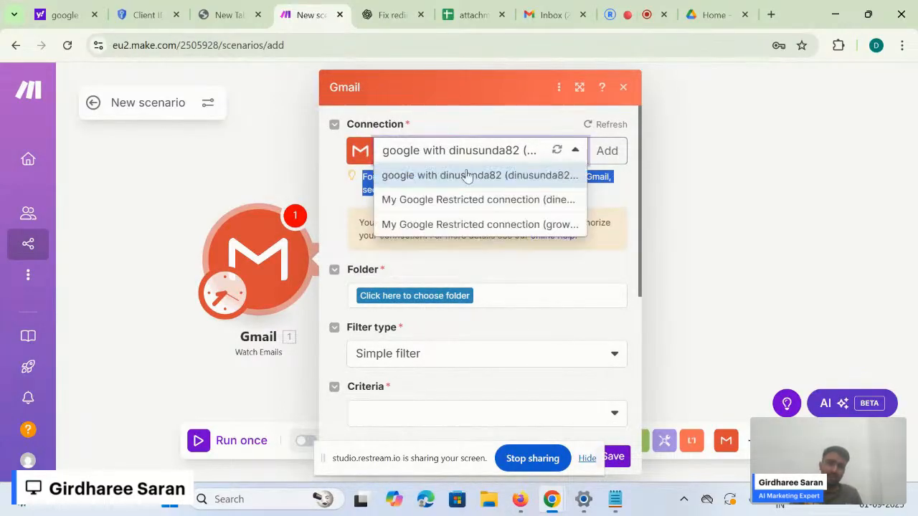
click(623, 236)
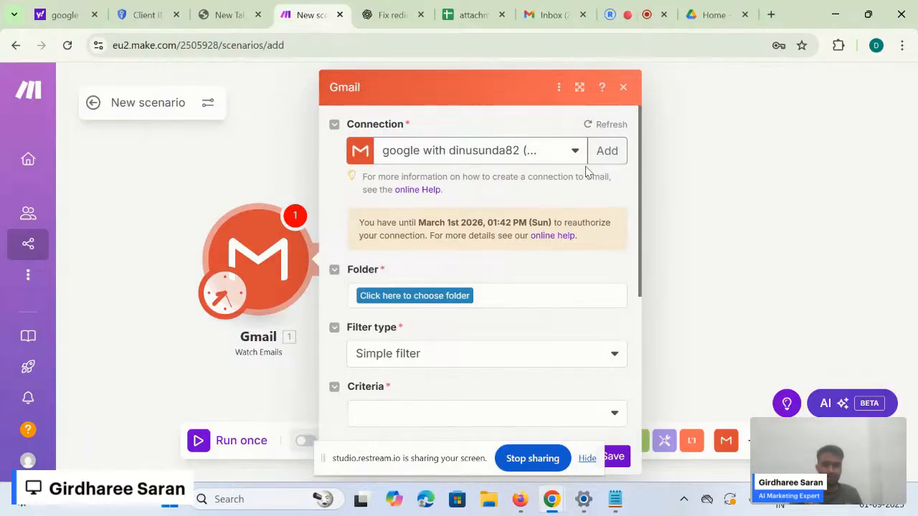
- Add a new connection and reveal its empty Client ID and Client Secret fields
click(607, 155)
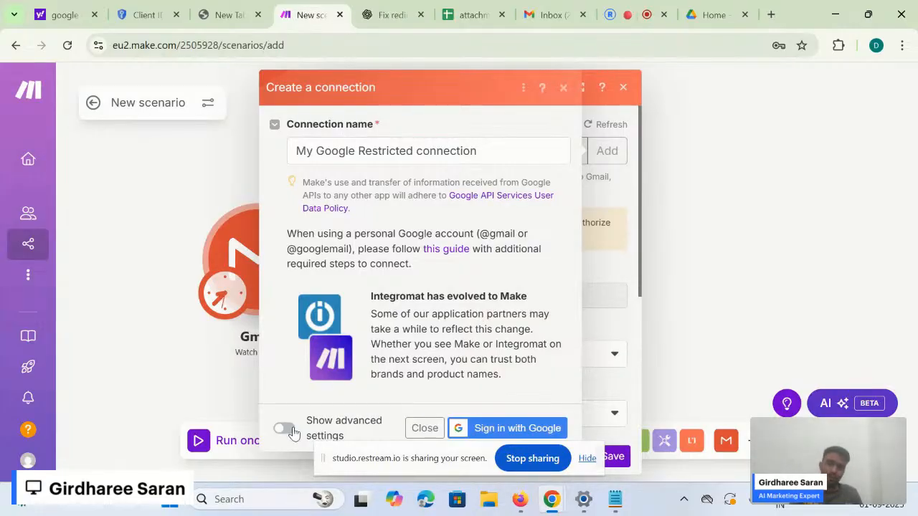
click(287, 430)
scroll(291, 430, down, 2)
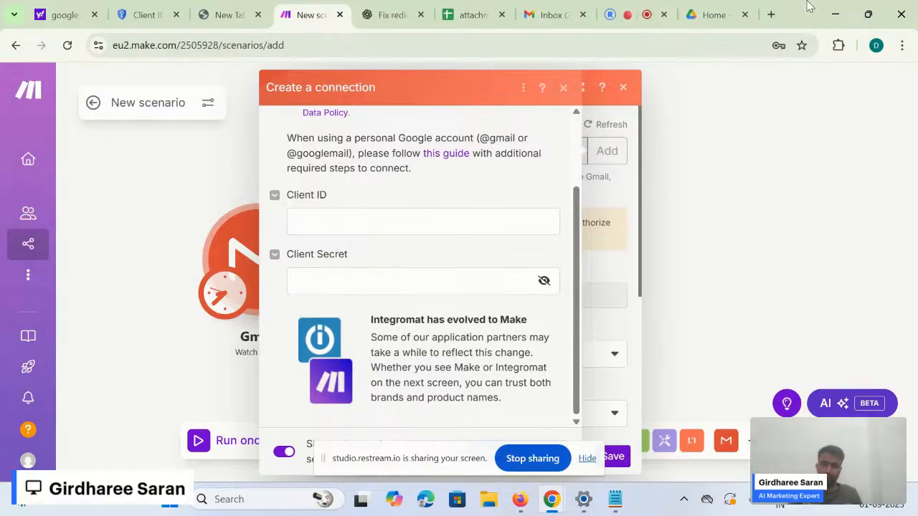
- Copy the Google Cloud console URL from the setup notes and go to the project's Welcome page
click(772, 14)
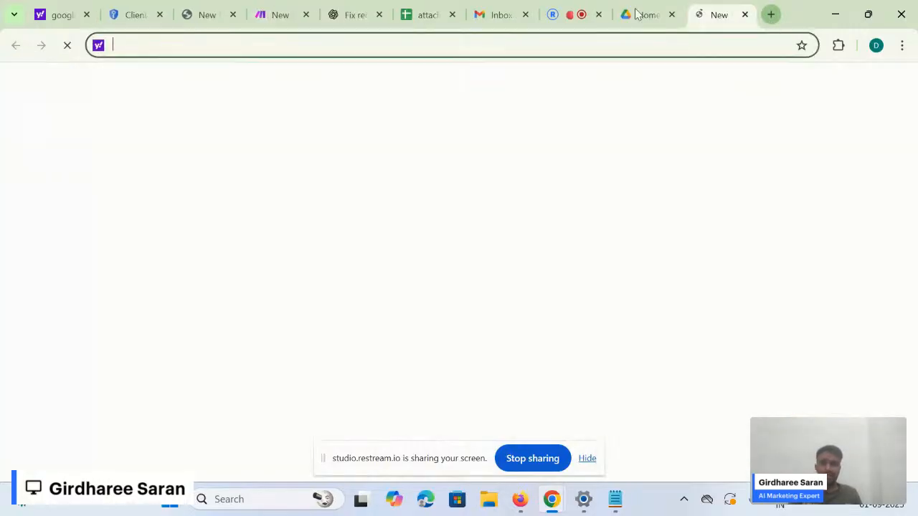
click(121, 15)
key(alt+Tab)
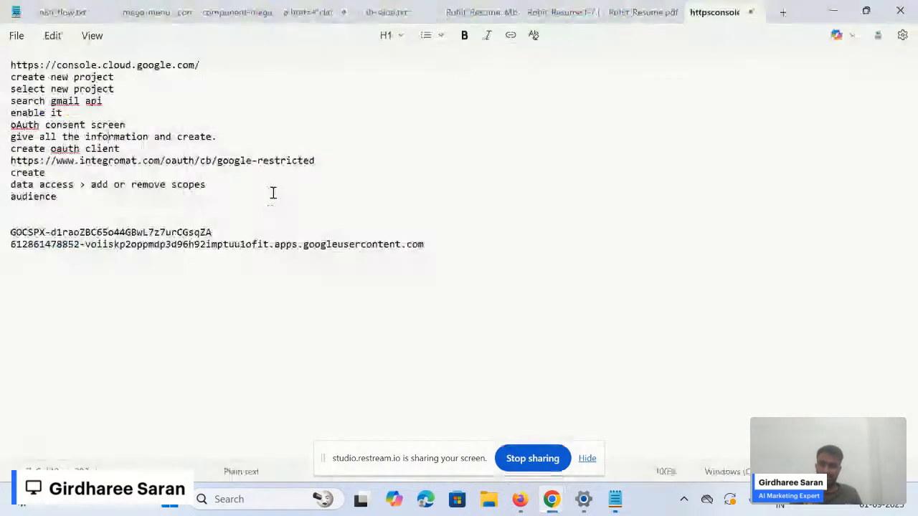
triple_click(47, 64)
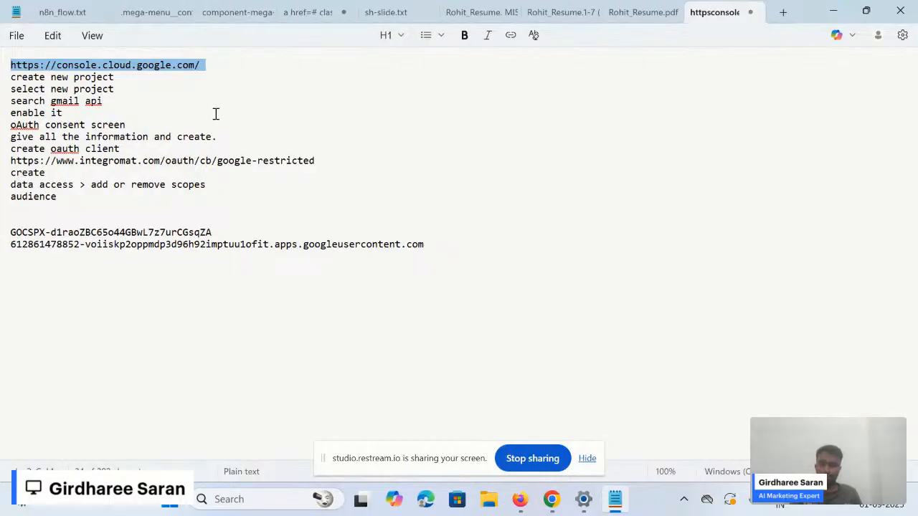
key(alt+Tab)
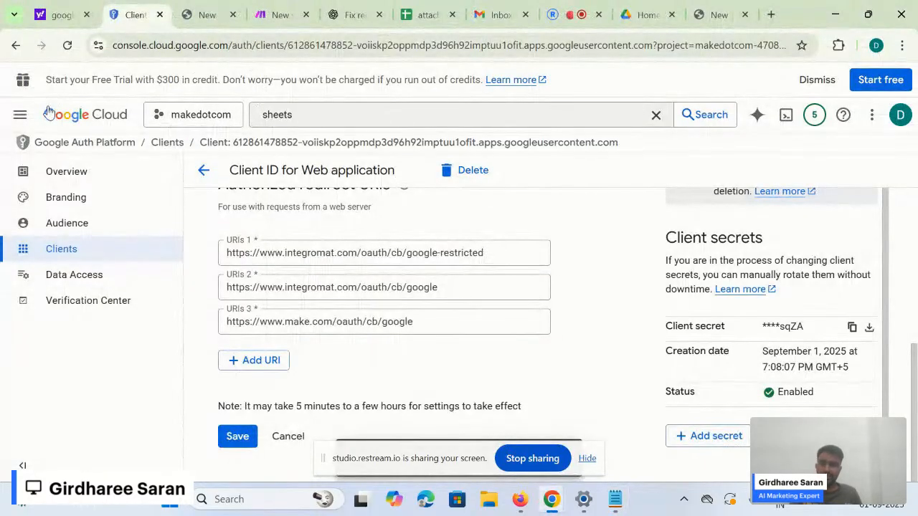
click(50, 110)
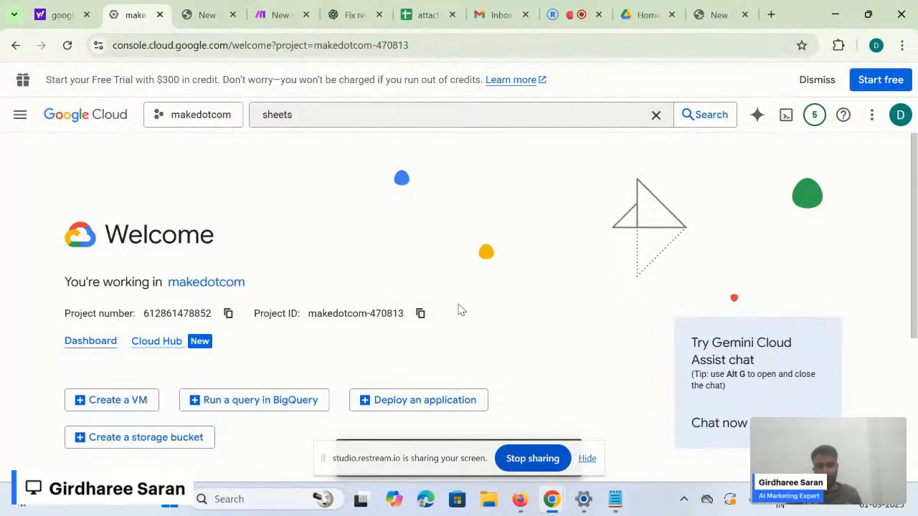
- Start a new Google Cloud project and name it makedotcom1
click(236, 115)
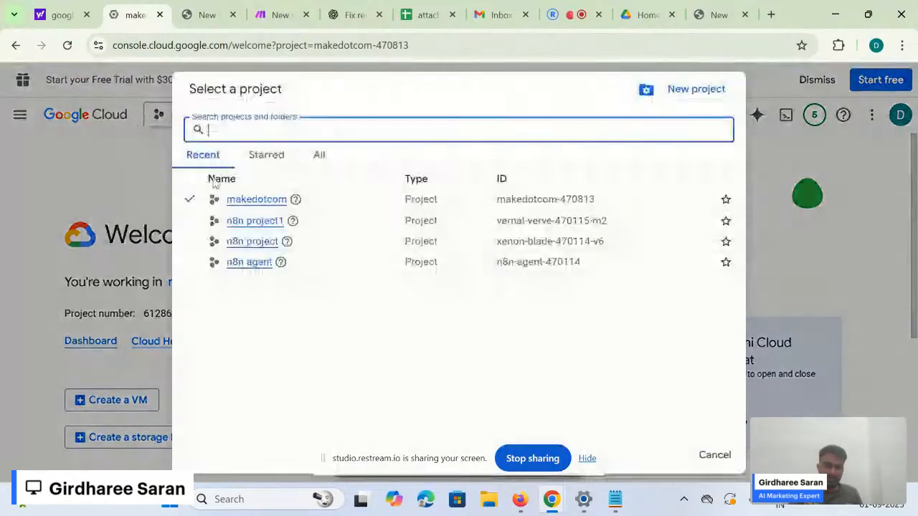
click(695, 89)
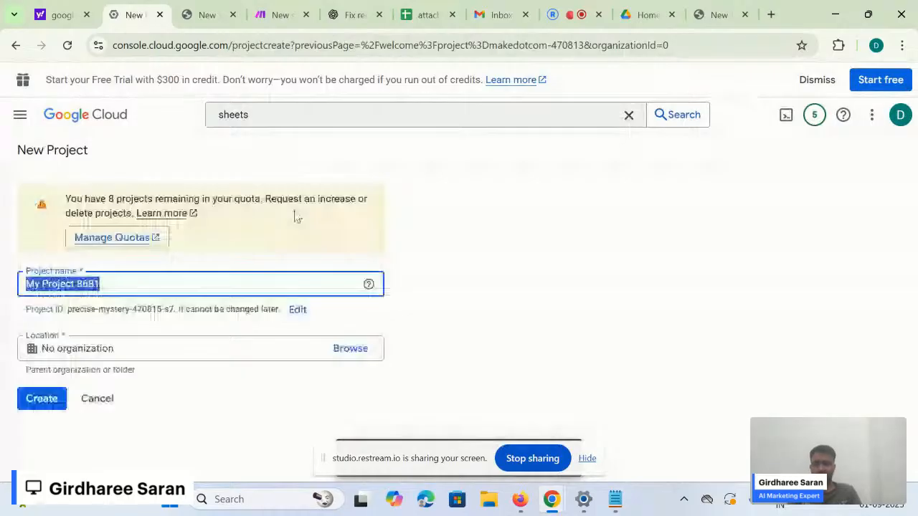
key(BackSpace)
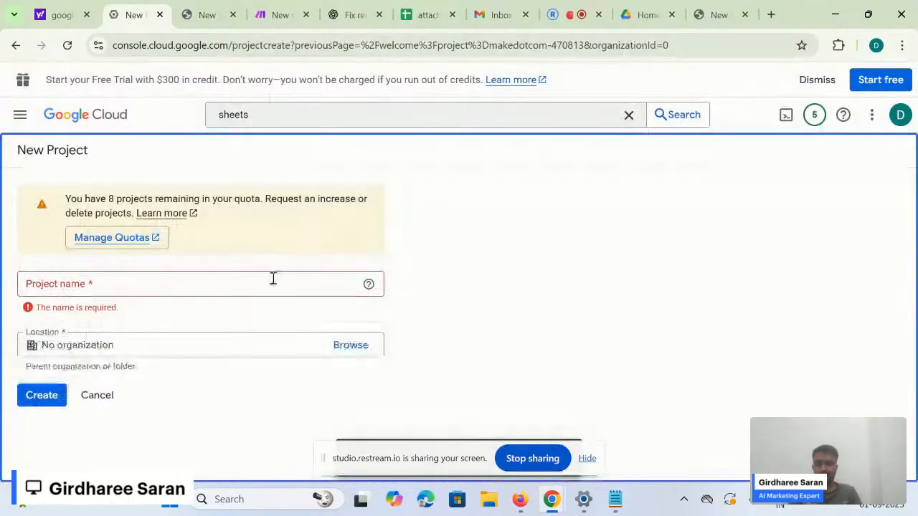
click(271, 282)
text(makedotcom)
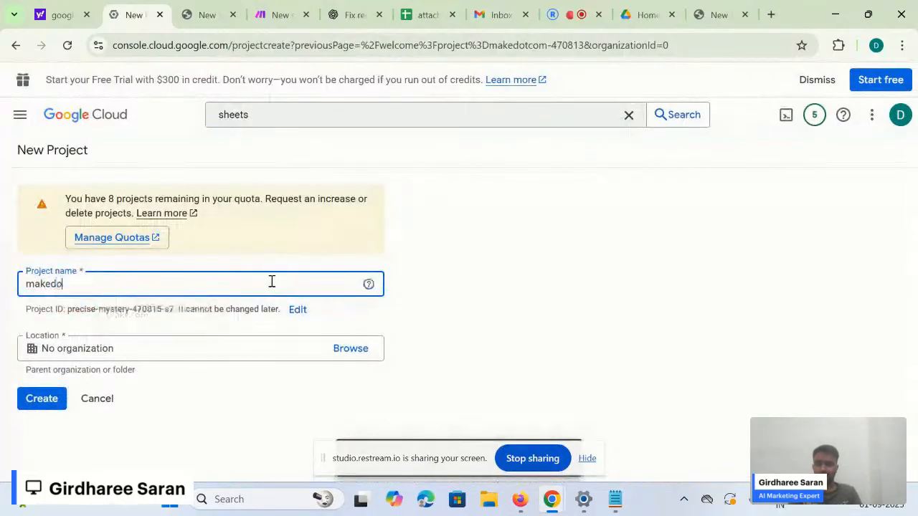
key(BackSpace)
key(BackSpace)
key(BackSpace)
key(BackSpace)
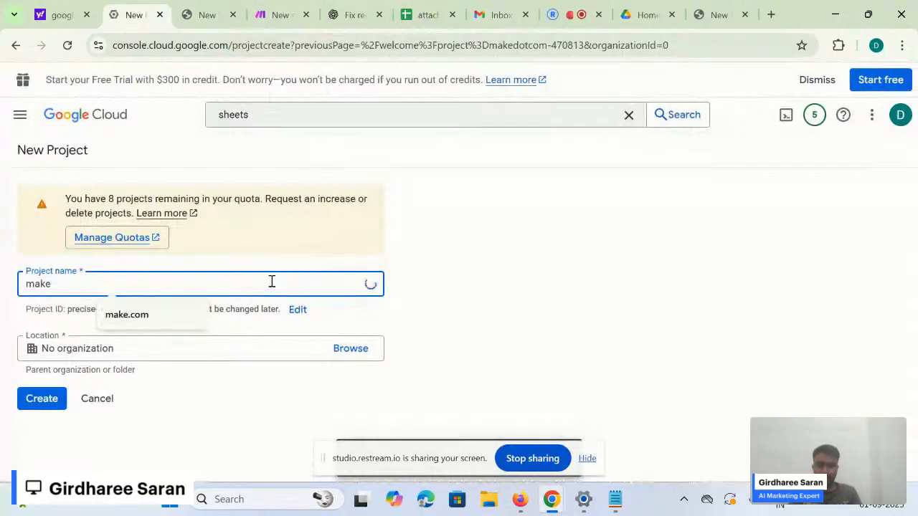
text(.)
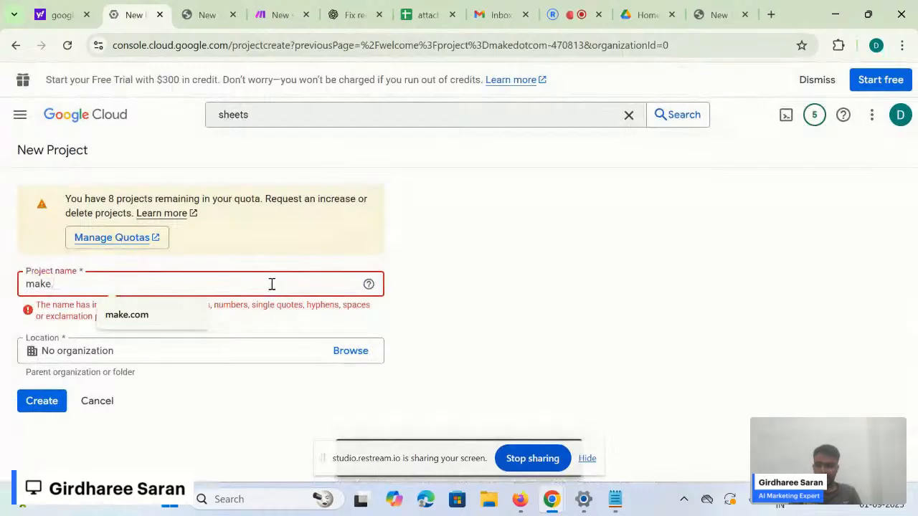
key(BackSpace)
text(_)
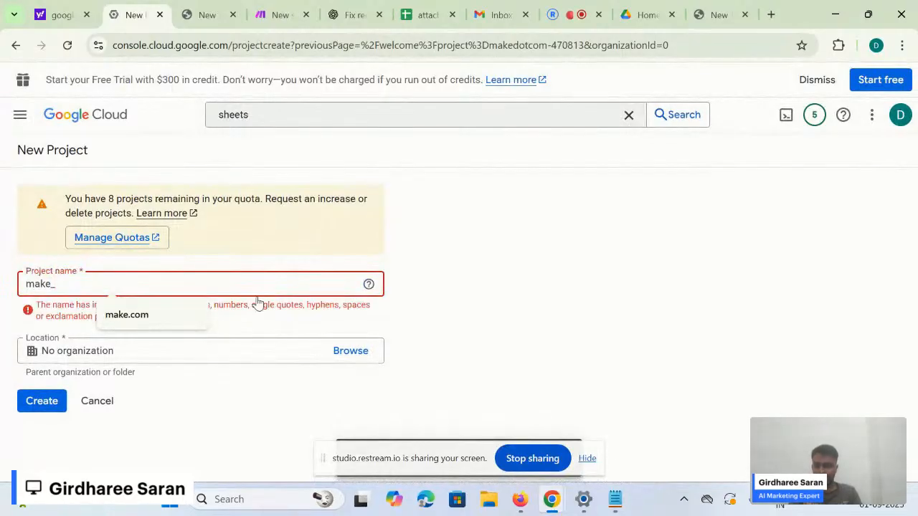
key(BackSpace)
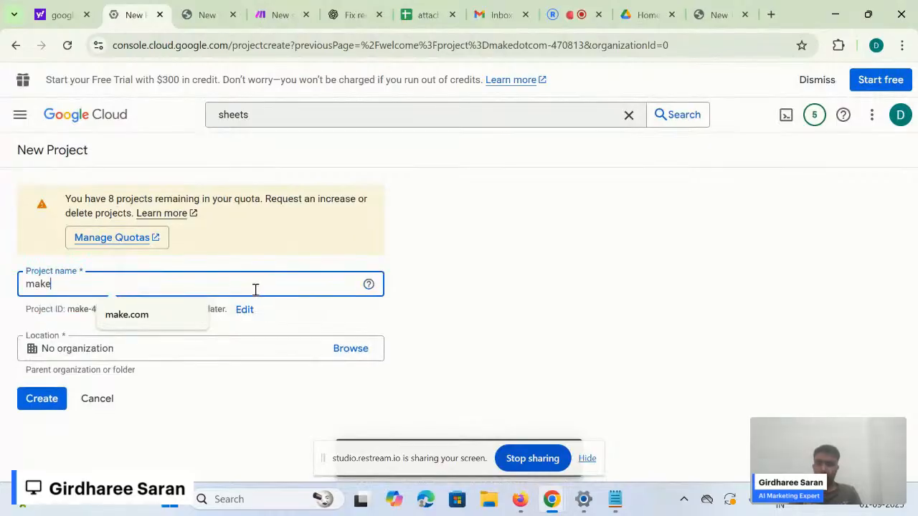
text(dotcom)
key(BackSpace)
key(BackSpace)
key(BackSpace)
key(BackSpace)
key(BackSpace)
key(BackSpace)
text(-com)
key(BackSpace)
key(BackSpace)
key(BackSpace)
text(dotcom1)
- Create the makedotcom1 project and switch to it from the notifications
click(58, 400)
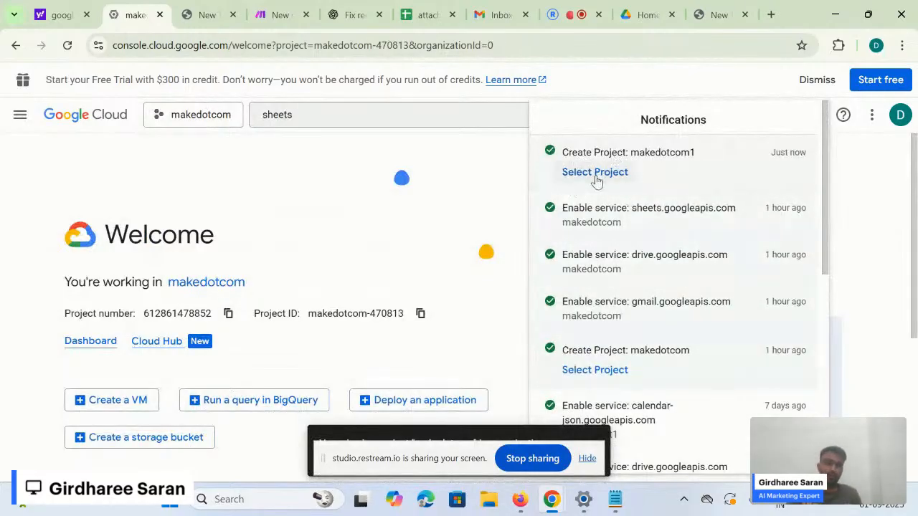
click(587, 176)
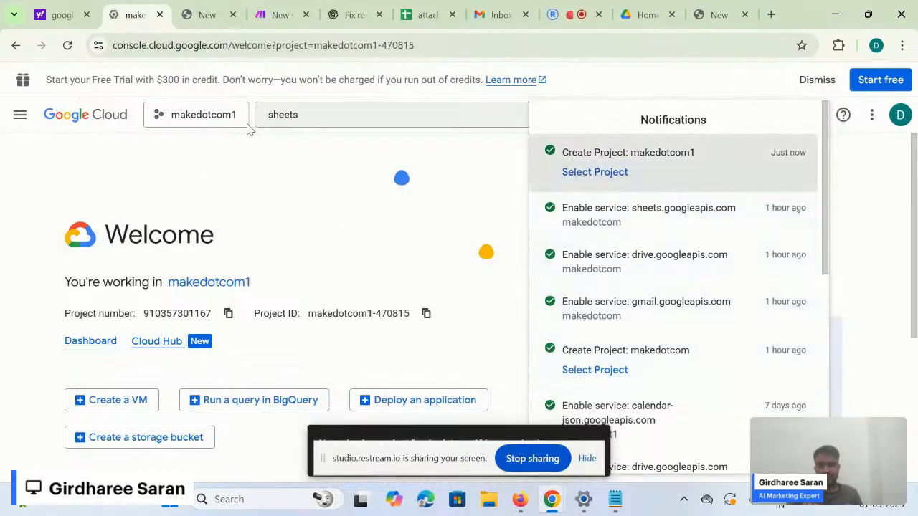
click(259, 217)
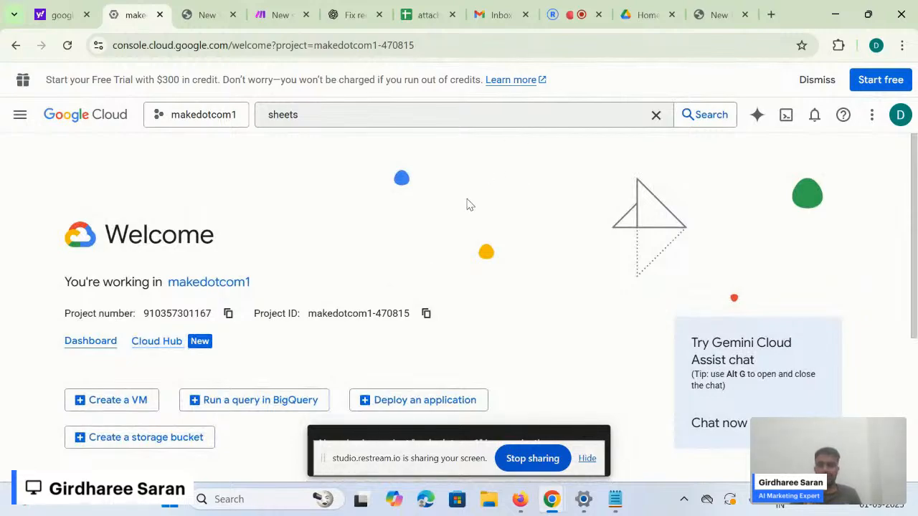
- Search 'gmail' in the console, open the Gmail API page and enable it
key(alt+Tab)
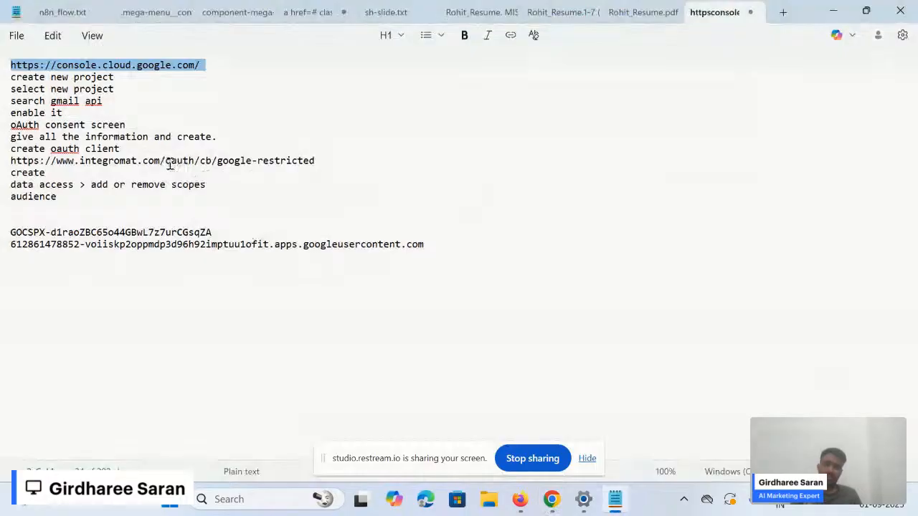
key(alt+Tab)
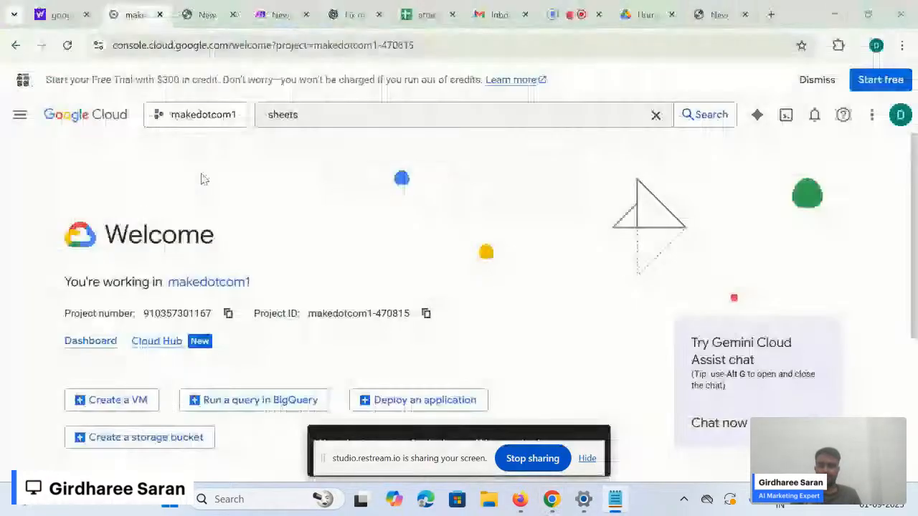
click(301, 122)
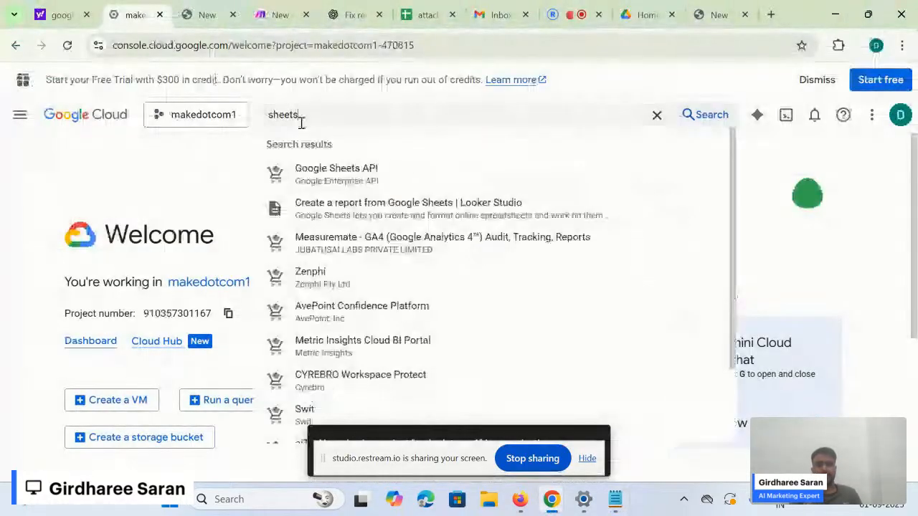
key(ctrl+a)
key(BackSpace)
text(gmail)
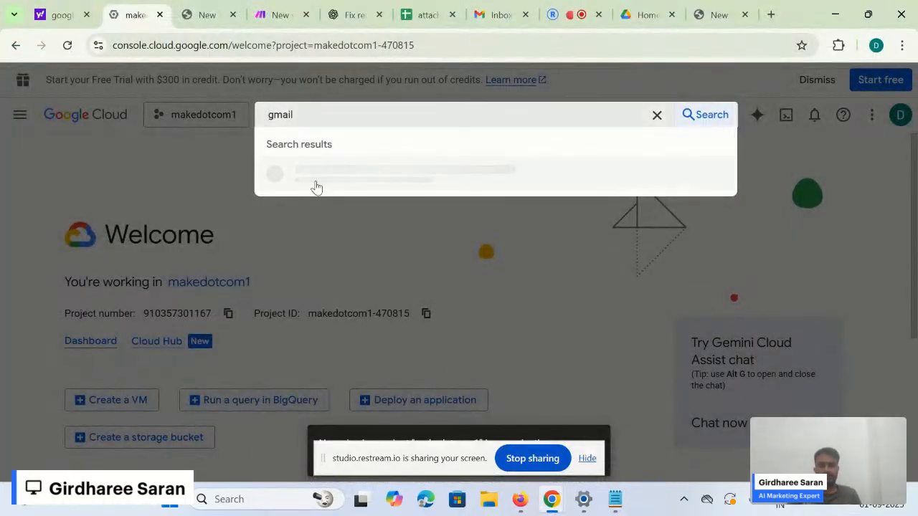
click(369, 172)
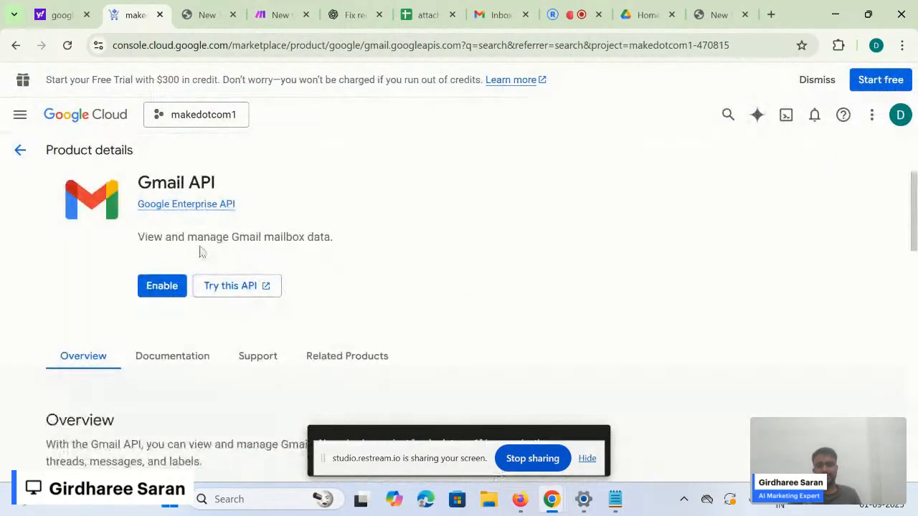
click(162, 286)
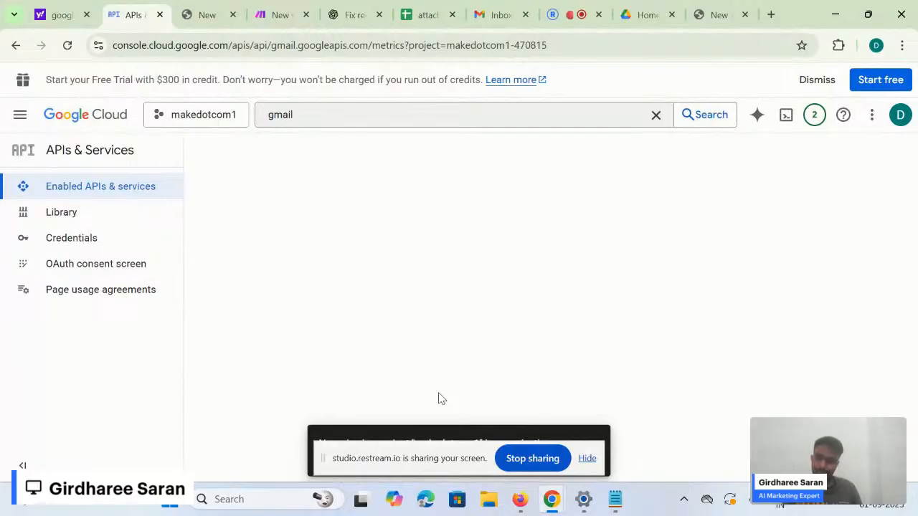
scroll(440, 399, down, 1)
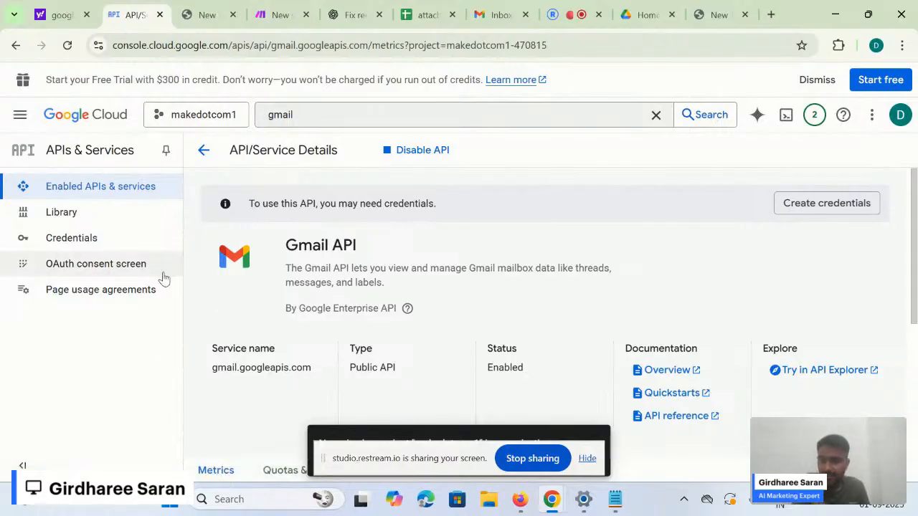
- Open the OAuth consent setup and begin configuring the Google Auth Platform
click(126, 279)
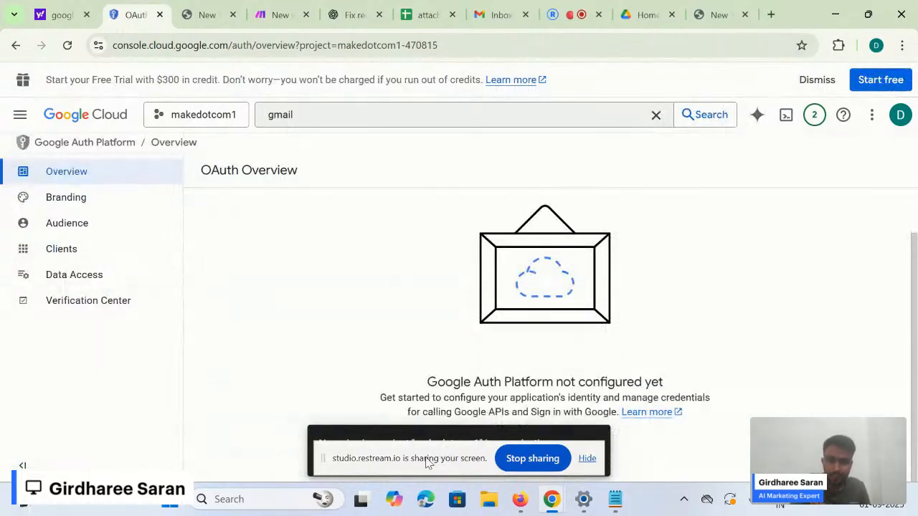
drag(423, 438, 351, 444)
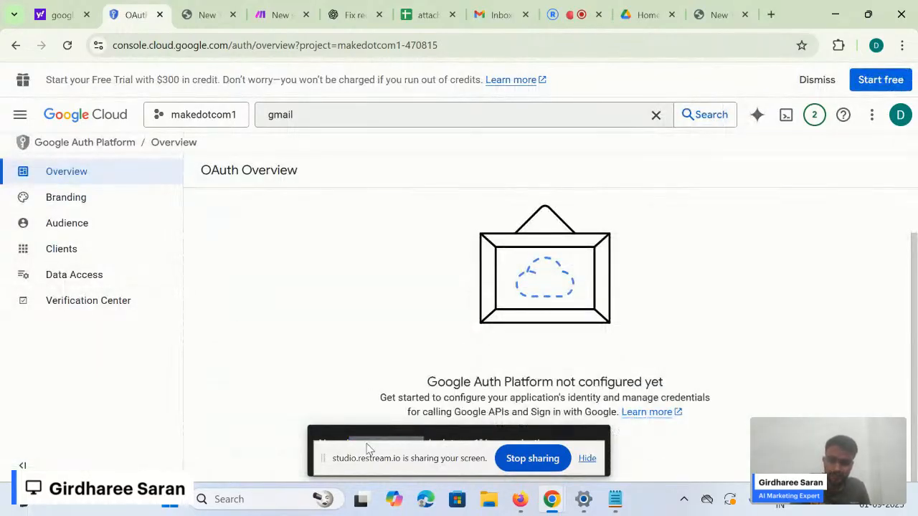
click(367, 444)
drag(386, 452, 514, 345)
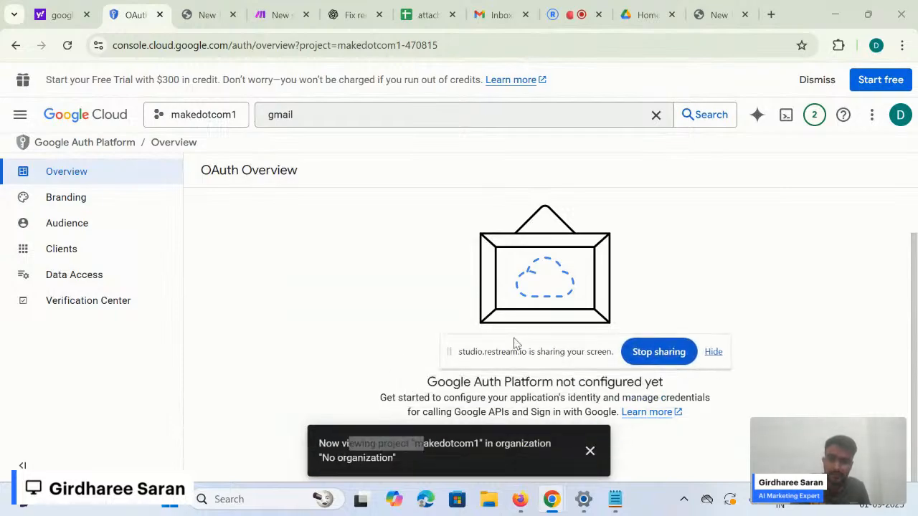
click(590, 451)
click(554, 459)
drag(551, 348, 473, 493)
scroll(566, 344, down, 1)
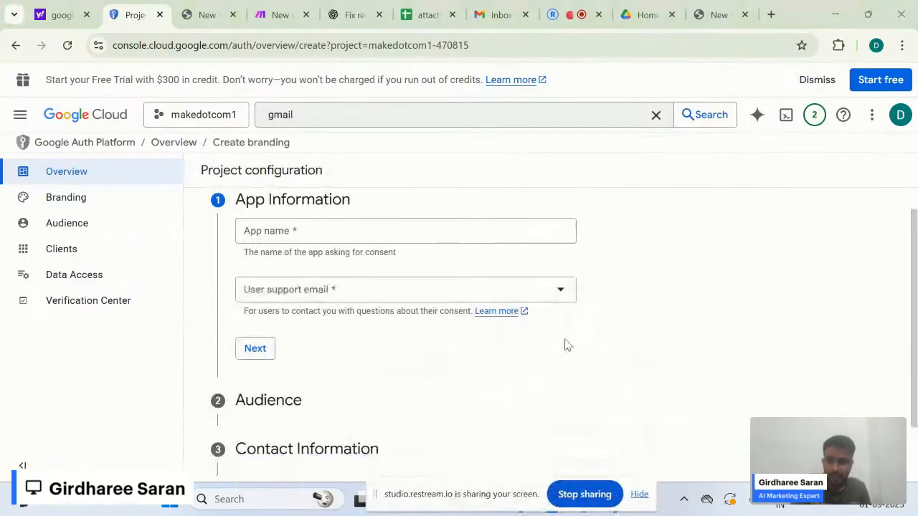
- Fill in the App information with an app name and the signed-in account's support email
click(436, 234)
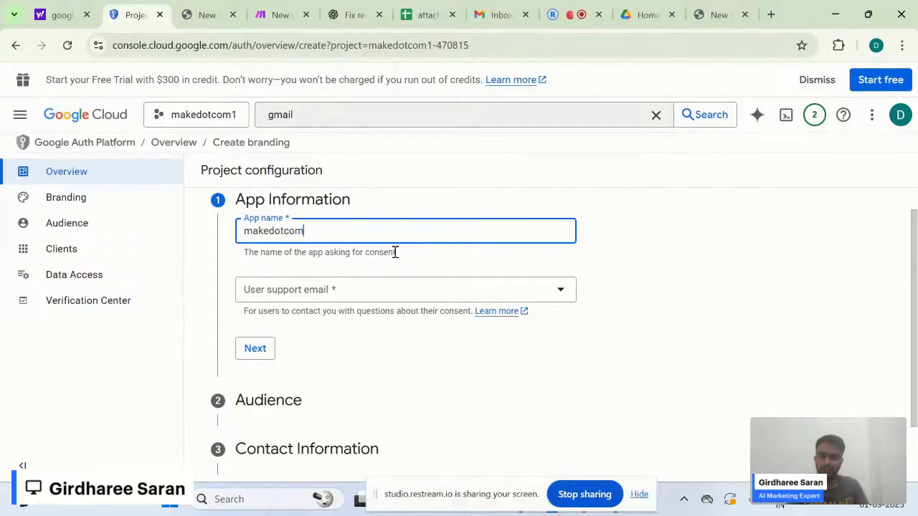
click(361, 289)
click(355, 284)
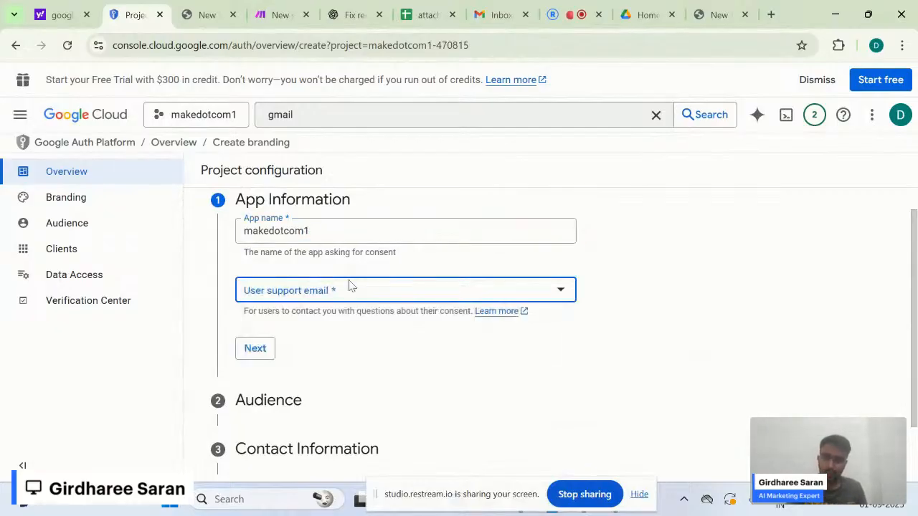
click(338, 294)
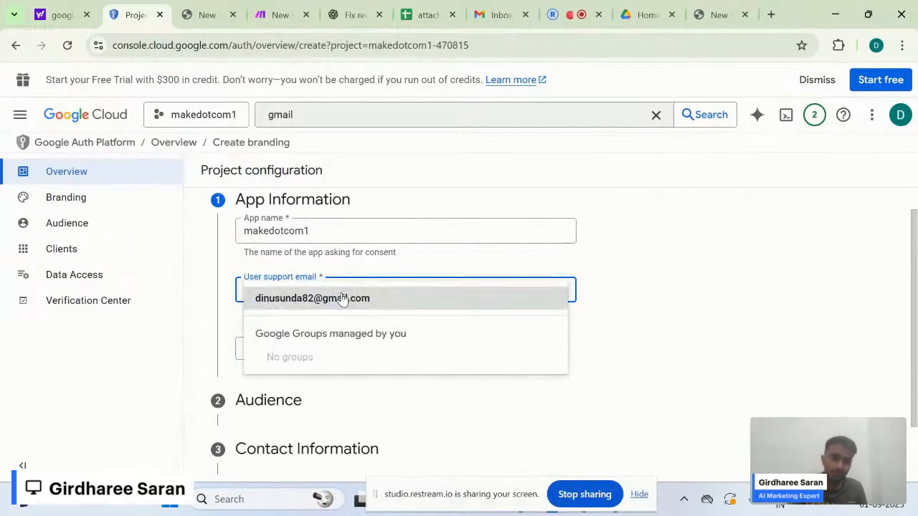
click(898, 115)
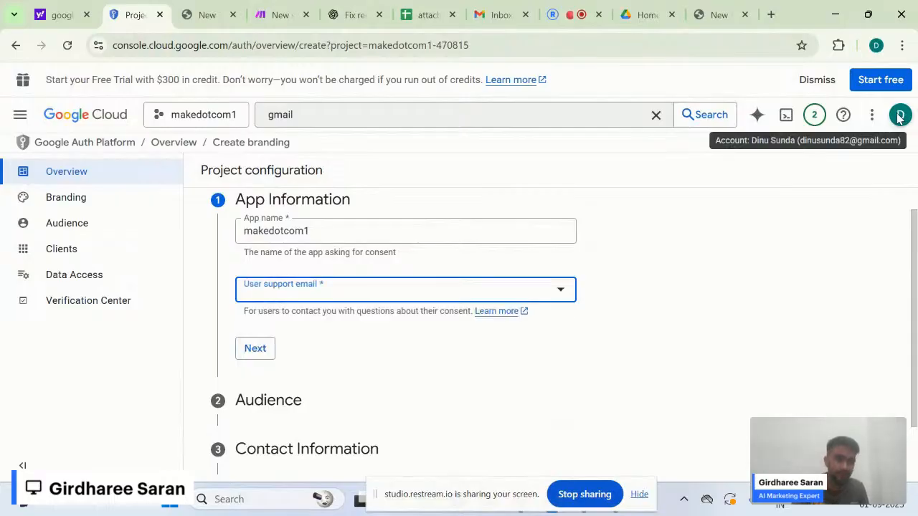
click(899, 116)
click(899, 119)
click(899, 118)
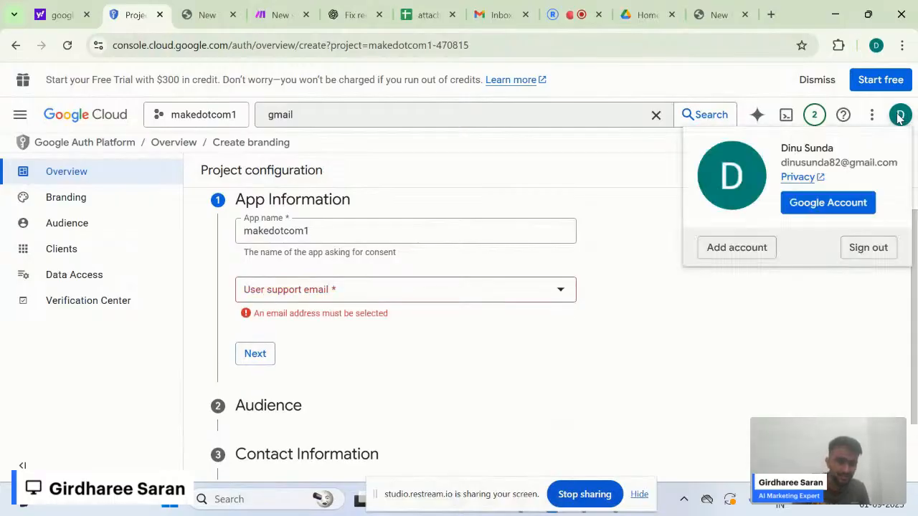
click(463, 291)
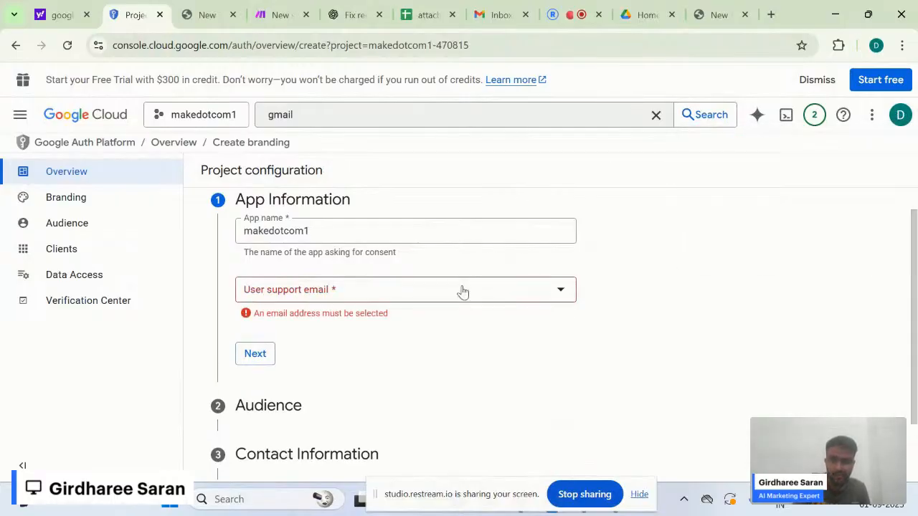
click(463, 291)
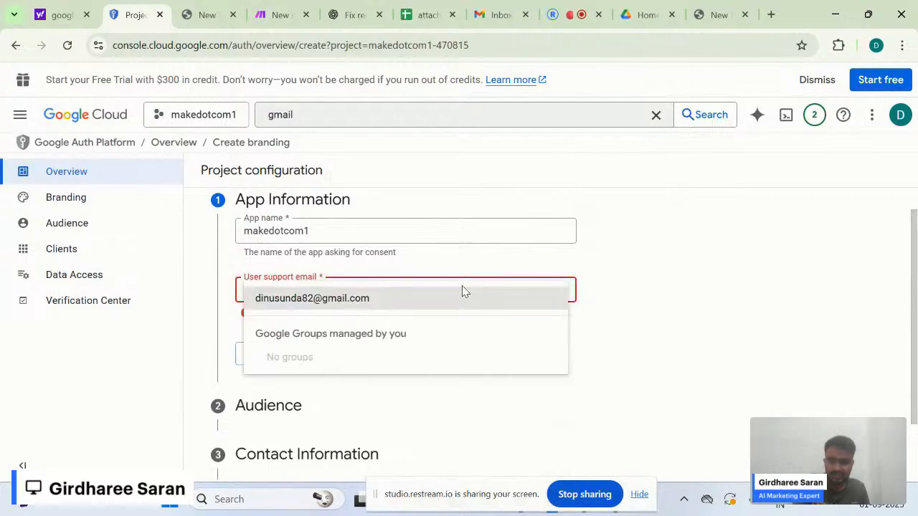
click(352, 311)
click(399, 337)
click(255, 349)
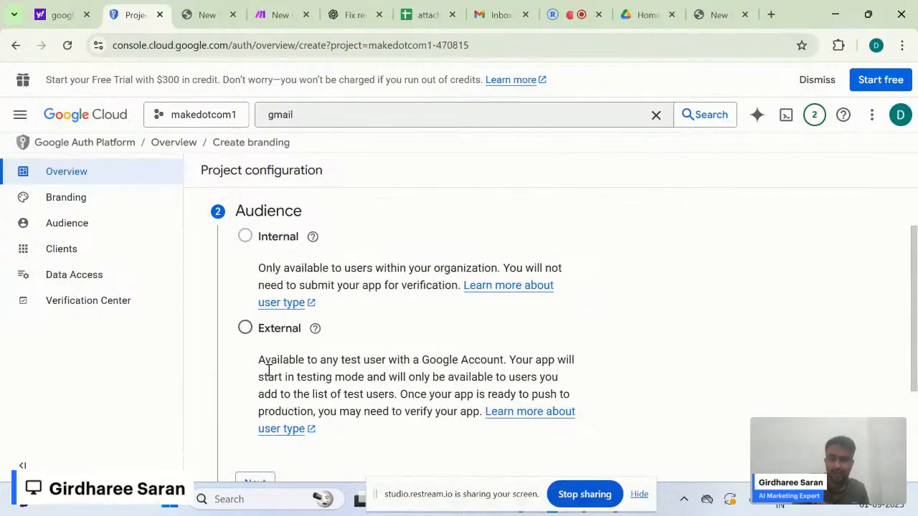
- Set the app's Audience to External
scroll(269, 370, down, 1)
click(246, 282)
scroll(321, 436, down, 1)
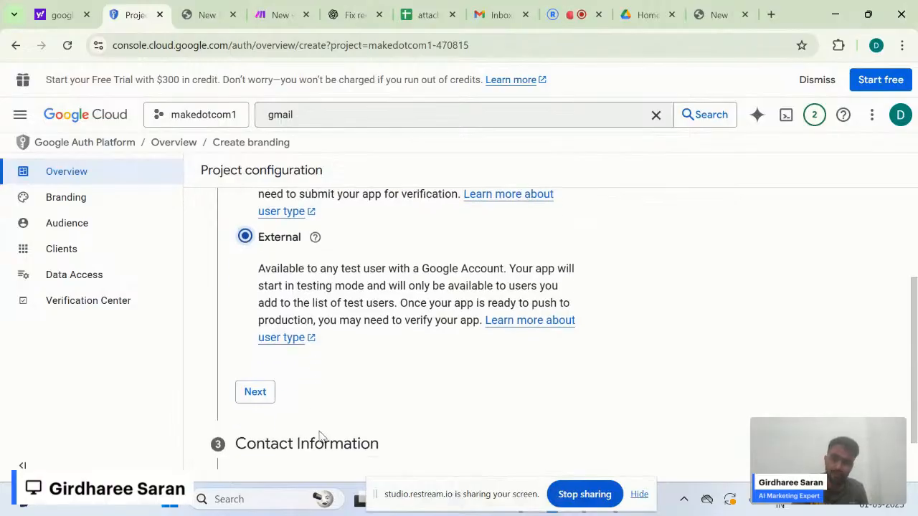
click(268, 394)
- Enter the contact email, agree to the User Data Policy and create the OAuth configuration
click(393, 310)
click(462, 251)
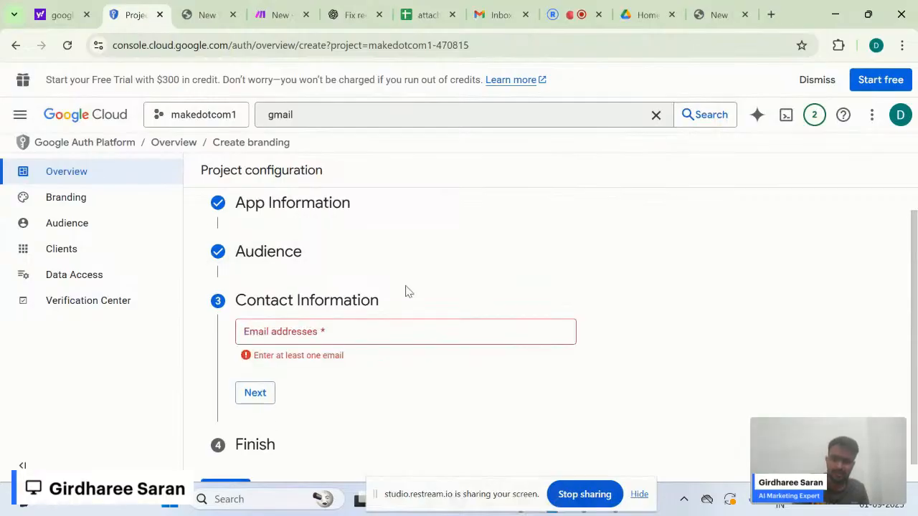
click(356, 334)
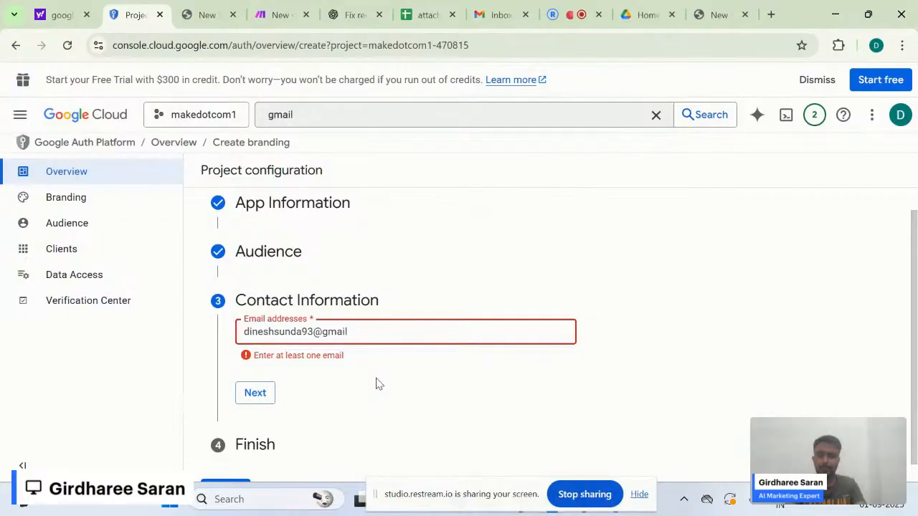
key(Return)
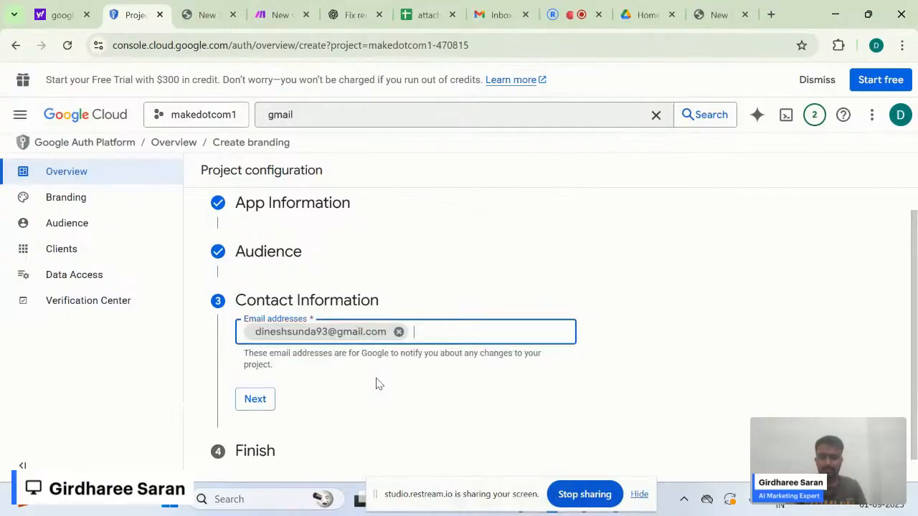
click(271, 400)
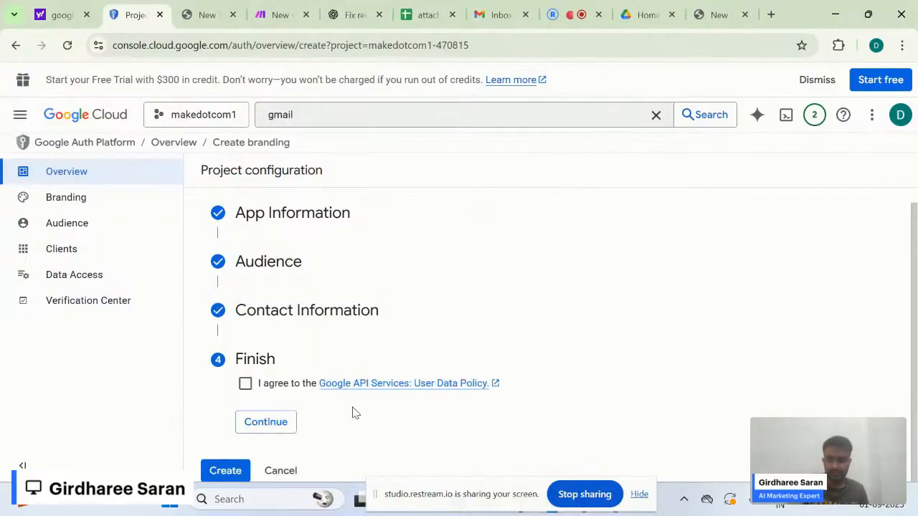
click(245, 383)
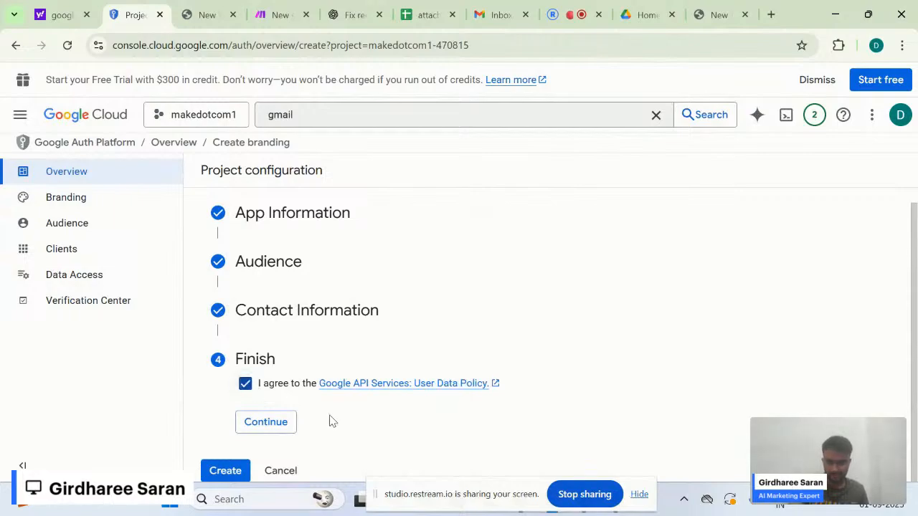
click(277, 426)
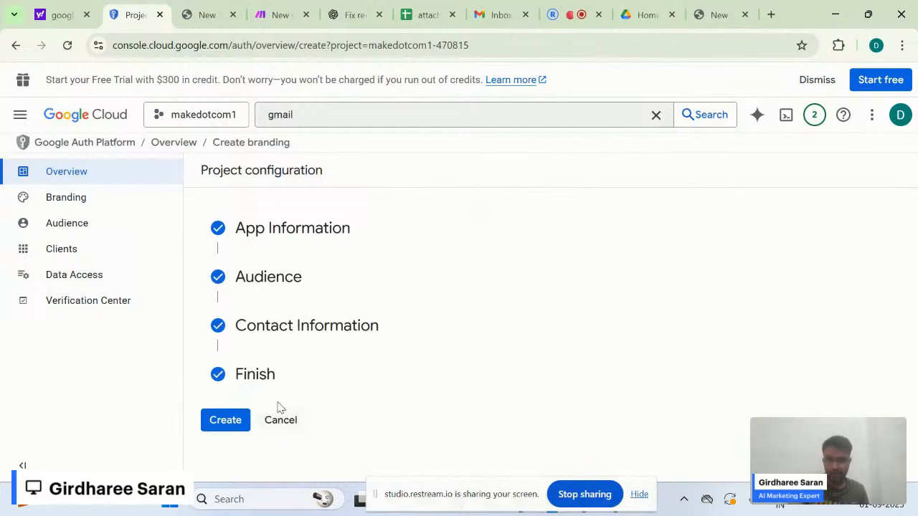
click(225, 420)
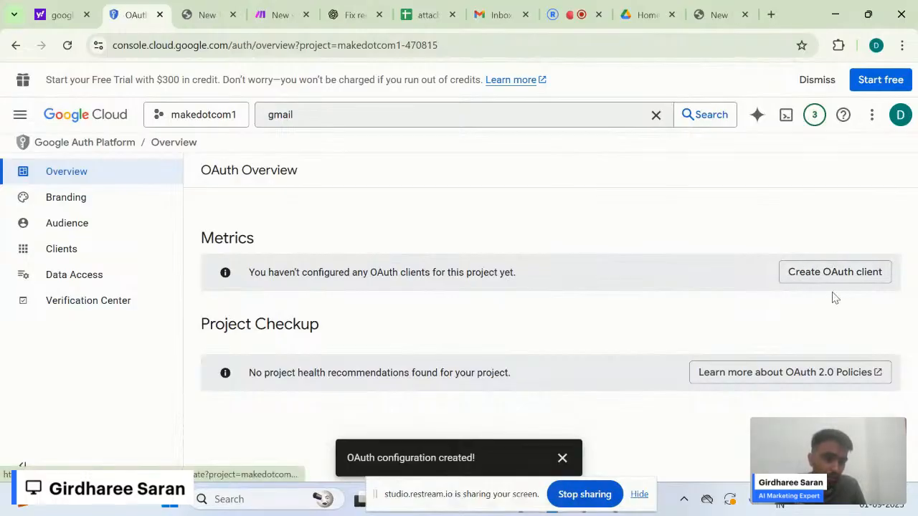
- Start a new Web application OAuth client and rename it makedotcom1
click(855, 281)
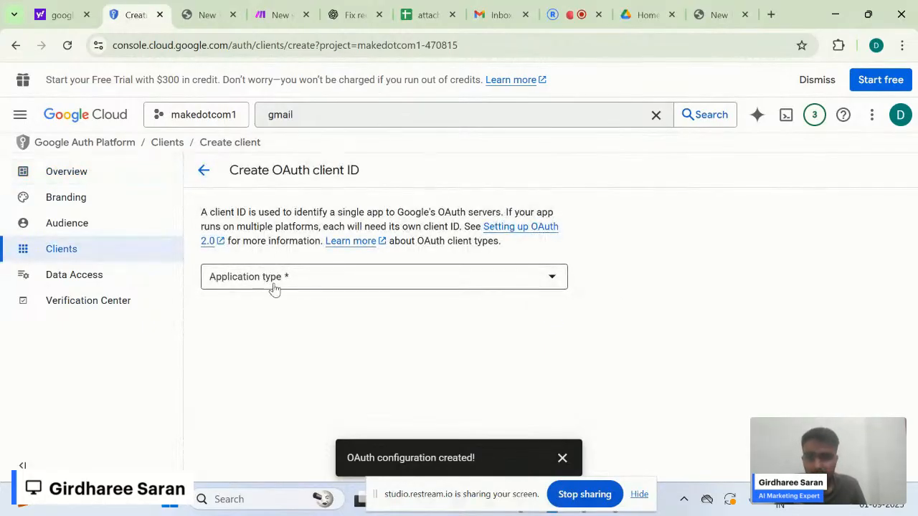
click(303, 287)
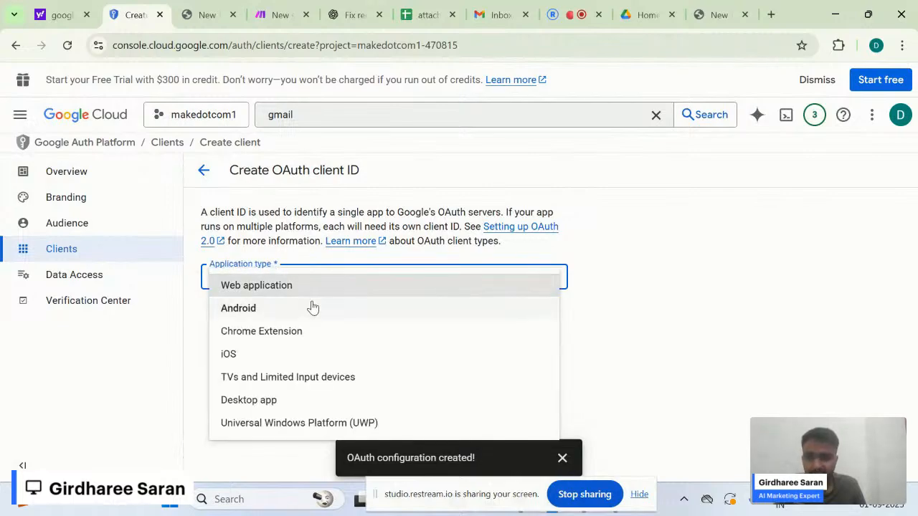
click(327, 294)
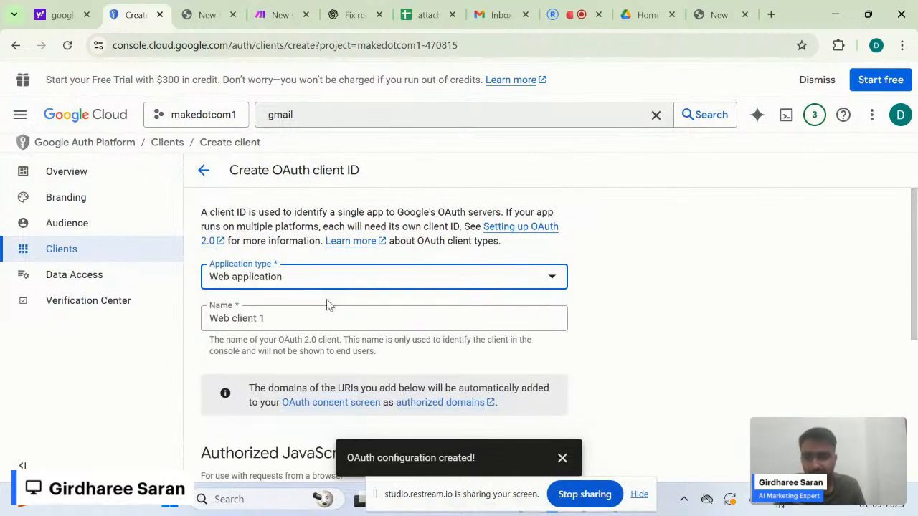
scroll(327, 310, down, 1)
click(286, 267)
key(ctrl+a)
key(BackSpace)
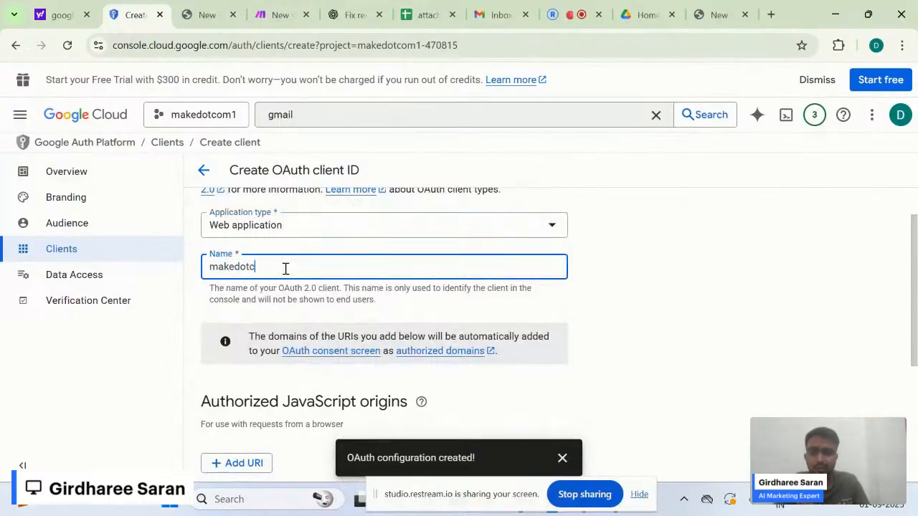
click(295, 302)
- Add one empty entry under Authorized redirect URIs
scroll(295, 306, down, 1)
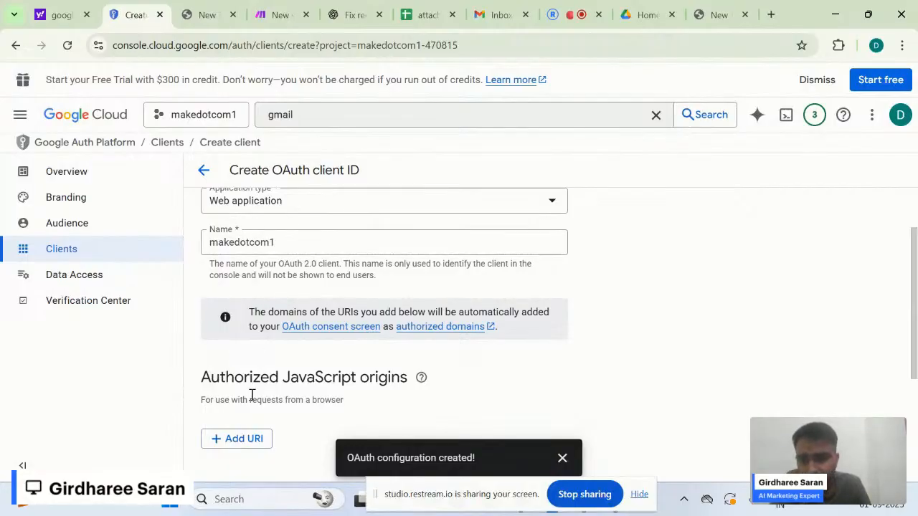
scroll(252, 396, down, 1)
scroll(313, 421, down, 3)
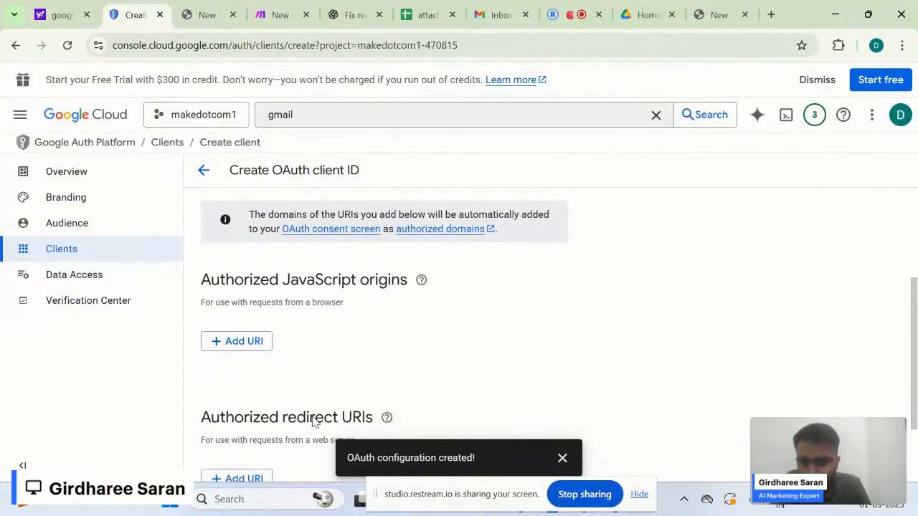
scroll(312, 417, up, 1)
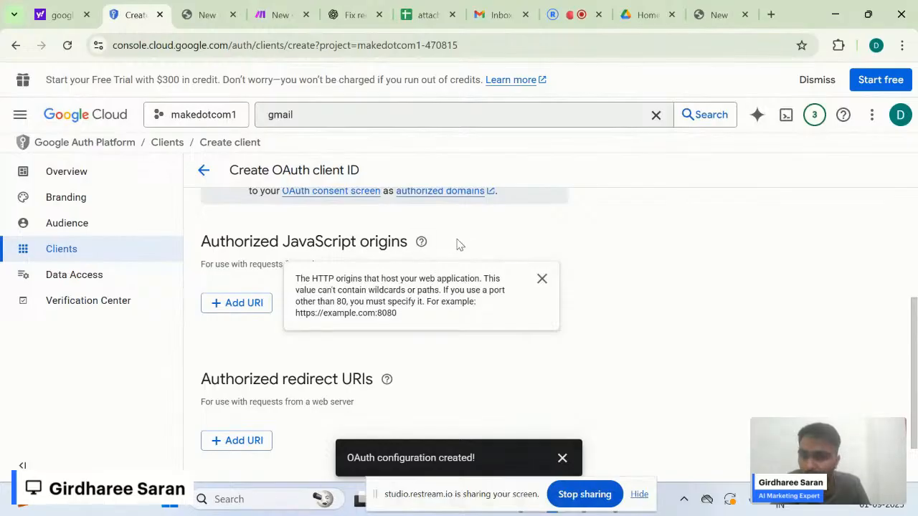
scroll(430, 338, down, 1)
mouse_move(387, 316)
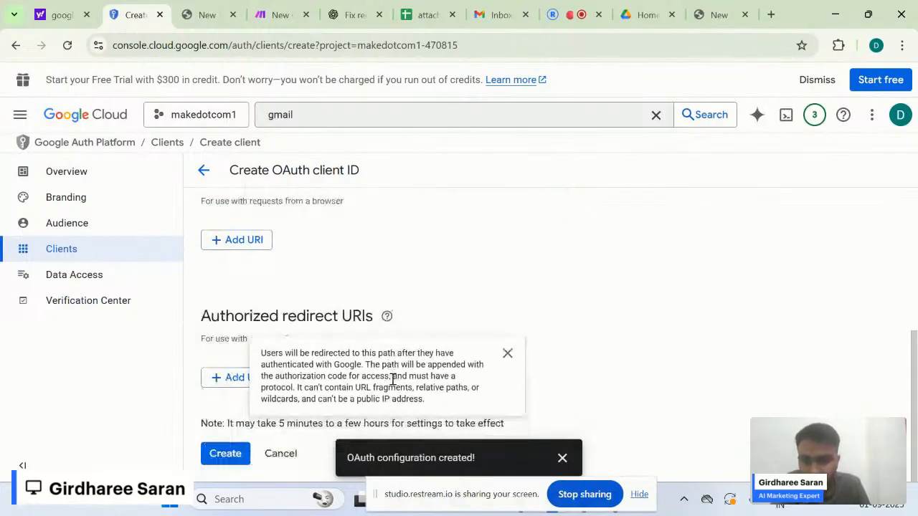
click(507, 353)
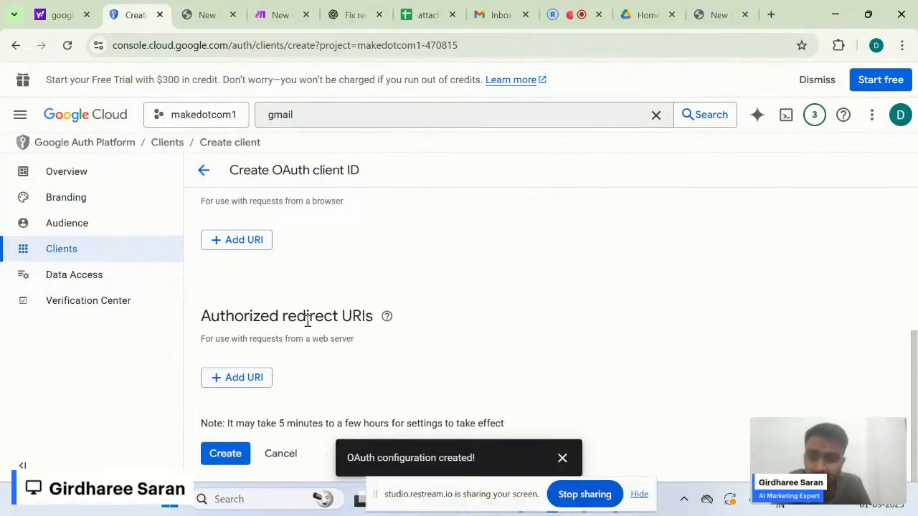
click(239, 378)
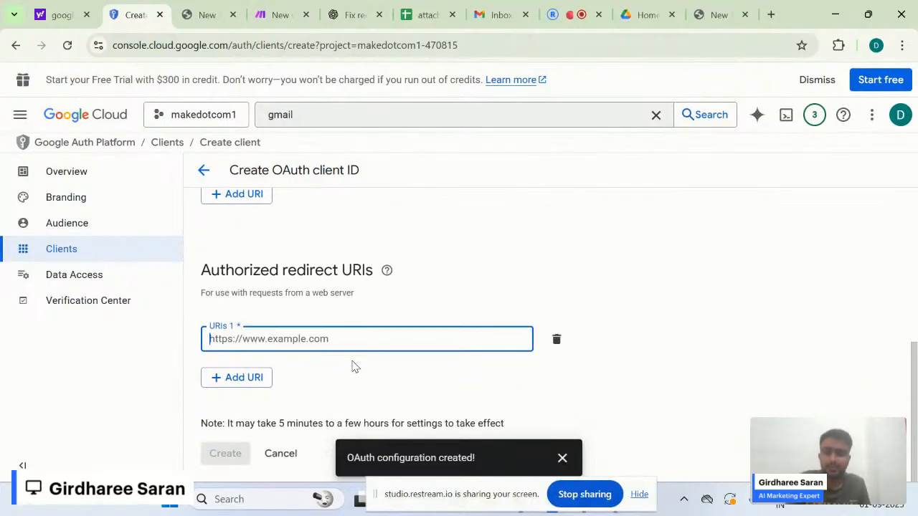
click(373, 351)
key(alt+Tab)
key(alt+Tab)
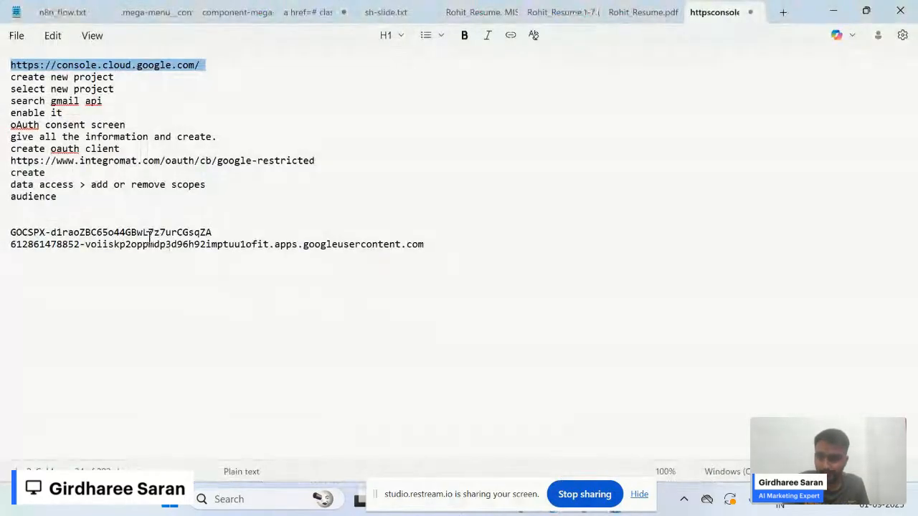
click(150, 234)
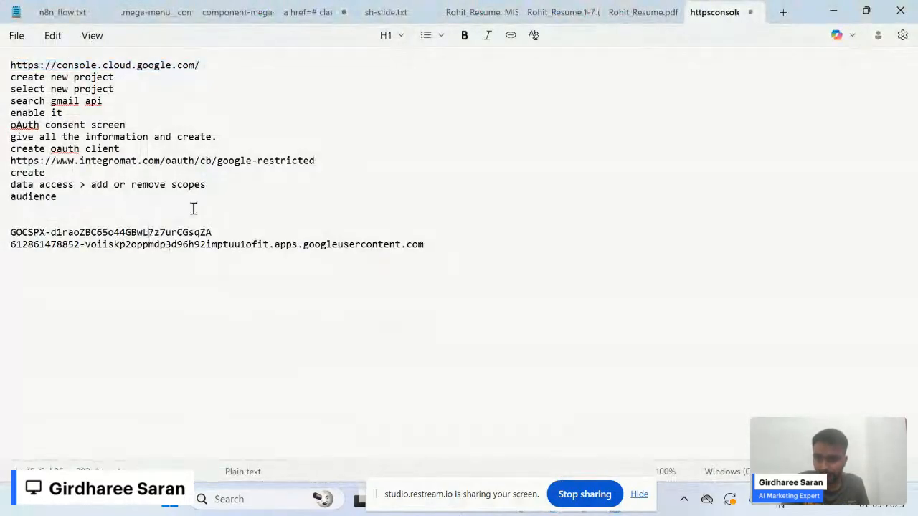
triple_click(158, 161)
key(ctrl+c)
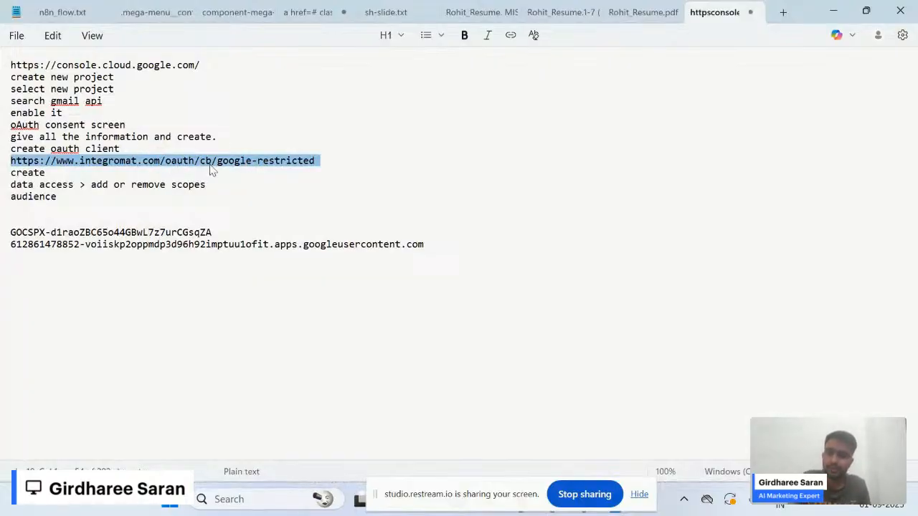
key(alt+Tab)
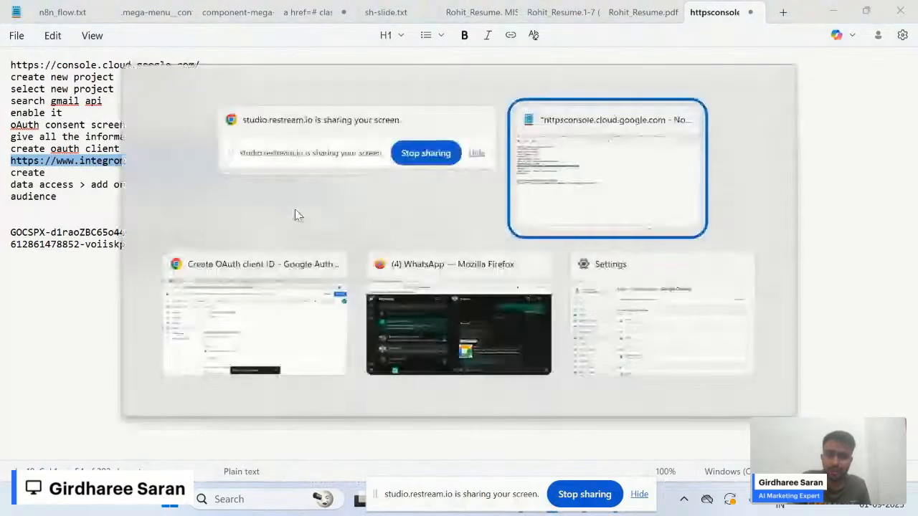
key(alt+Tab)
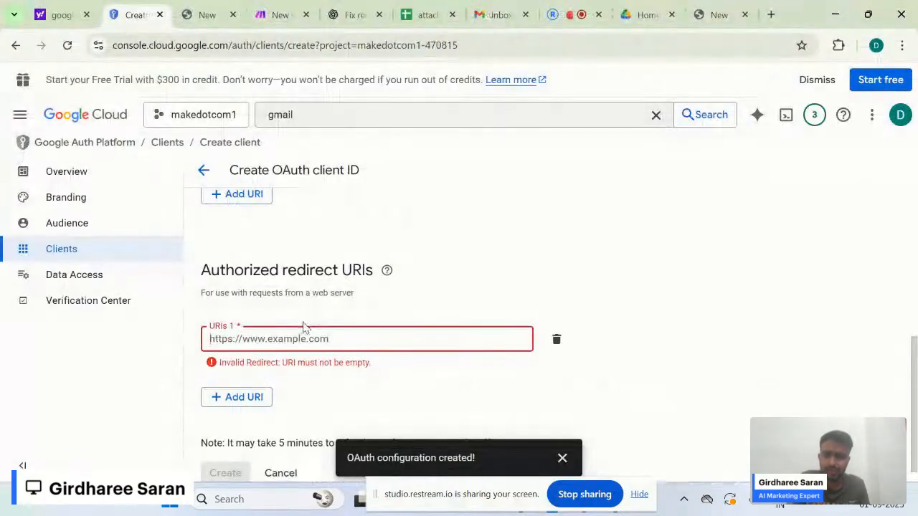
key(ctrl+v)
click(307, 371)
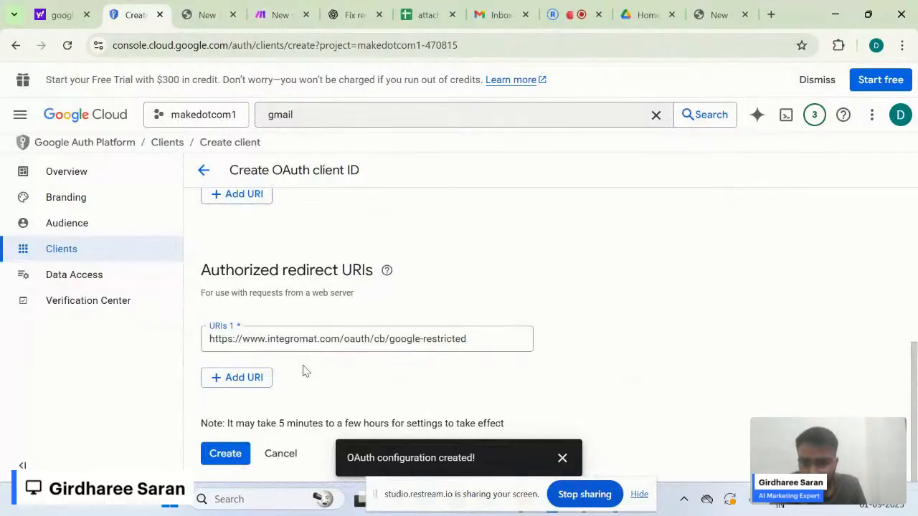
click(252, 380)
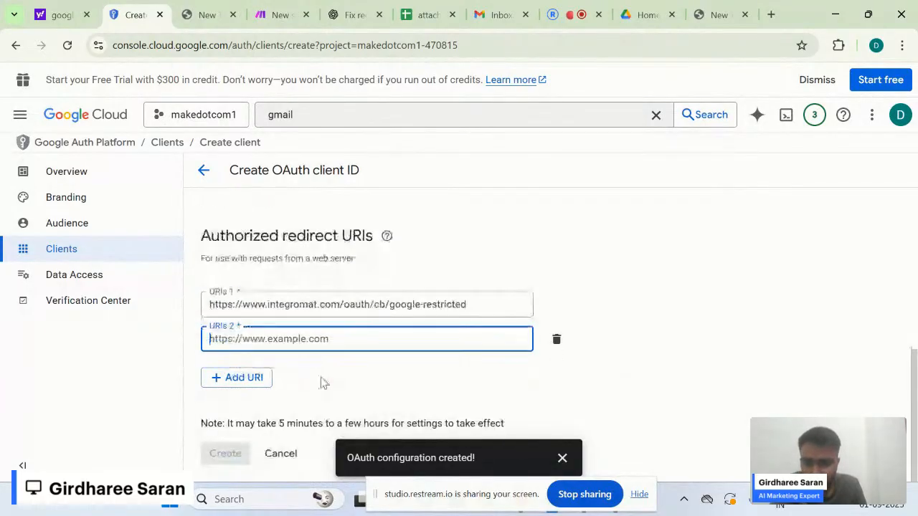
key(ctrl+v)
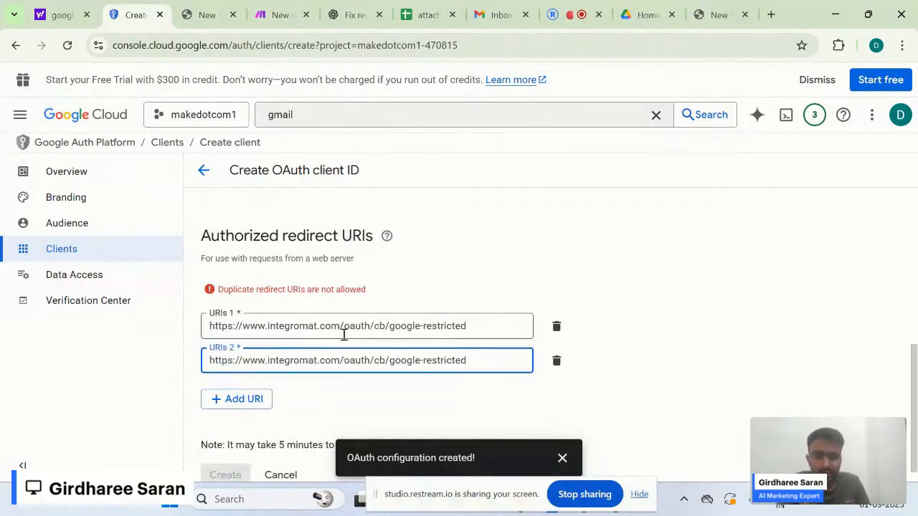
key(BackSpace)
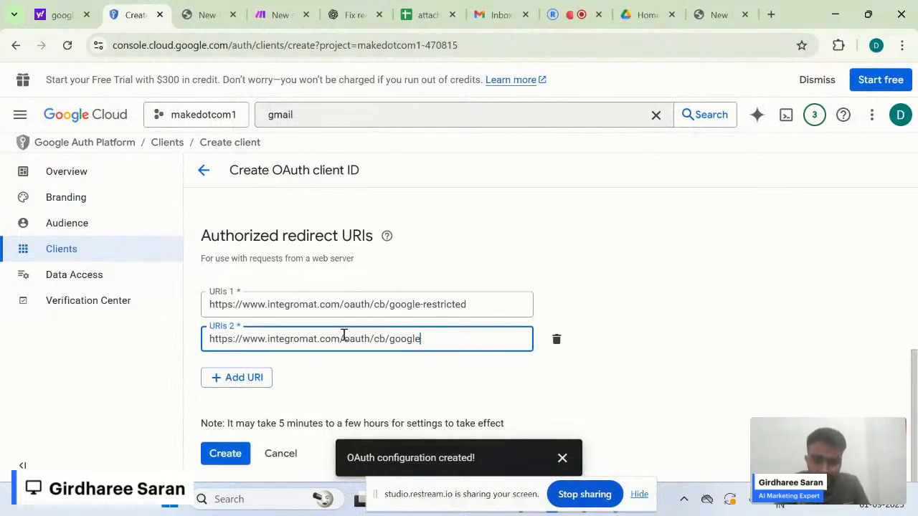
click(346, 392)
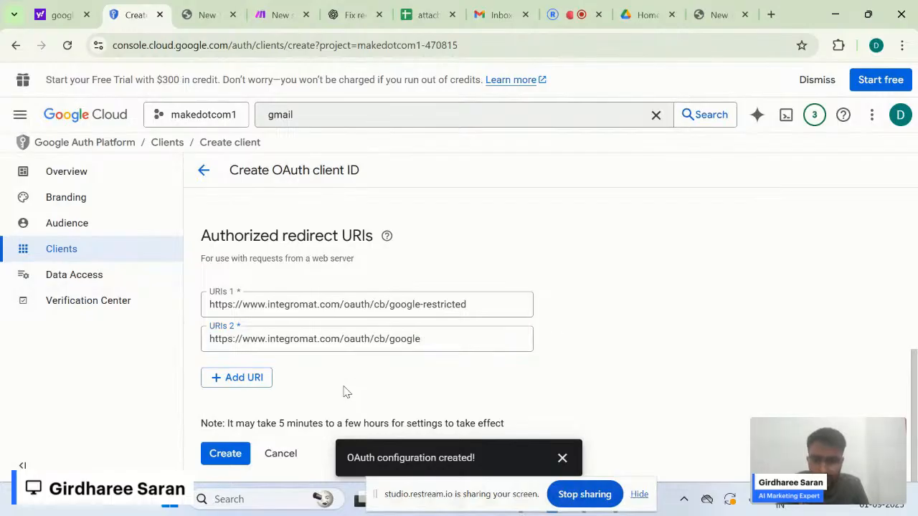
click(225, 454)
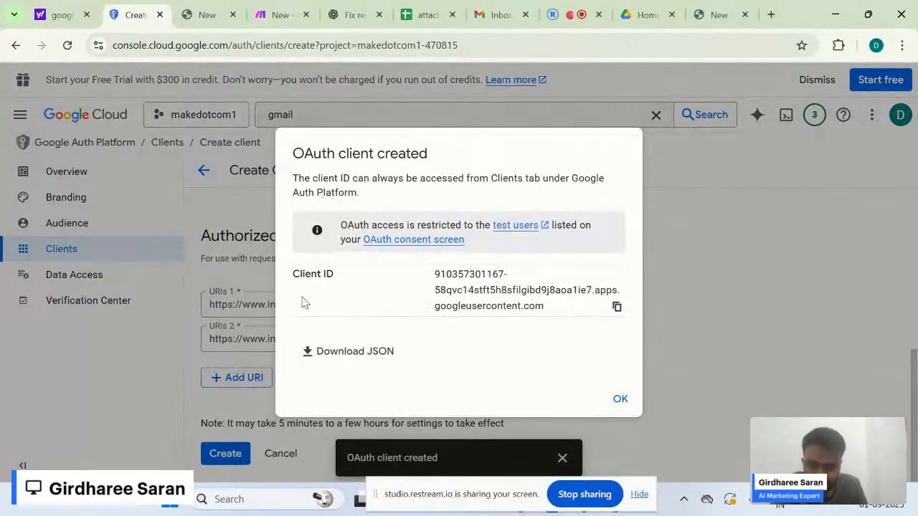
- Copy the new makedotcom1 Client ID into the setup notes and dismiss the confirmation
click(271, 14)
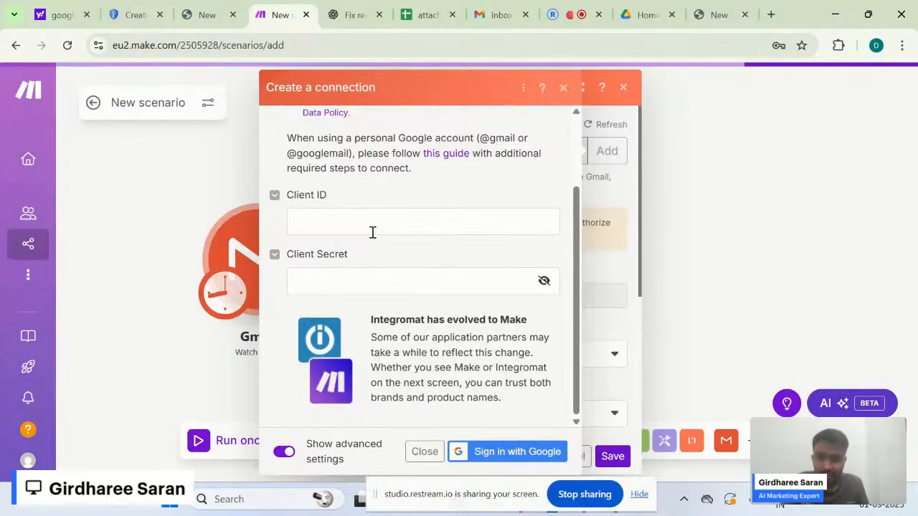
click(327, 219)
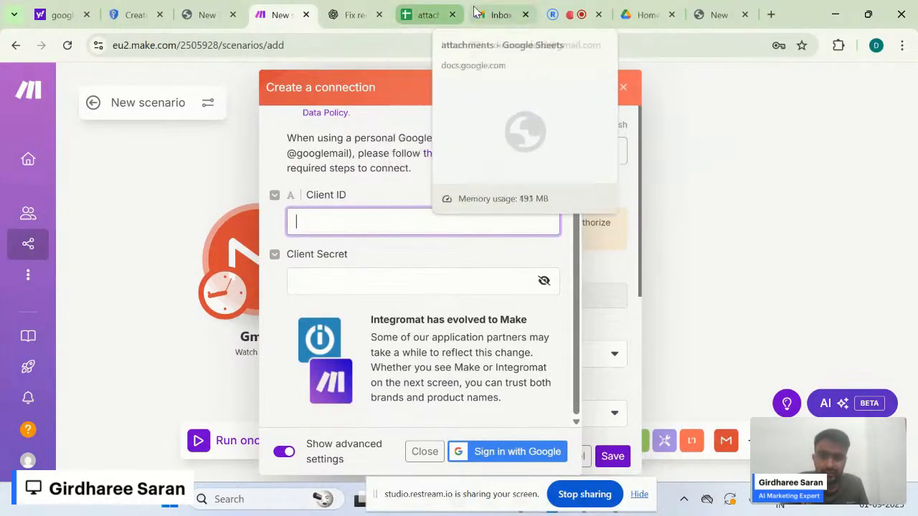
click(134, 15)
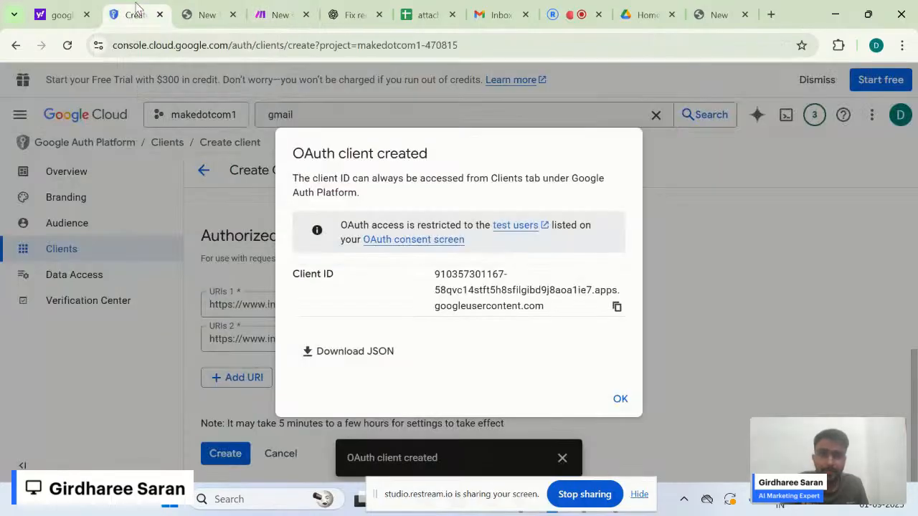
click(617, 307)
key(alt+Tab)
key(alt+Tab)
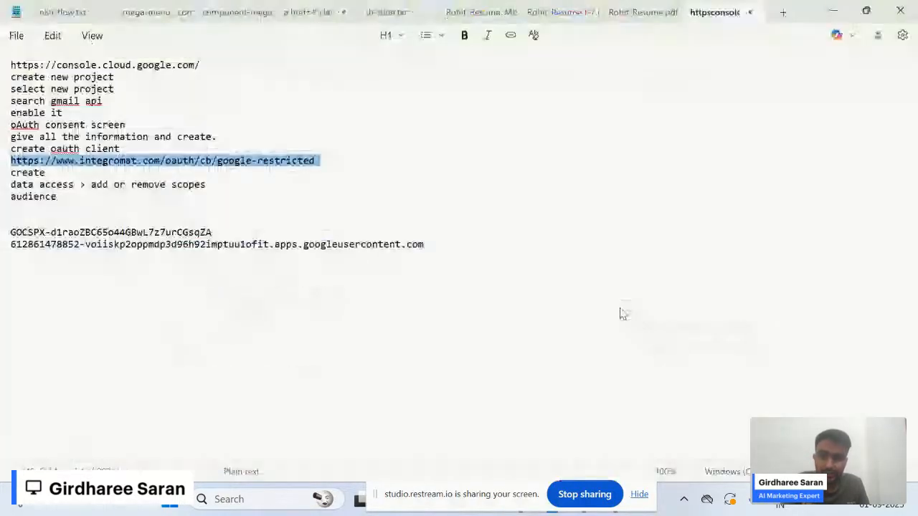
click(359, 314)
key(Return)
key(Return)
key(ctrl+v)
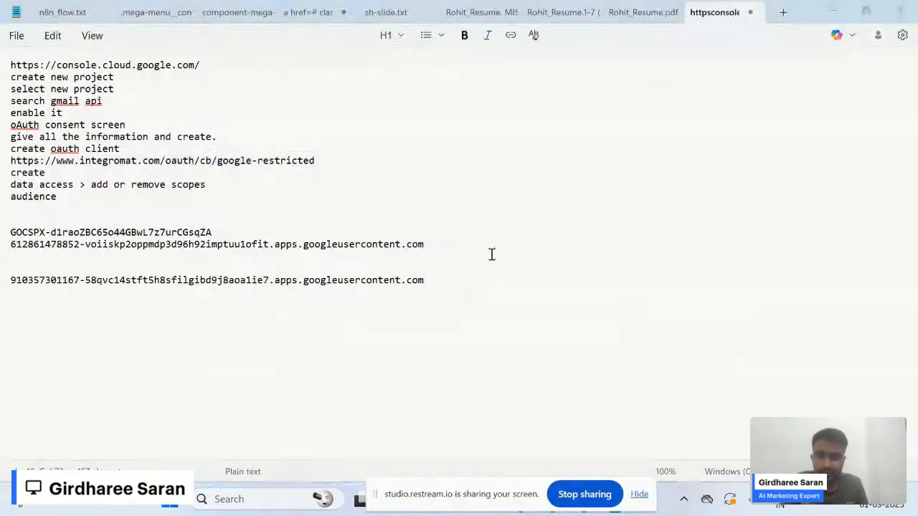
key(alt+Tab)
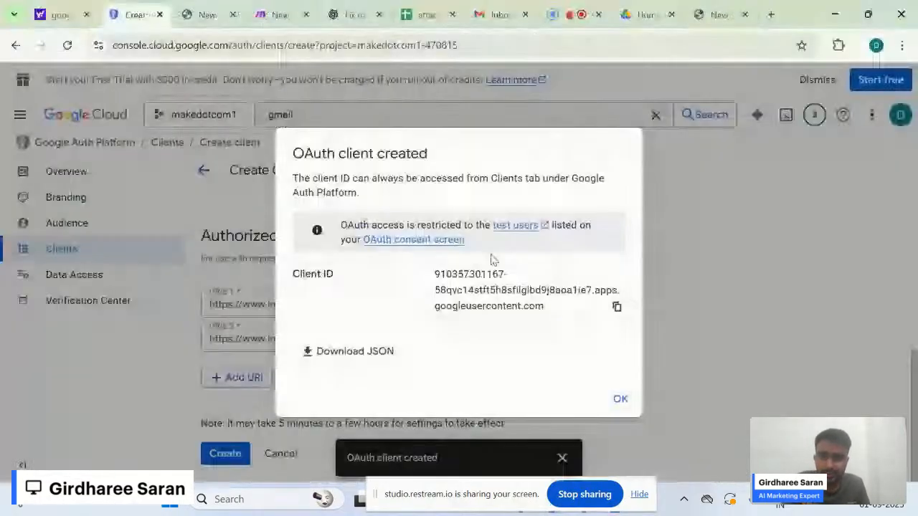
click(620, 399)
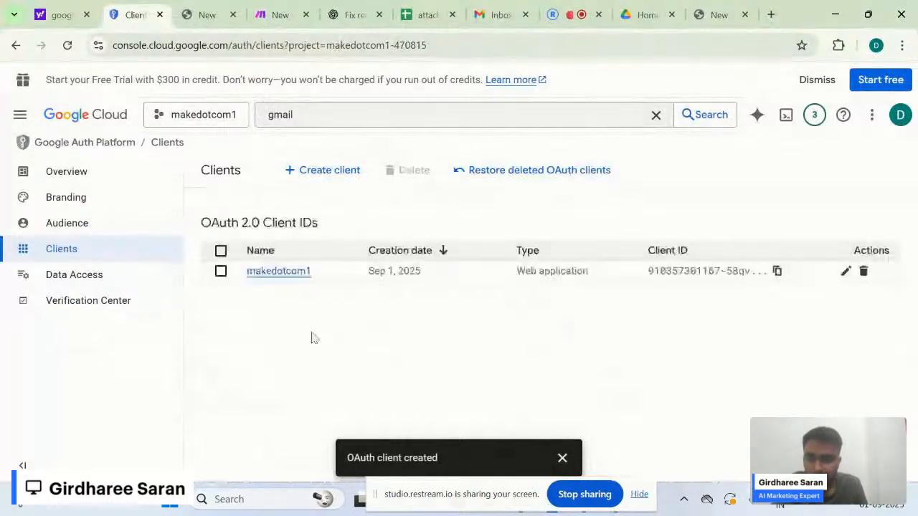
- Copy the makedotcom1 client secret onto a new line in the setup notes
click(279, 282)
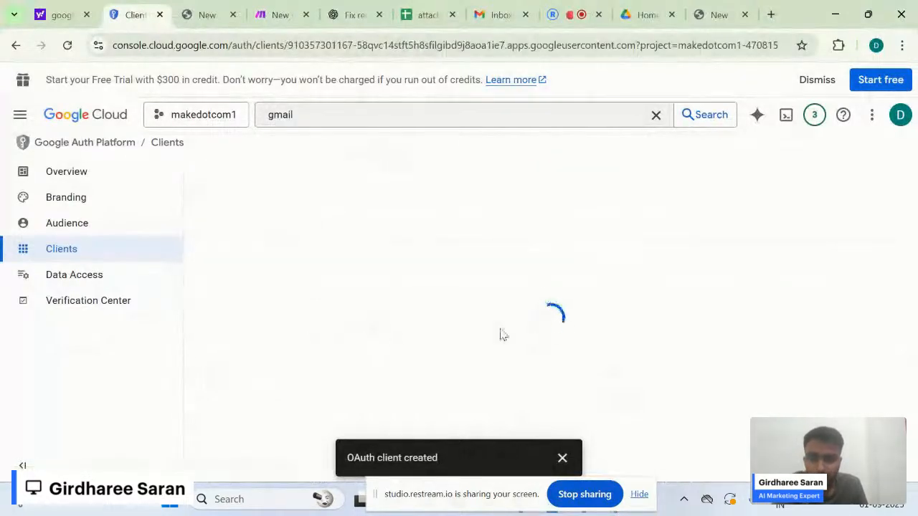
scroll(621, 332, down, 5)
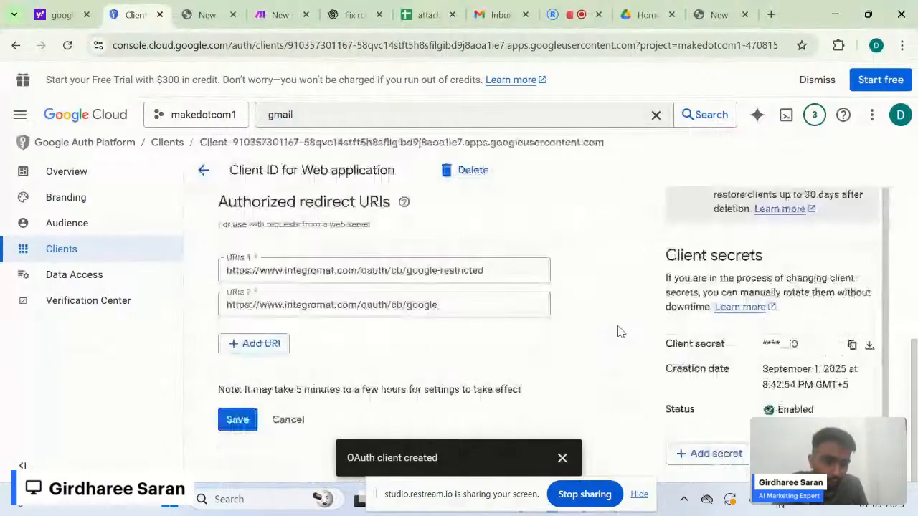
click(852, 346)
key(alt+Tab)
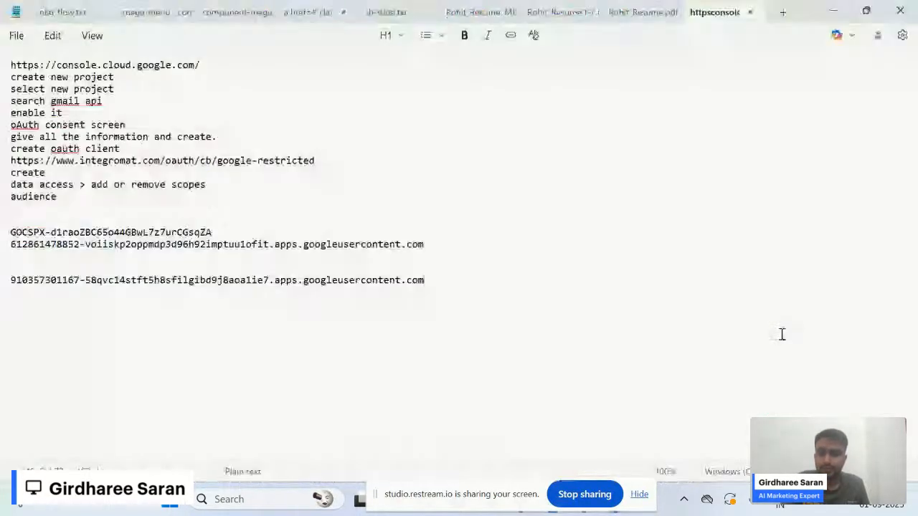
key(Return)
key(Return)
key(ctrl+v)
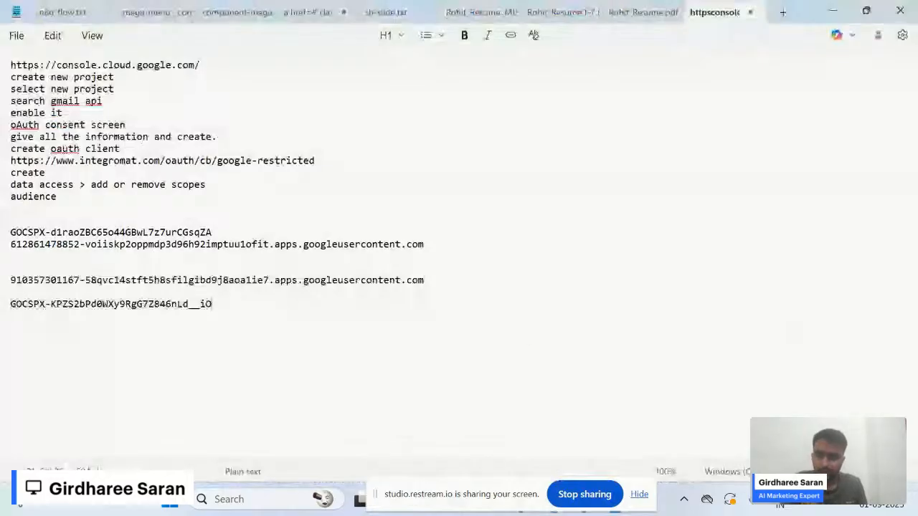
key(alt+Tab)
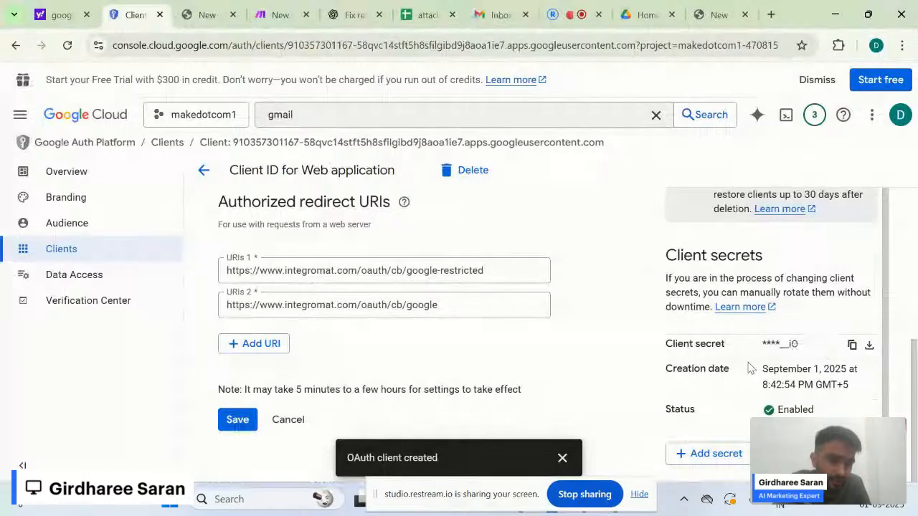
- Save the makedotcom1 OAuth client
scroll(730, 449, down, 1)
scroll(730, 449, up, 1)
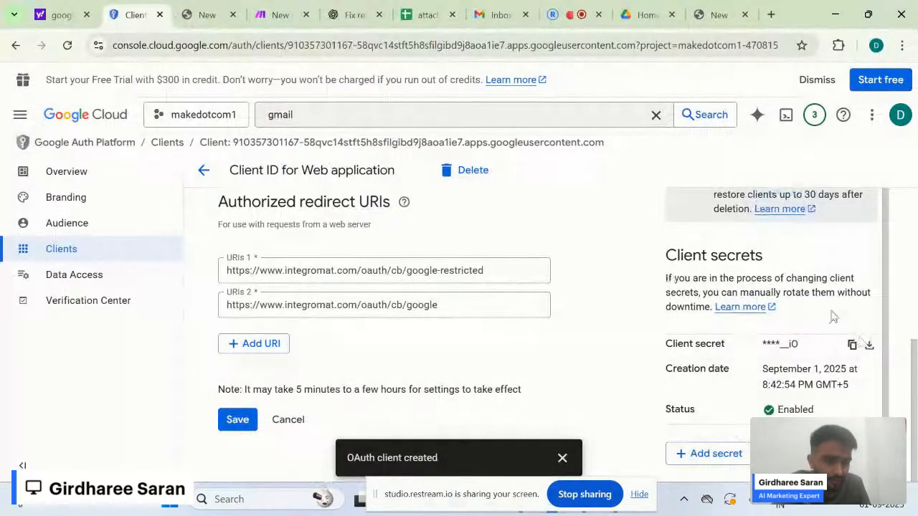
scroll(834, 317, up, 1)
scroll(834, 317, down, 1)
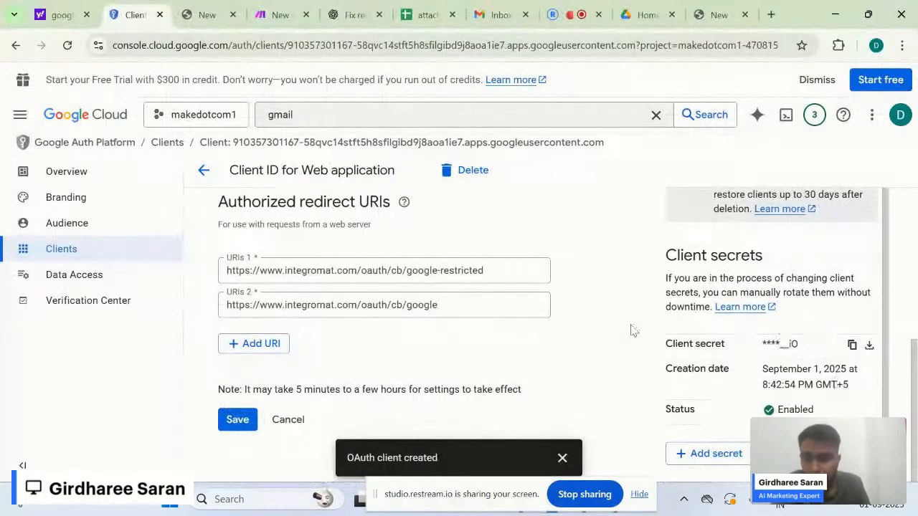
click(235, 423)
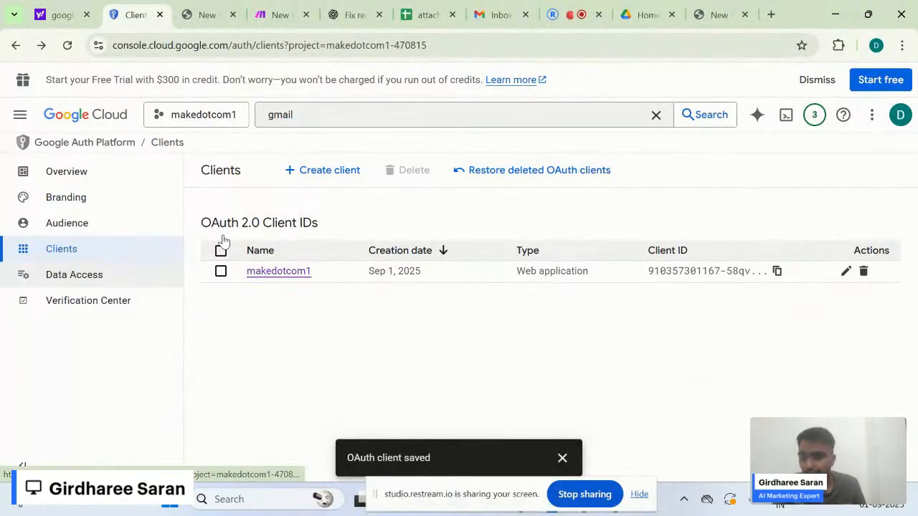
- Open the Data Access scope list and filter it for 'gmail'
click(126, 277)
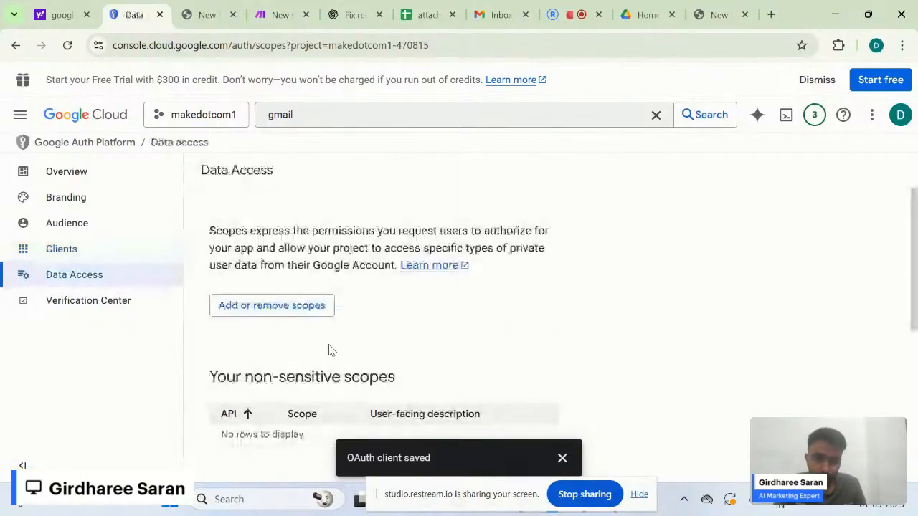
click(315, 305)
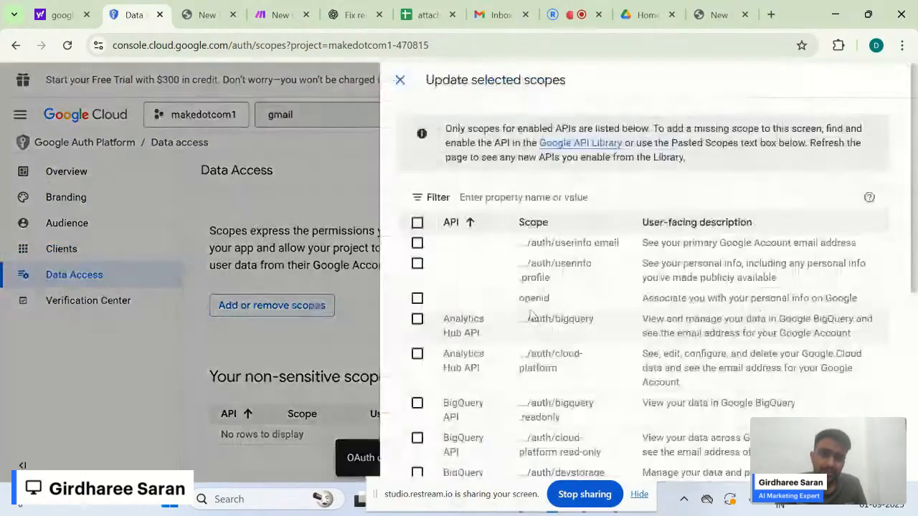
click(608, 194)
text(gmail)
key(Return)
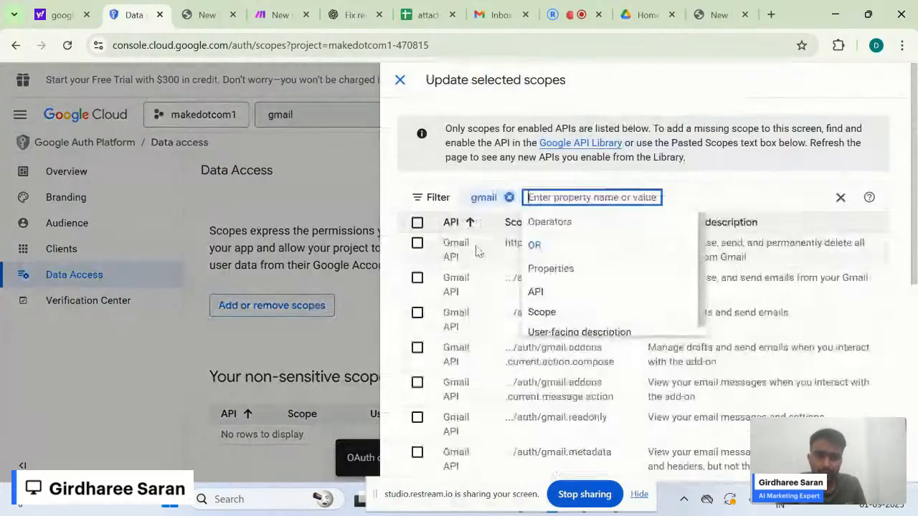
click(395, 186)
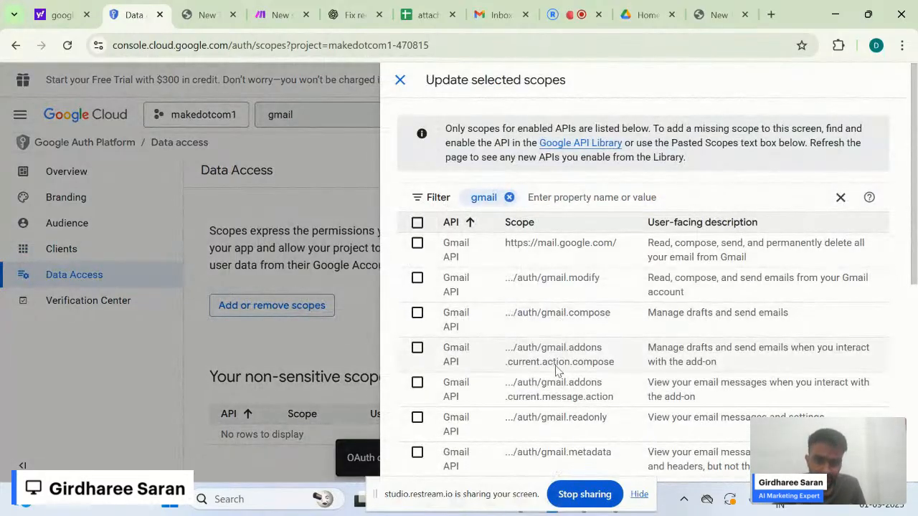
- Add the full mail, modify, compose, readonly, metadata and insert Gmail scopes
scroll(563, 337, down, 2)
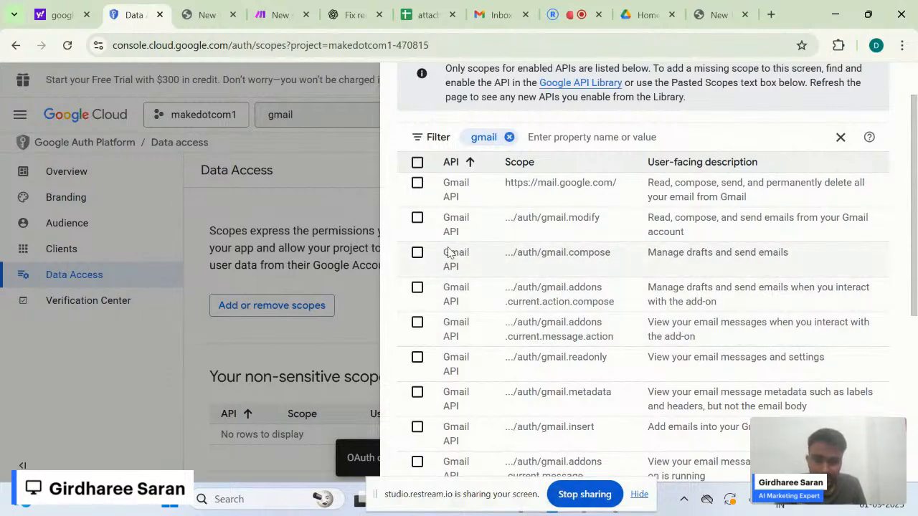
click(418, 185)
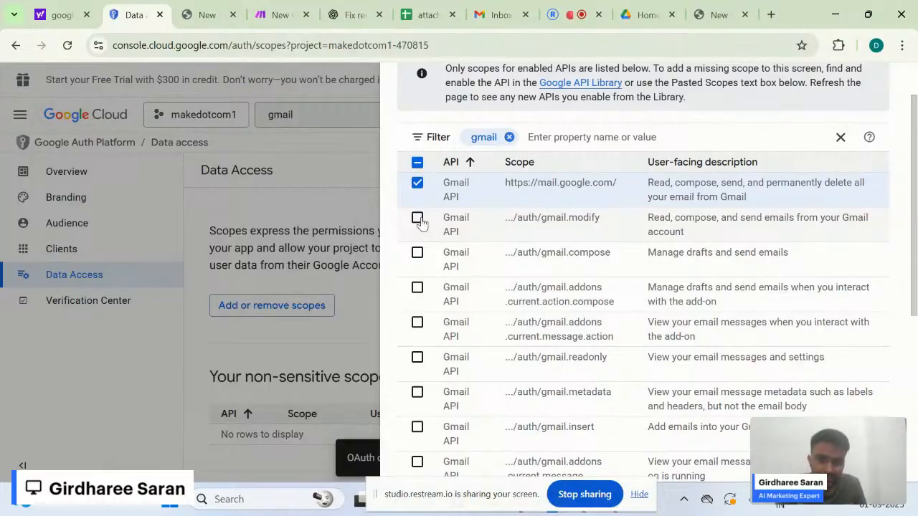
click(419, 220)
click(419, 254)
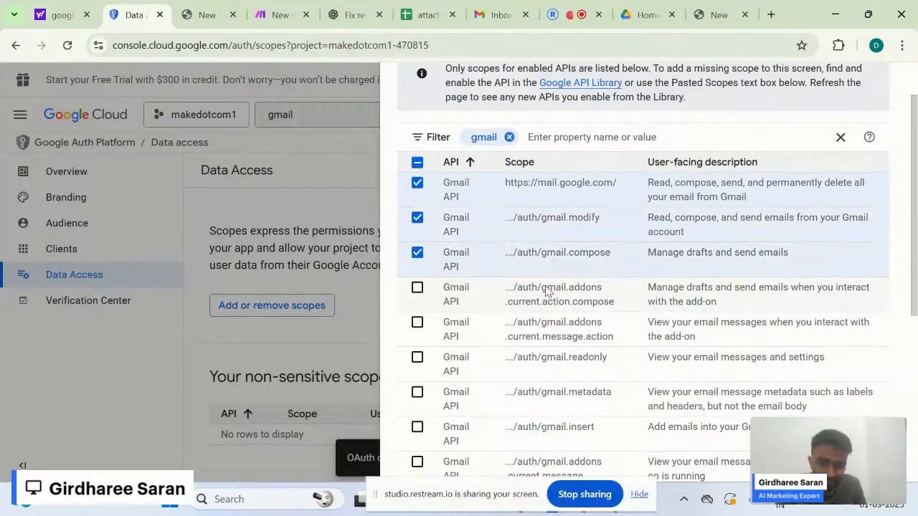
scroll(553, 382, down, 3)
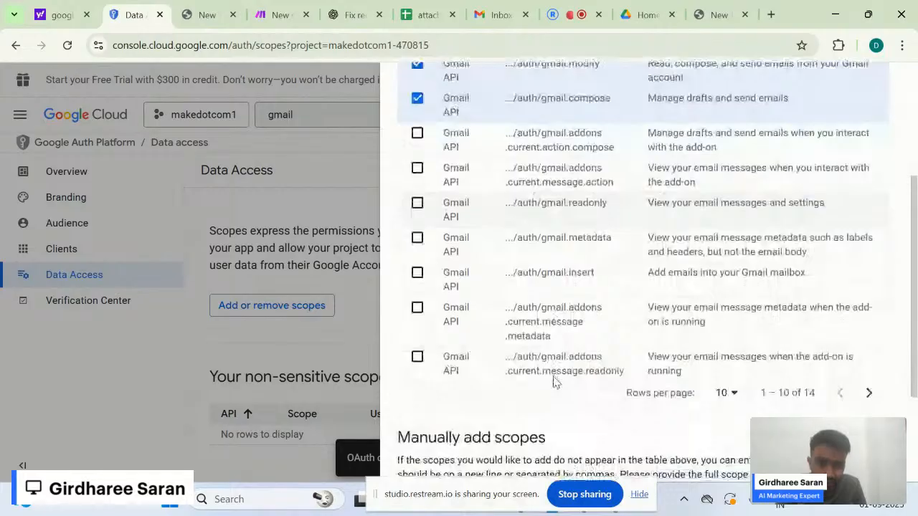
click(417, 203)
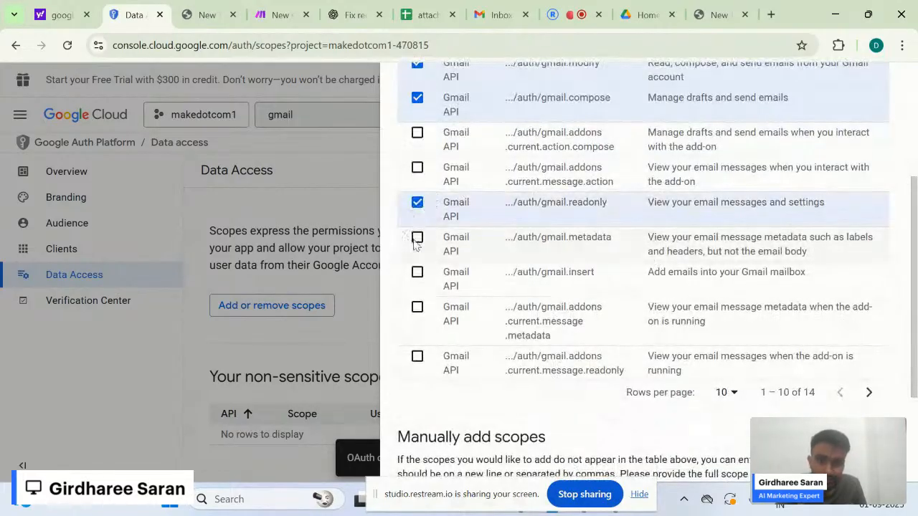
click(416, 240)
click(417, 274)
scroll(521, 467, down, 3)
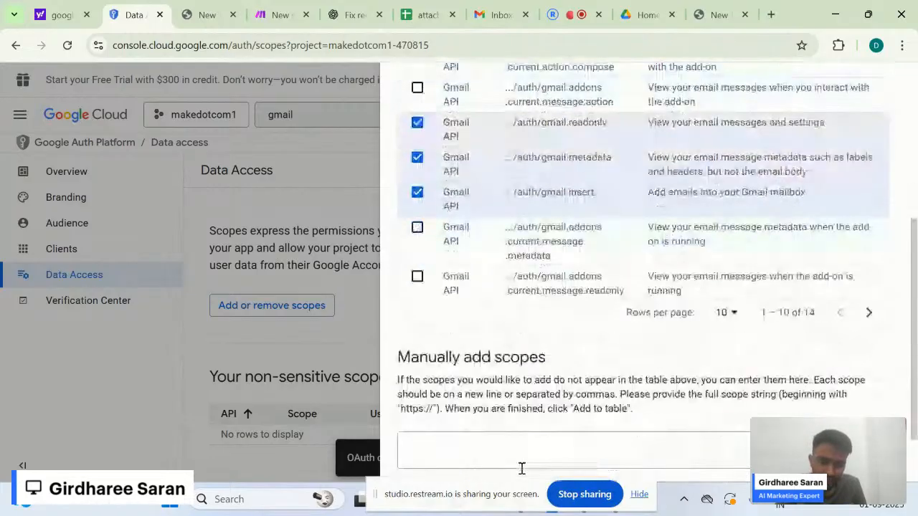
click(422, 461)
- Save the Data Access changes and go to the Audience page
scroll(389, 357, down, 3)
scroll(388, 355, down, 5)
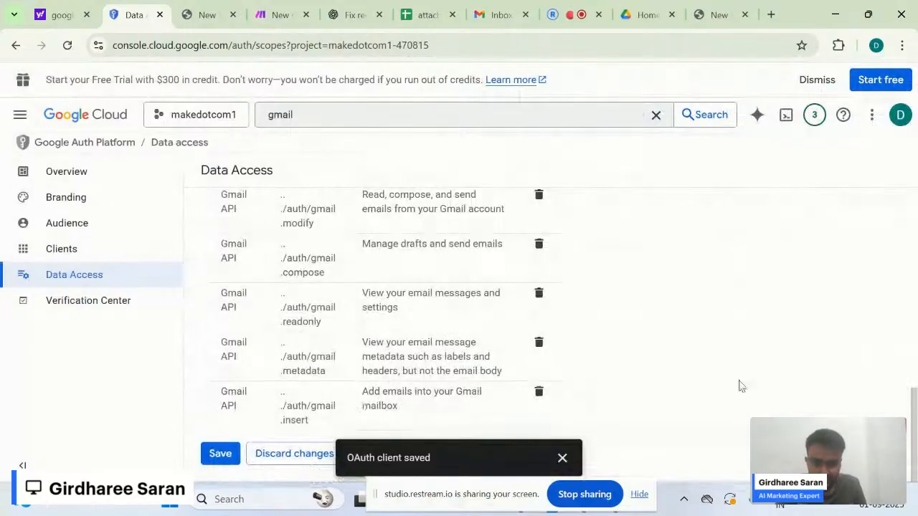
click(218, 461)
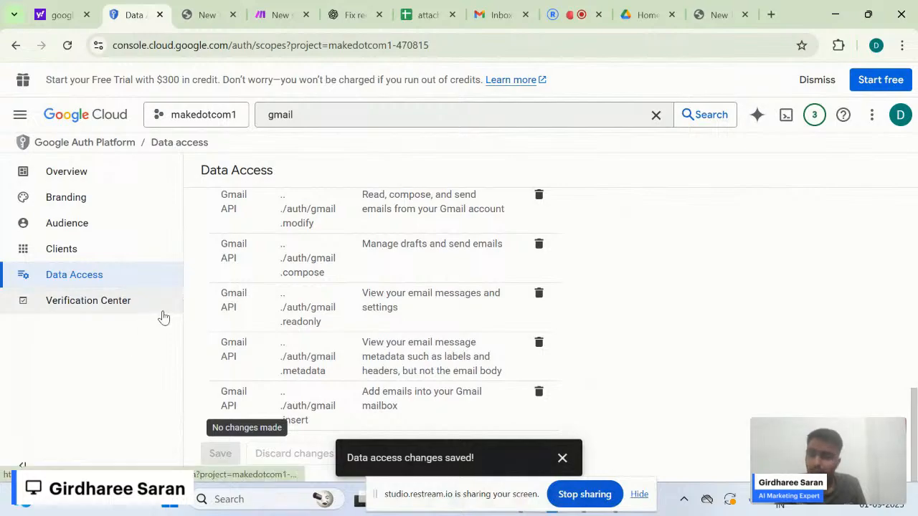
click(144, 215)
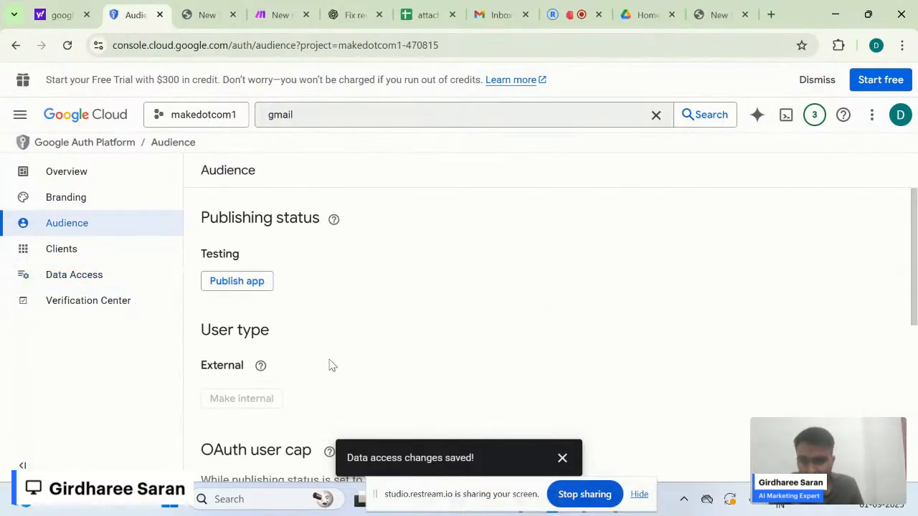
- Add the account's Gmail address as a test user and save it
scroll(331, 366, down, 2)
scroll(331, 366, down, 3)
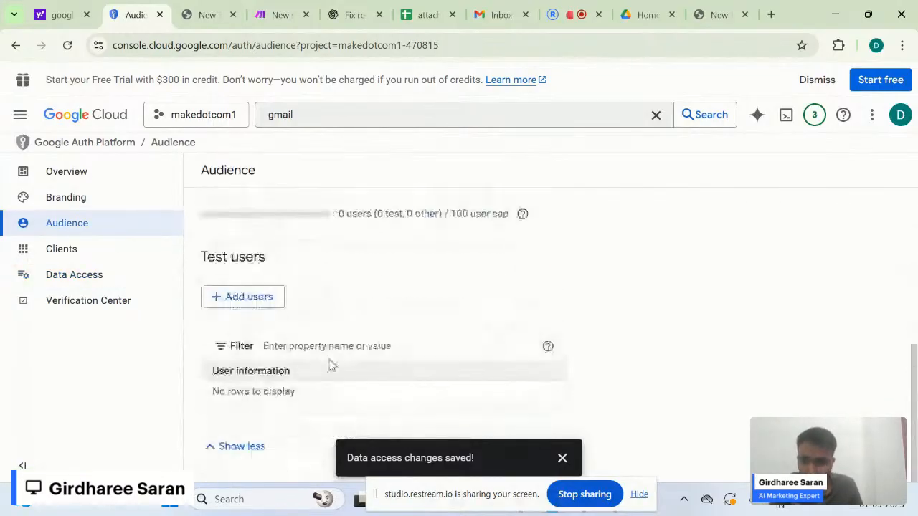
click(246, 297)
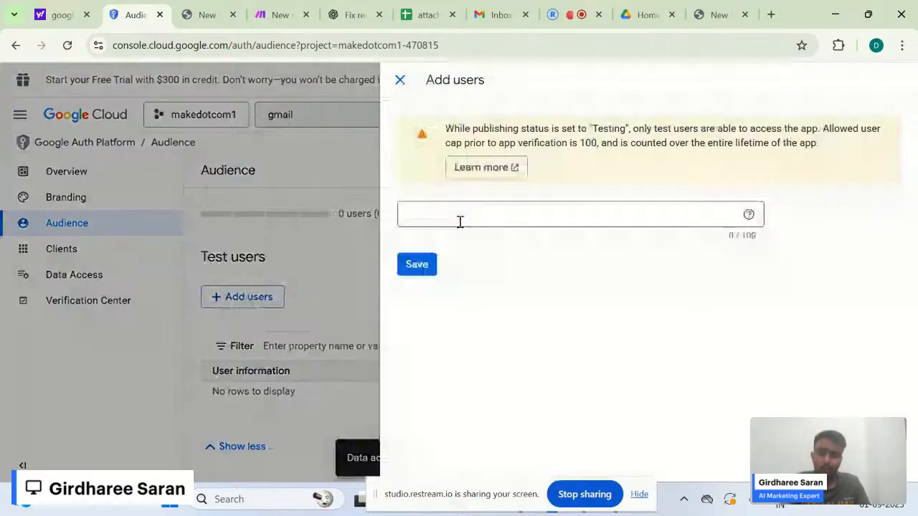
click(460, 222)
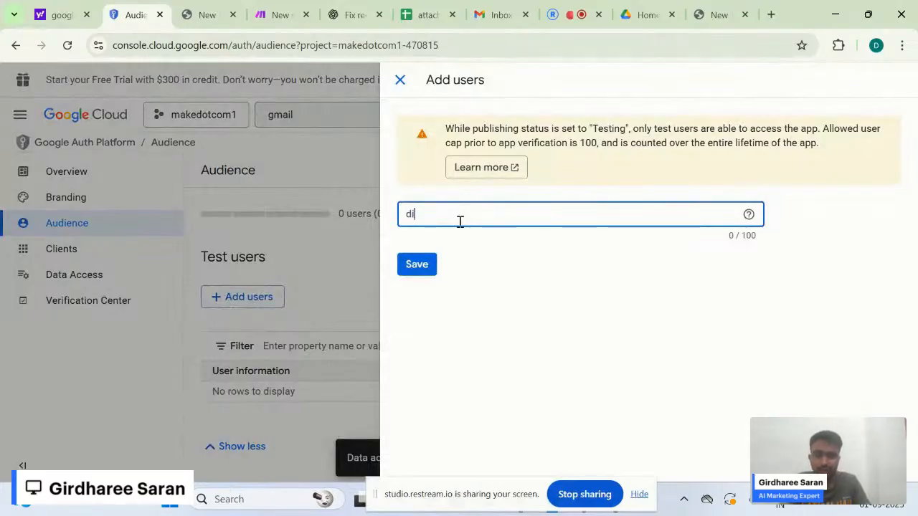
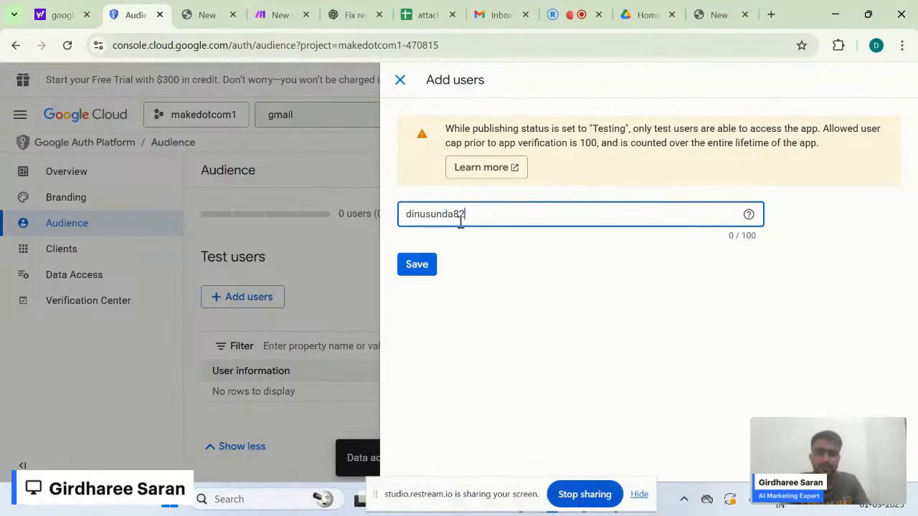
key(Return)
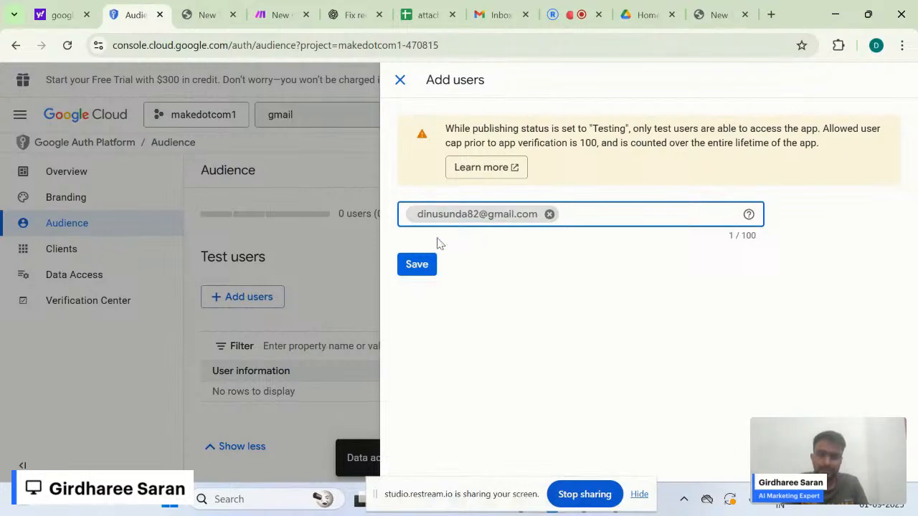
click(419, 270)
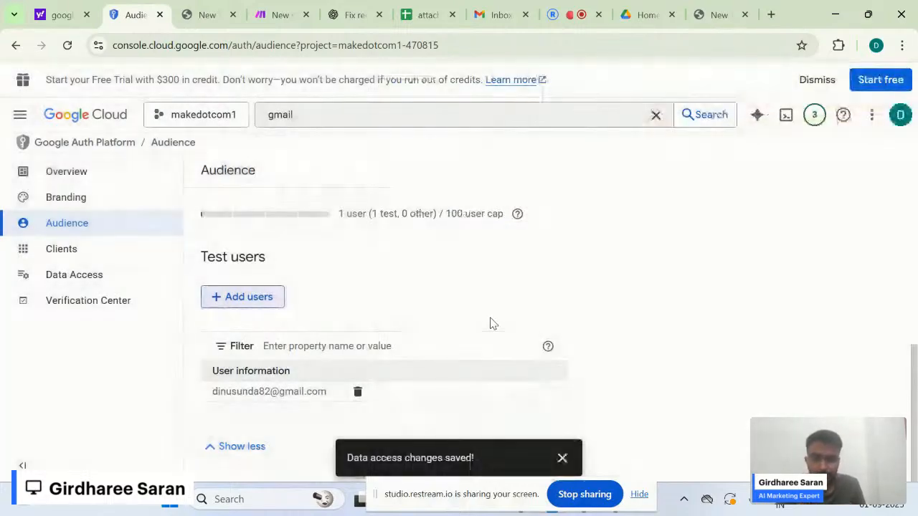
- Go back to Make's Create a connection dialog
scroll(491, 323, up, 3)
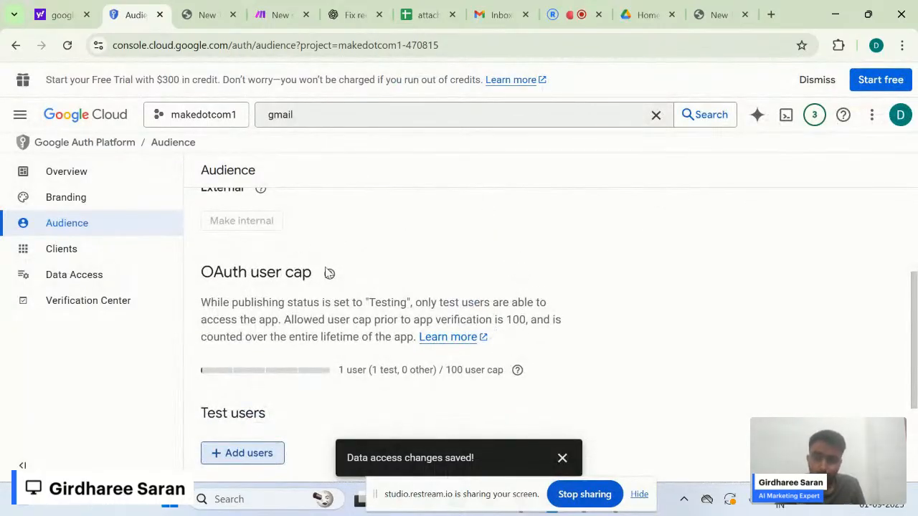
scroll(550, 299, down, 2)
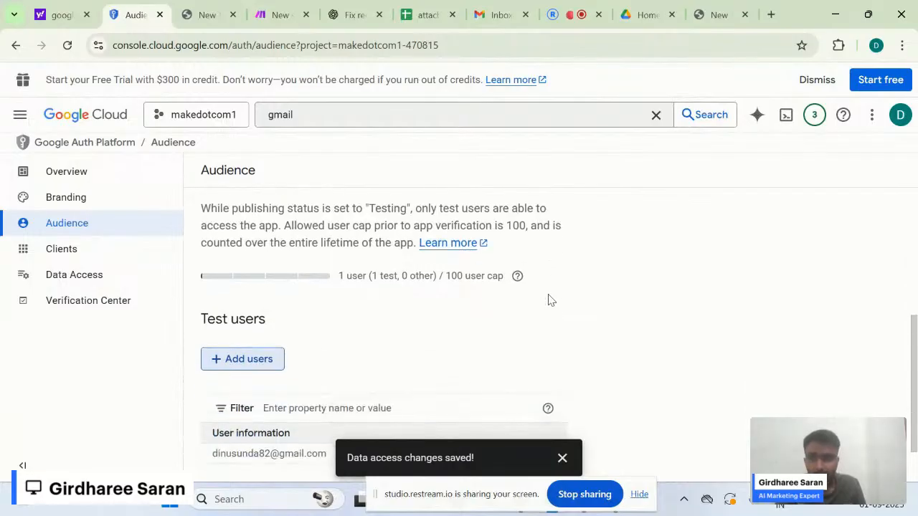
click(283, 15)
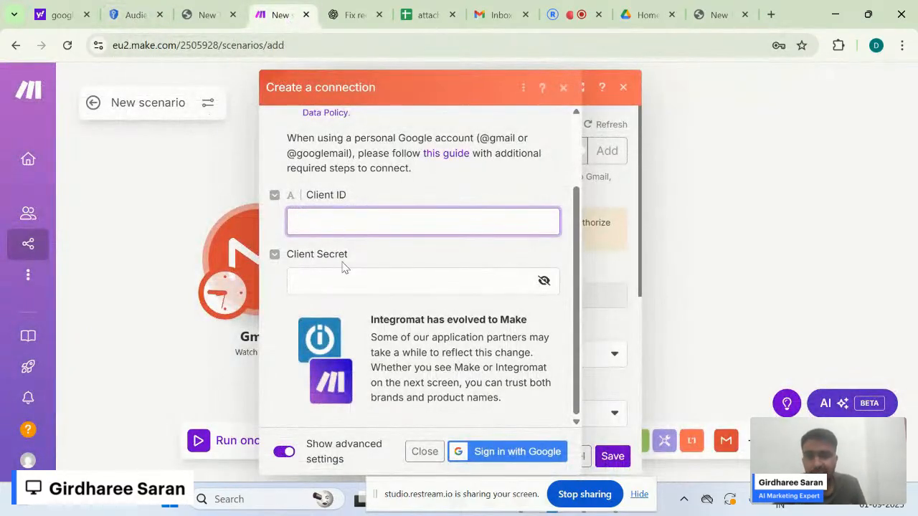
- Copy the new client ID from the notes into the connection's Client ID field
click(344, 284)
click(380, 230)
key(alt+Tab)
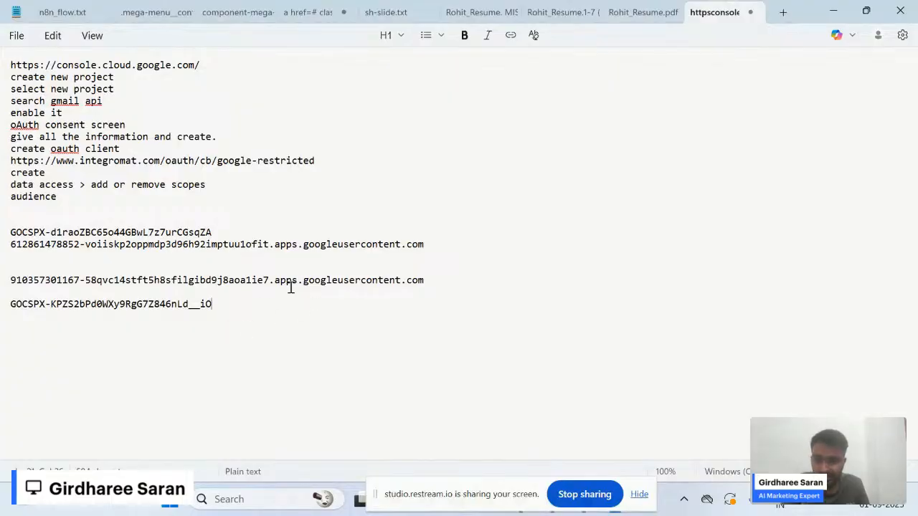
drag(250, 307, 2, 272)
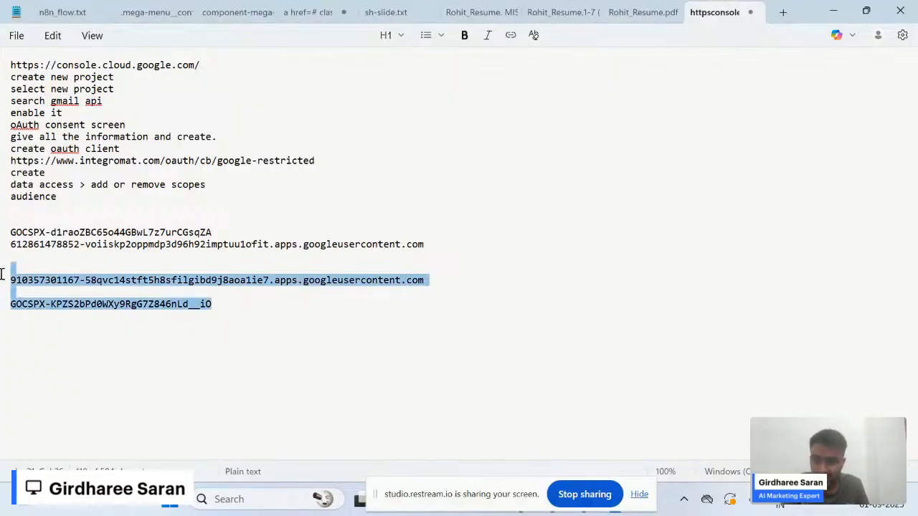
triple_click(41, 282)
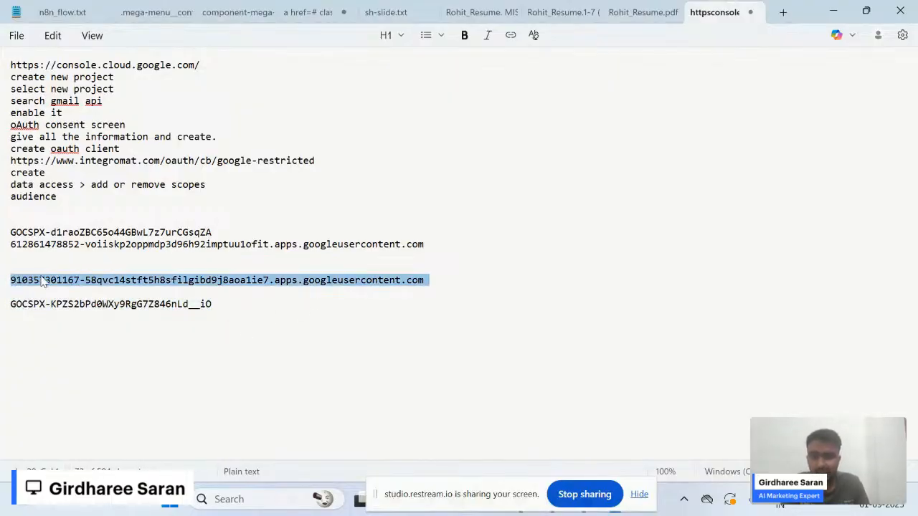
key(alt)
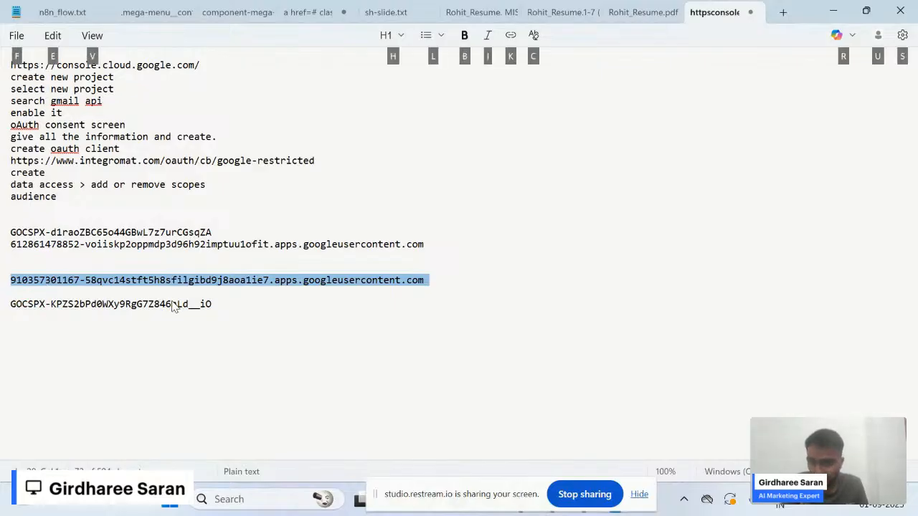
key(alt)
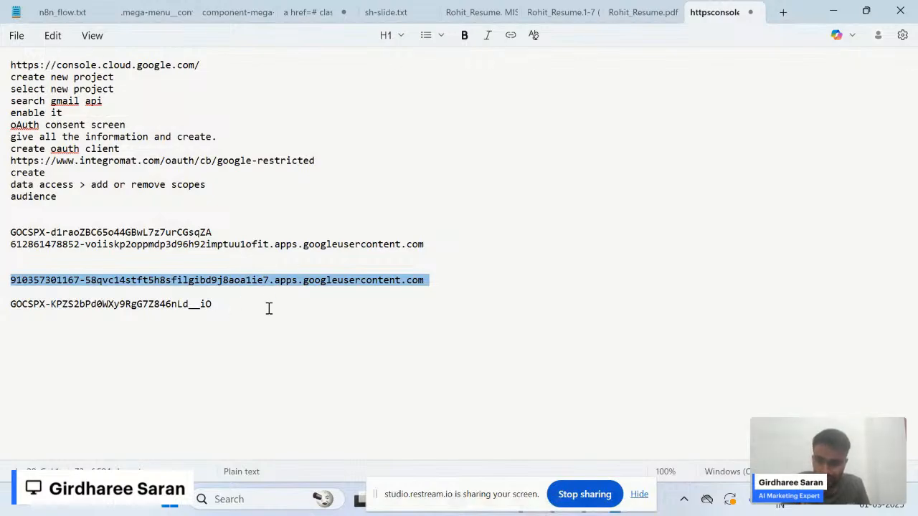
key(alt+Tab)
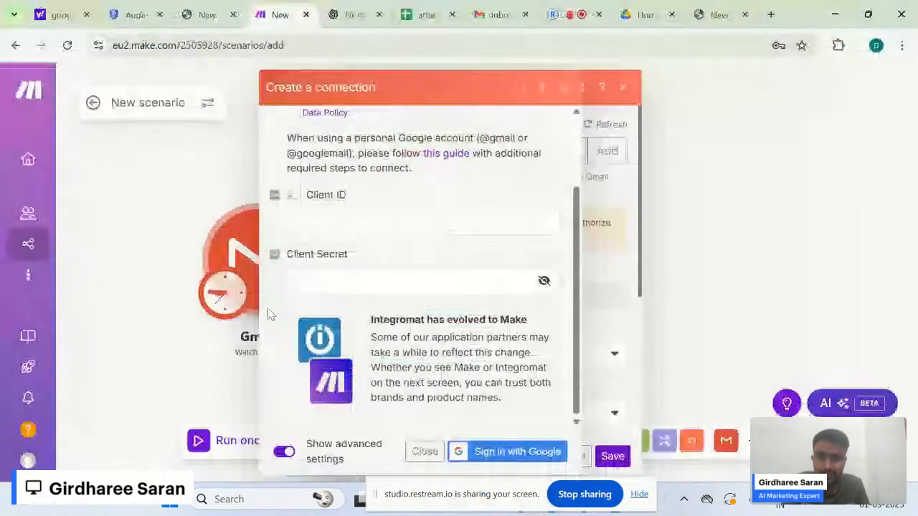
click(395, 229)
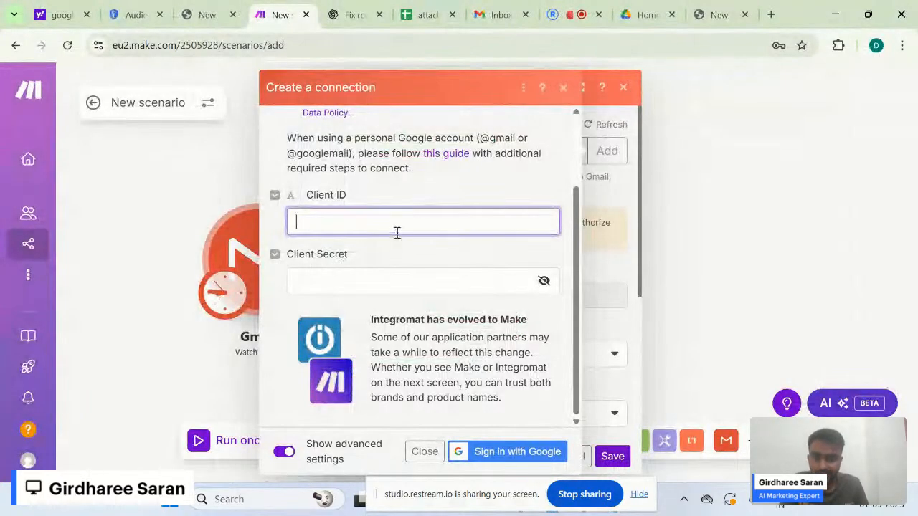
key(alt+Tab)
- Paste the client secret into Client Secret and start Sign in with Google
drag(50, 304, 188, 305)
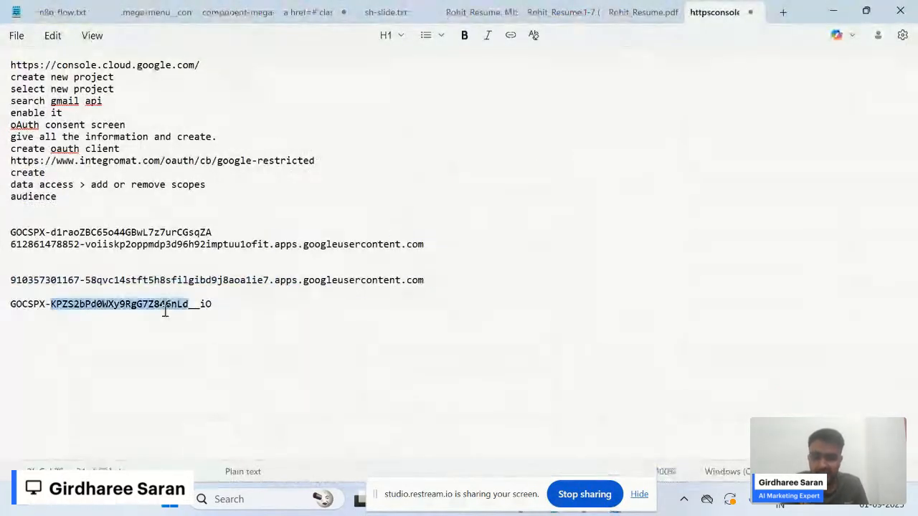
triple_click(164, 304)
key(alt+Tab)
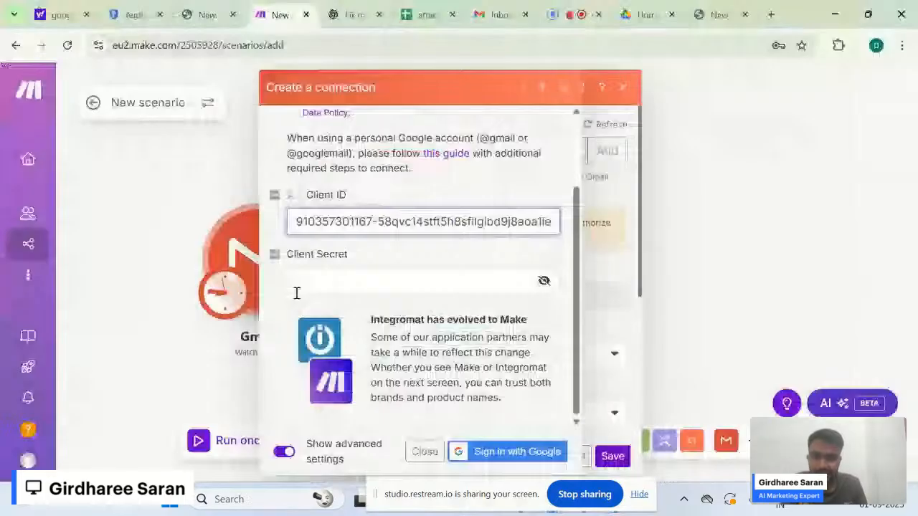
click(320, 285)
key(ctrl+v)
click(547, 249)
click(531, 449)
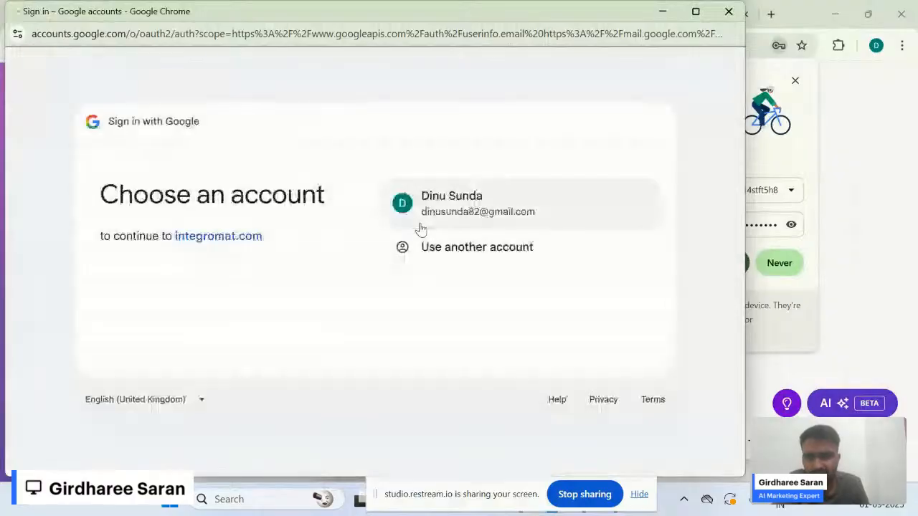
- Choose the account, bypass the unverified warning, and grant integromat.com Gmail read, compose and send access
click(457, 219)
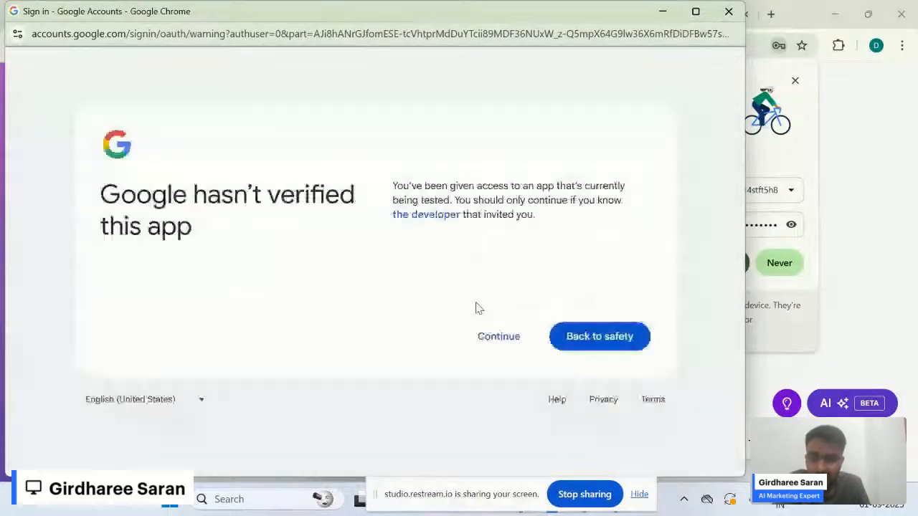
click(491, 343)
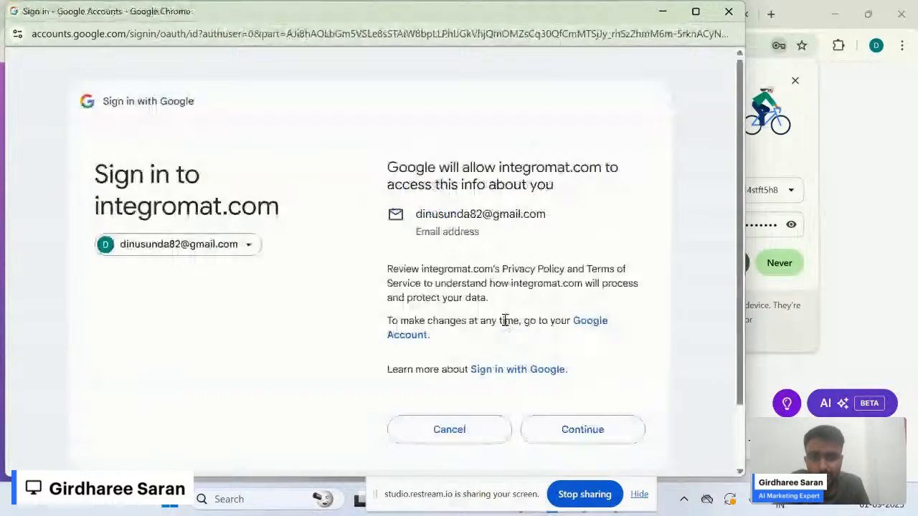
scroll(593, 400, down, 1)
click(590, 357)
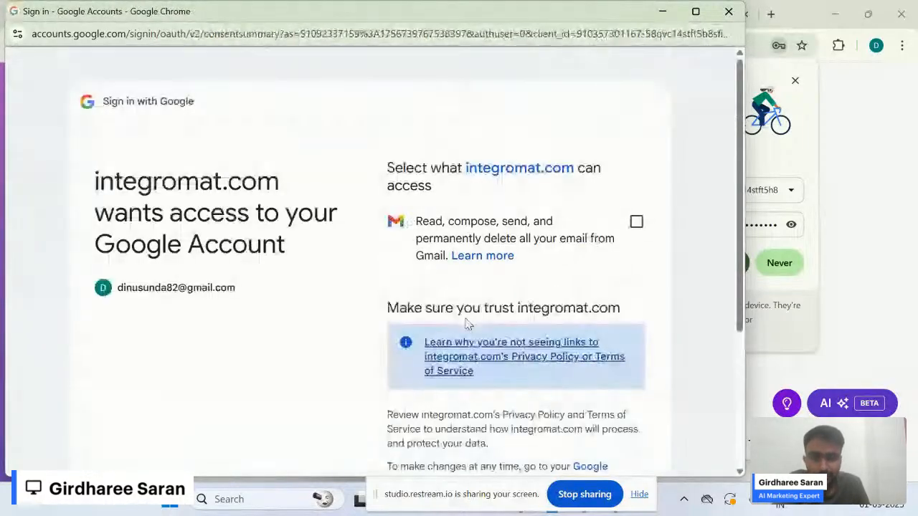
click(637, 217)
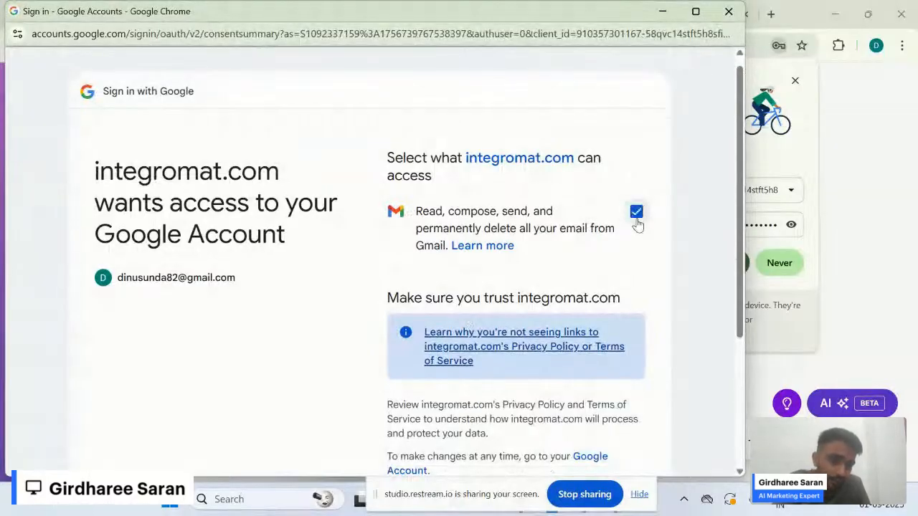
scroll(648, 278, down, 3)
click(569, 363)
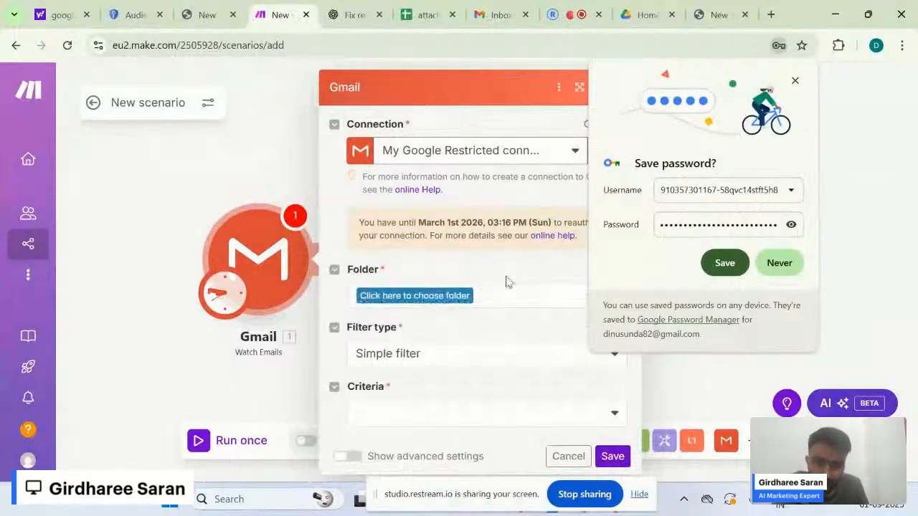
- Save the browser credentials and choose INBOX as the watched Gmail folder
click(724, 262)
click(414, 294)
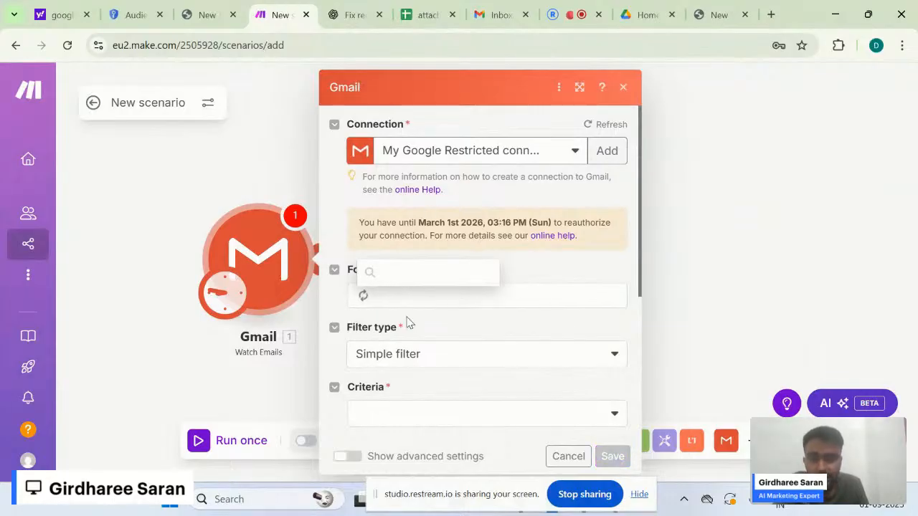
click(522, 266)
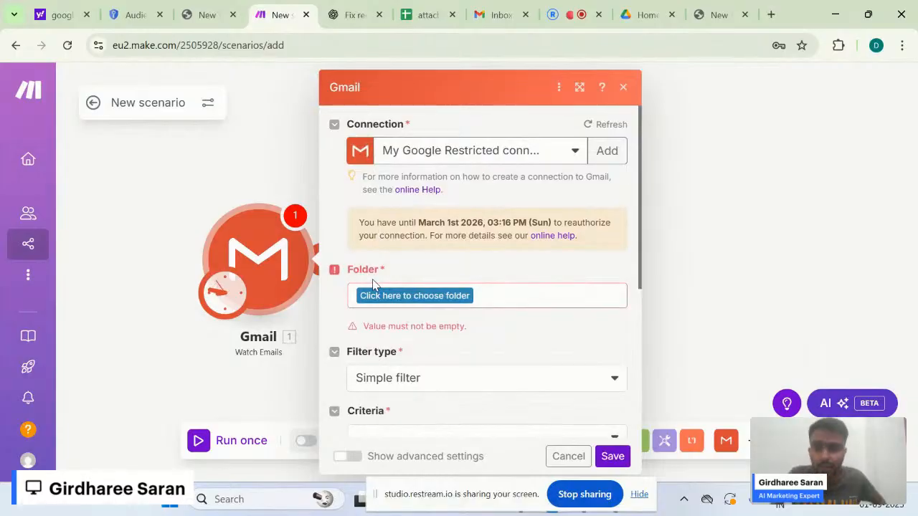
click(380, 297)
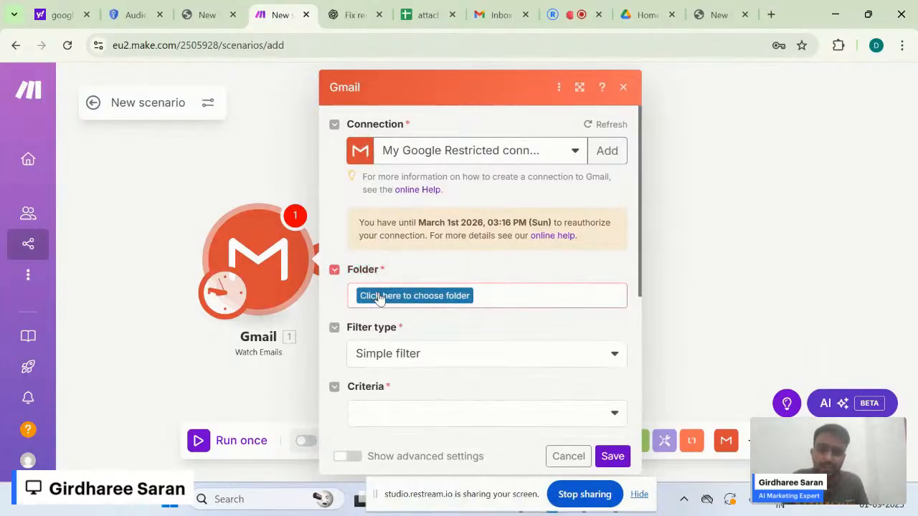
click(380, 297)
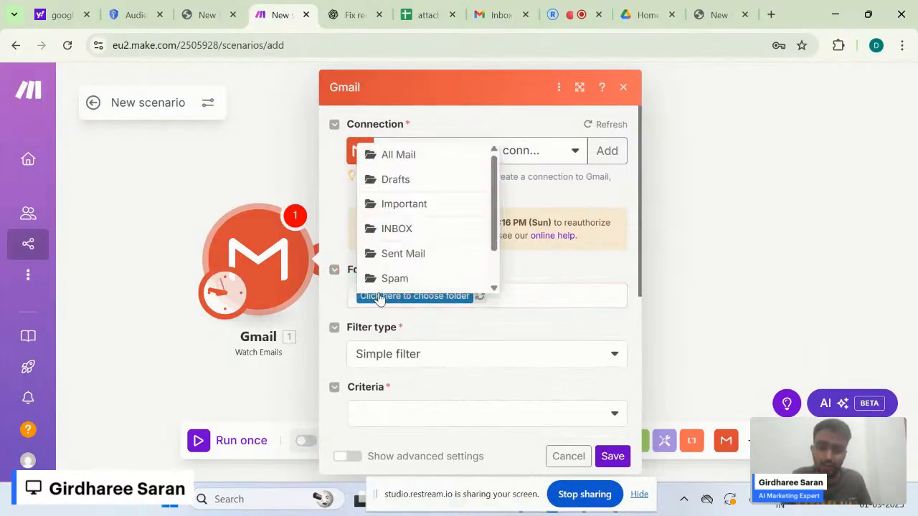
click(458, 233)
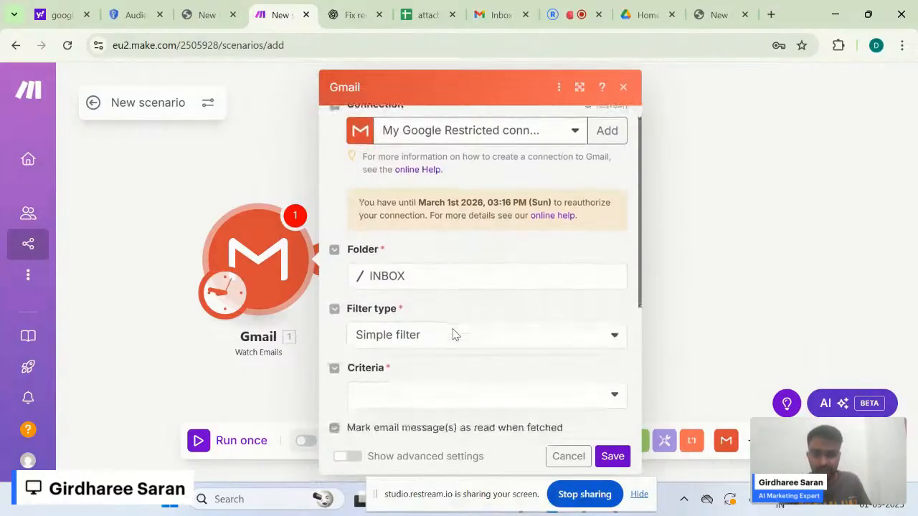
- Set the Filter type to Simple filter
scroll(502, 294, down, 2)
click(436, 270)
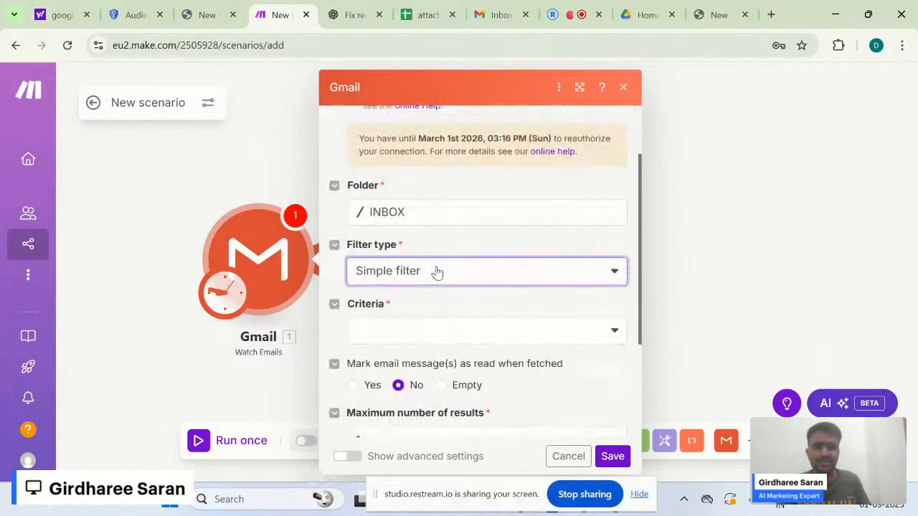
click(433, 305)
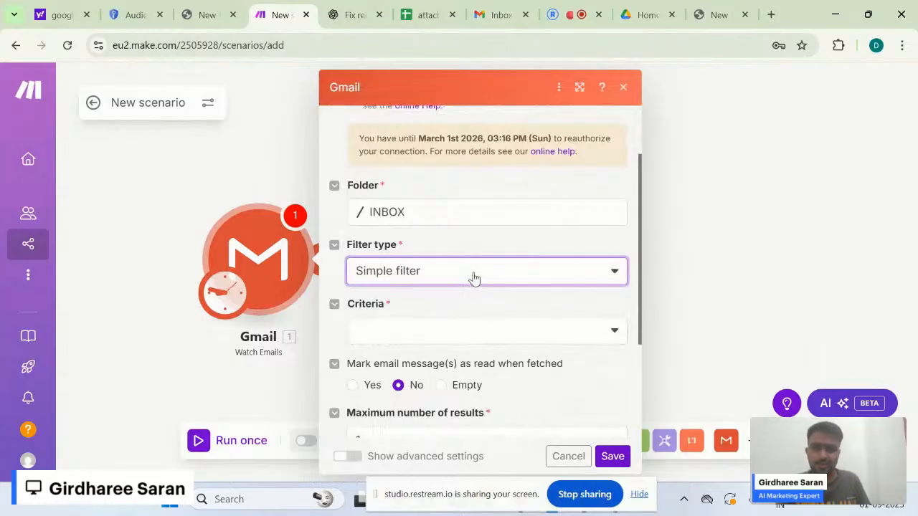
click(473, 278)
click(428, 321)
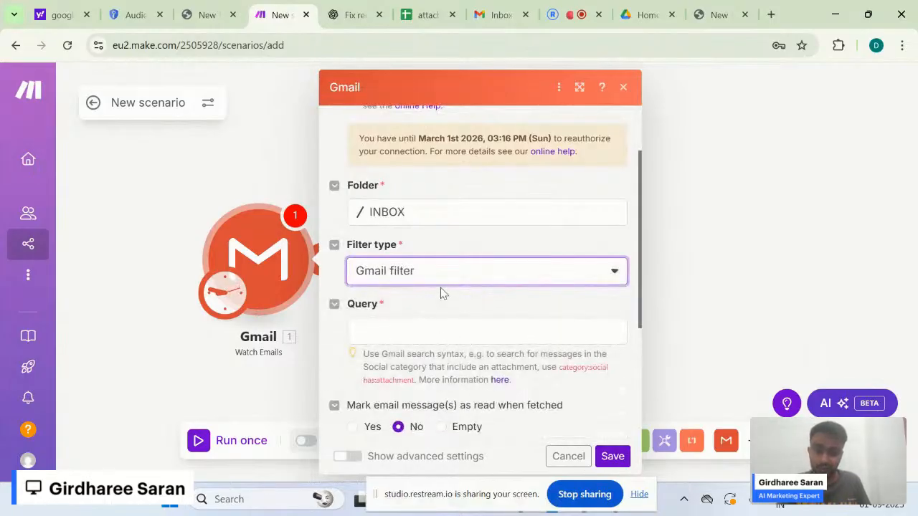
click(452, 268)
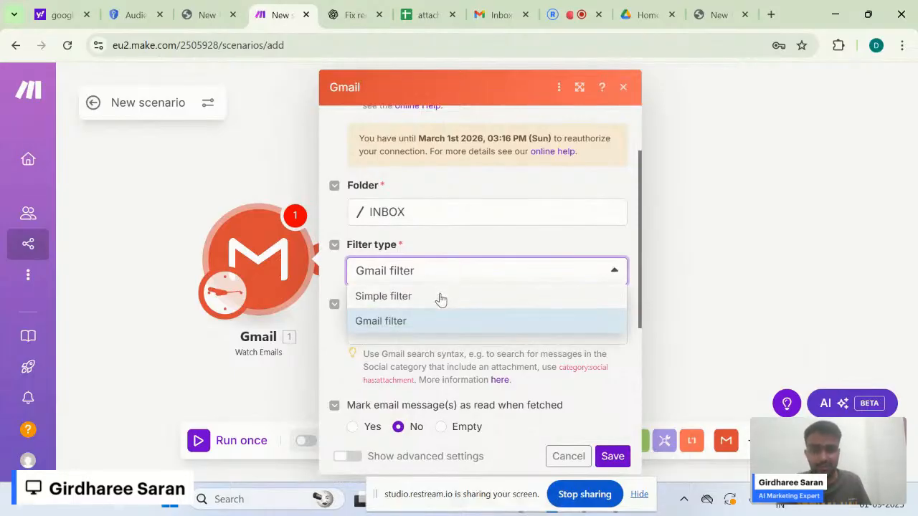
click(440, 296)
scroll(441, 300, down, 1)
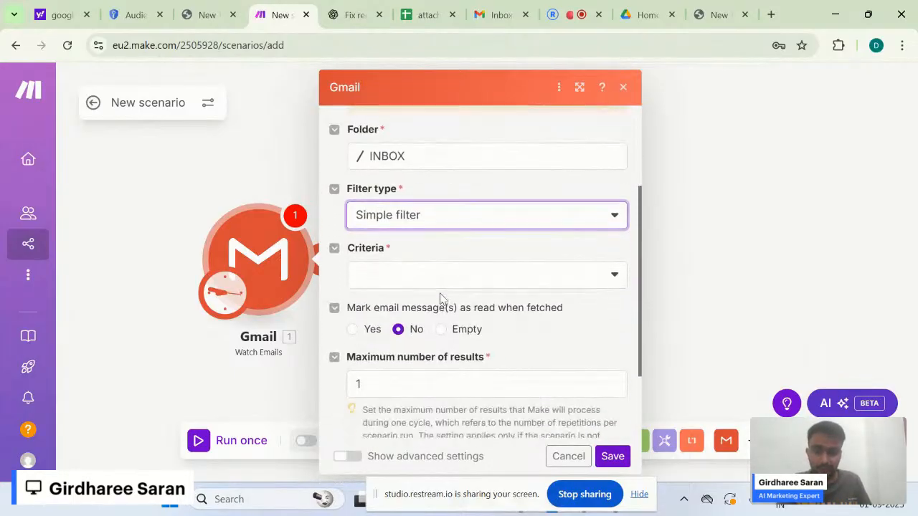
scroll(459, 280, down, 1)
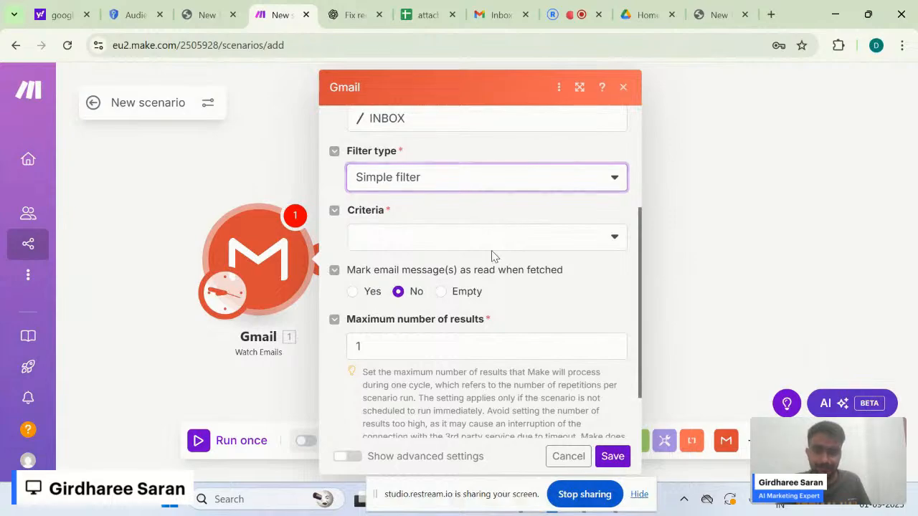
- Set the Criteria to watch only unread emails
click(523, 241)
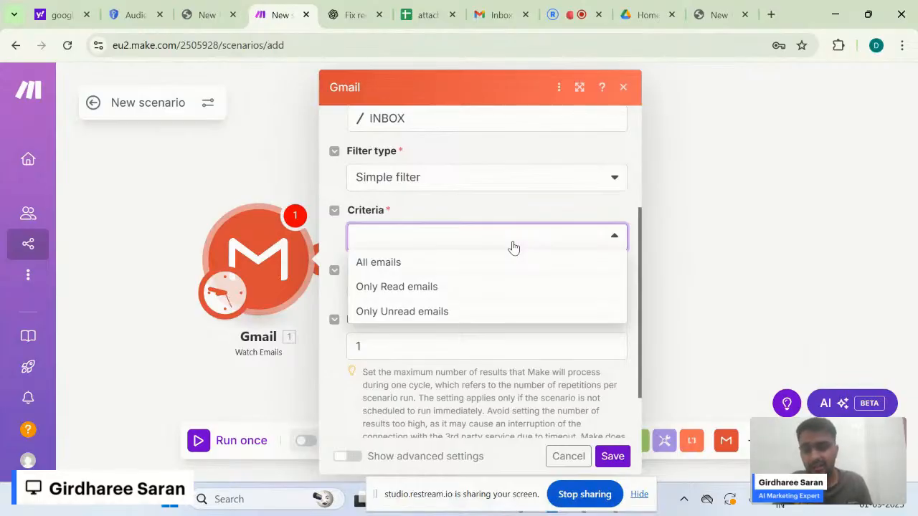
click(459, 312)
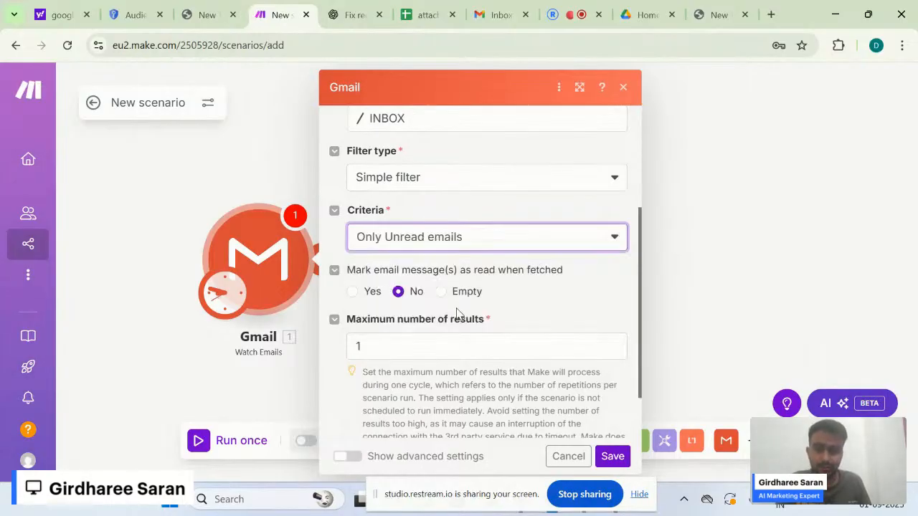
click(535, 318)
scroll(409, 307, down, 1)
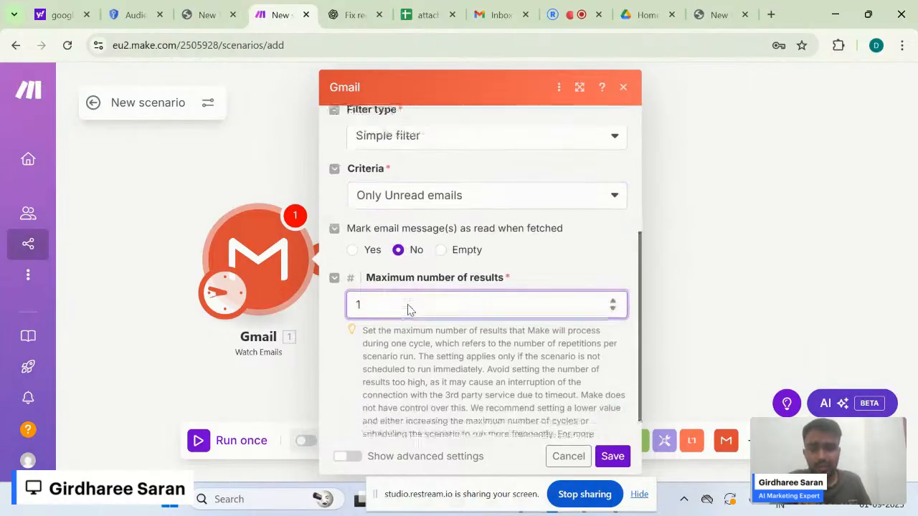
scroll(415, 295, down, 6)
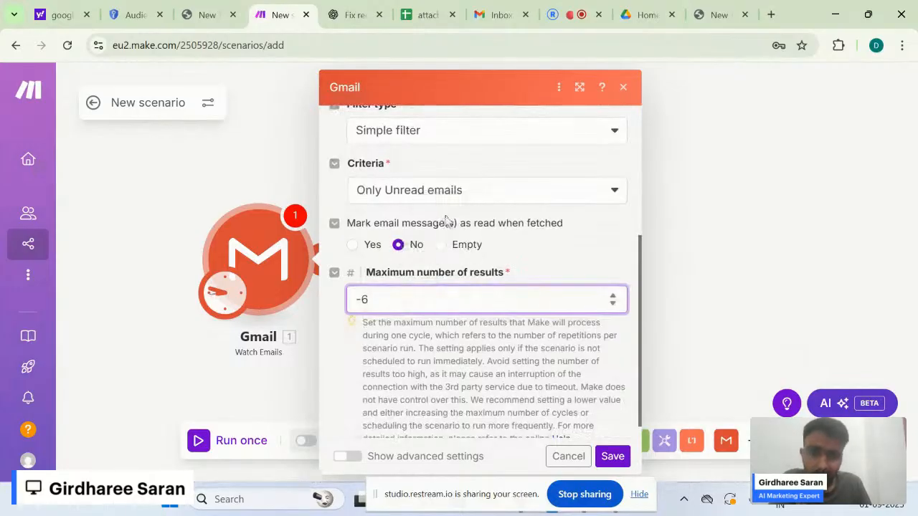
click(531, 269)
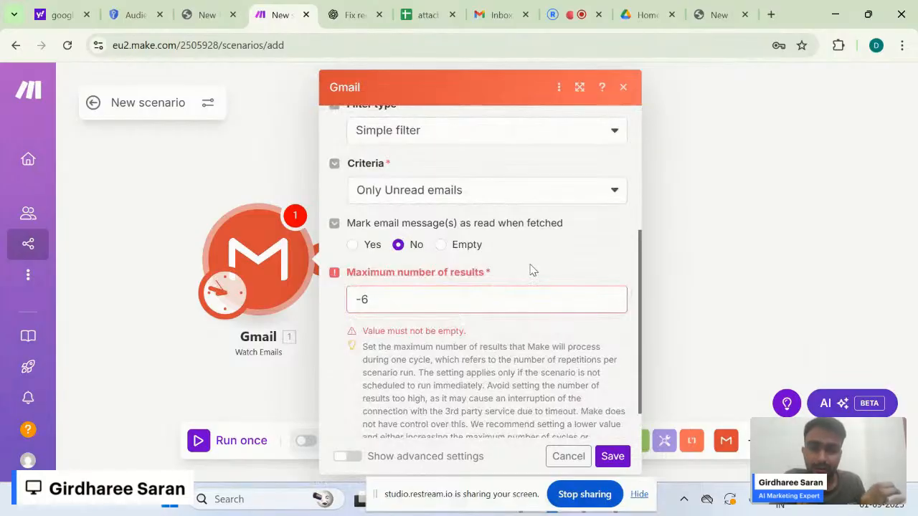
- Mark fetched emails as read, set maximum results to 100, and save the trigger
click(351, 245)
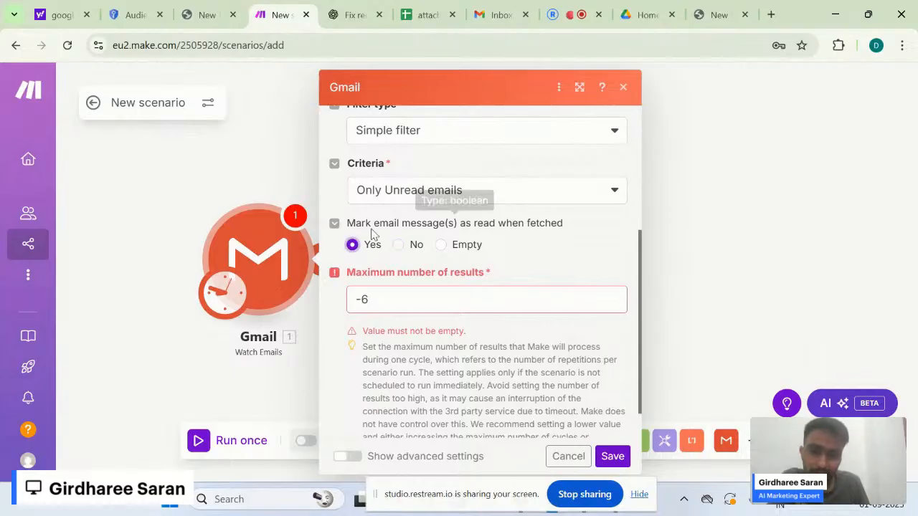
double_click(416, 310)
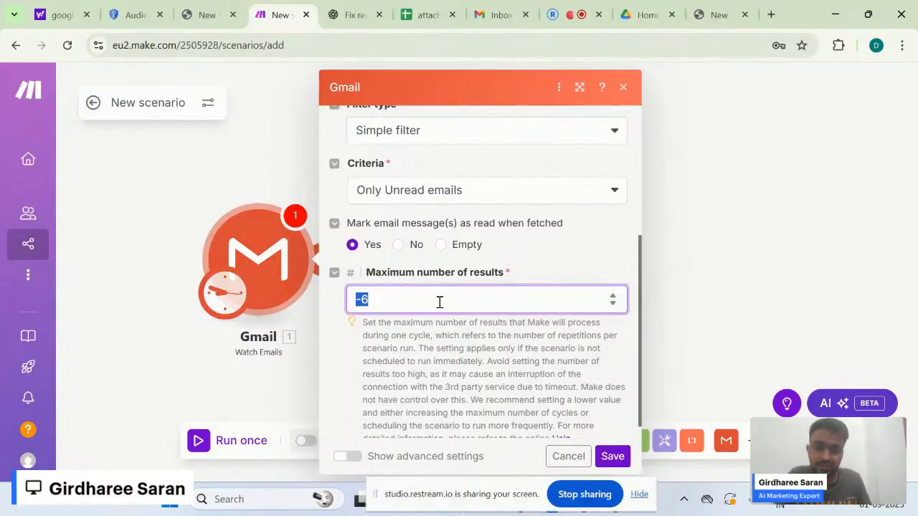
text(100)
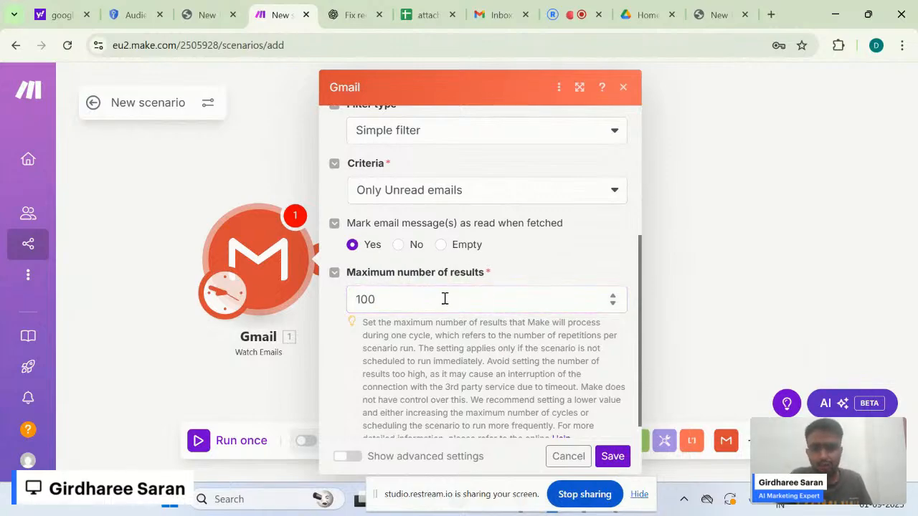
click(439, 324)
scroll(449, 338, down, 1)
scroll(449, 342, down, 1)
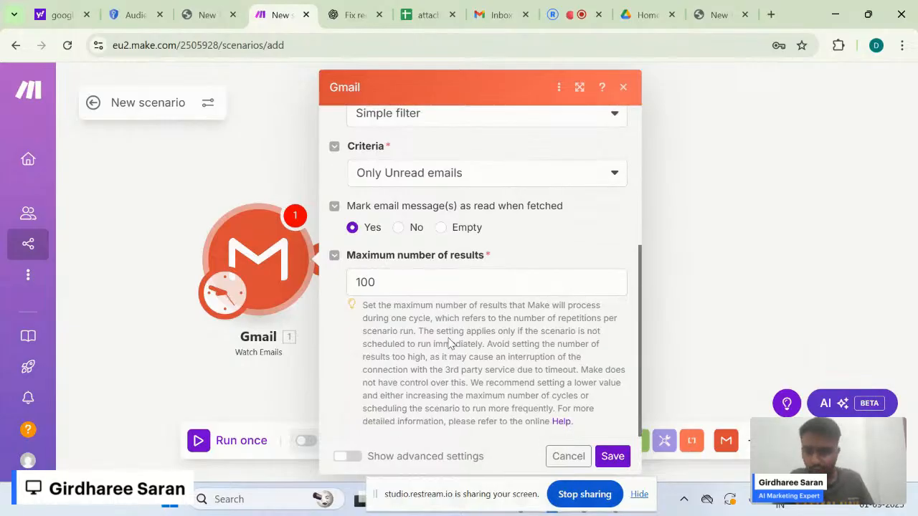
scroll(450, 343, down, 1)
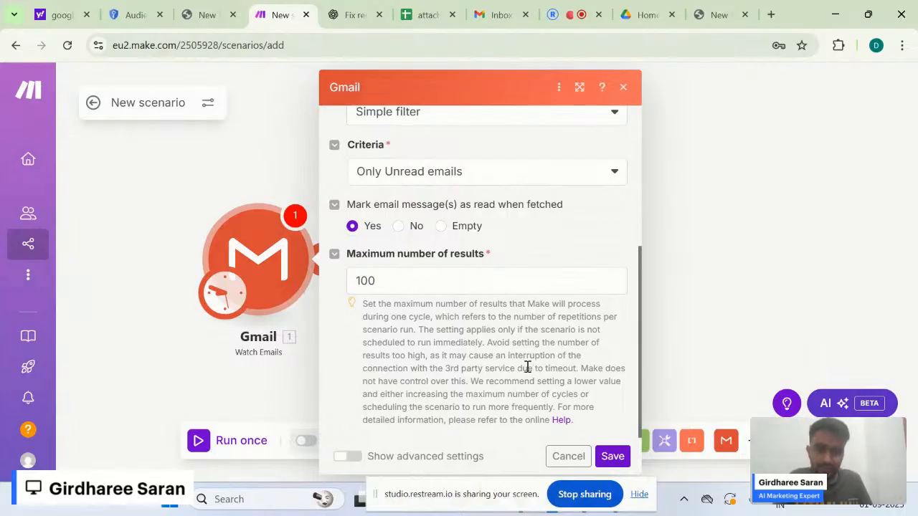
click(542, 271)
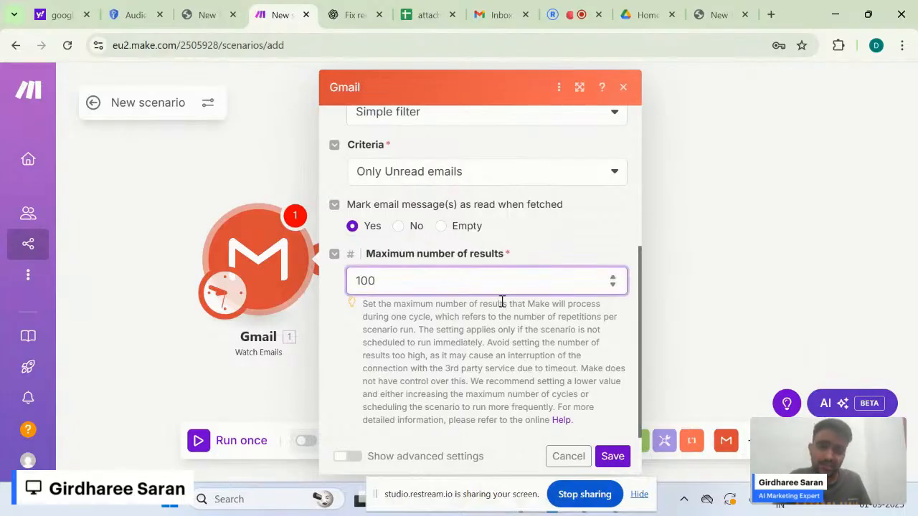
click(499, 328)
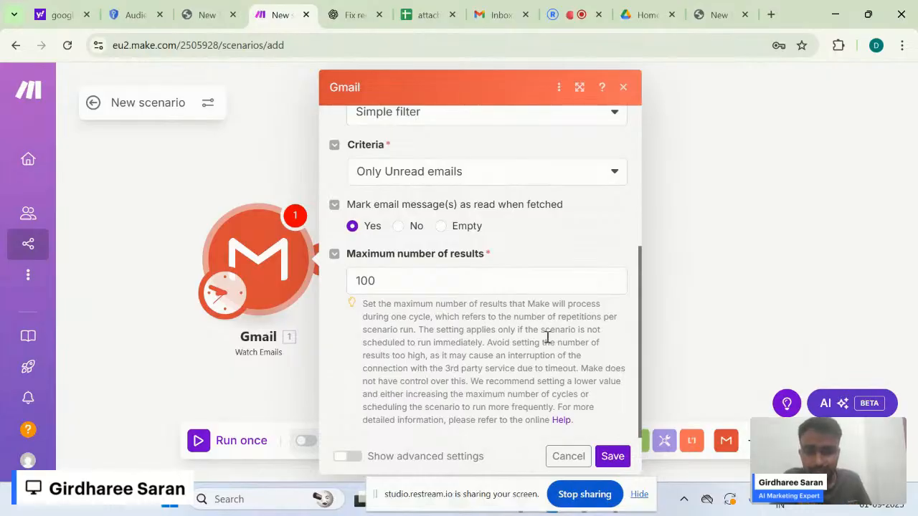
click(609, 458)
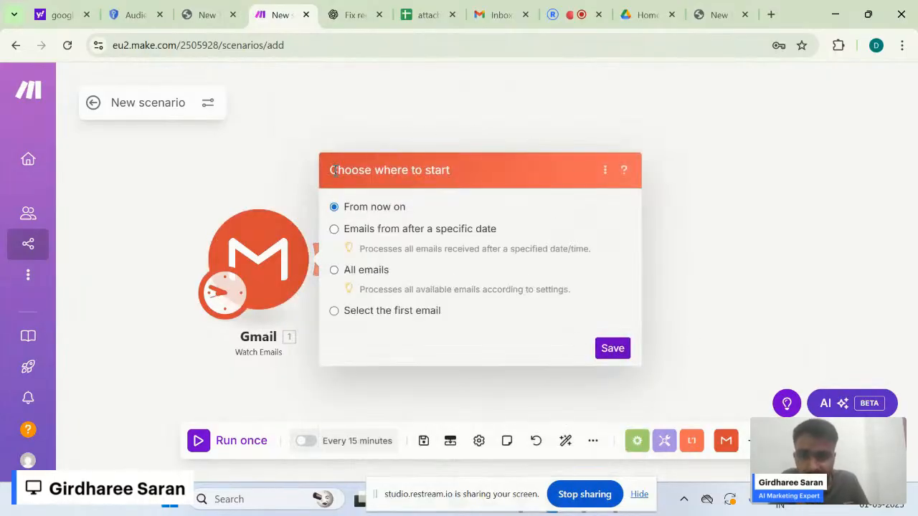
- Choose 'Emails from after a specific date' as the Gmail trigger's starting point
drag(332, 170, 463, 170)
click(470, 170)
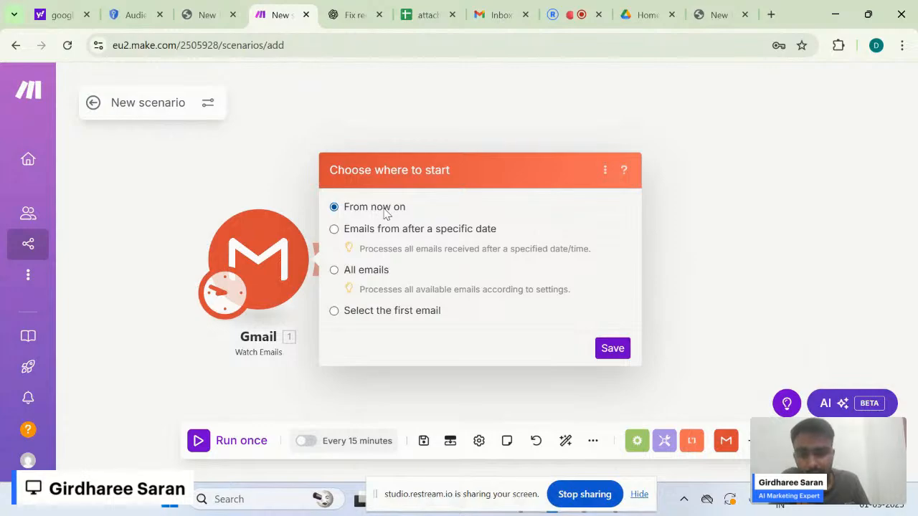
click(403, 231)
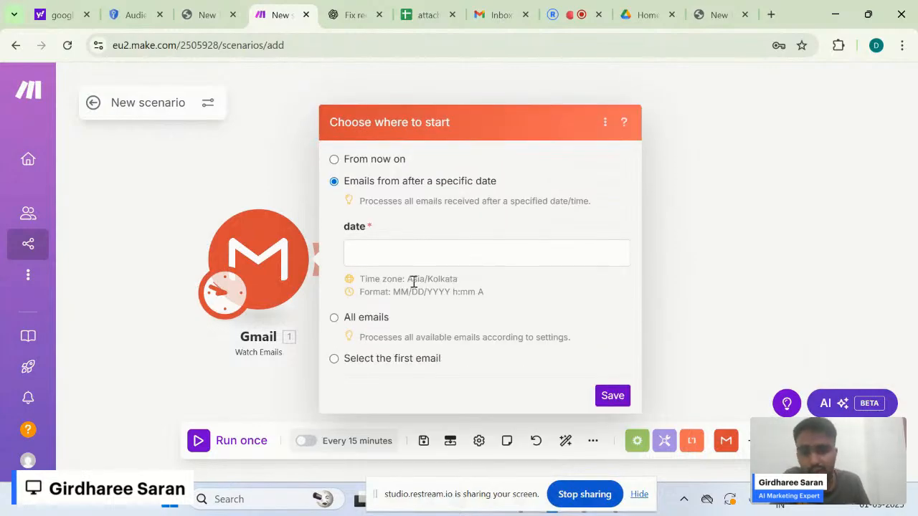
click(437, 259)
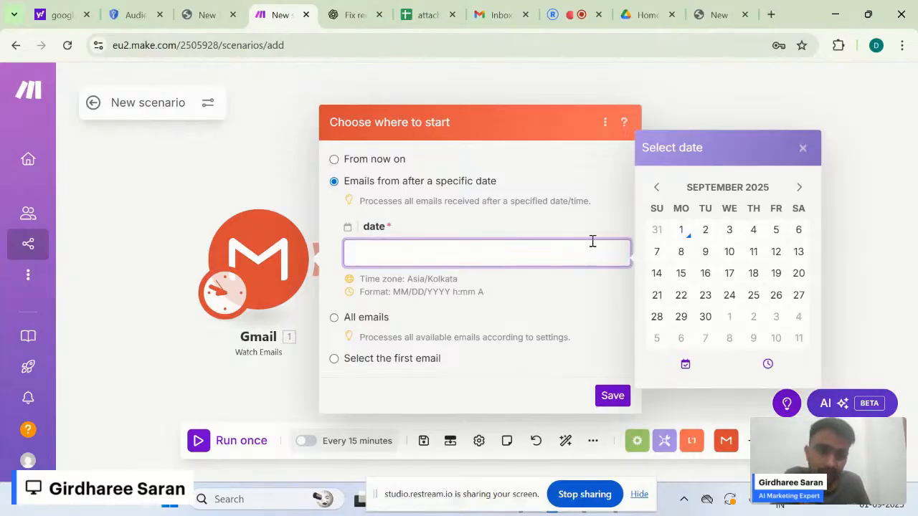
click(656, 187)
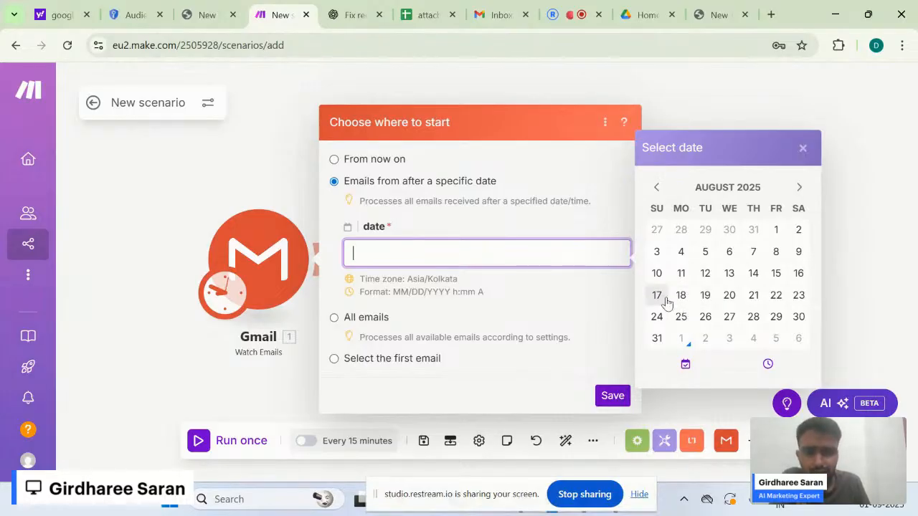
click(582, 309)
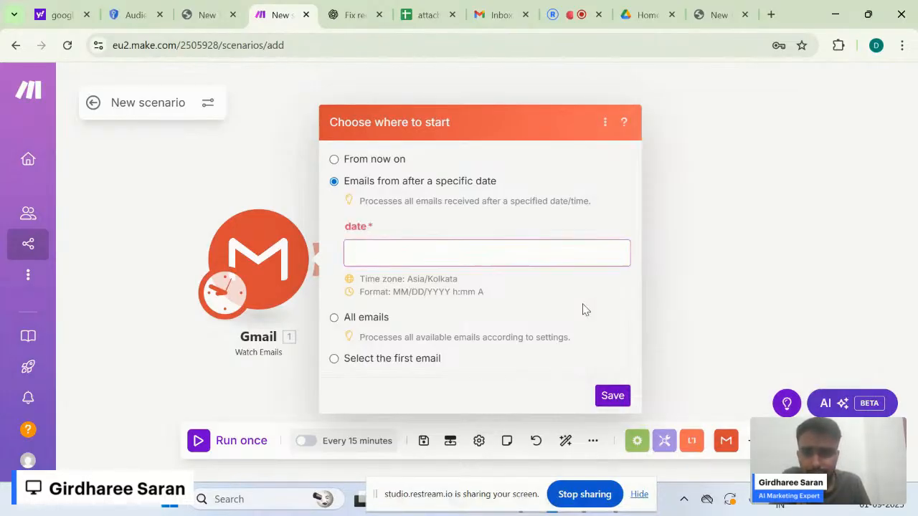
- Set the start date to August 31, 2025 (8:49 PM) and save the starting point
click(455, 249)
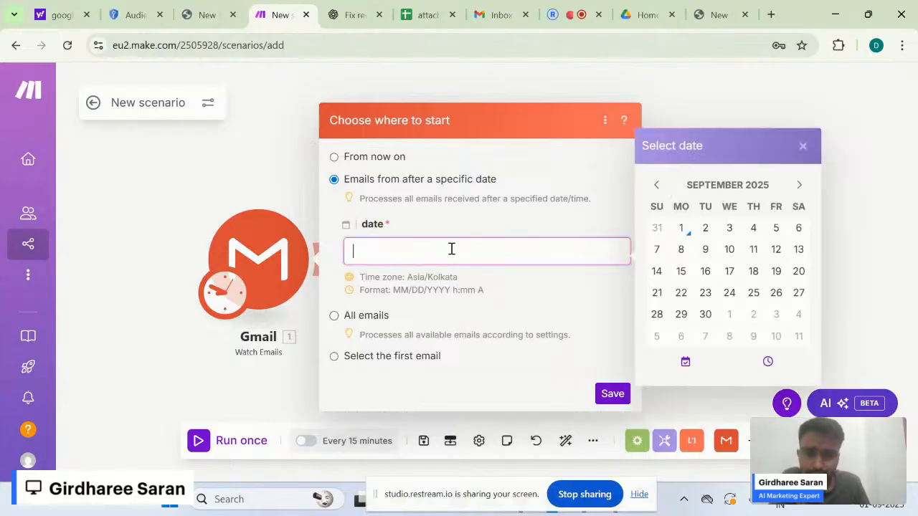
click(656, 187)
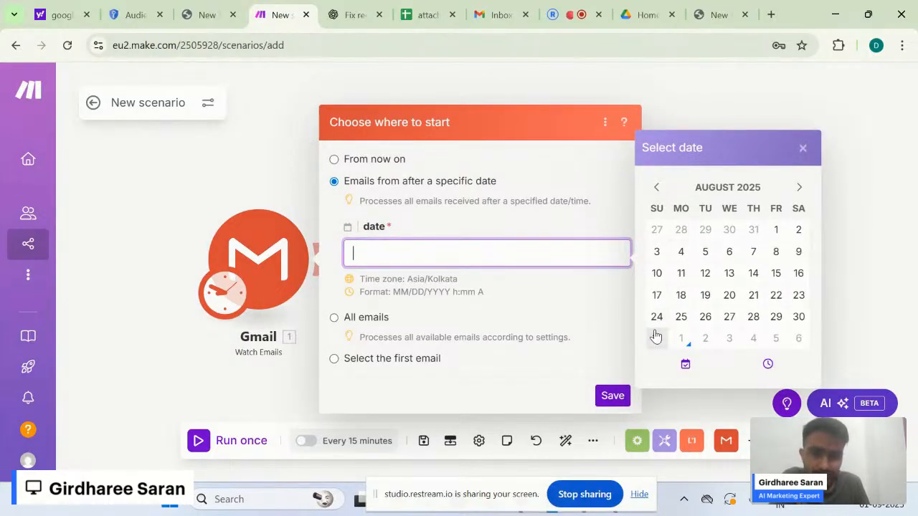
click(656, 337)
click(503, 315)
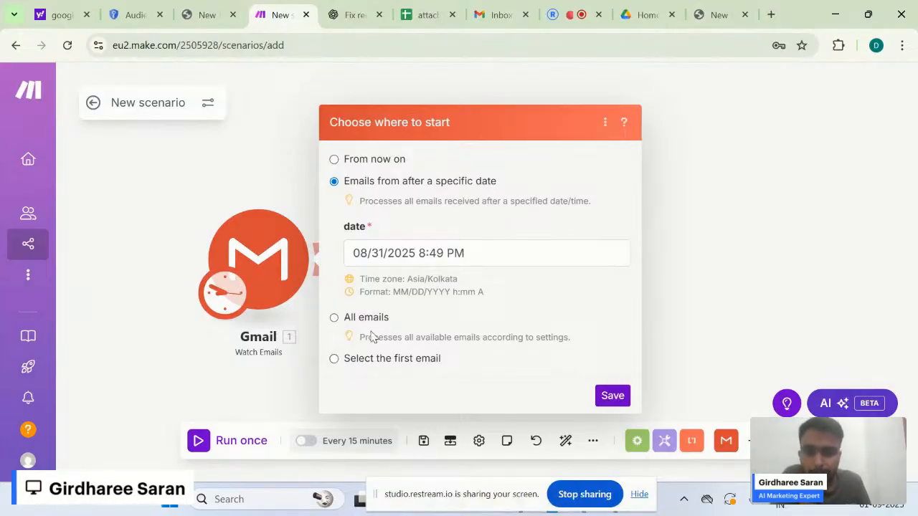
drag(488, 252, 353, 251)
click(353, 252)
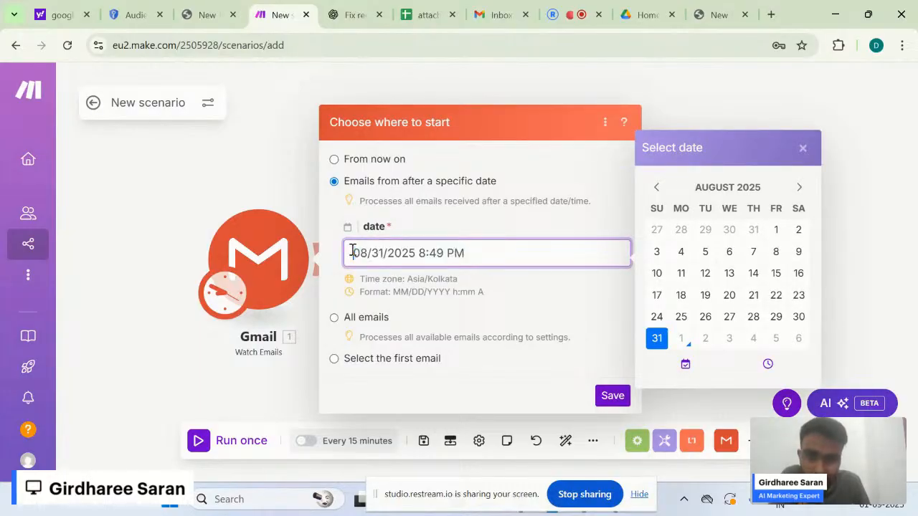
click(537, 338)
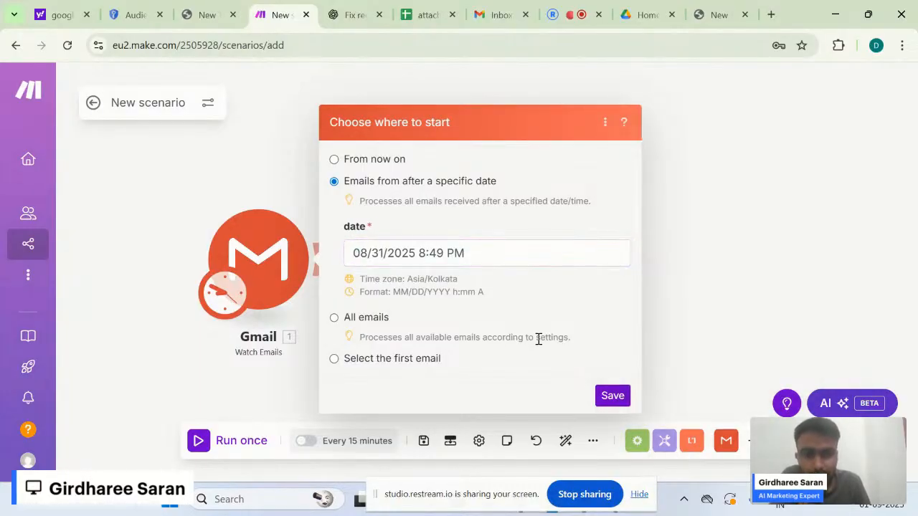
click(618, 406)
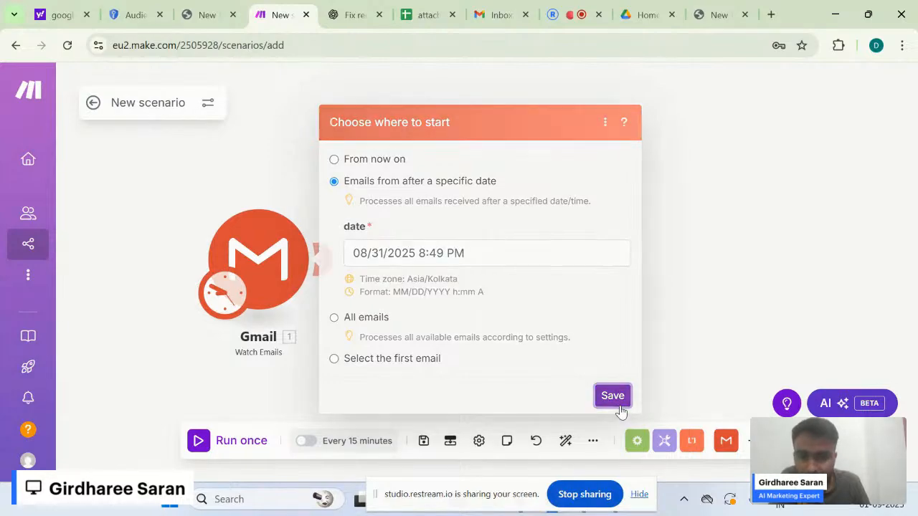
drag(413, 324, 420, 264)
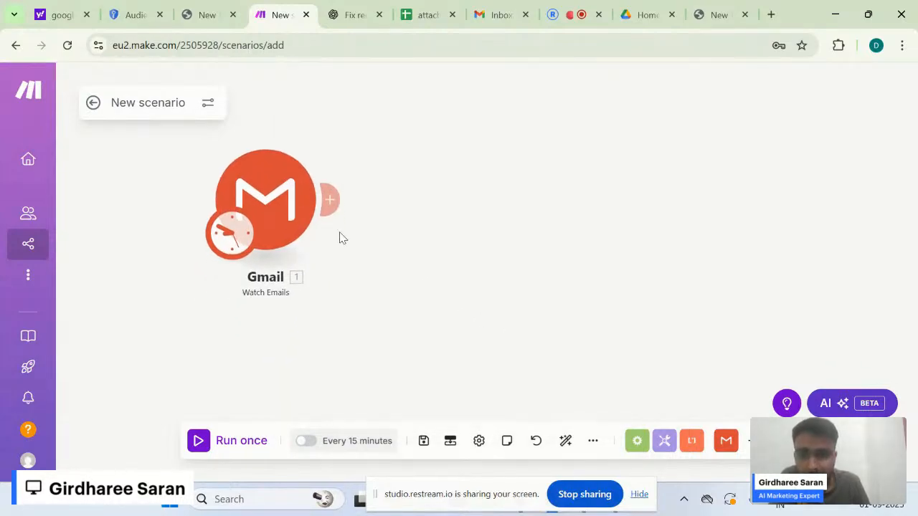
- Run the Gmail Watch Emails module alone with 'Run this module only'
click(261, 193)
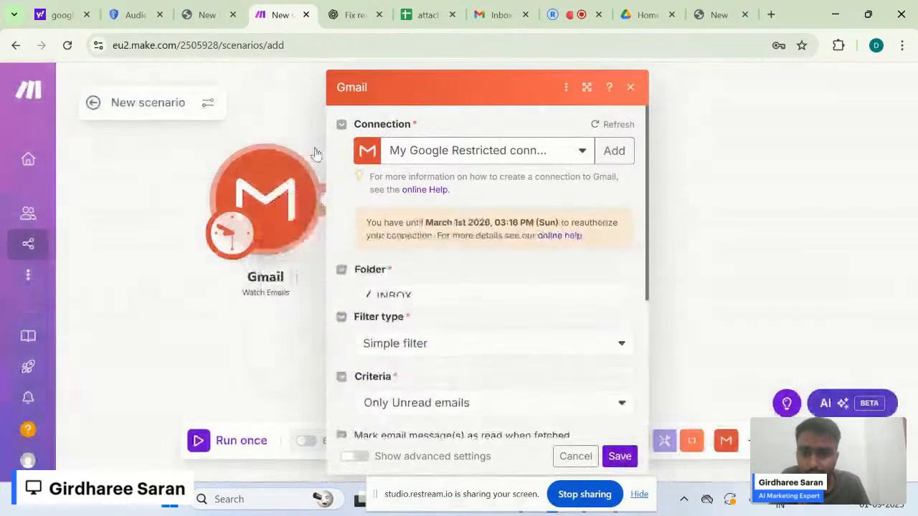
click(316, 154)
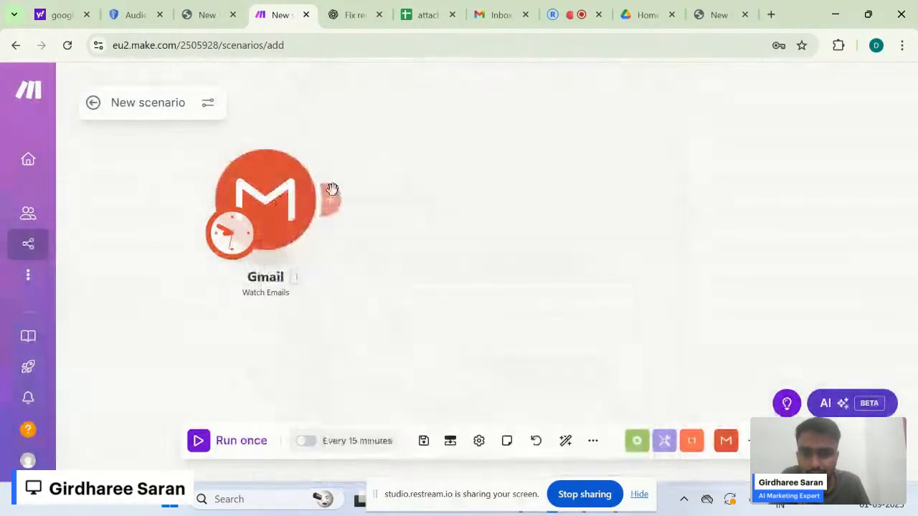
right_click(281, 200)
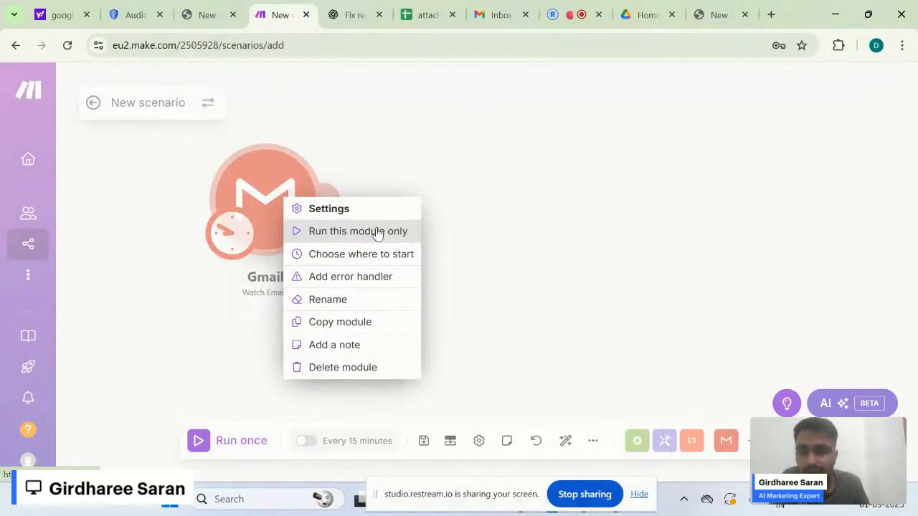
click(338, 240)
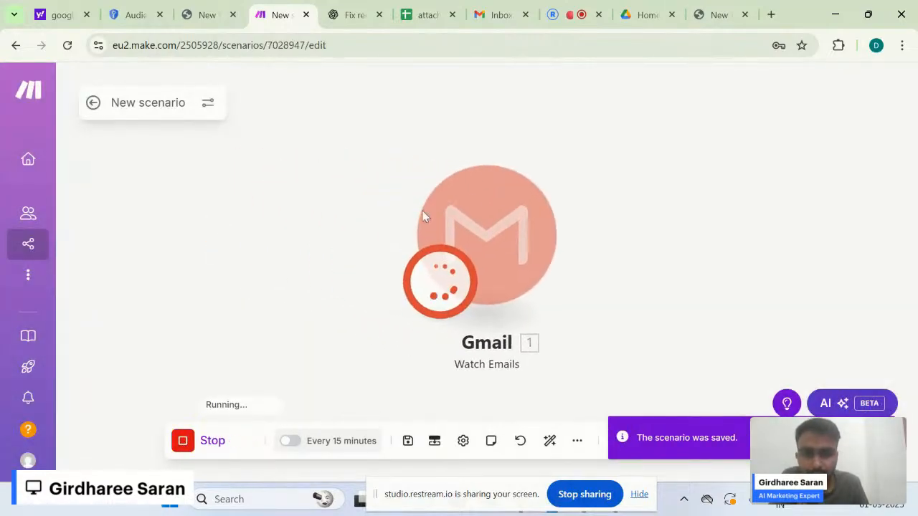
- Open the Gmail run output and expand Bundle 1's email fields
drag(456, 209, 267, 205)
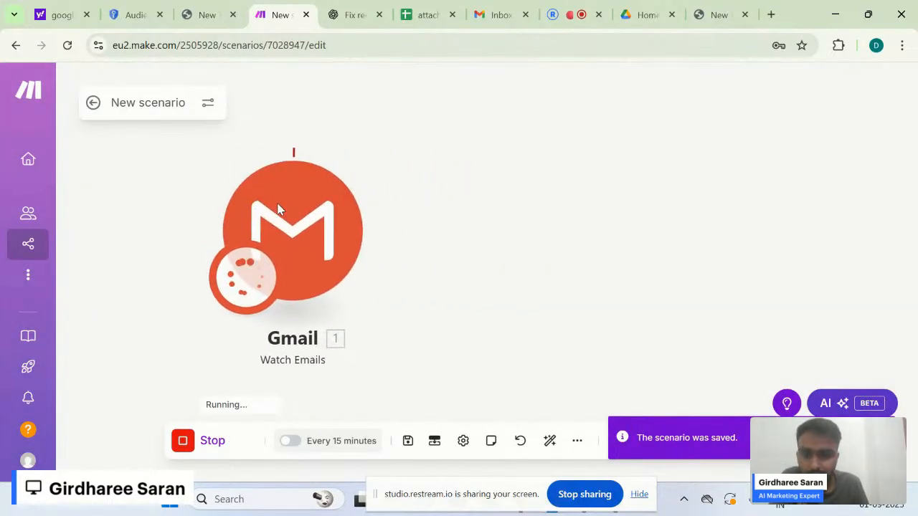
click(361, 159)
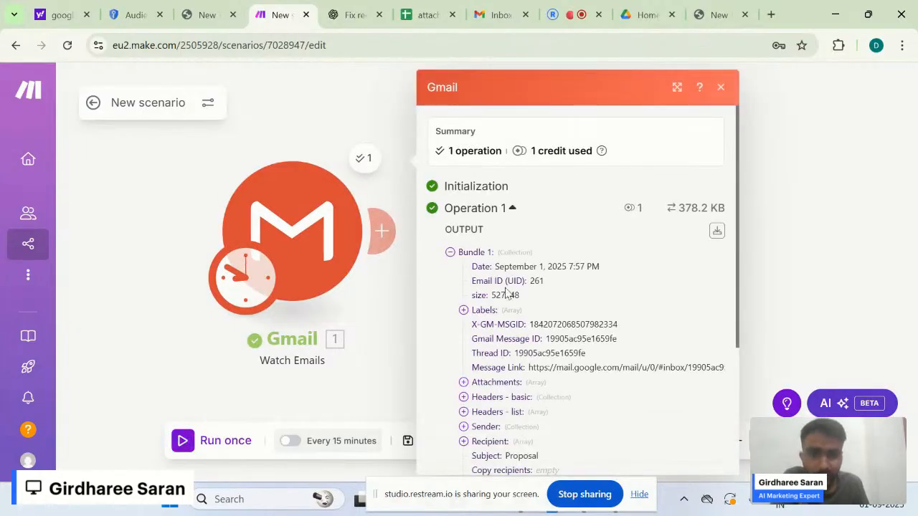
click(381, 120)
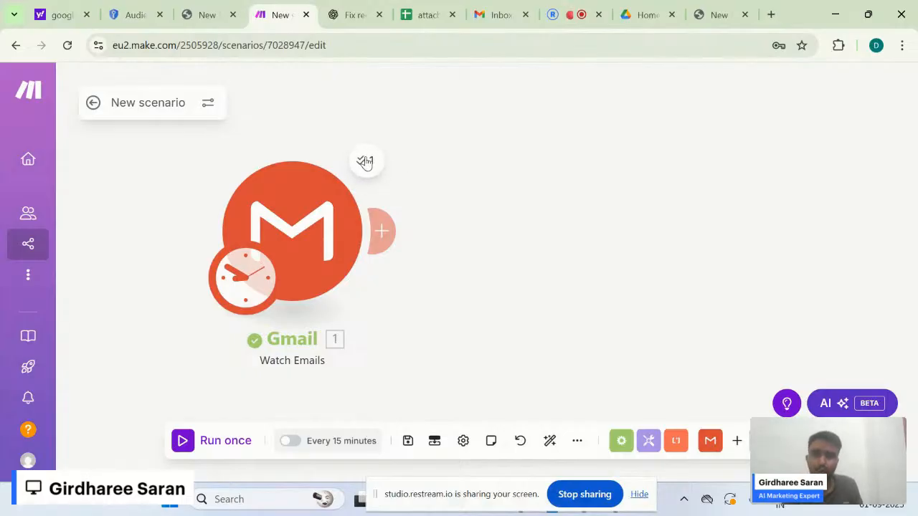
click(371, 159)
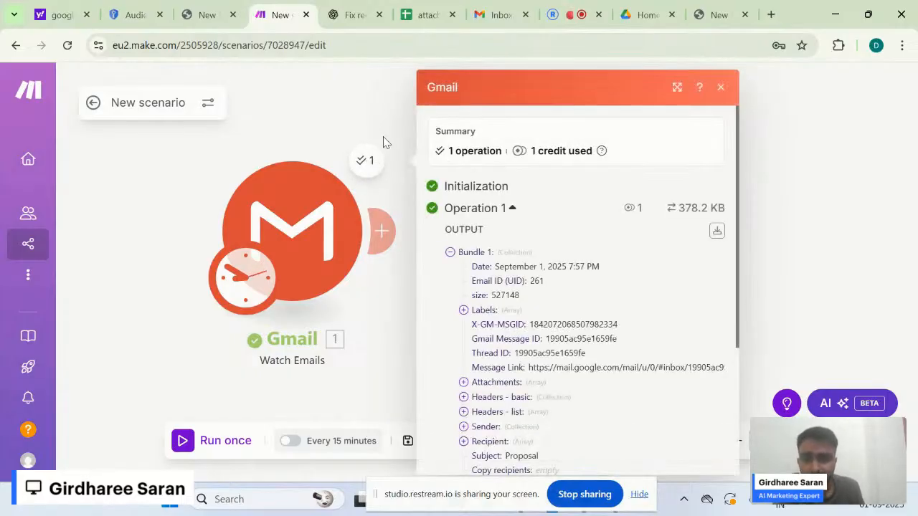
click(359, 157)
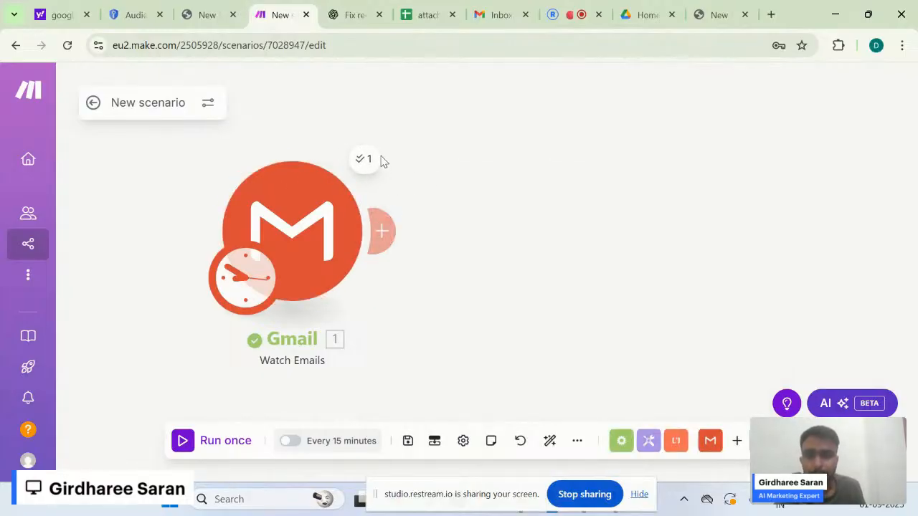
click(377, 161)
scroll(528, 301, down, 1)
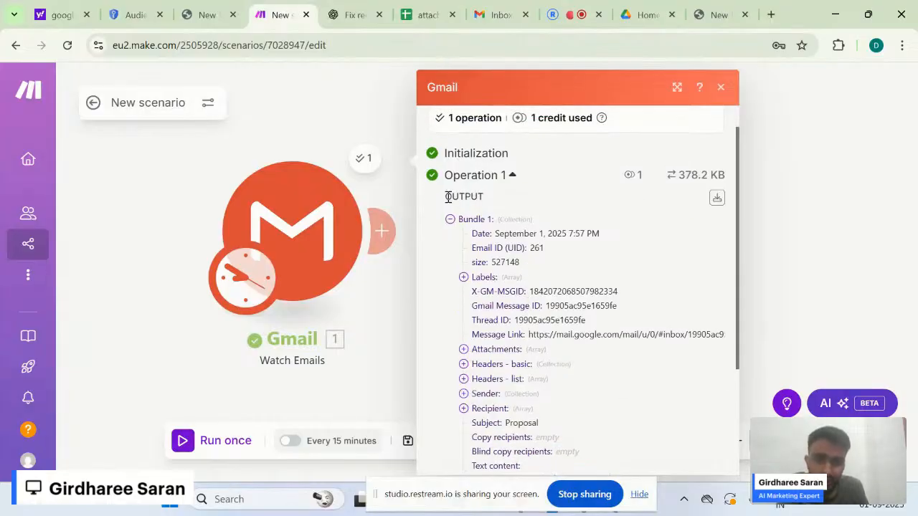
drag(448, 196, 503, 208)
click(450, 219)
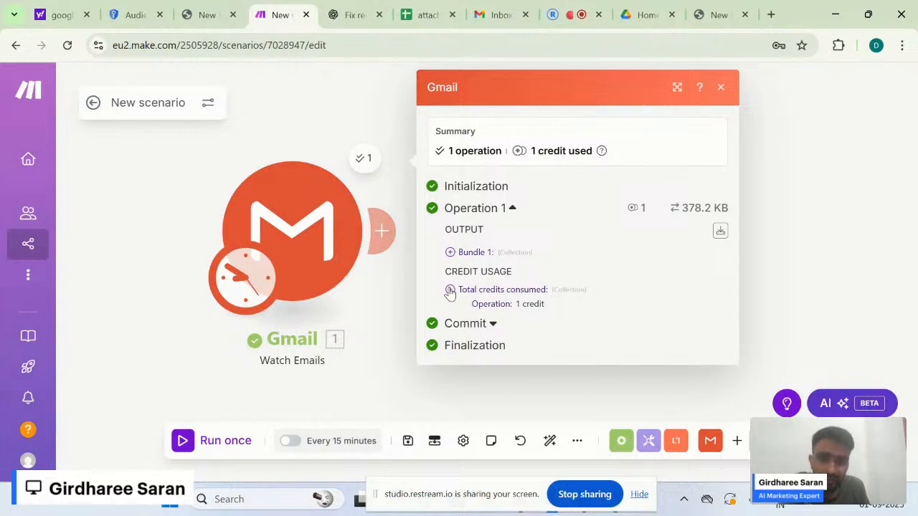
click(450, 290)
click(450, 253)
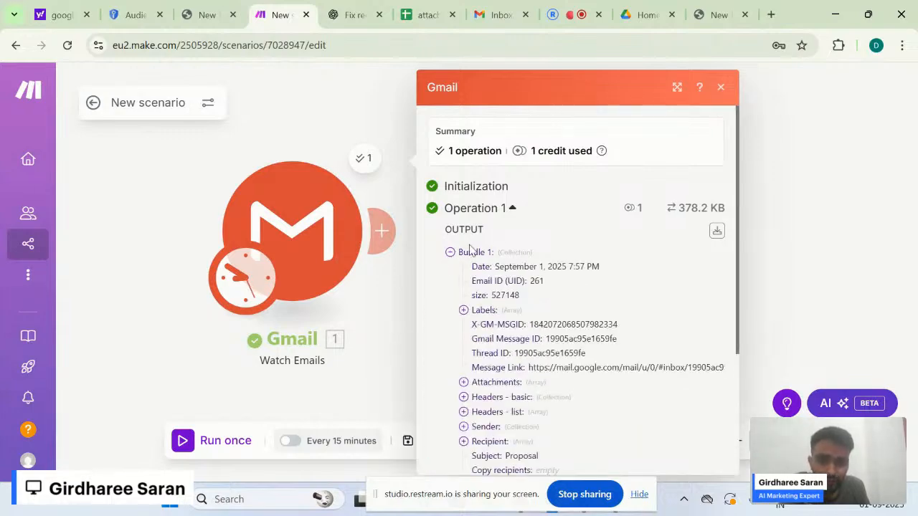
drag(460, 257, 513, 294)
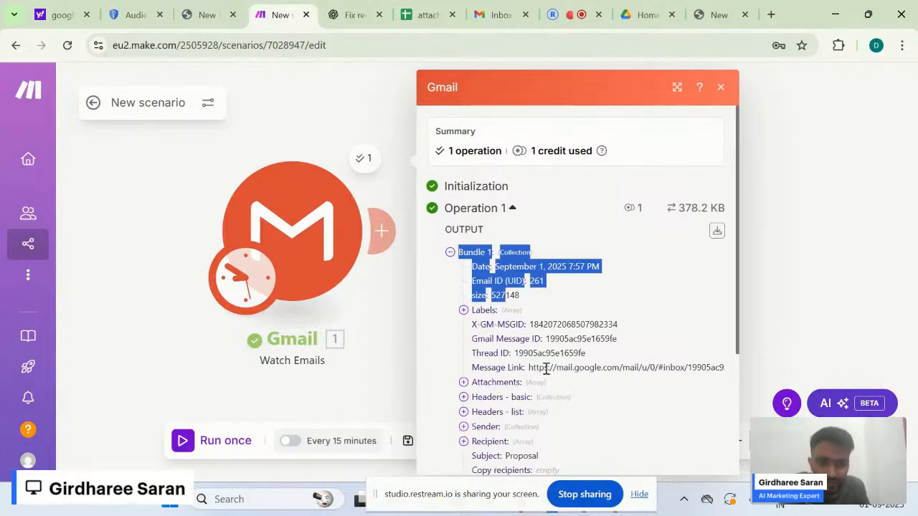
click(546, 369)
- Check the Subject 'Proposal' and the first attachment's file name and type, then close the output
scroll(546, 369, down, 1)
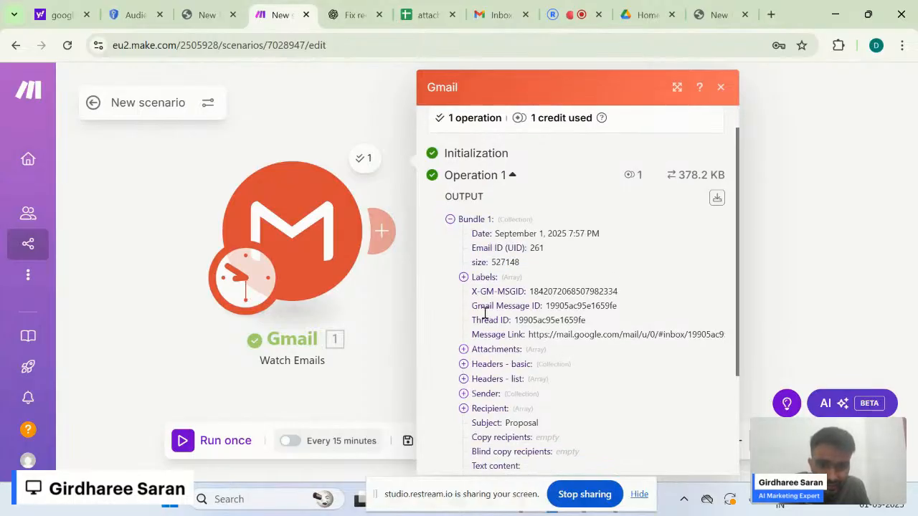
scroll(503, 369, down, 2)
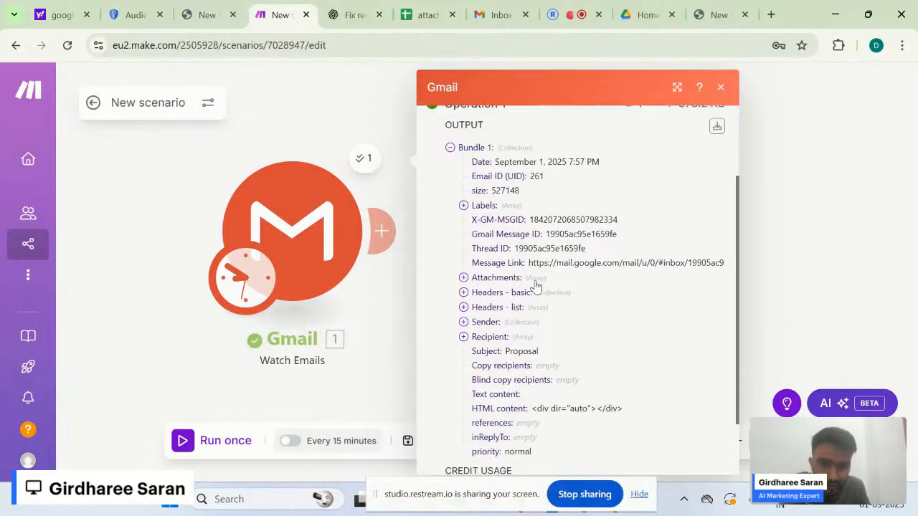
scroll(513, 367, down, 1)
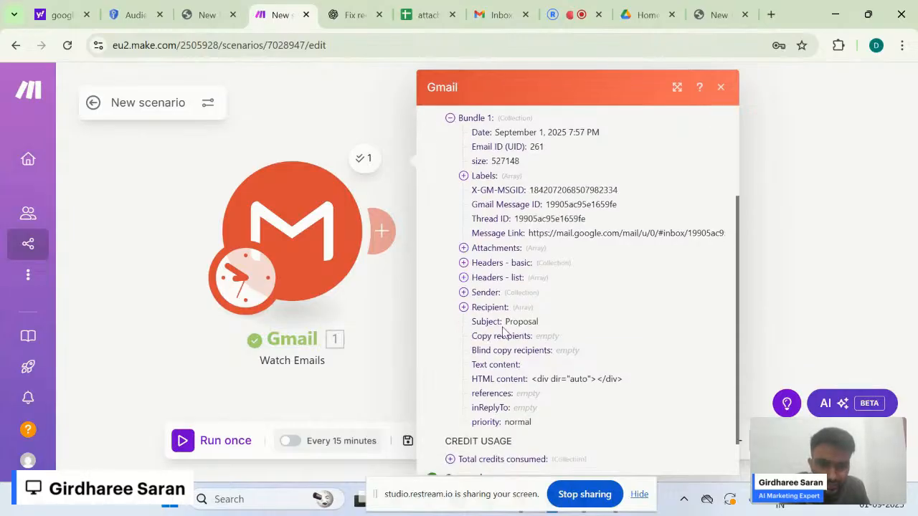
drag(506, 322, 548, 334)
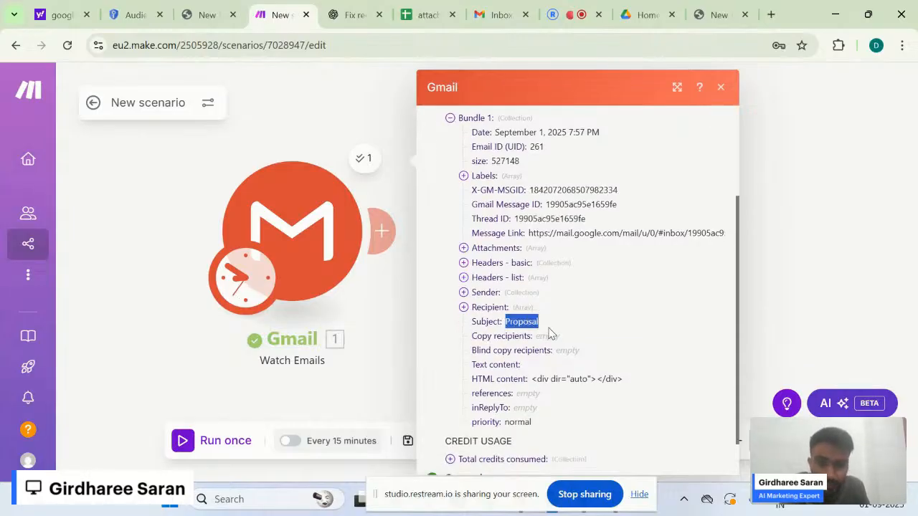
click(467, 253)
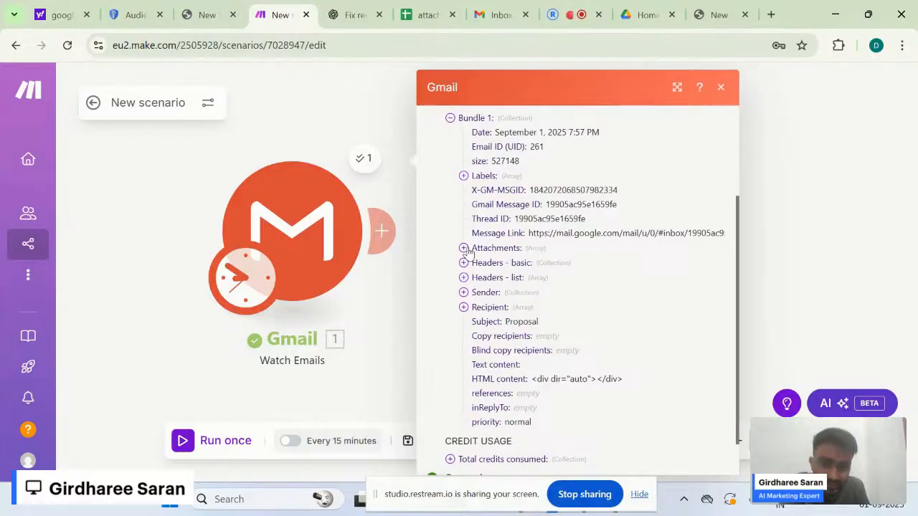
click(464, 248)
click(477, 264)
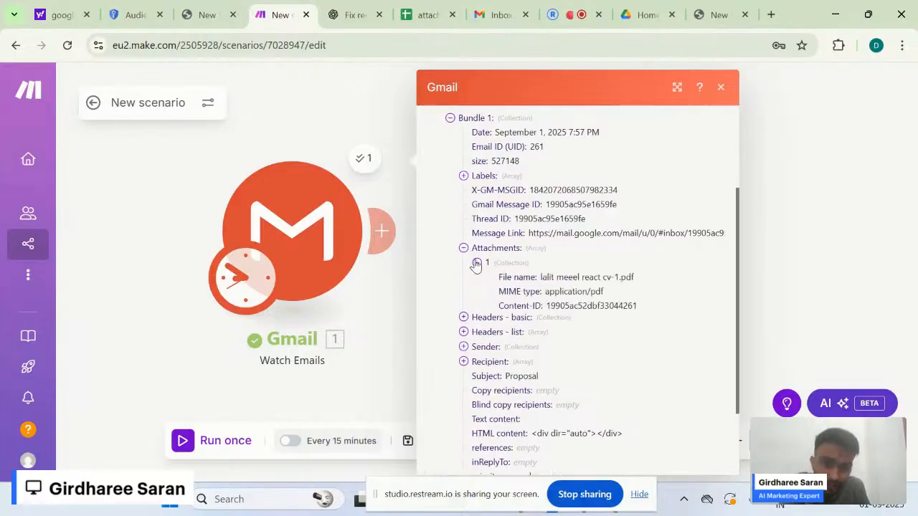
drag(542, 281, 637, 292)
click(626, 298)
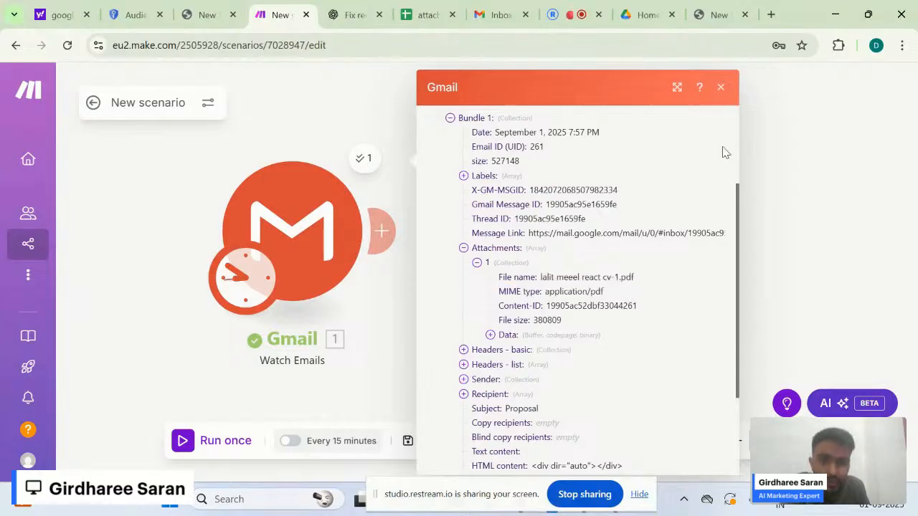
click(797, 134)
drag(488, 231, 430, 237)
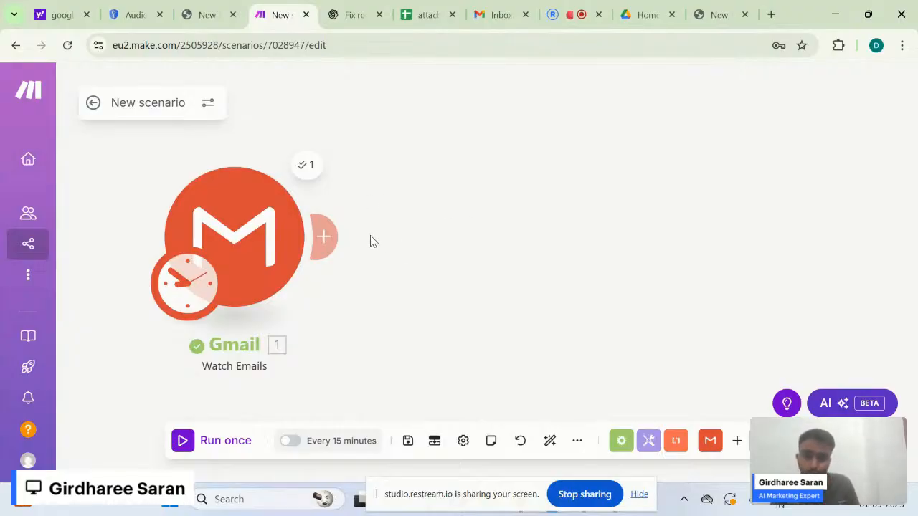
- Add a Flow Control Router after the Gmail trigger by searching 'rou', showing both routes
click(327, 237)
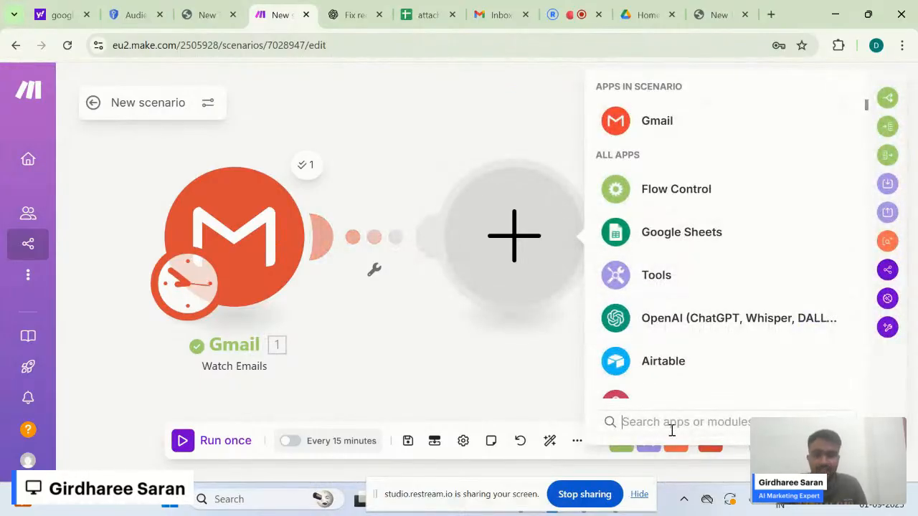
click(672, 424)
text(rou)
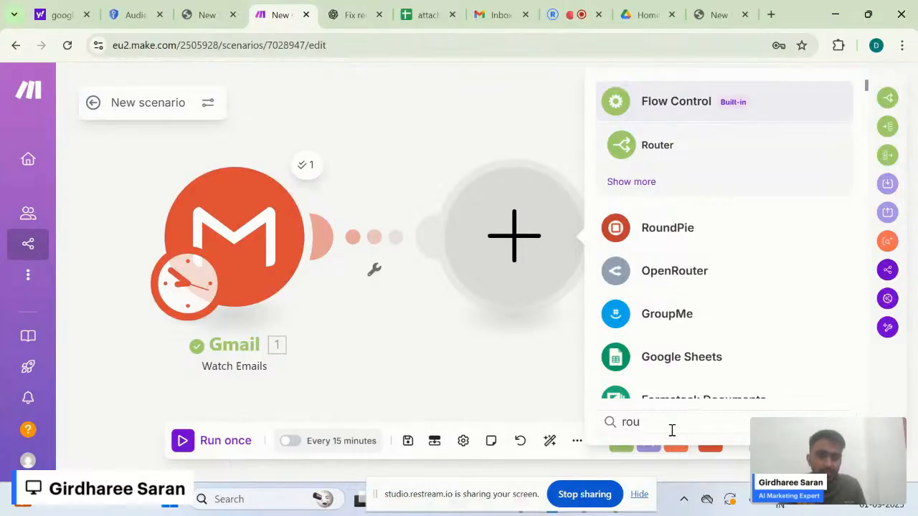
click(693, 148)
scroll(695, 172, down, 5)
scroll(695, 172, up, 5)
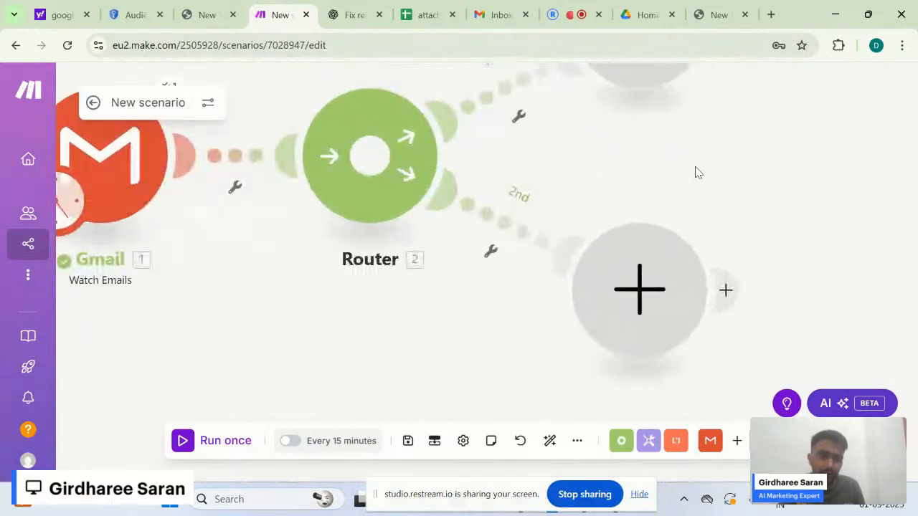
scroll(695, 172, down, 3)
scroll(696, 172, up, 3)
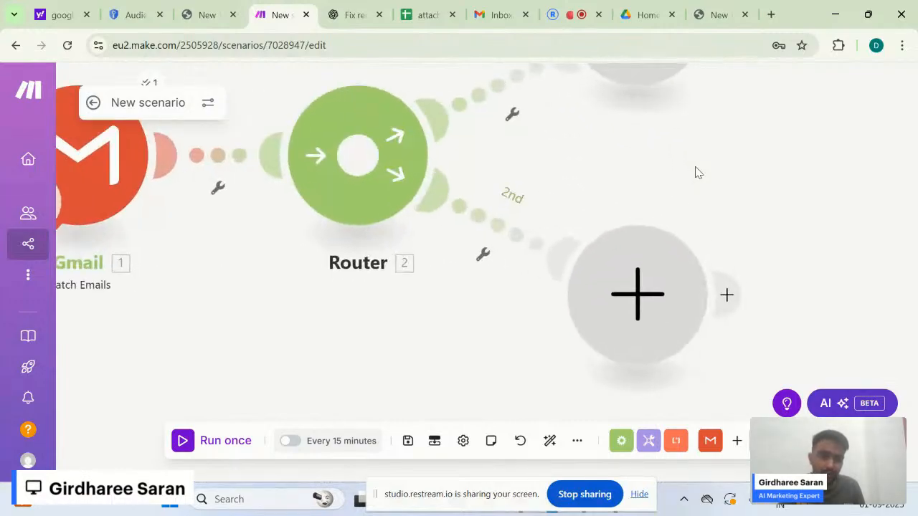
scroll(695, 172, down, 3)
scroll(695, 172, up, 2)
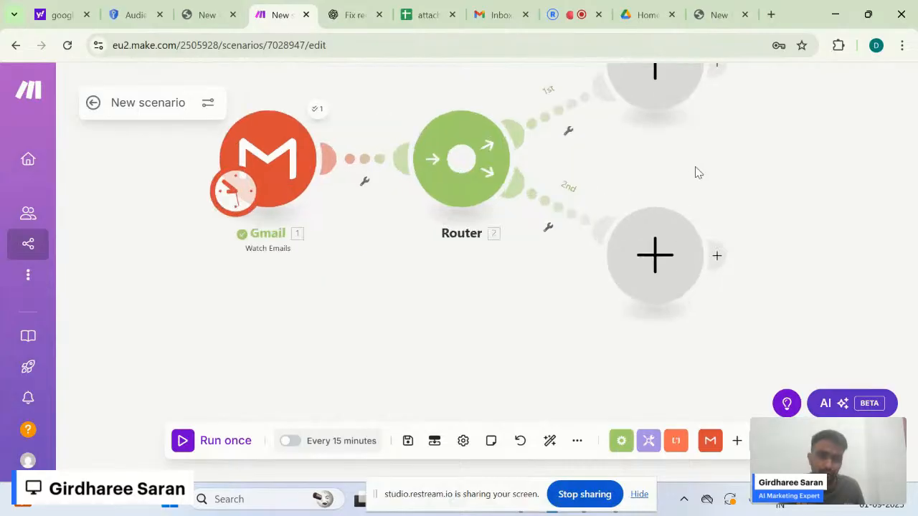
drag(753, 150, 671, 247)
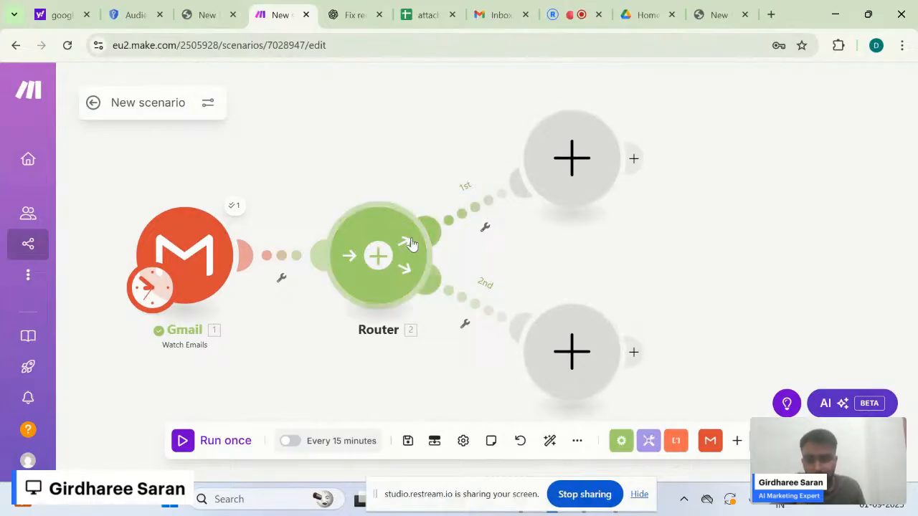
- Open the filter on the Router's first route and label it 'Proposal'
click(280, 281)
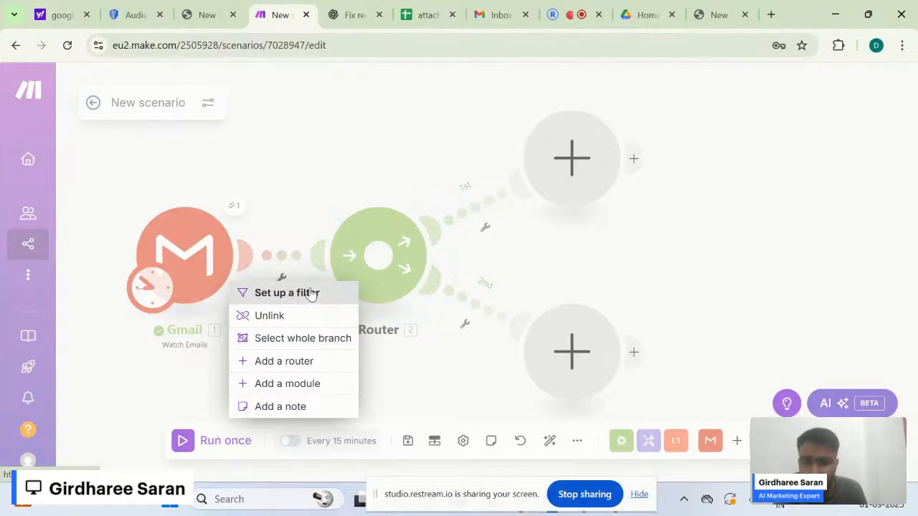
click(322, 151)
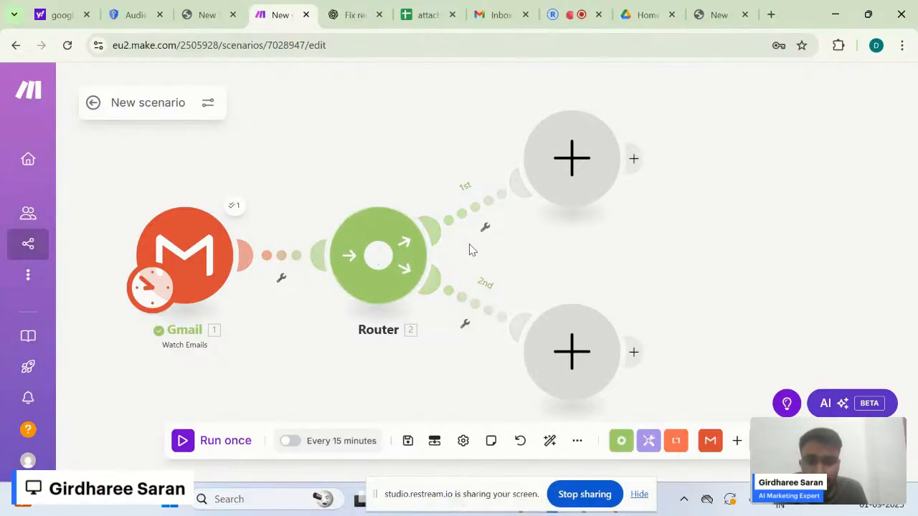
click(478, 207)
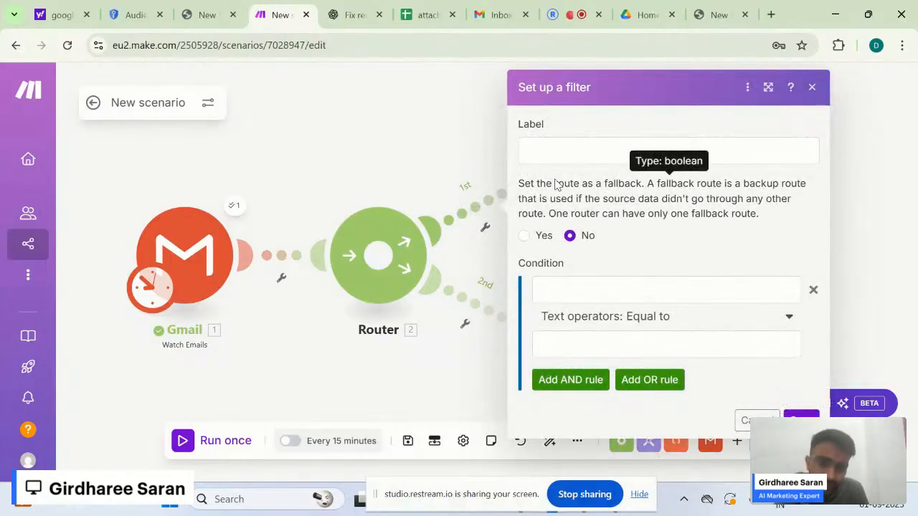
click(617, 157)
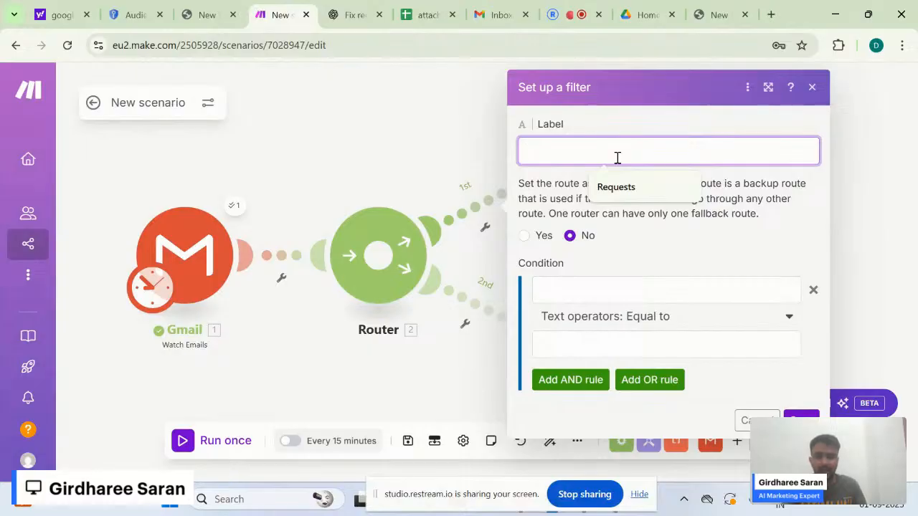
text(Proposal)
click(611, 203)
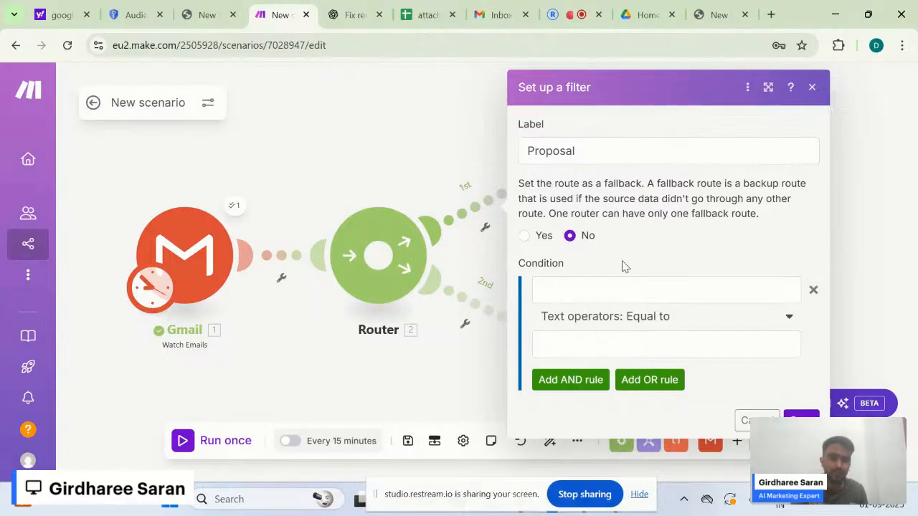
- Search 'subje' among the Gmail fields and map Subject into the filter's first condition
click(554, 294)
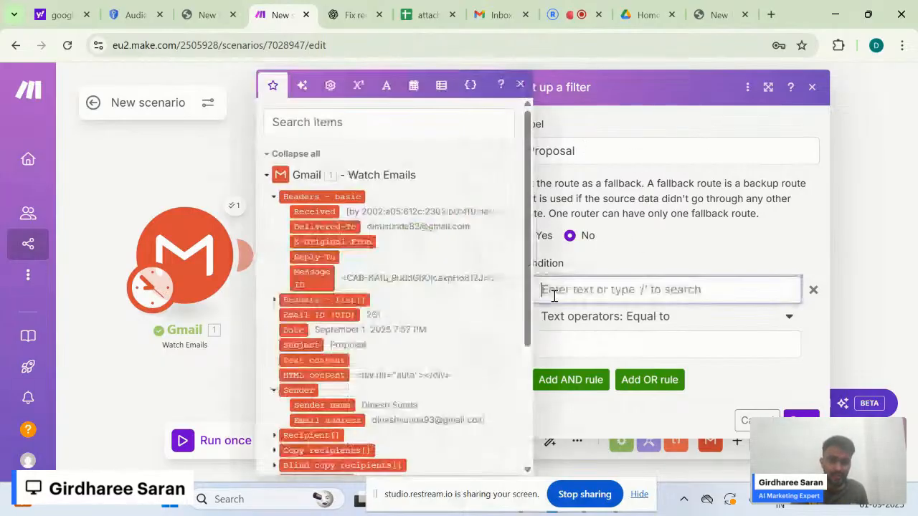
click(619, 263)
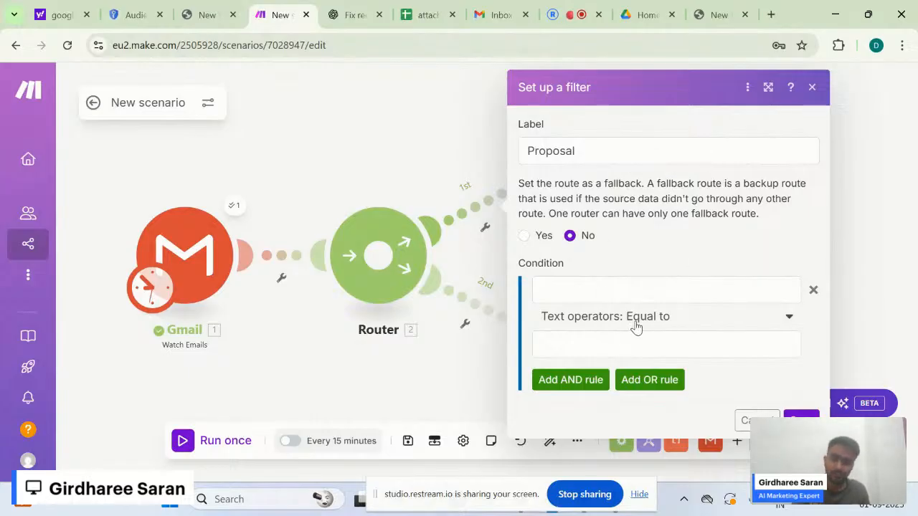
click(664, 286)
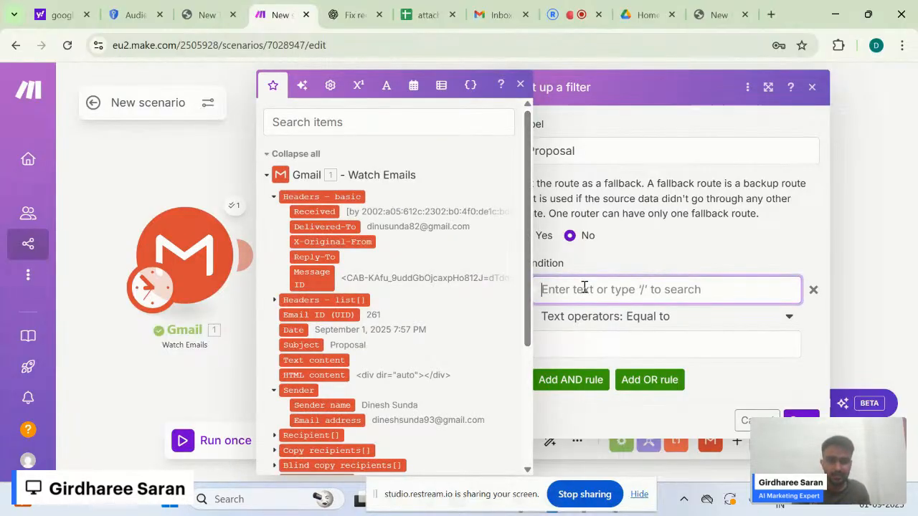
click(687, 246)
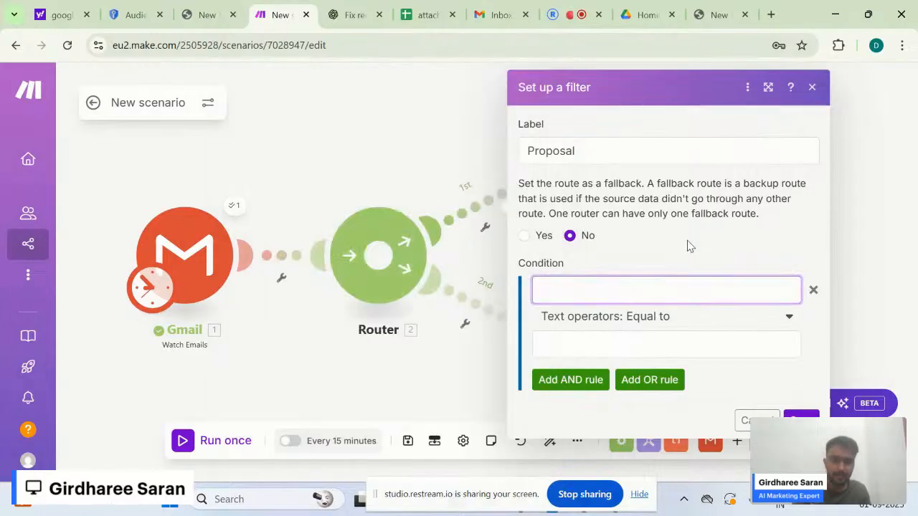
click(542, 289)
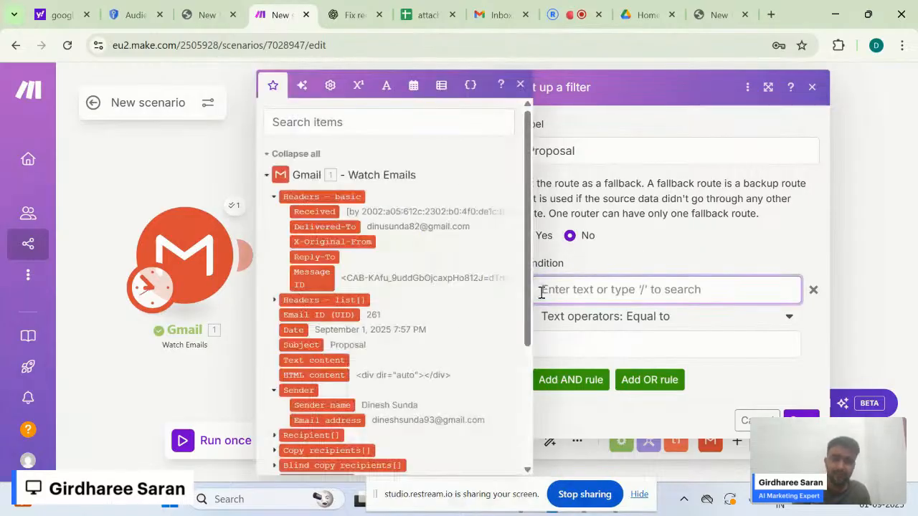
drag(528, 293, 533, 340)
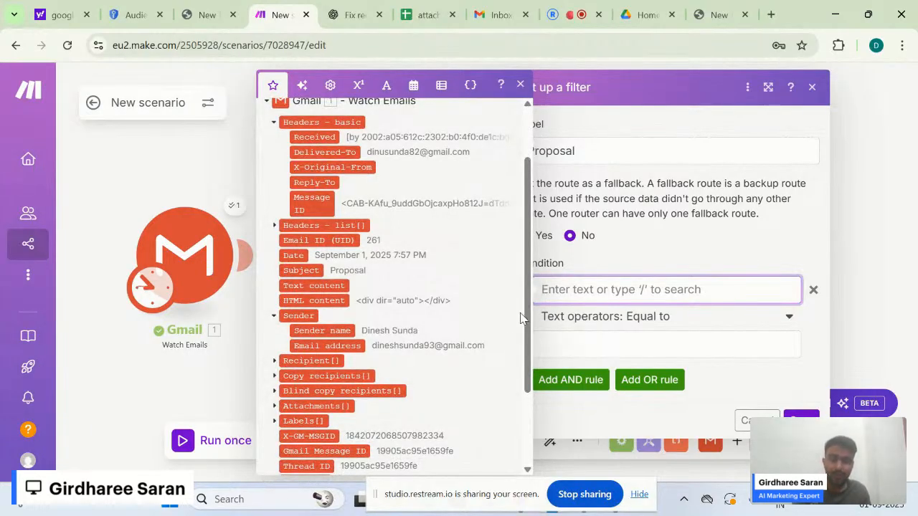
drag(529, 303, 510, 183)
click(433, 117)
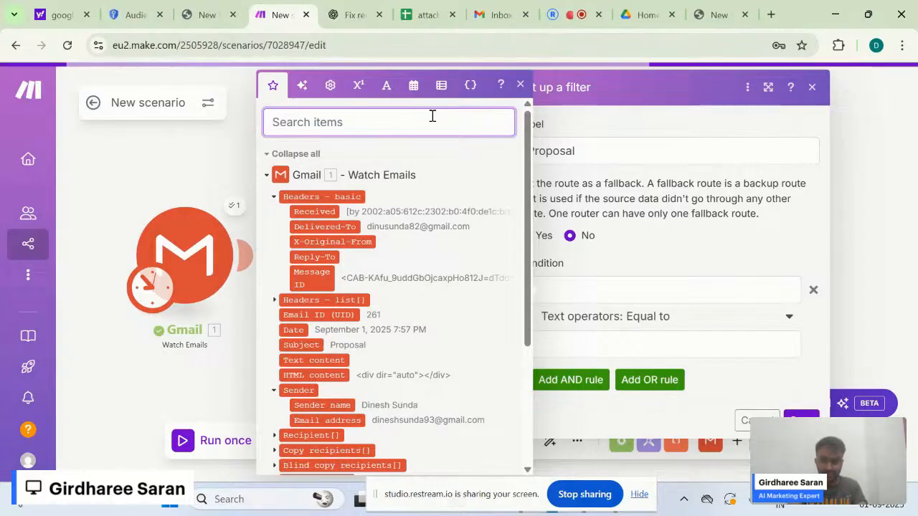
scroll(454, 274, down, 3)
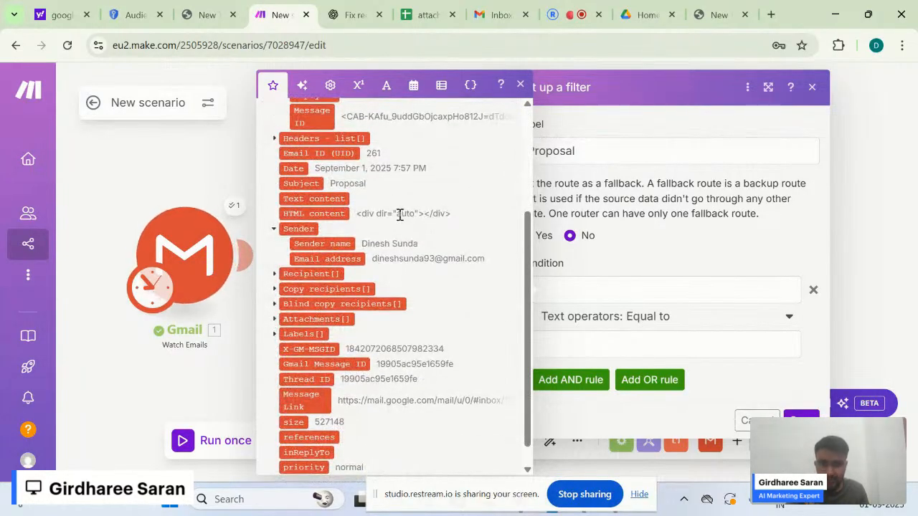
scroll(394, 215, up, 3)
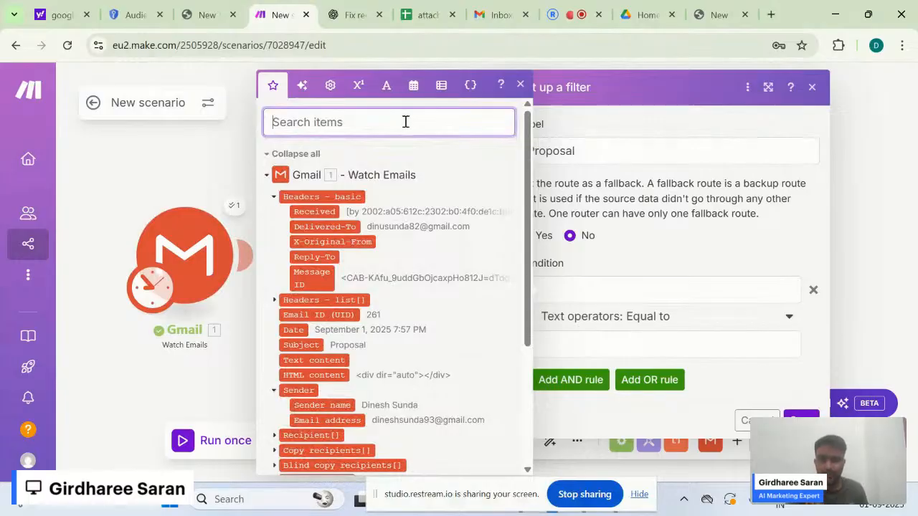
text(subje)
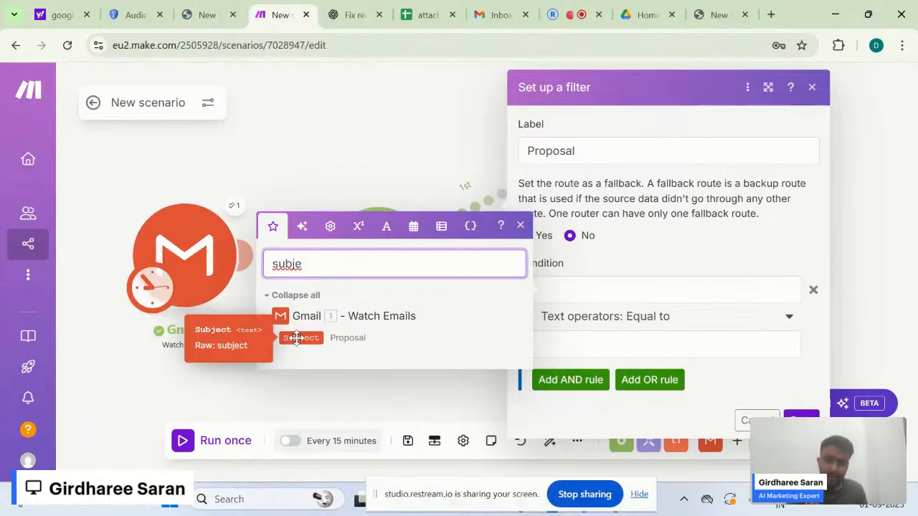
drag(297, 337, 577, 288)
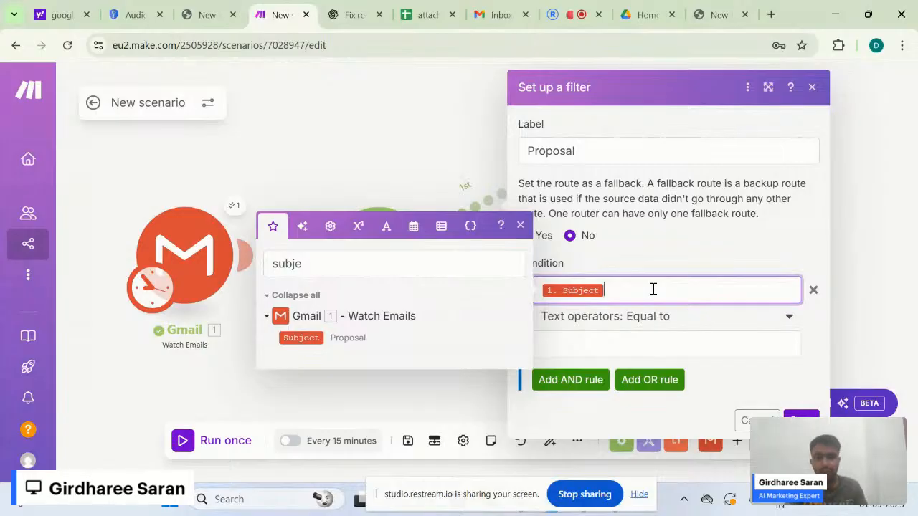
key(BackSpace)
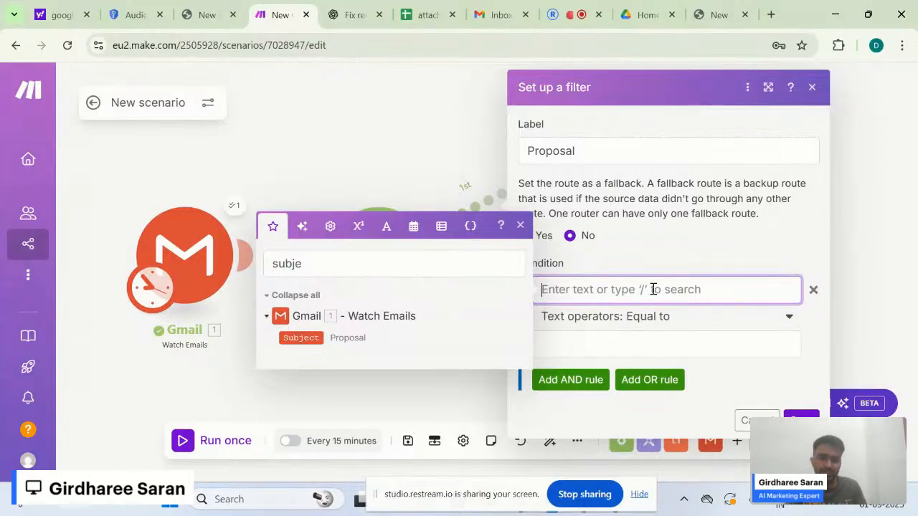
click(292, 337)
- Set the condition operator to Contains (case insensitive), found by searching 'cont'
click(608, 313)
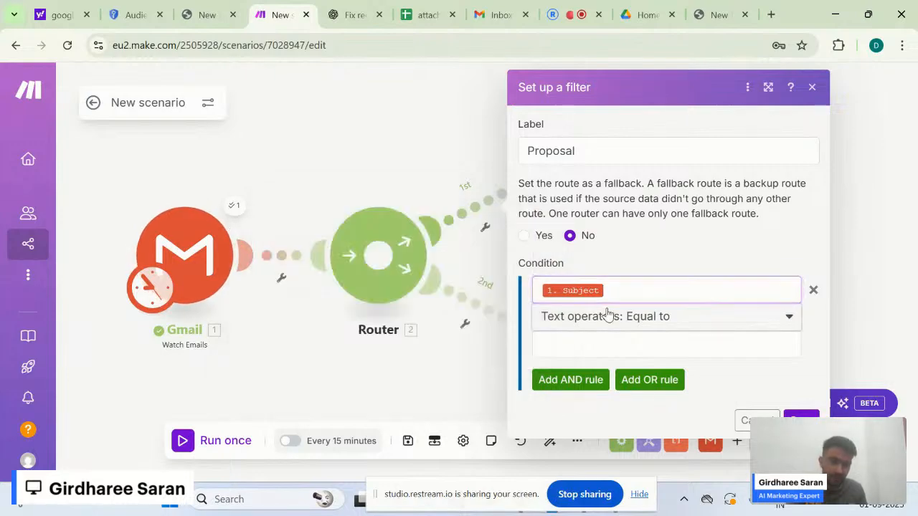
click(608, 314)
click(732, 147)
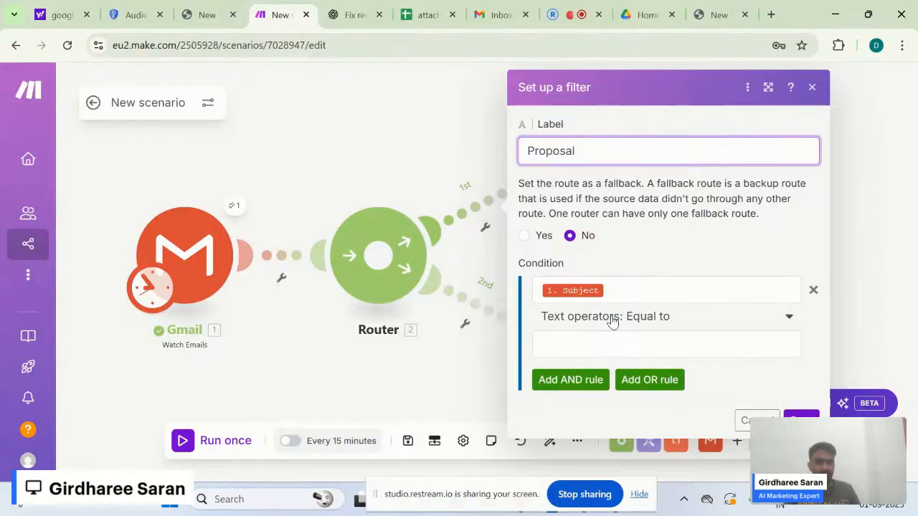
click(666, 321)
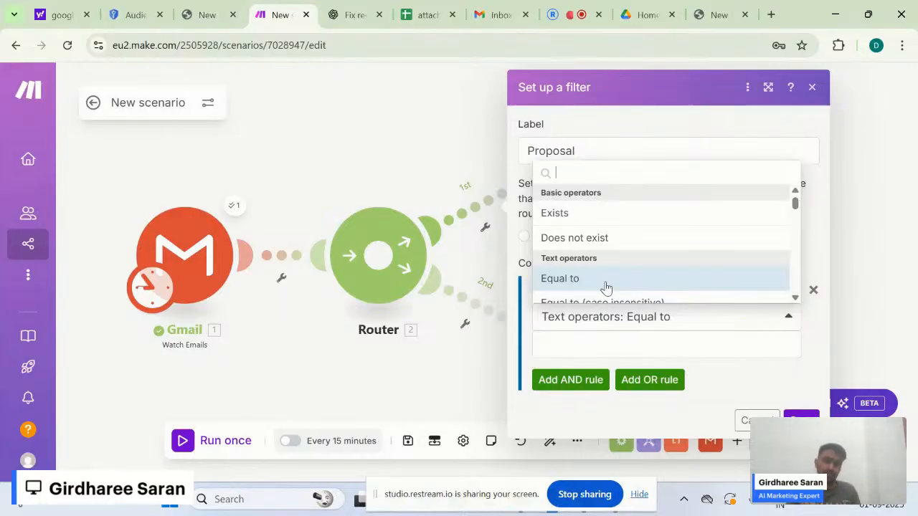
scroll(607, 288, down, 1)
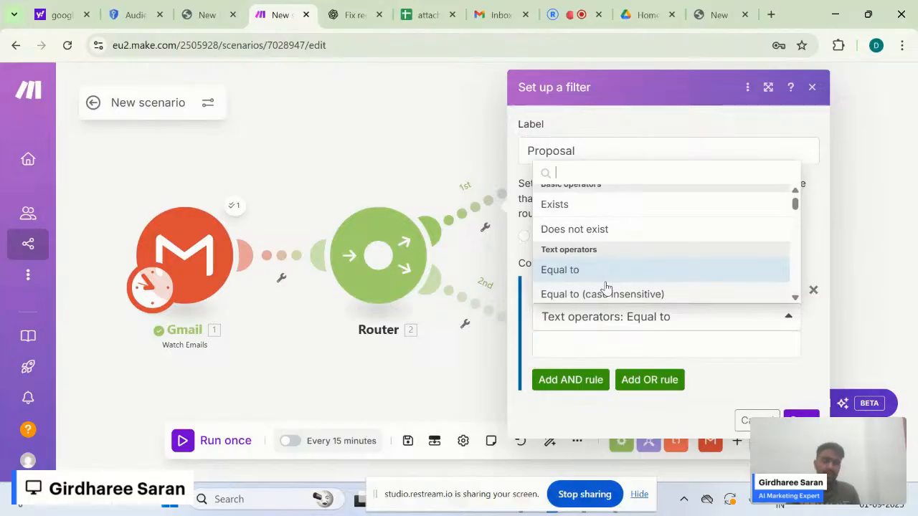
scroll(606, 287, down, 1)
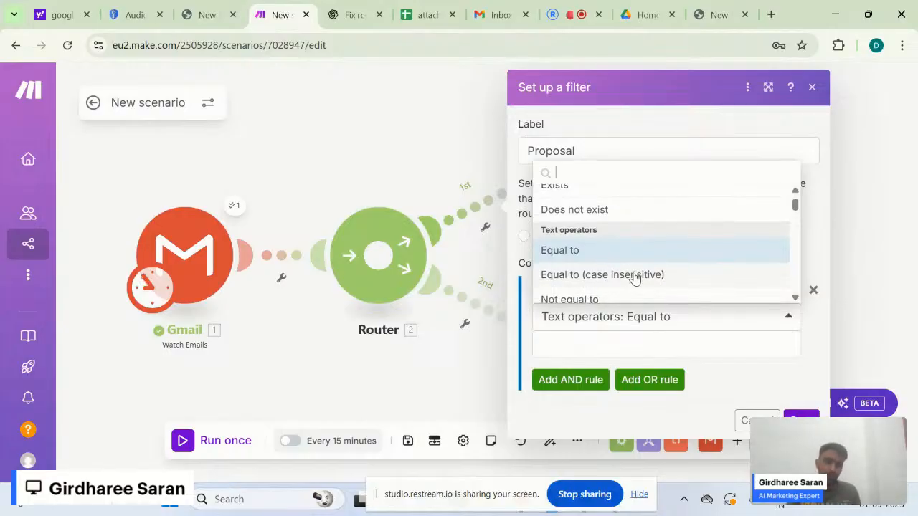
scroll(620, 294, down, 1)
scroll(645, 236, up, 3)
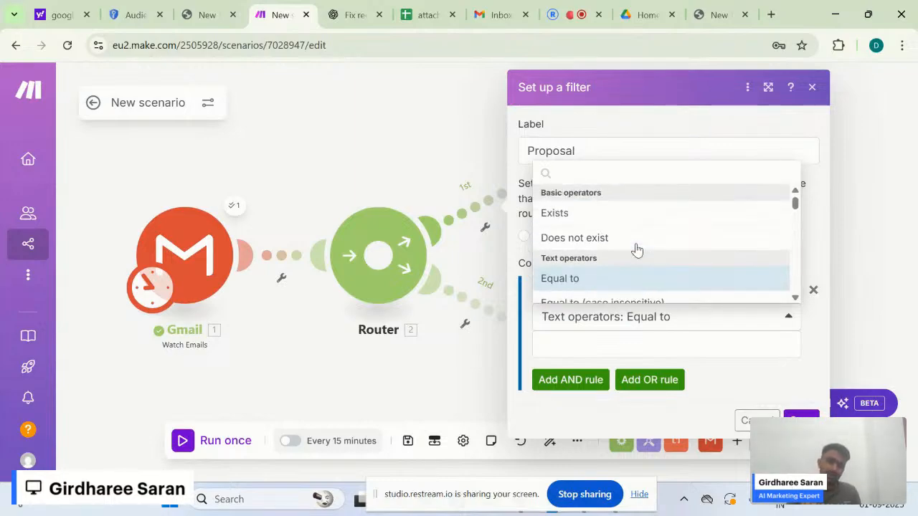
text(cont)
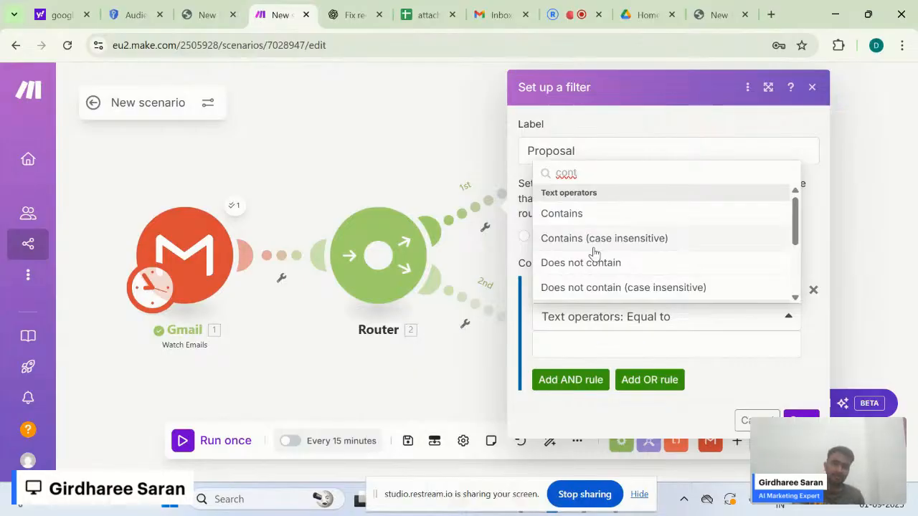
click(641, 241)
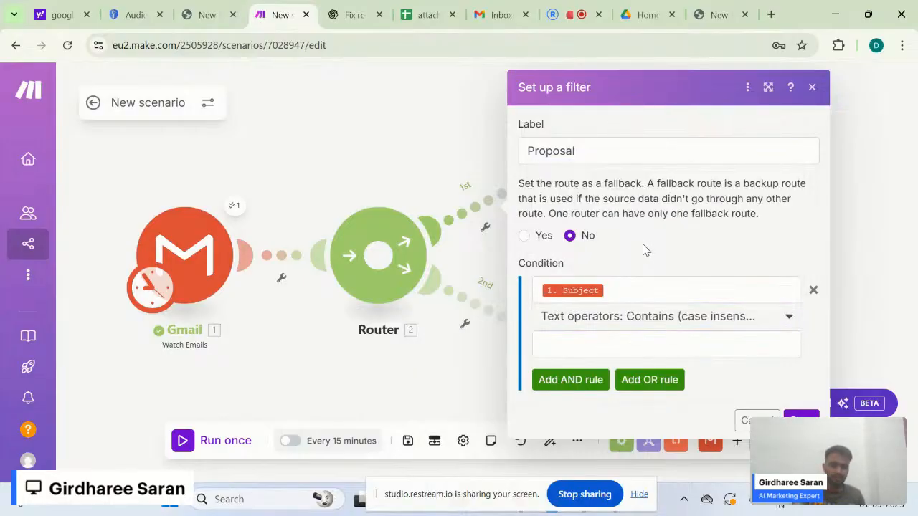
- Enter 'Proposal' as the condition's comparison value
click(605, 346)
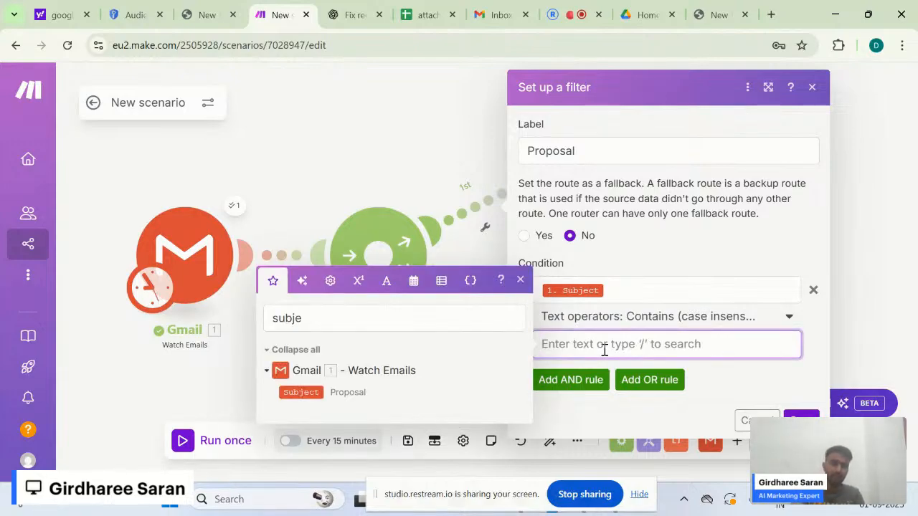
text(P)
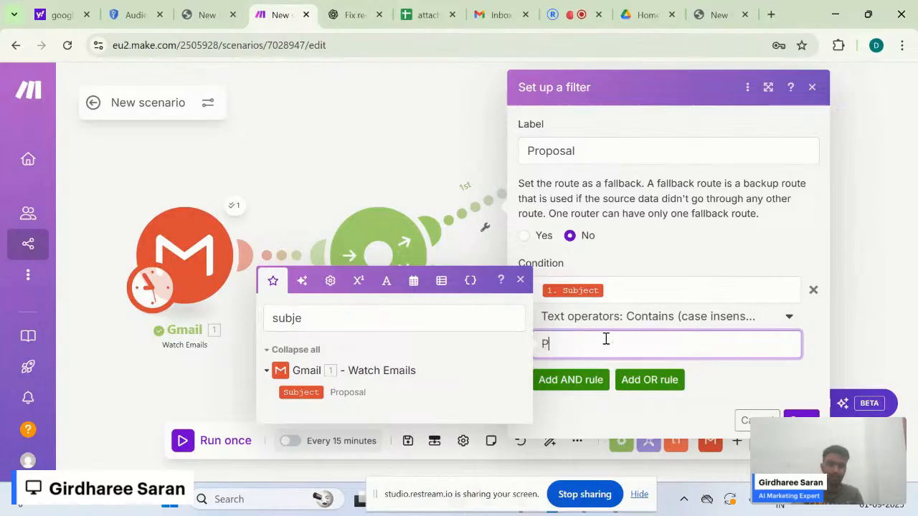
text(roposa)
click(671, 323)
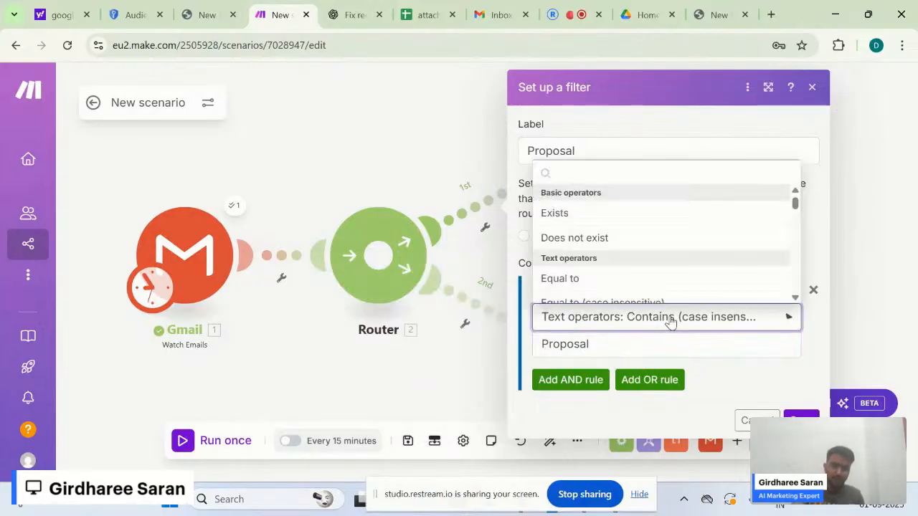
click(729, 370)
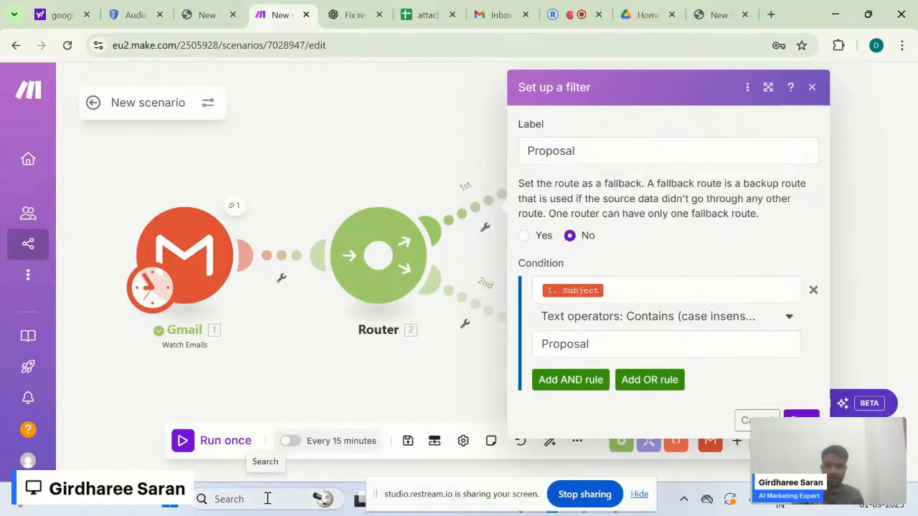
- In Notepad, type the line 'subject contails proposal , Proposal , PROPOSAL' below the notes
key(alt+Tab)
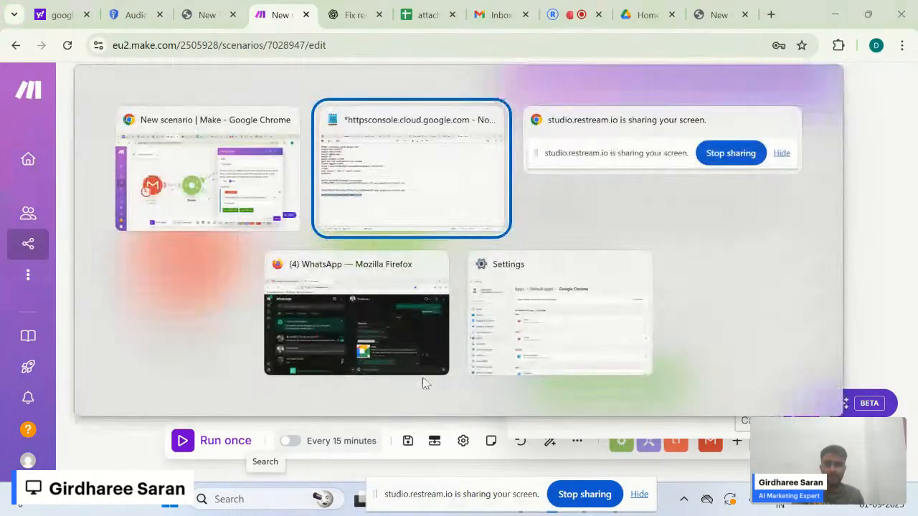
click(457, 207)
click(282, 330)
key(Return)
key(Return)
key(Return)
key(Return)
text(subject contails proposal)
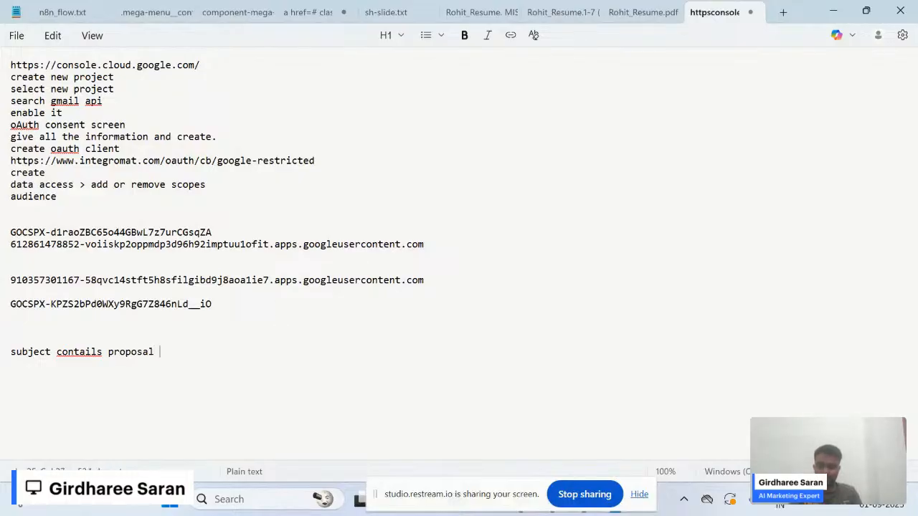
text( , Proposal , PROPOSAL)
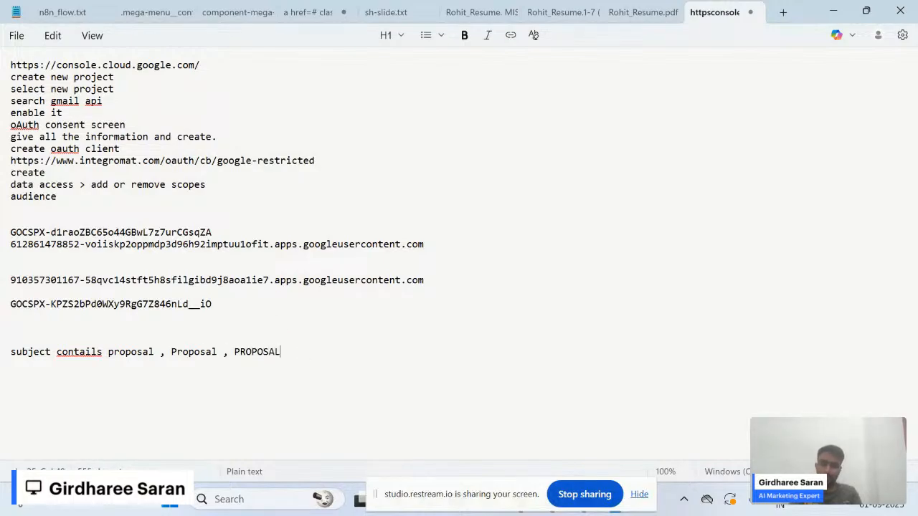
- Highlight the three proposal spellings in the note and switch back to Make
double_click(113, 351)
double_click(172, 351)
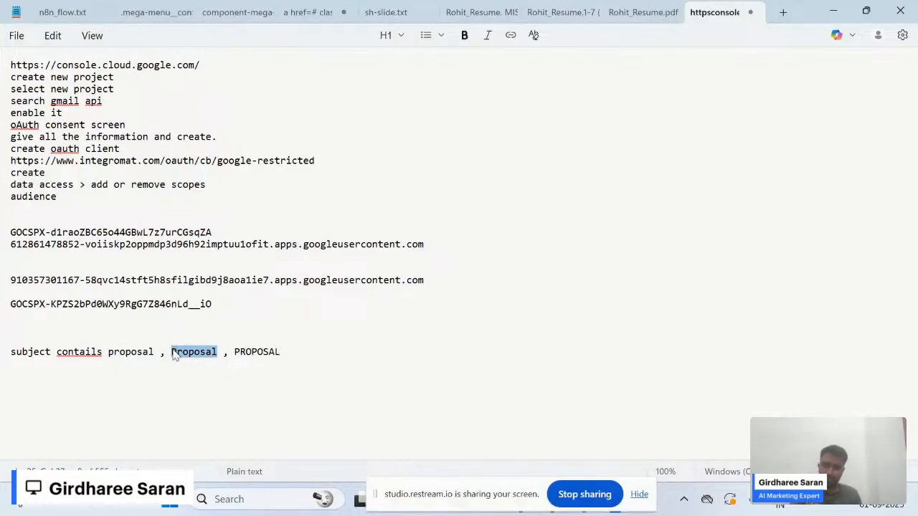
click(263, 351)
double_click(263, 352)
click(328, 348)
key(alt+Tab)
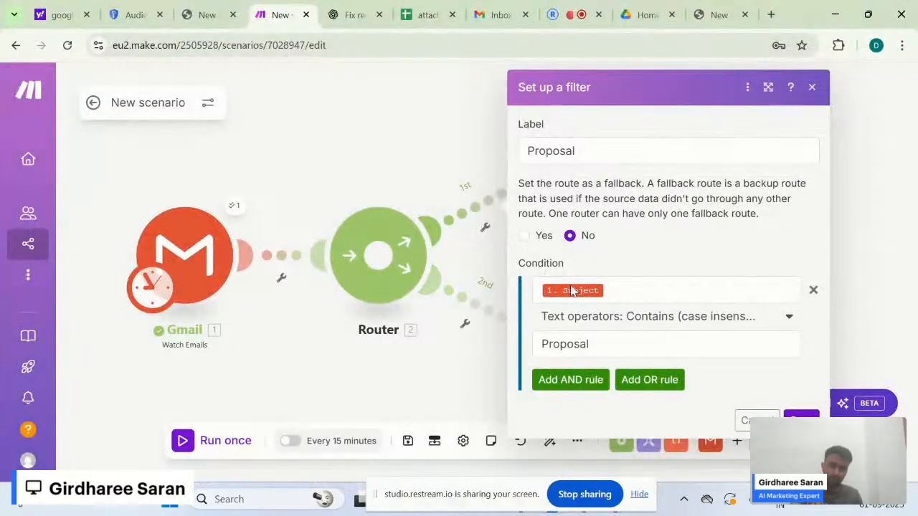
key(alt+Tab)
drag(281, 352, 109, 348)
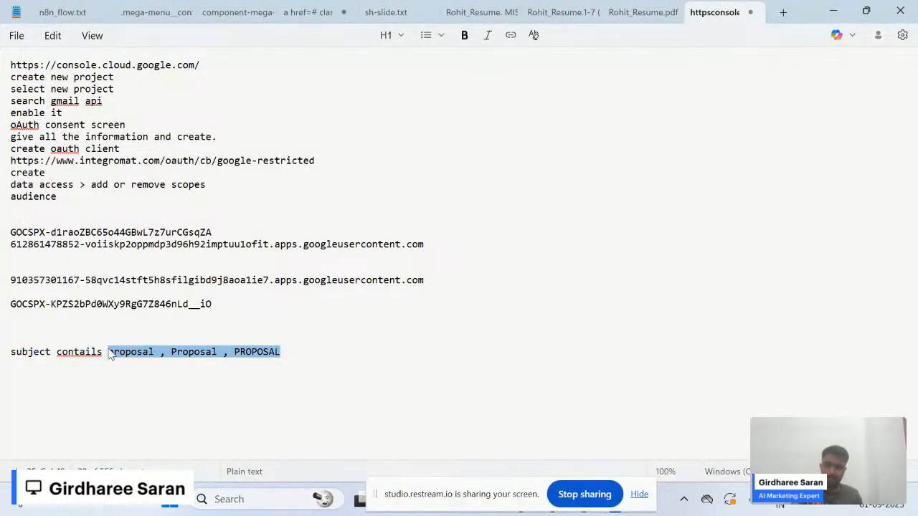
key(alt+Tab)
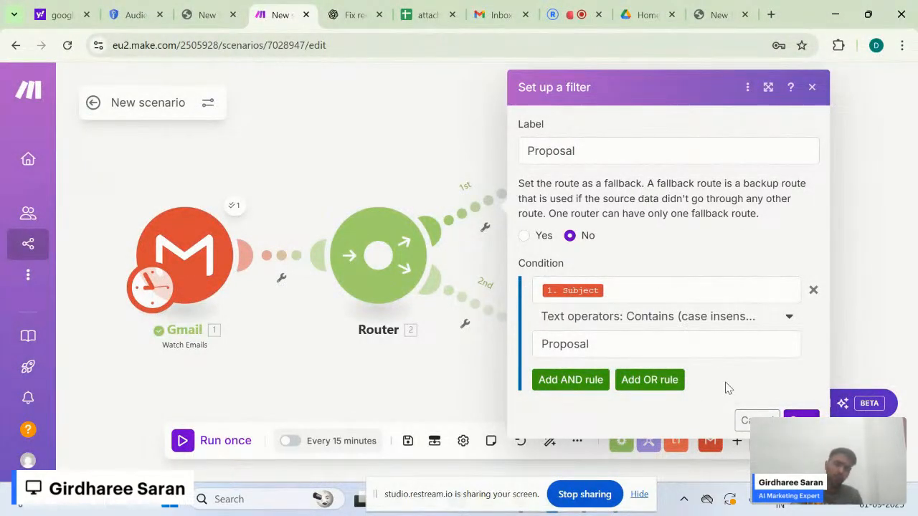
- Add an OR rule to the filter and map the Gmail Subject into it
click(664, 380)
scroll(610, 383, down, 2)
click(606, 325)
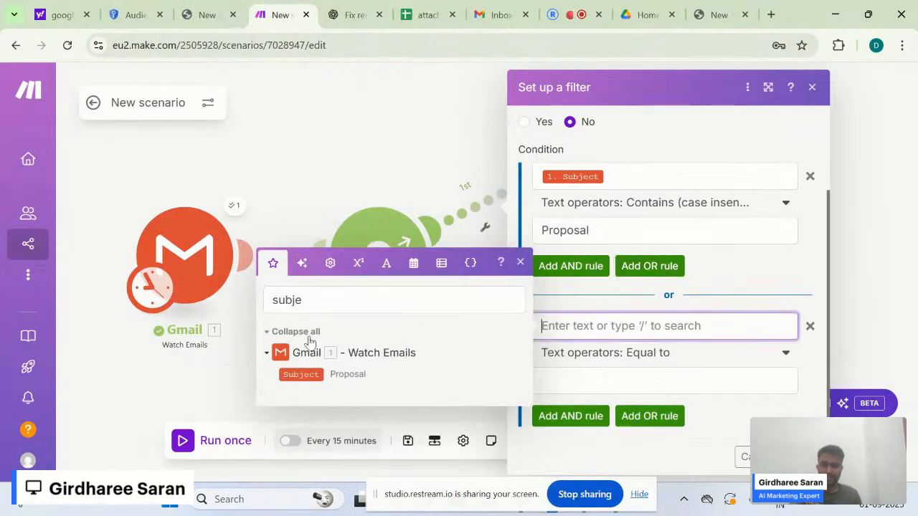
drag(300, 374, 567, 336)
click(621, 380)
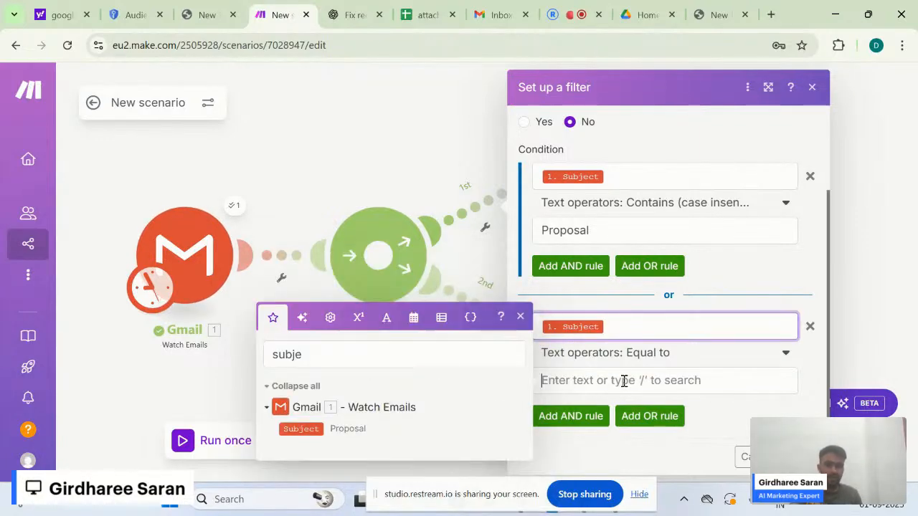
- Set the new rule to Contains (case insensitive) with the value 'Requests'
click(706, 357)
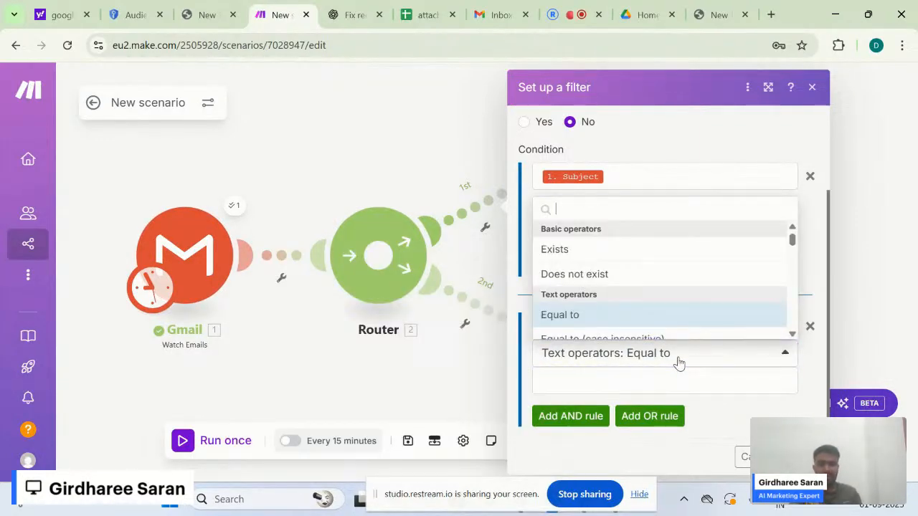
text(Co)
key(BackSpace)
text(ont)
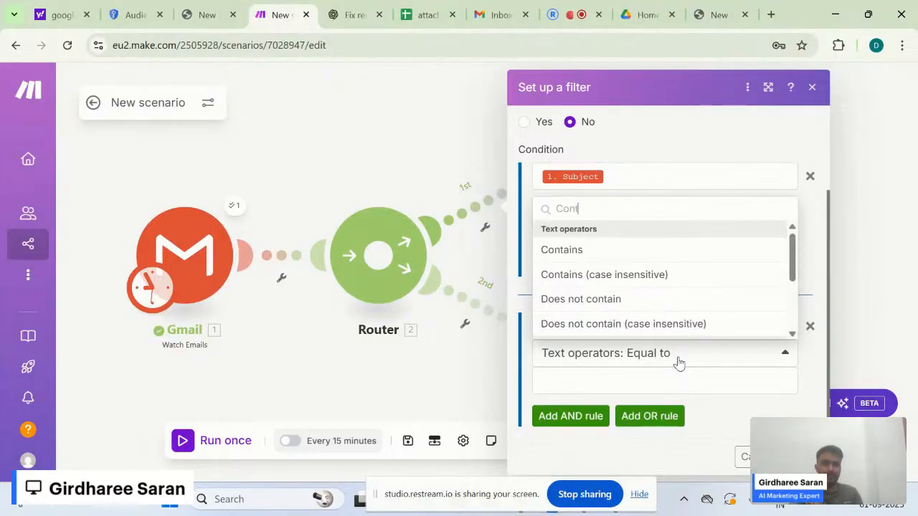
click(664, 281)
click(588, 380)
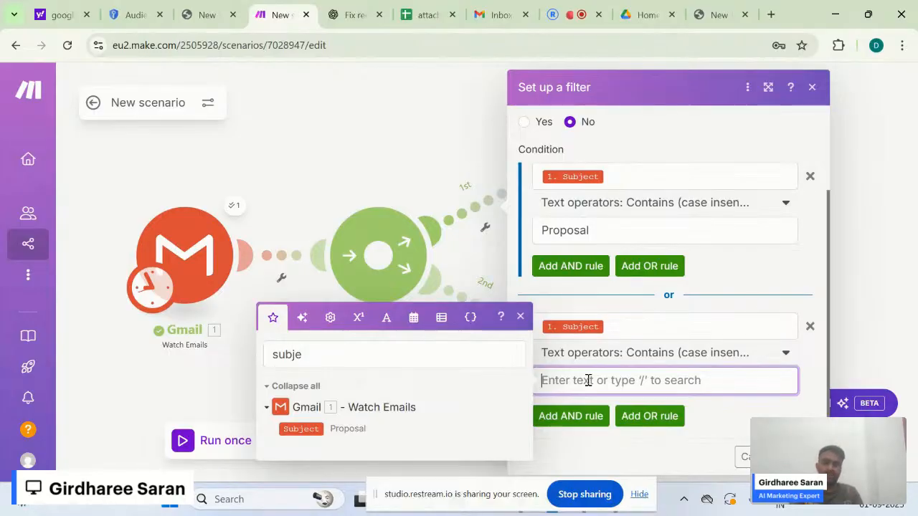
text(Requests)
click(723, 422)
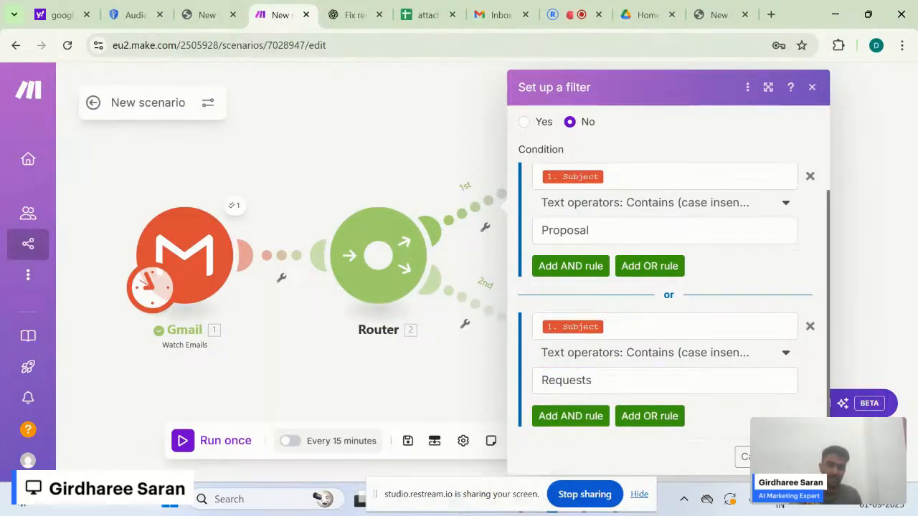
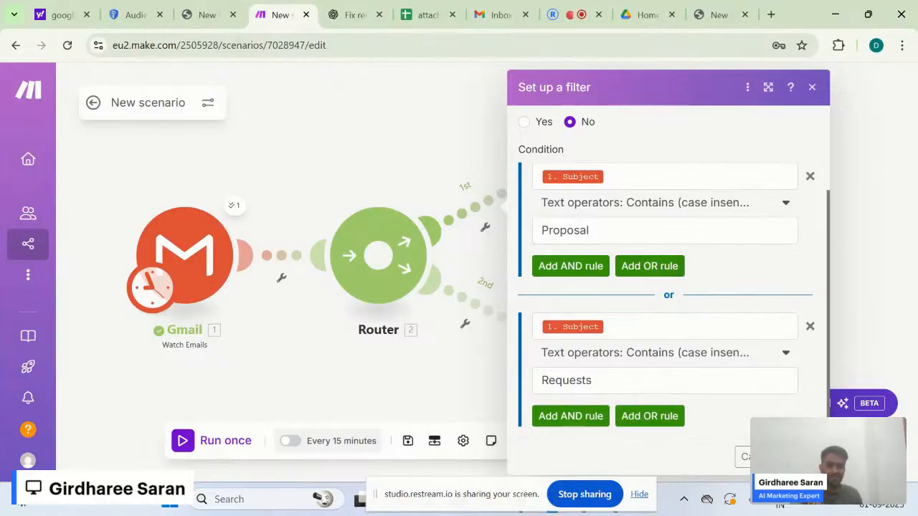
- Save the Proposal filter for subjects with Proposal or Requests, then reopen it to confirm both conditions
click(801, 457)
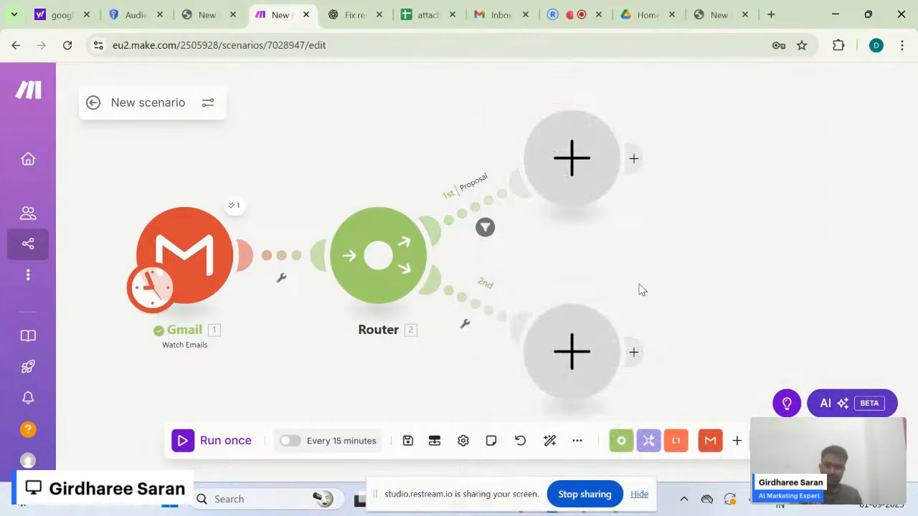
click(483, 209)
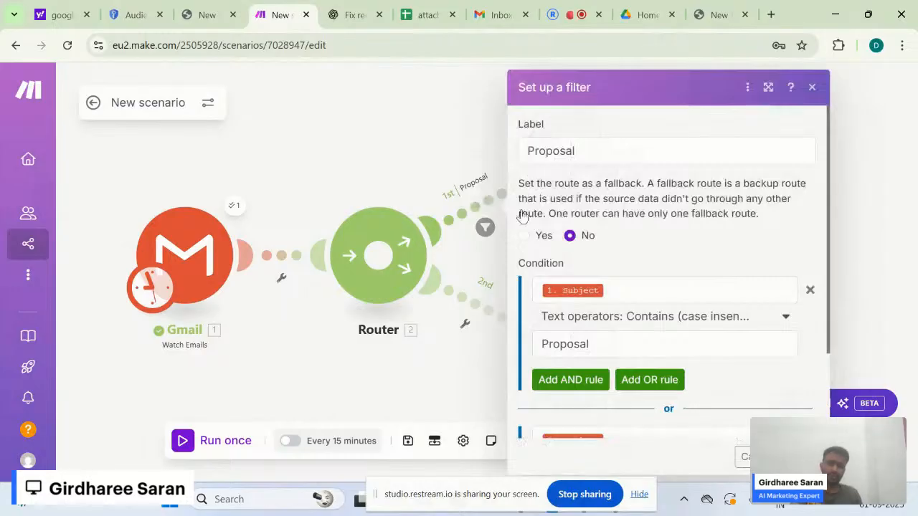
scroll(650, 289, down, 2)
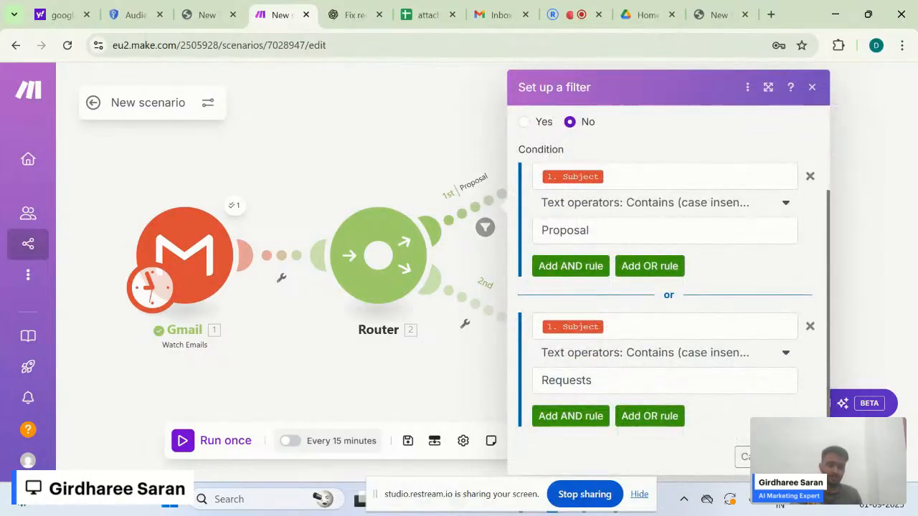
click(799, 457)
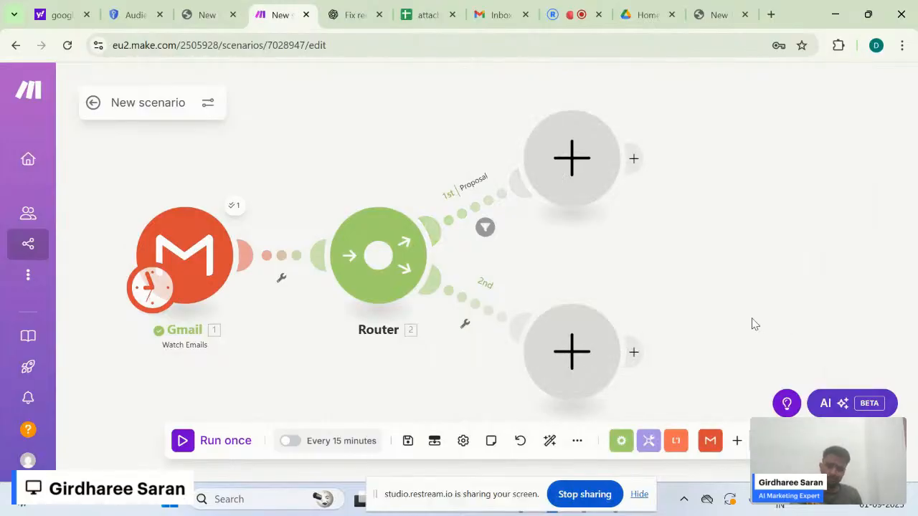
- Pan the canvas left and open the app picker for the upper empty module after the Router
scroll(755, 324, down, 5)
scroll(755, 324, up, 6)
scroll(754, 324, up, 1)
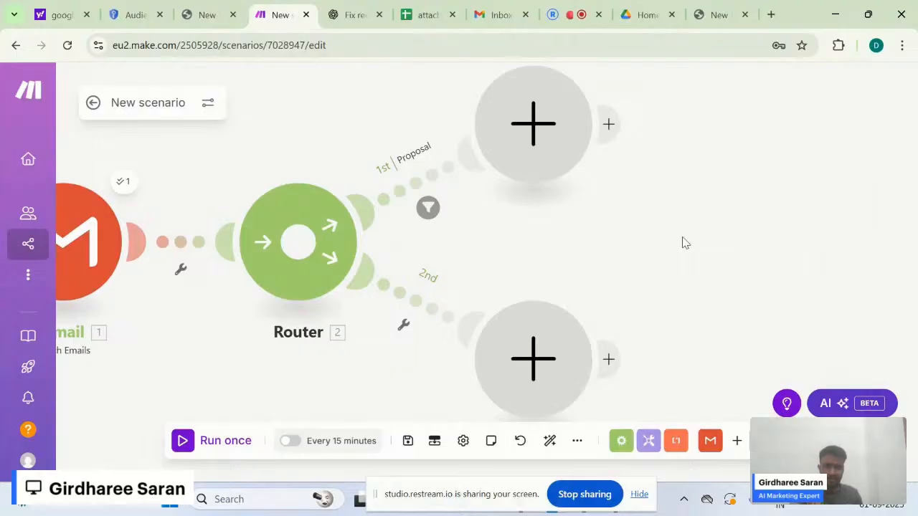
scroll(682, 242, down, 3)
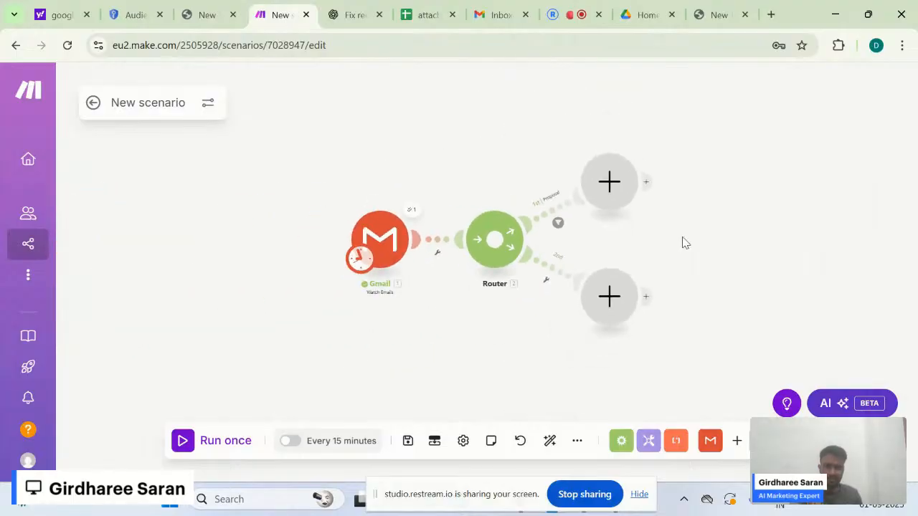
drag(725, 220, 552, 220)
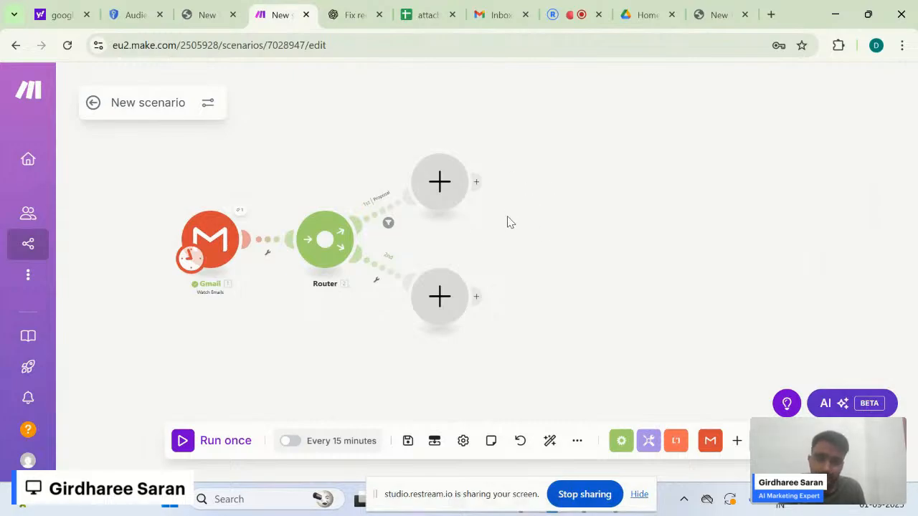
click(444, 198)
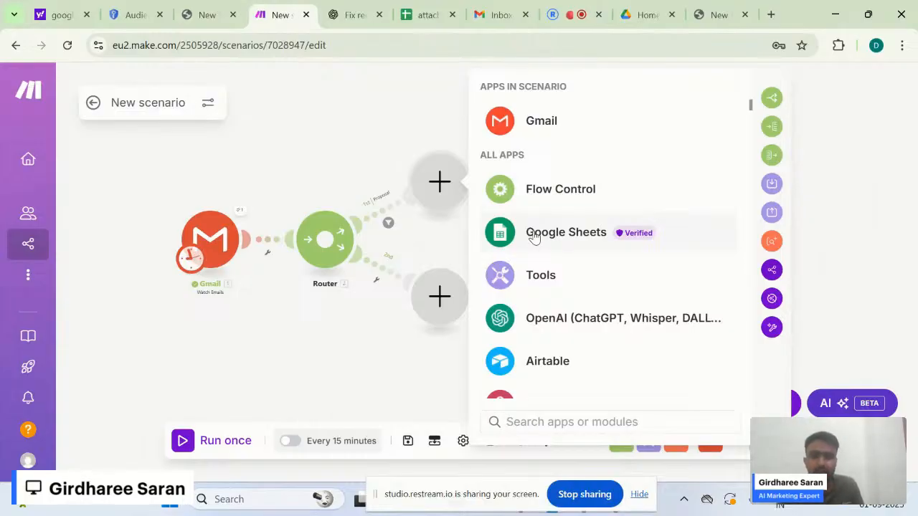
- Add a Flow Control Iterator module after the Router on the Proposal route
click(534, 423)
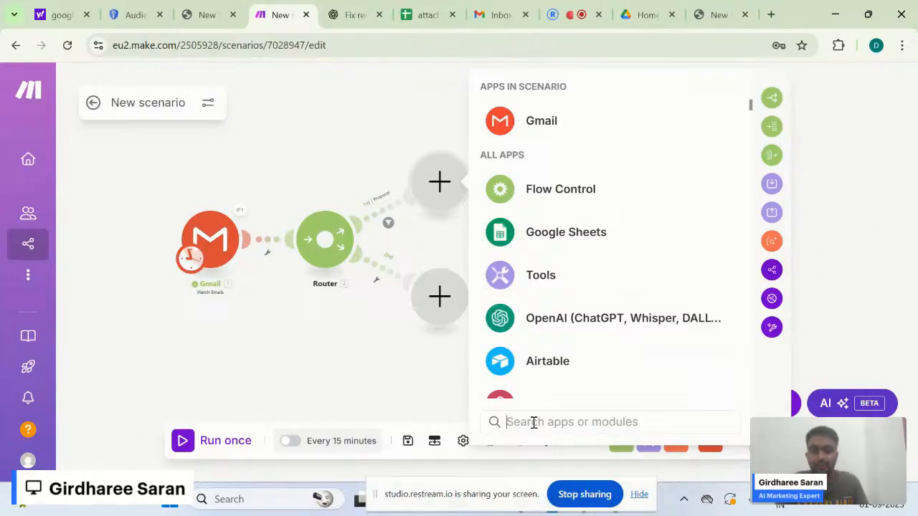
text(it)
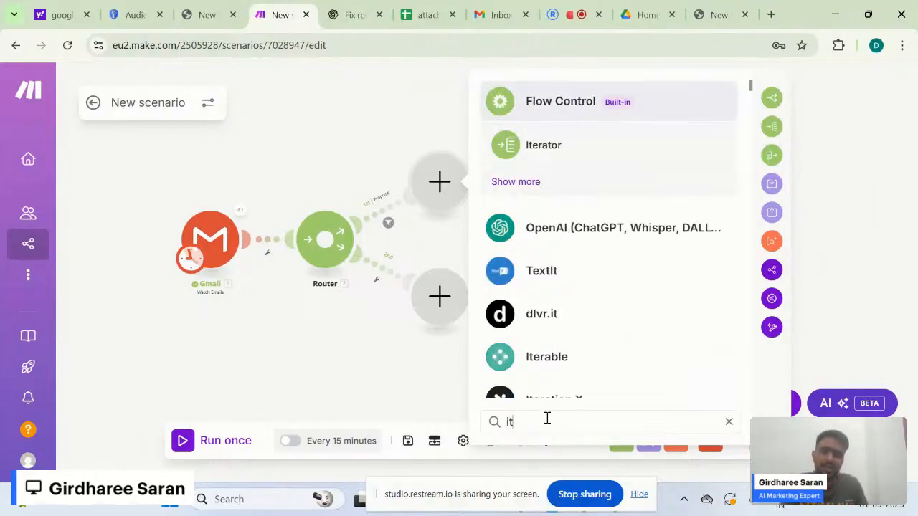
click(544, 146)
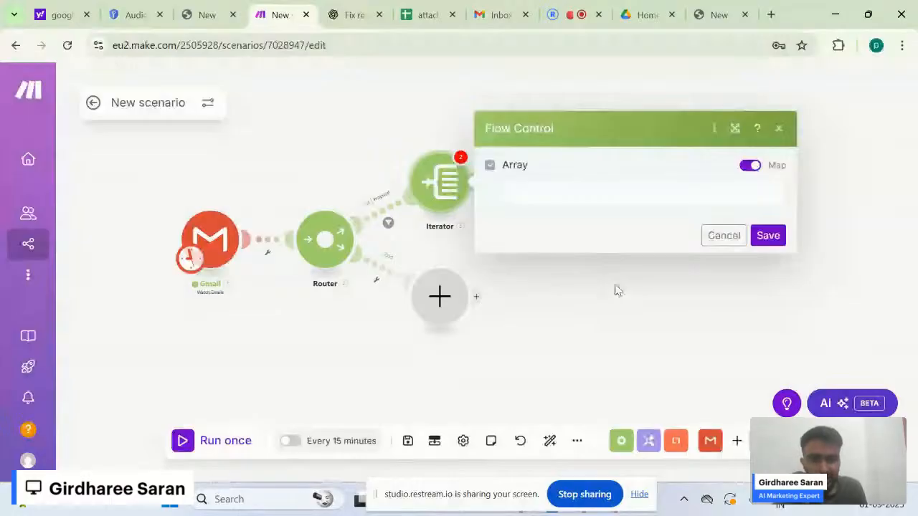
- Map the Gmail Attachments[] array into the Iterator's Array field, replacing a wrong MIME type mapping, and save
click(541, 198)
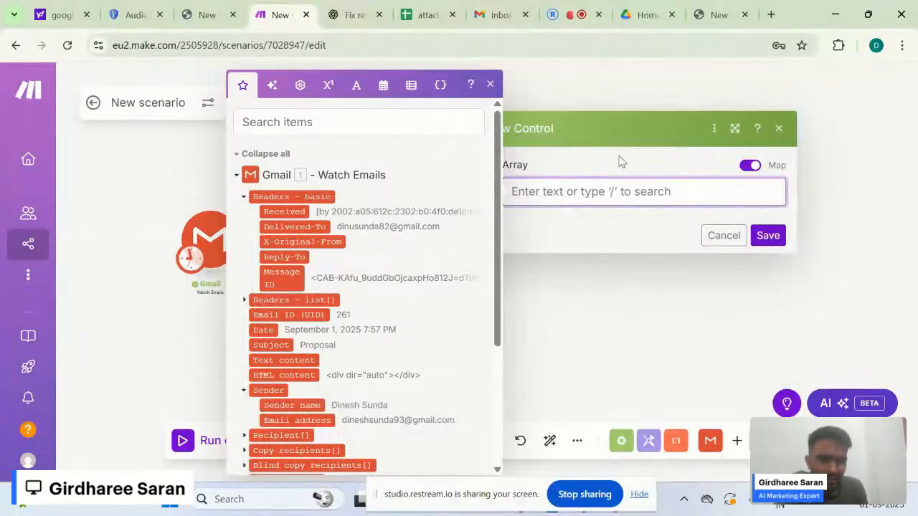
click(592, 174)
click(553, 188)
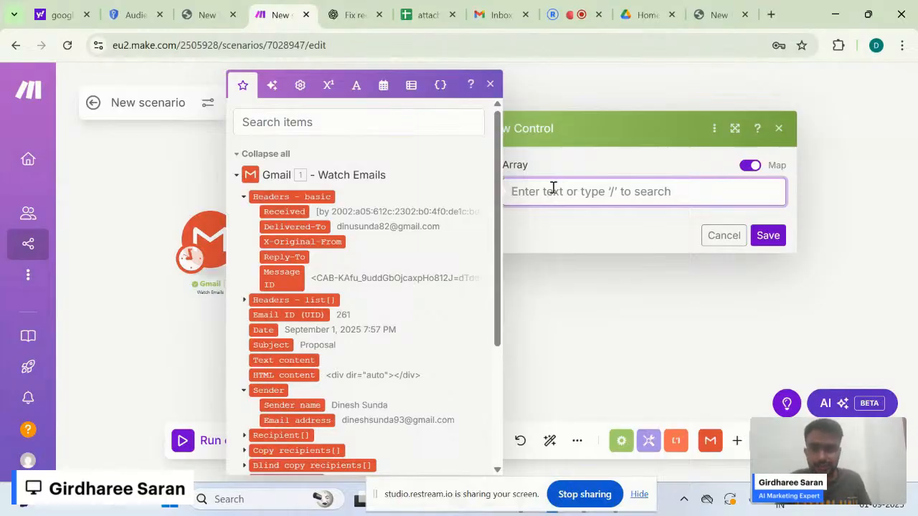
click(396, 127)
text(att)
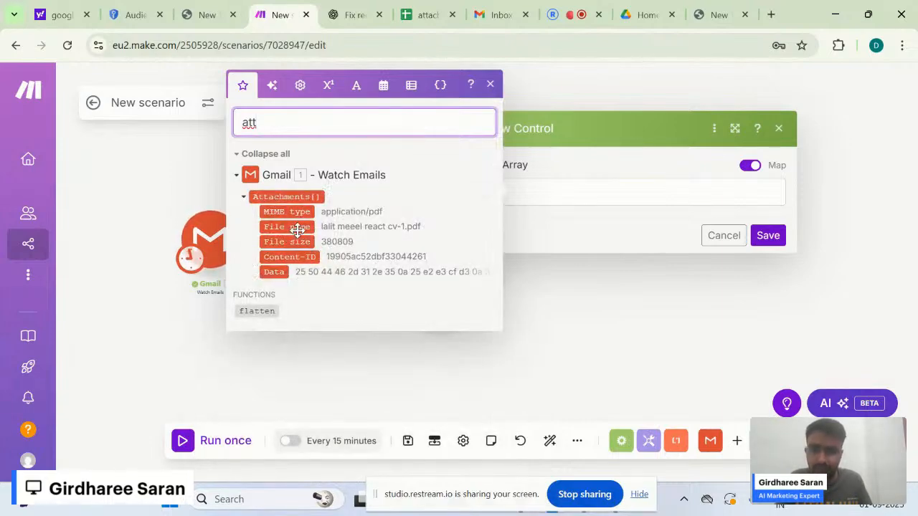
click(280, 195)
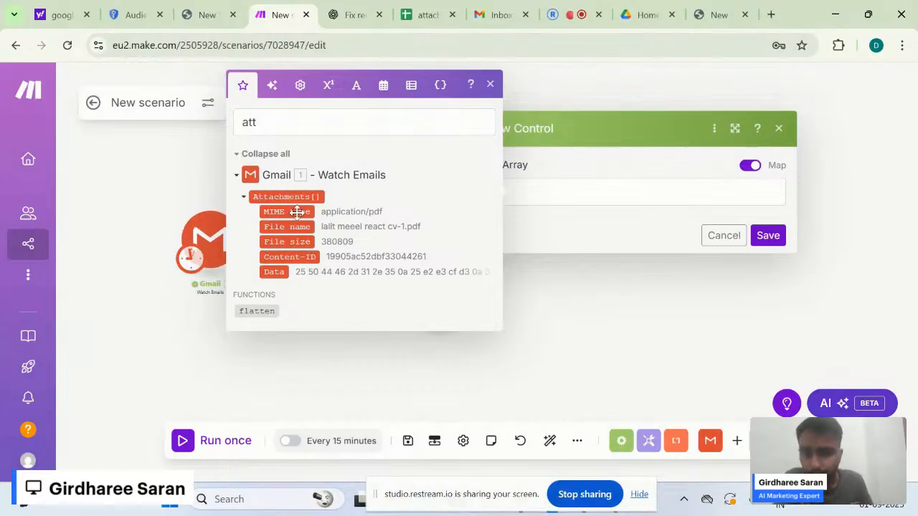
drag(291, 212, 552, 194)
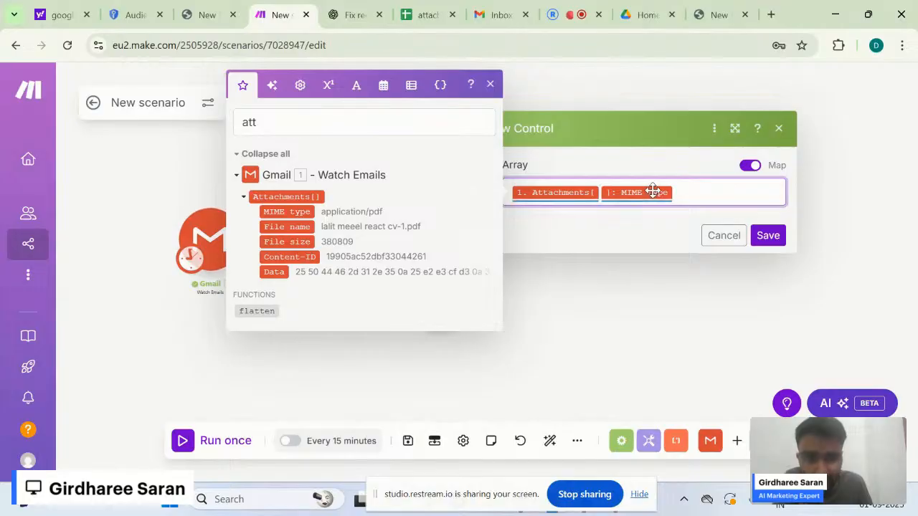
click(682, 195)
key(BackSpace)
key(BackSpace)
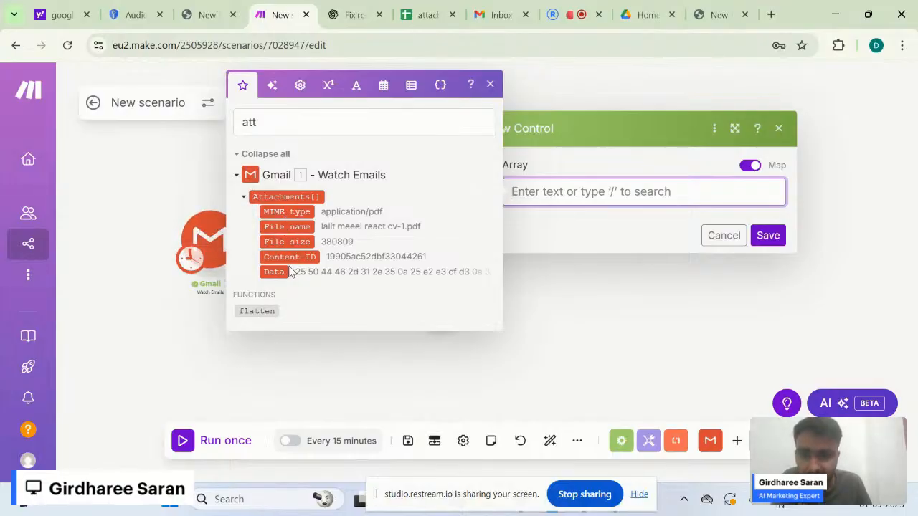
click(259, 196)
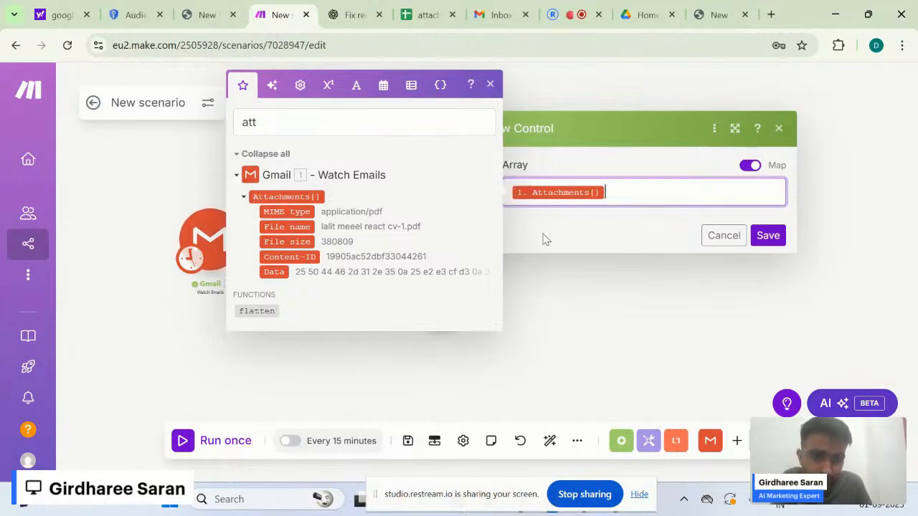
click(548, 237)
click(767, 237)
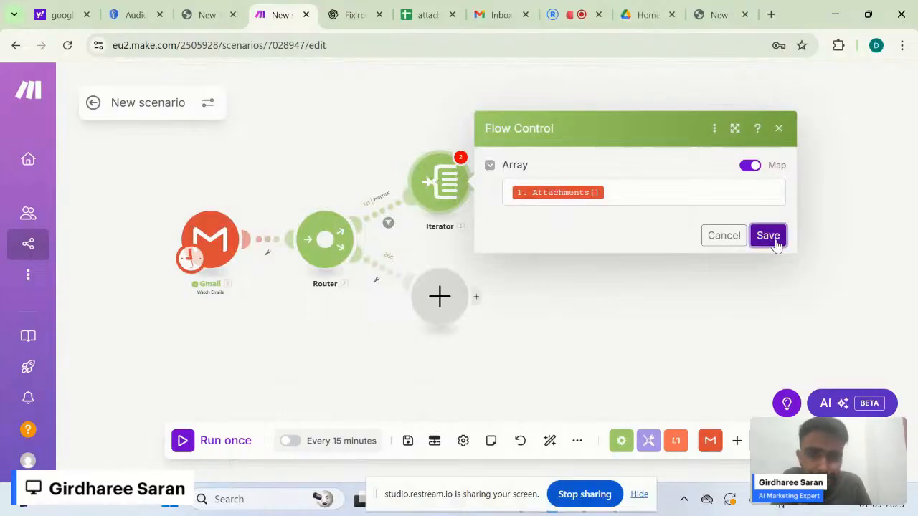
drag(541, 226, 493, 218)
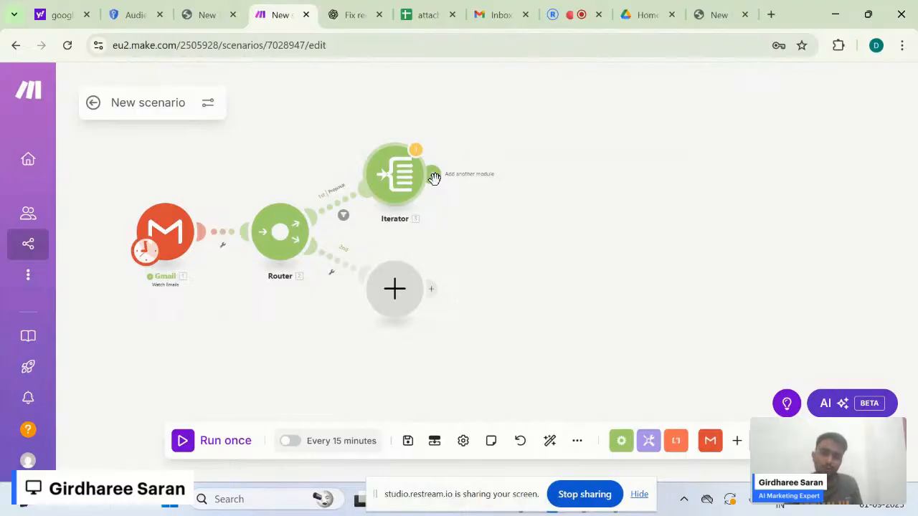
click(383, 191)
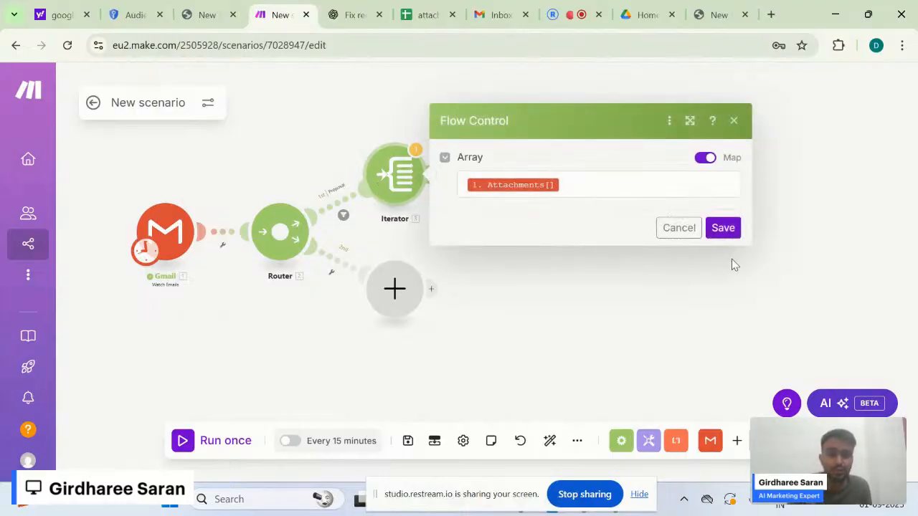
click(723, 228)
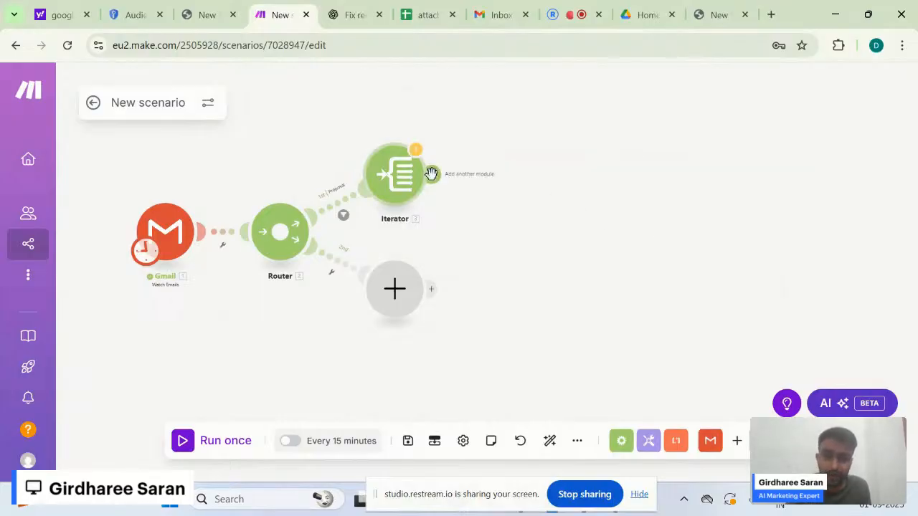
- Add a Google Drive 'Upload a File' module after the Iterator
click(431, 174)
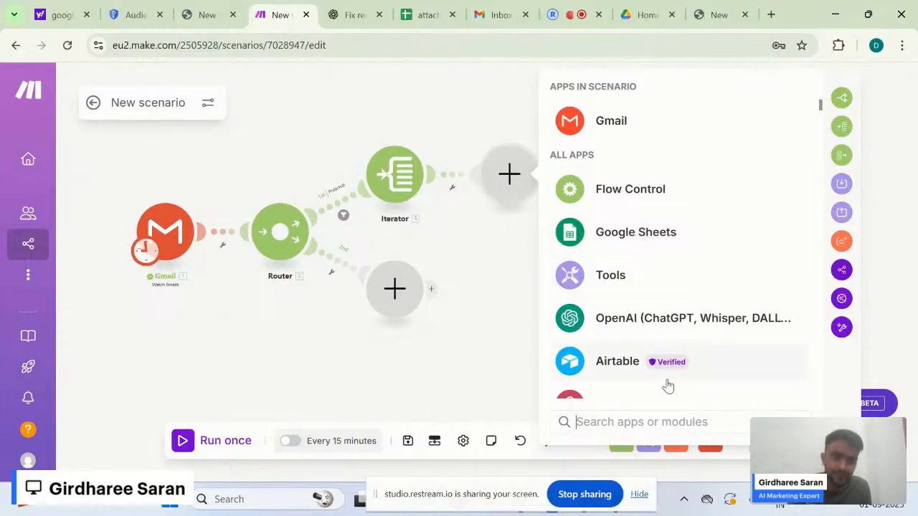
click(647, 422)
text(drive)
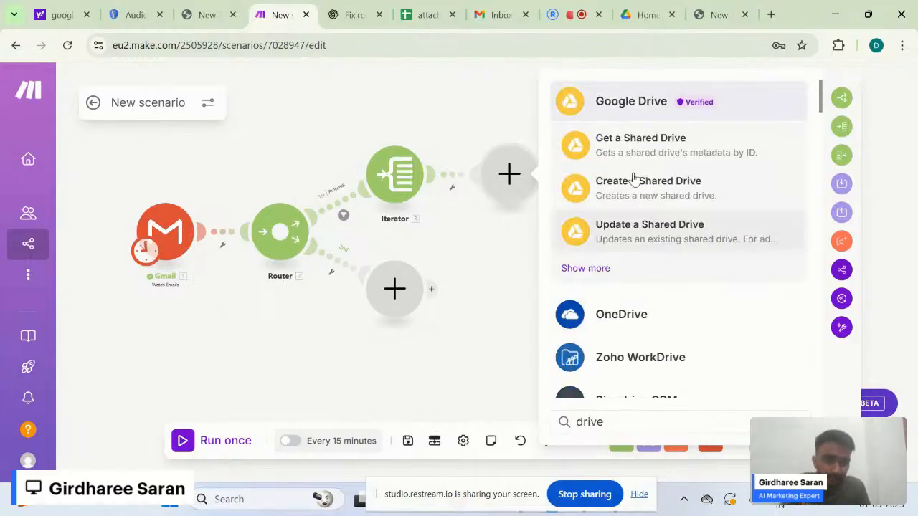
click(622, 109)
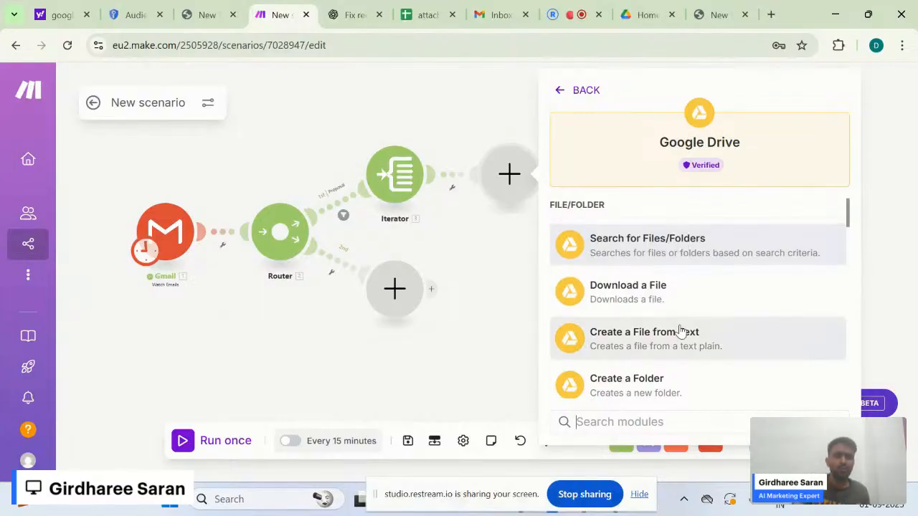
scroll(709, 295, down, 1)
scroll(709, 294, down, 2)
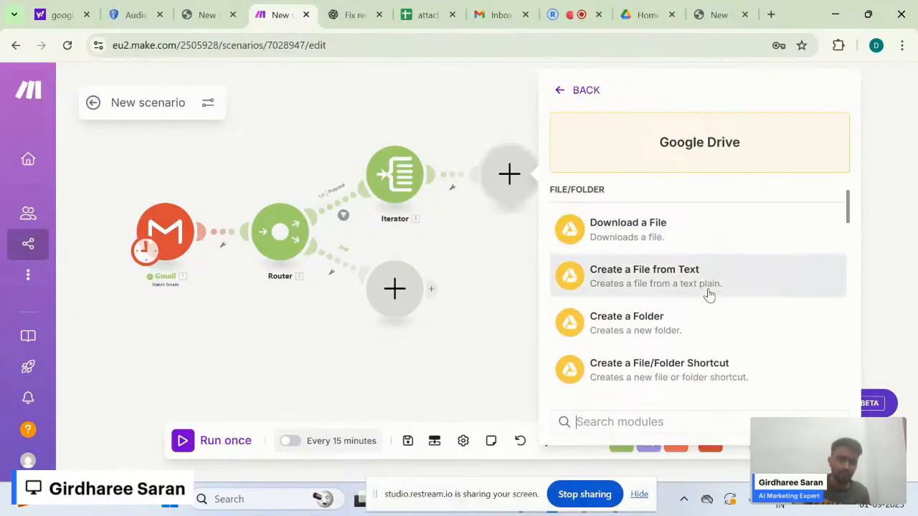
scroll(698, 304, down, 1)
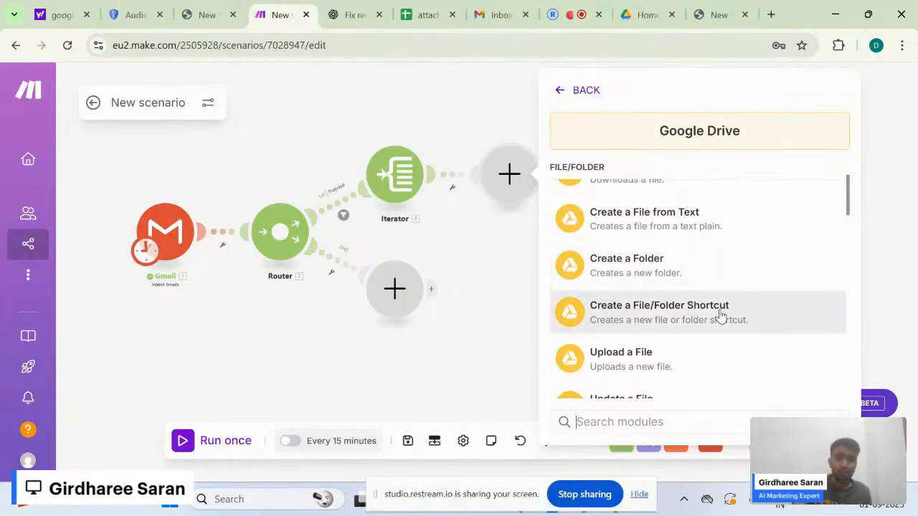
scroll(721, 316, down, 2)
scroll(721, 316, down, 3)
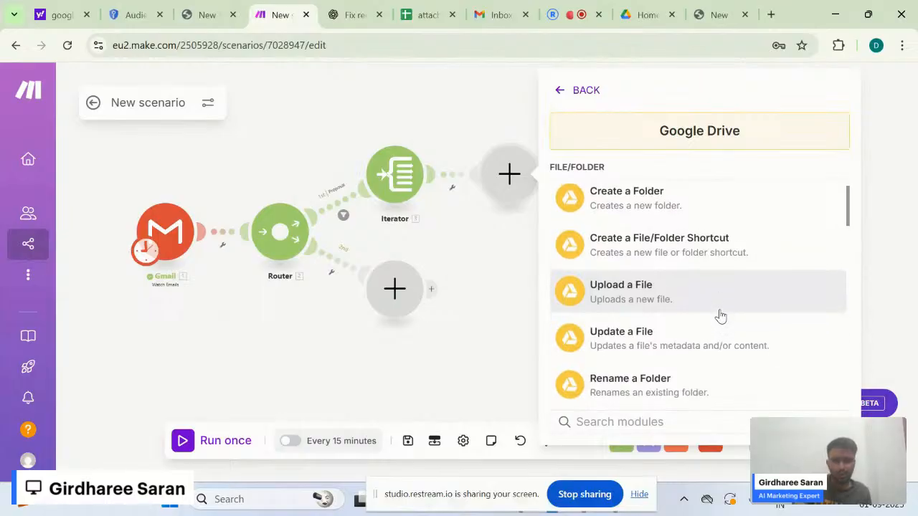
scroll(720, 315, up, 2)
scroll(720, 315, up, 5)
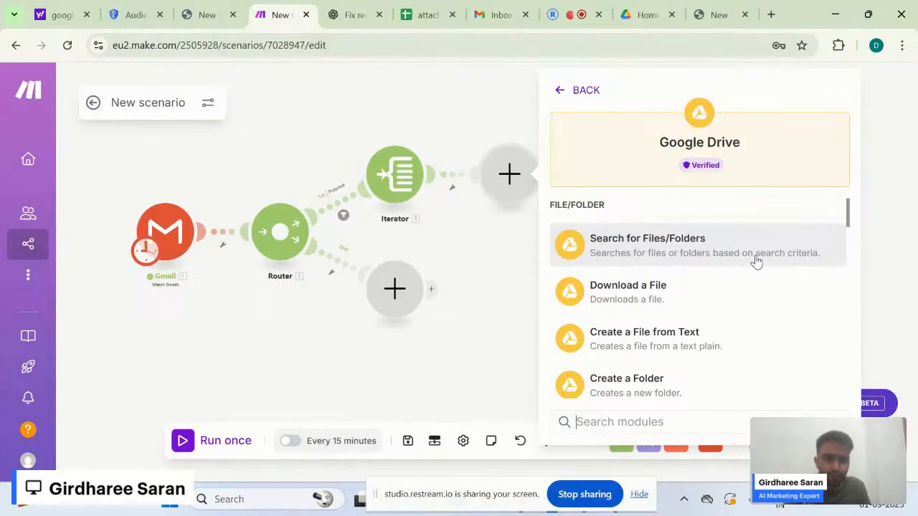
scroll(720, 311, down, 1)
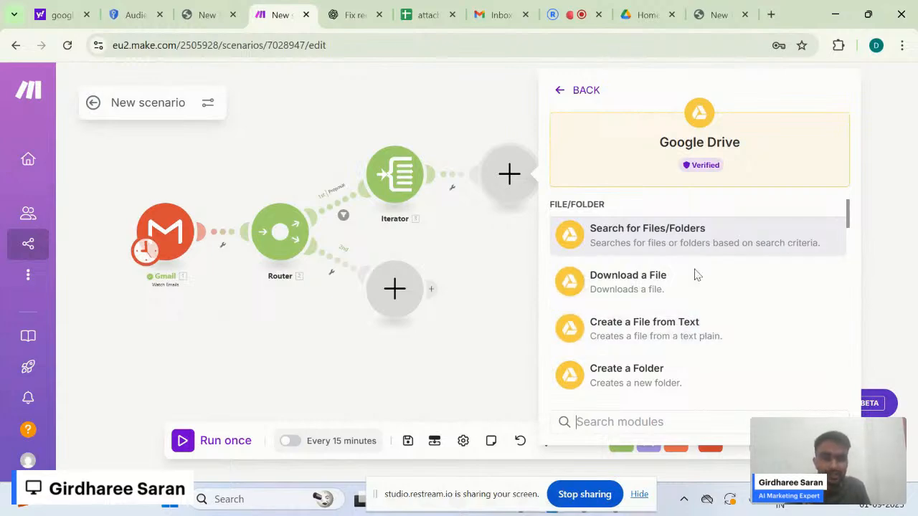
scroll(660, 327, down, 1)
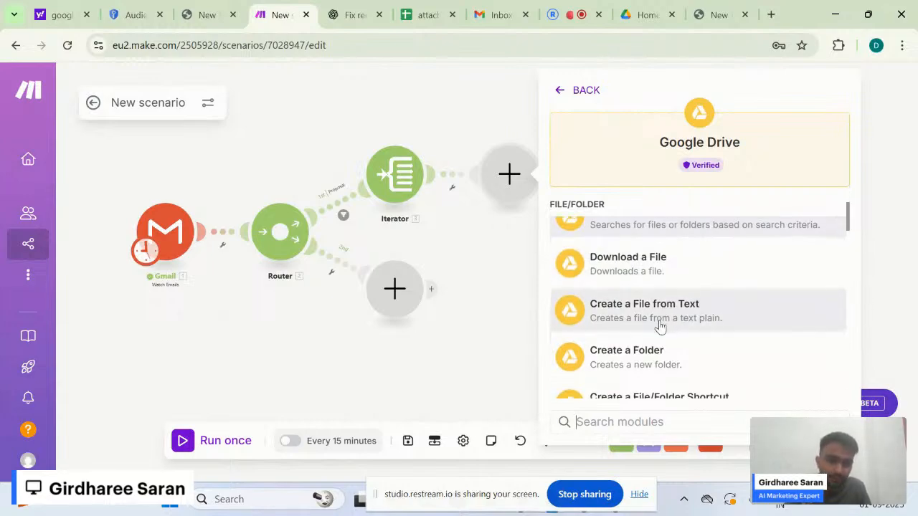
scroll(660, 327, down, 2)
scroll(660, 327, down, 1)
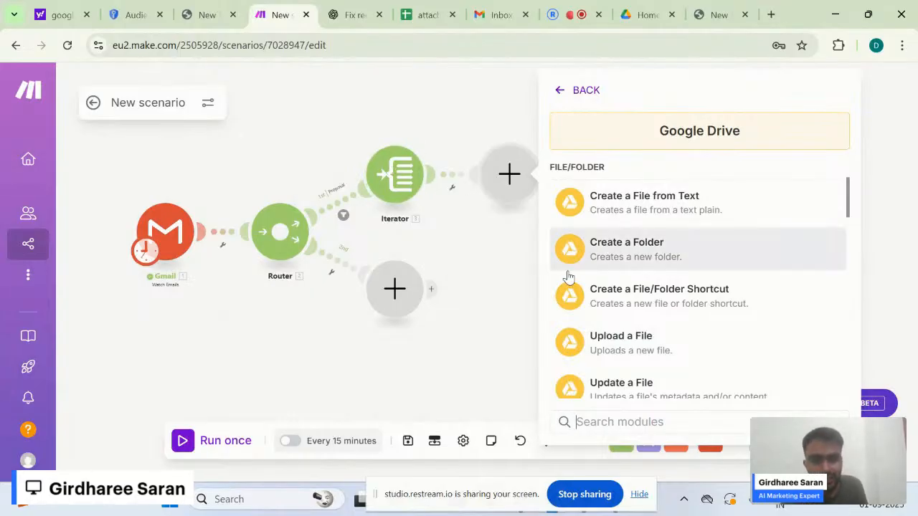
click(640, 348)
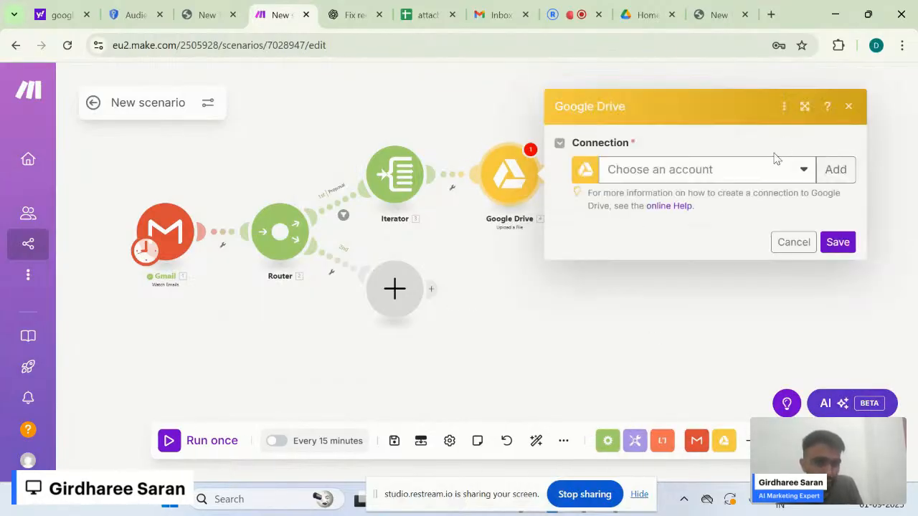
- Check the existing Google connections list without choosing any
click(770, 169)
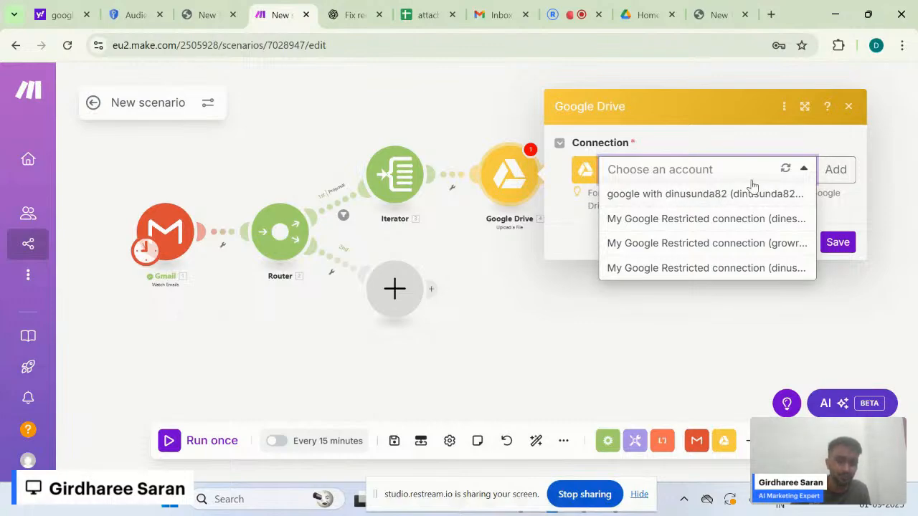
click(571, 226)
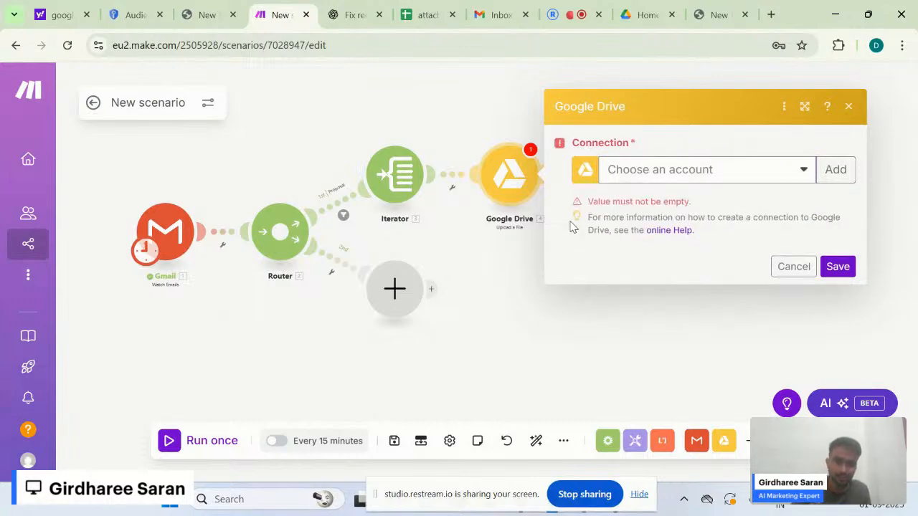
click(709, 172)
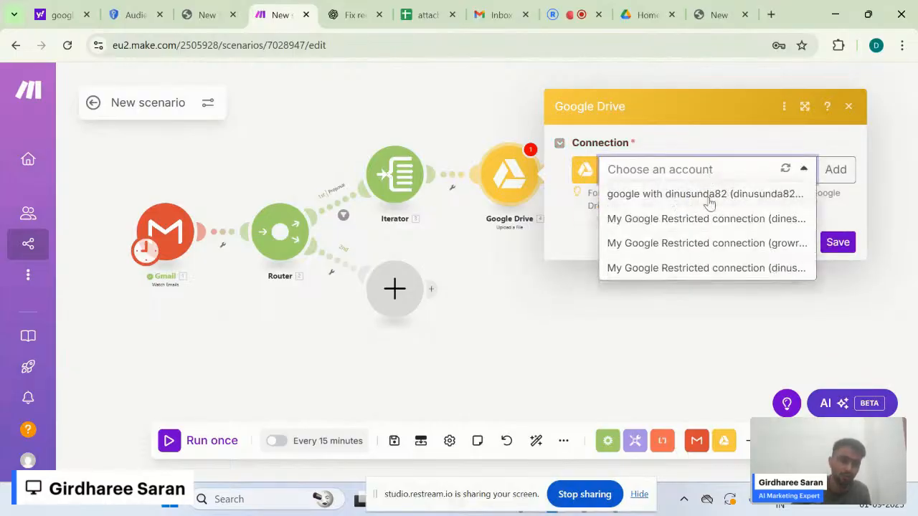
click(580, 227)
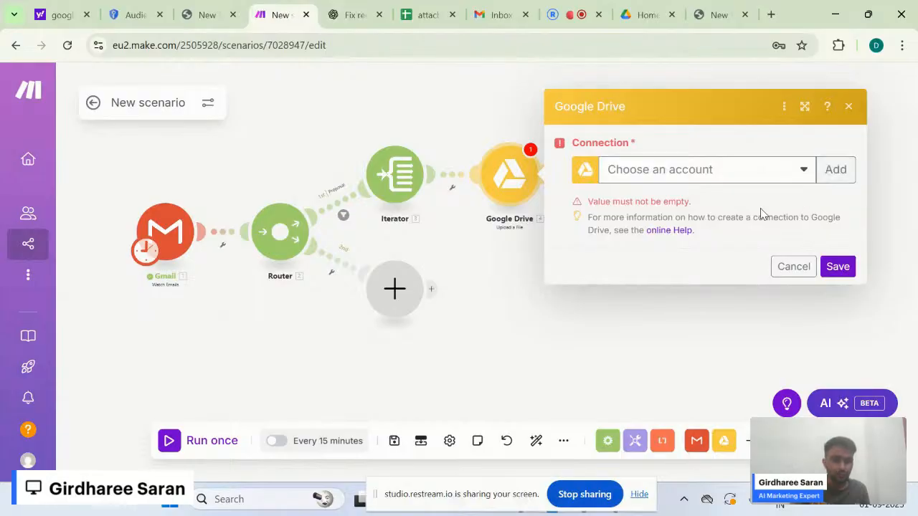
click(817, 169)
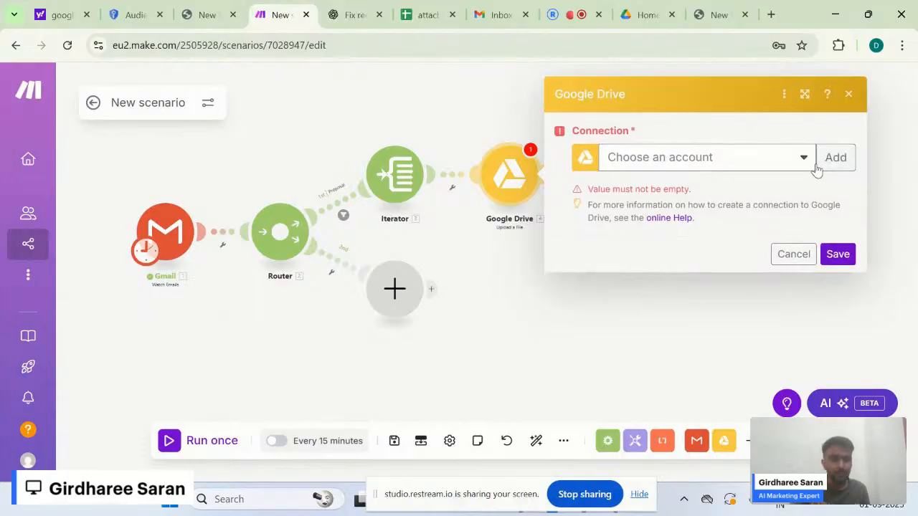
click(775, 166)
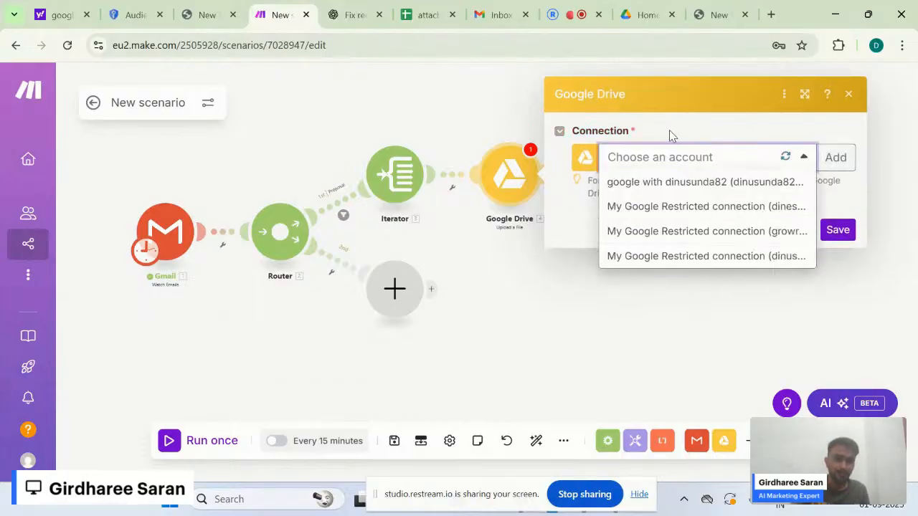
click(577, 196)
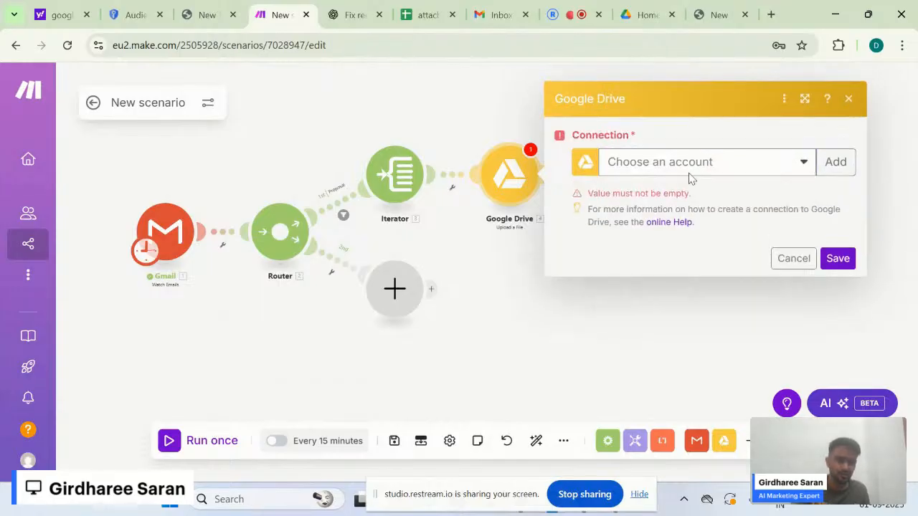
- Start a new Google connection with advanced settings on, exposing the Client ID and Client Secret fields
click(835, 164)
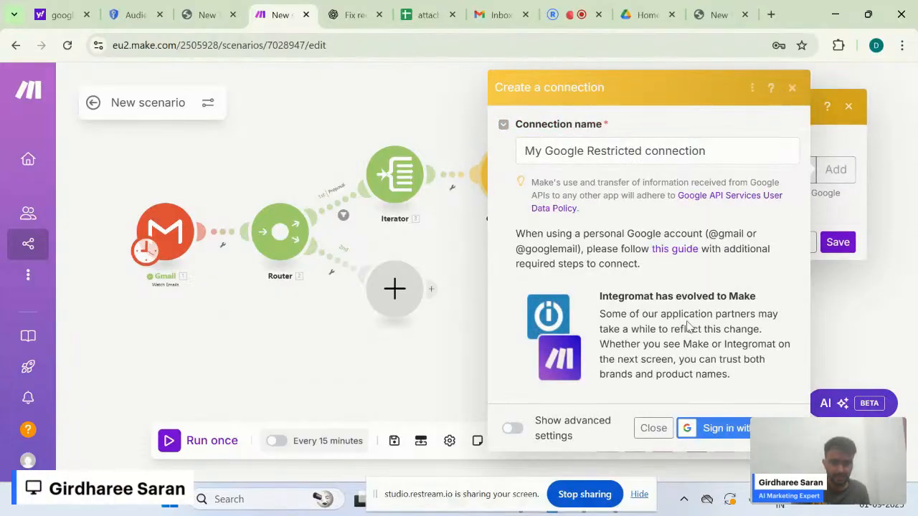
click(512, 428)
scroll(596, 418, down, 2)
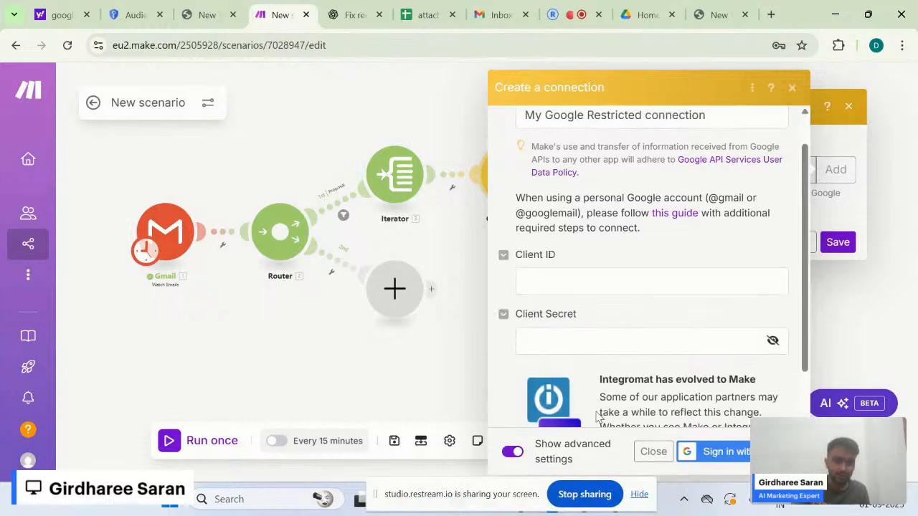
scroll(606, 383, down, 1)
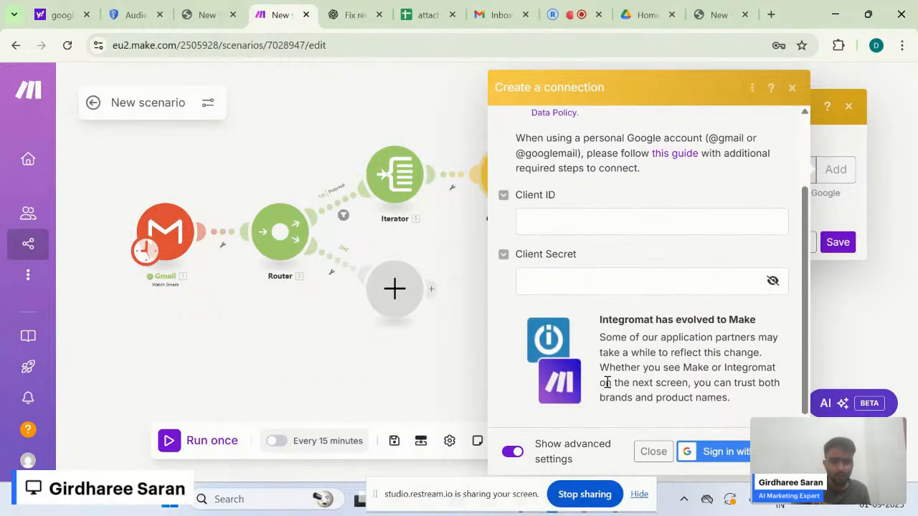
click(535, 264)
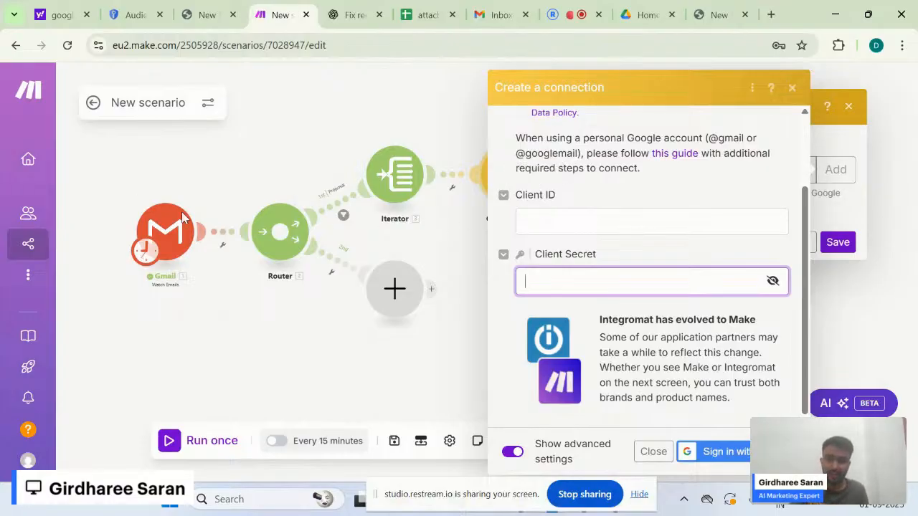
click(552, 208)
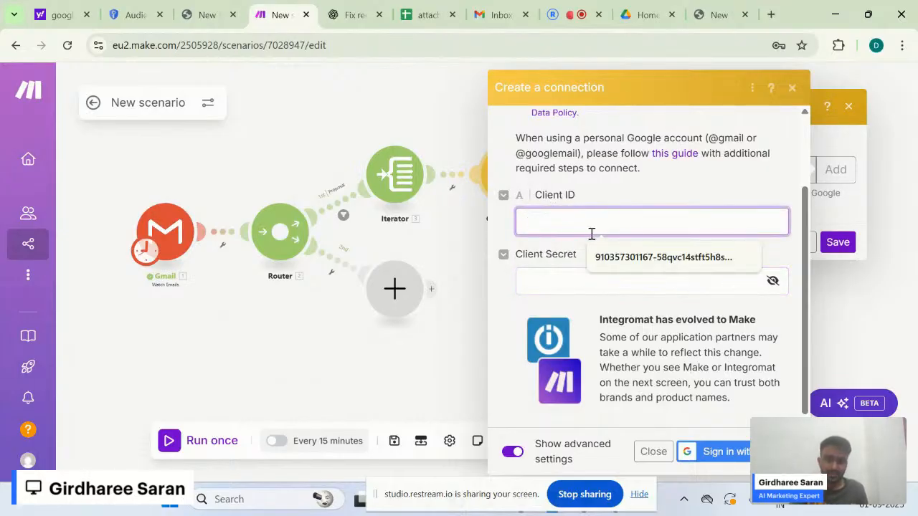
click(543, 281)
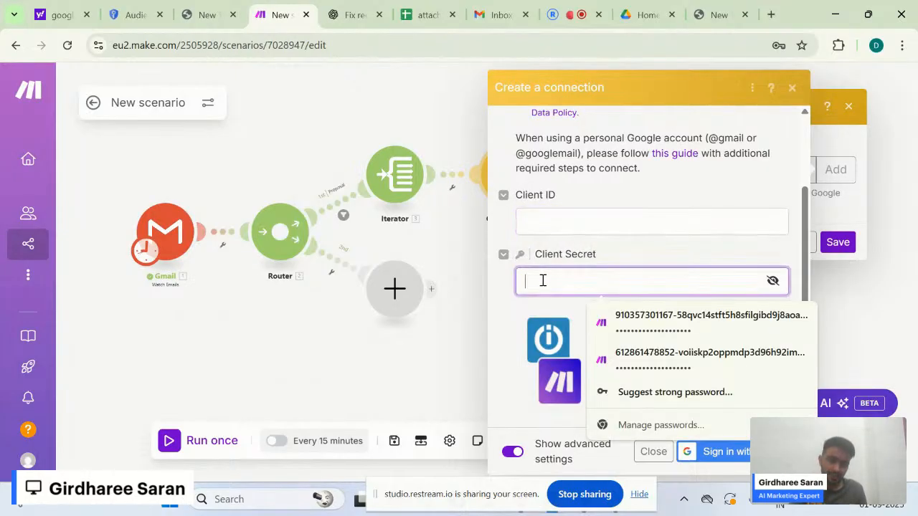
click(605, 257)
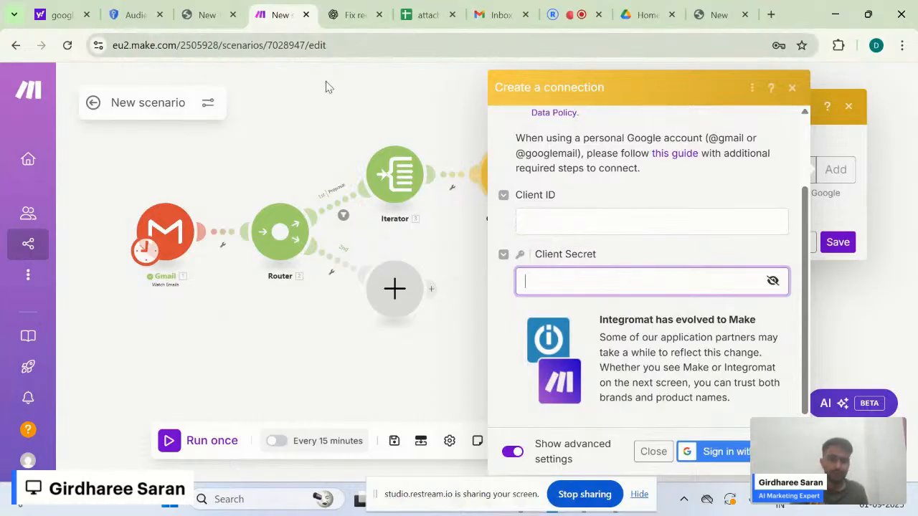
- Enable the Google Drive API for the makedotcom1 project in Google Cloud Console
click(136, 10)
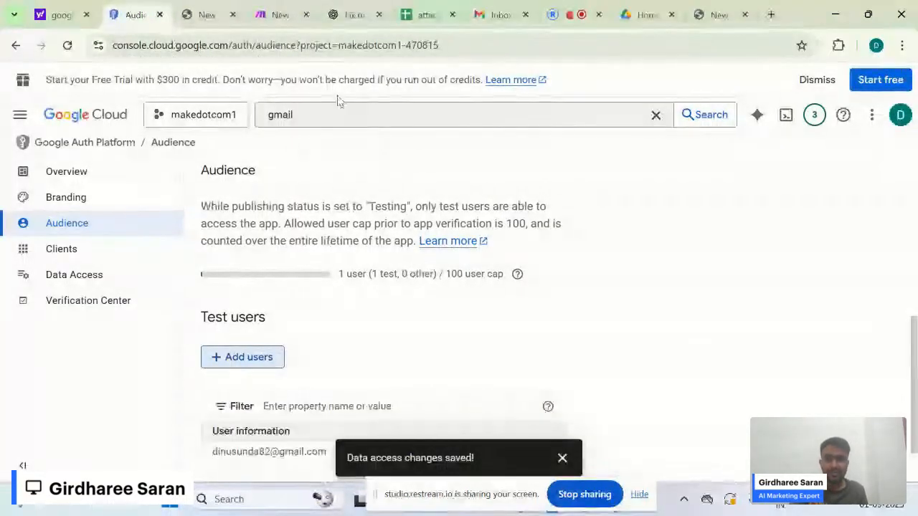
click(325, 121)
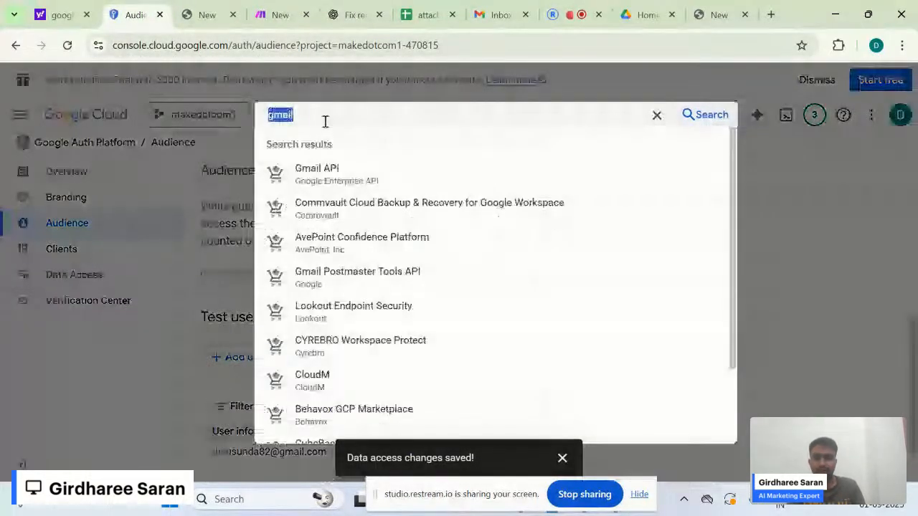
text(drive)
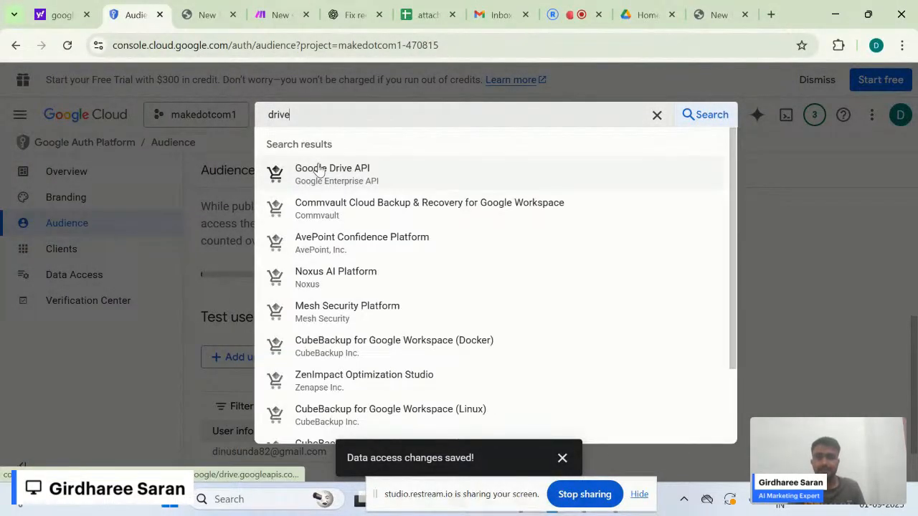
click(321, 169)
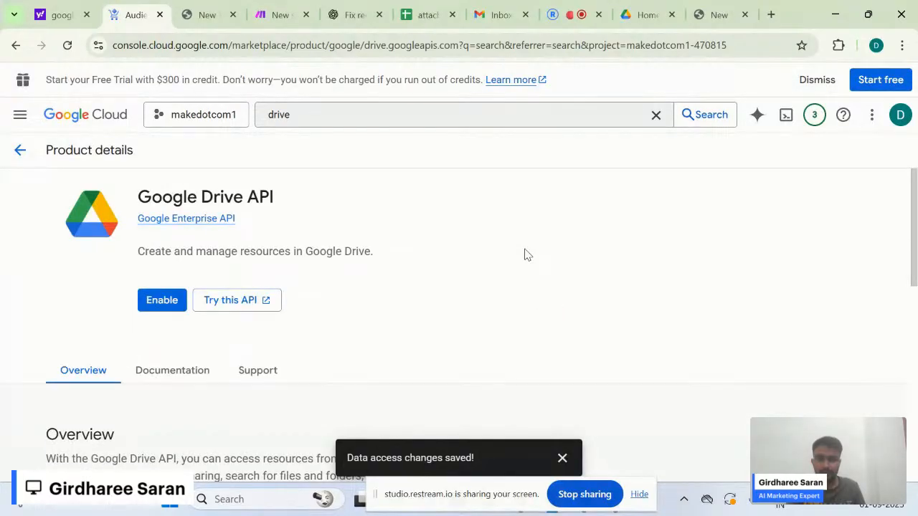
click(155, 290)
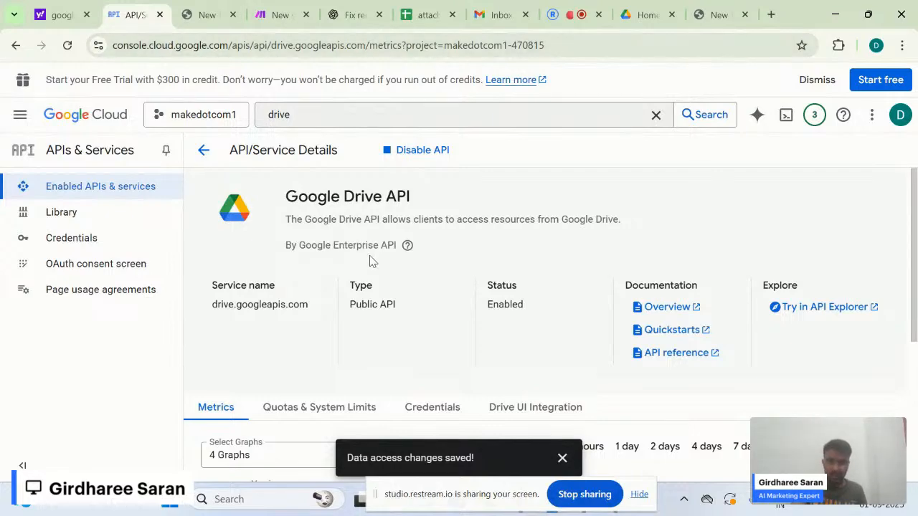
mouse_move(408, 245)
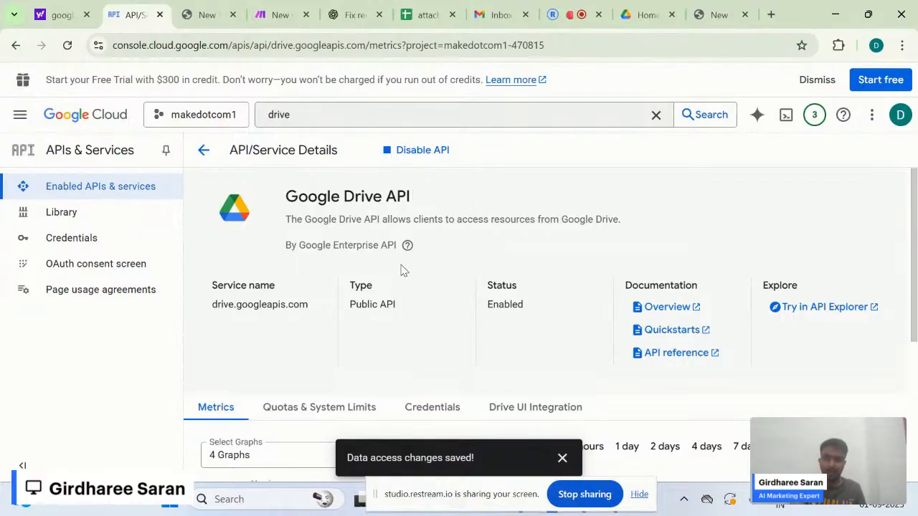
scroll(403, 270, down, 1)
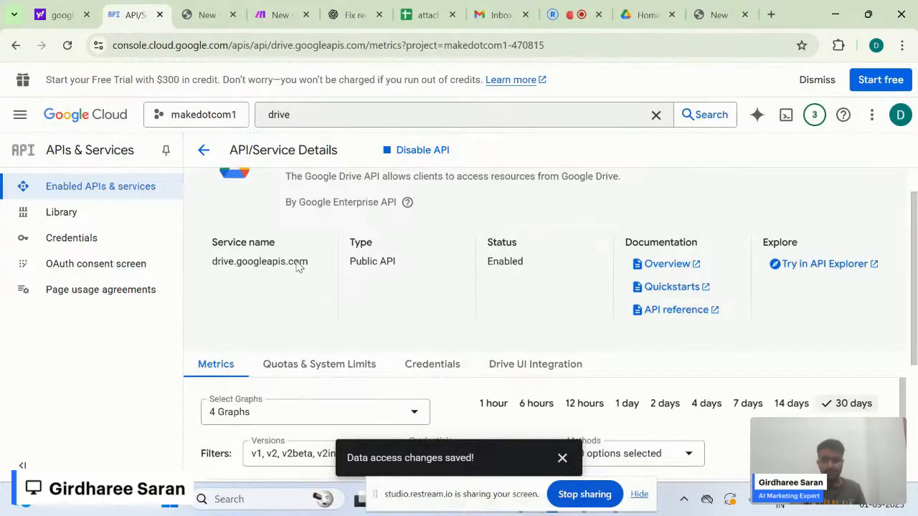
- Copy the client ID from the Notepad notes into the connection's Client ID field
click(279, 15)
click(551, 234)
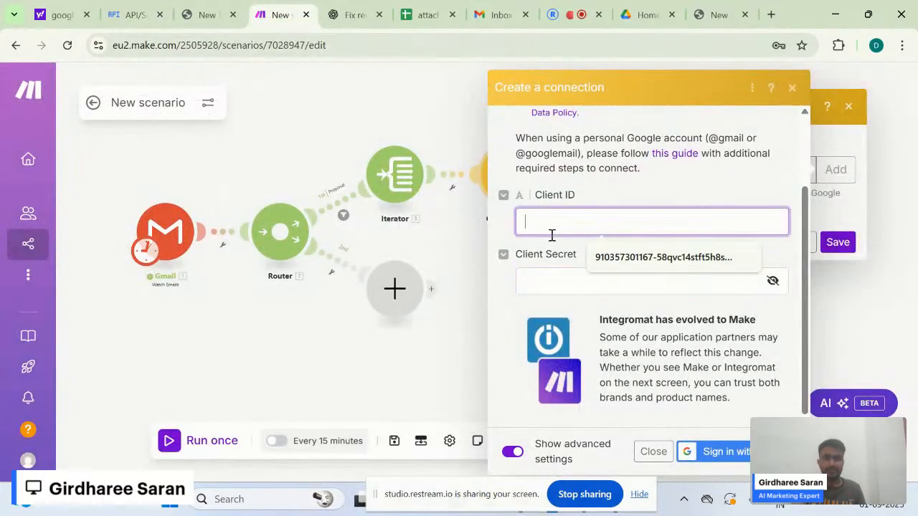
key(alt+Tab)
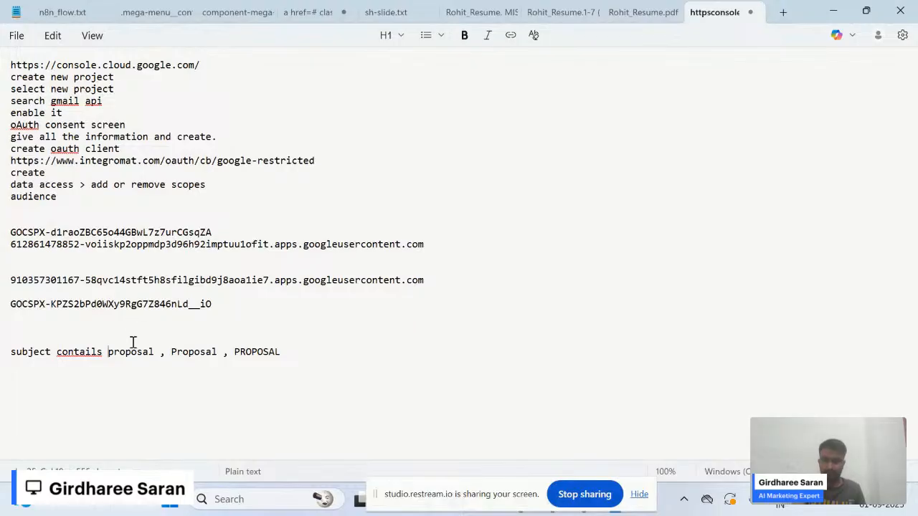
triple_click(128, 305)
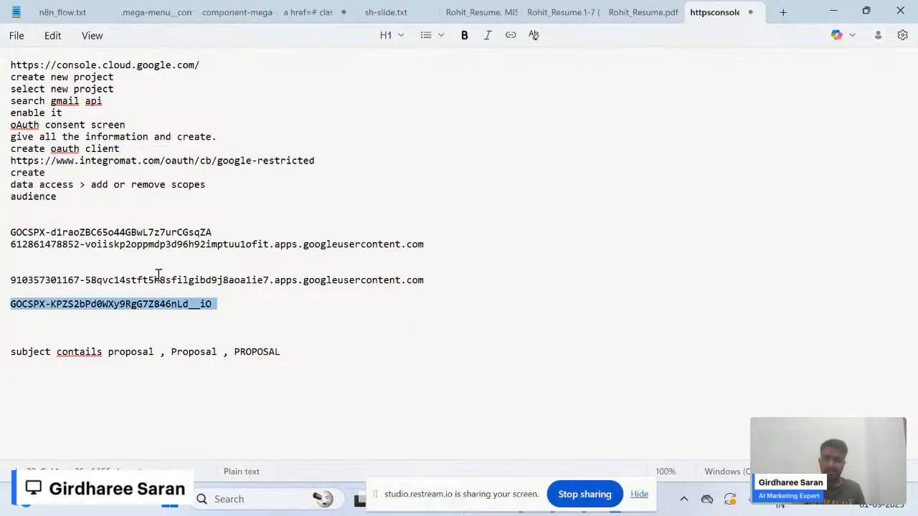
triple_click(171, 280)
key(ctrl+c)
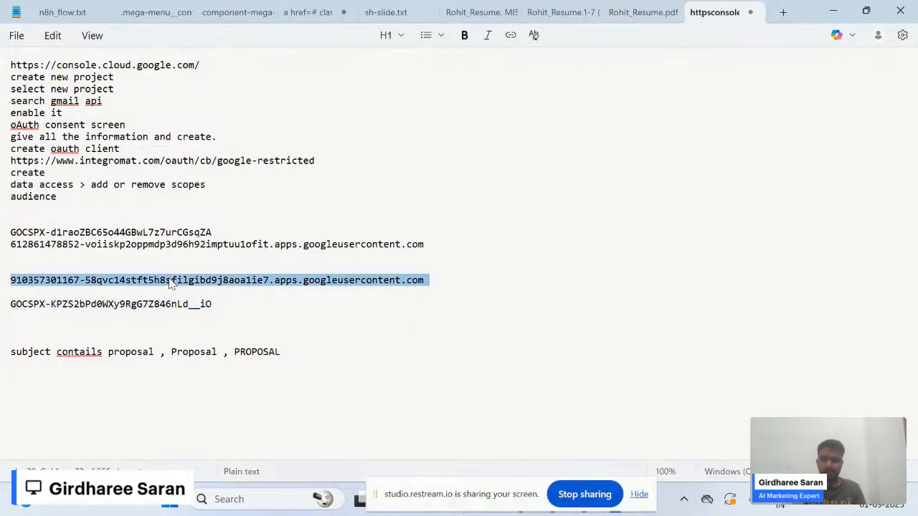
key(alt+Tab)
key(ctrl+v)
- Copy the client secret from the notes into the Client Secret field
key(alt+Tab)
triple_click(168, 305)
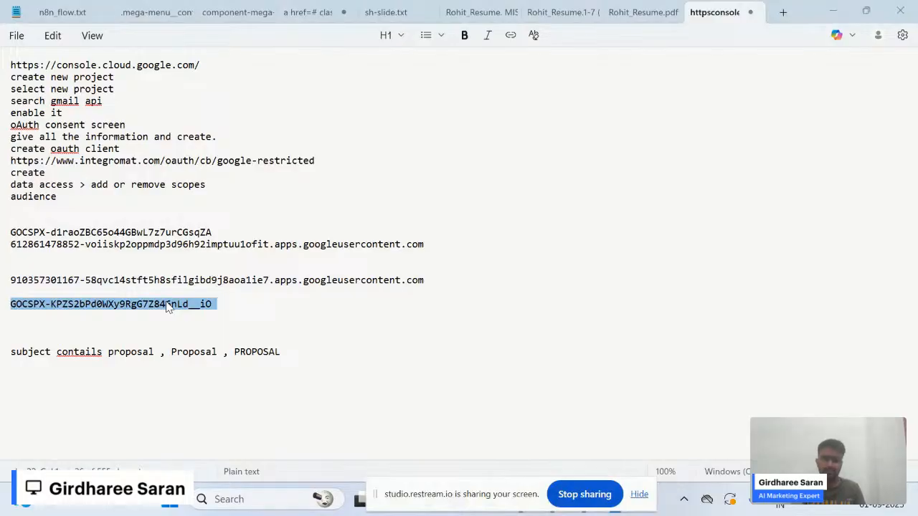
key(ctrl+c)
key(alt+Tab)
click(656, 286)
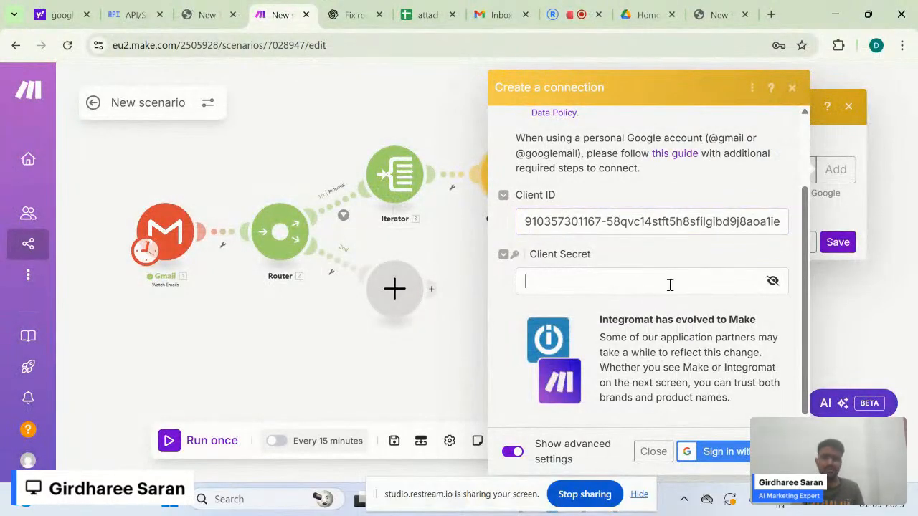
key(ctrl+v)
click(522, 308)
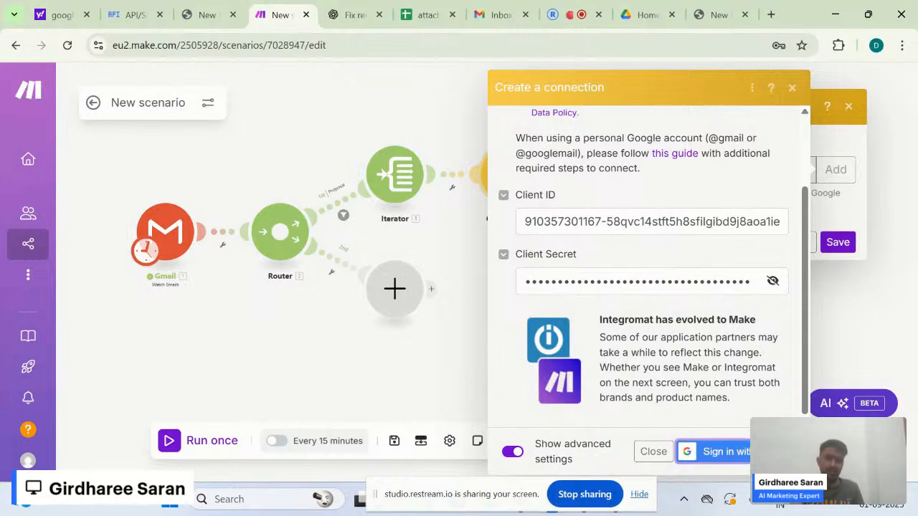
- Sign in with Google, pass the unverified-app warning, and grant integromat.com Google Drive access
click(717, 451)
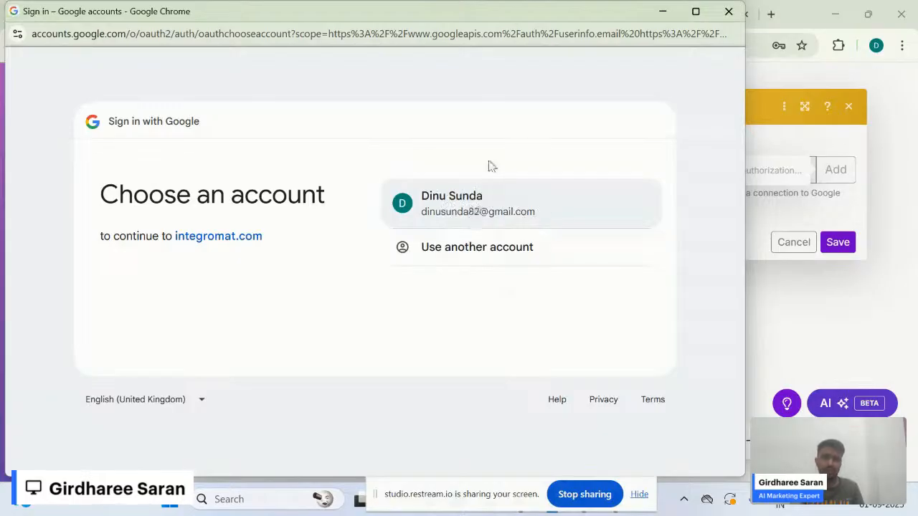
click(433, 201)
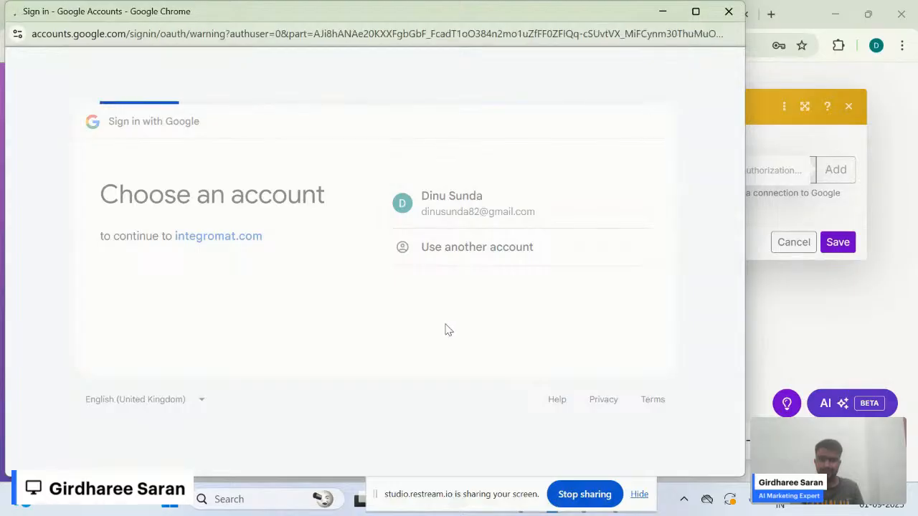
click(499, 337)
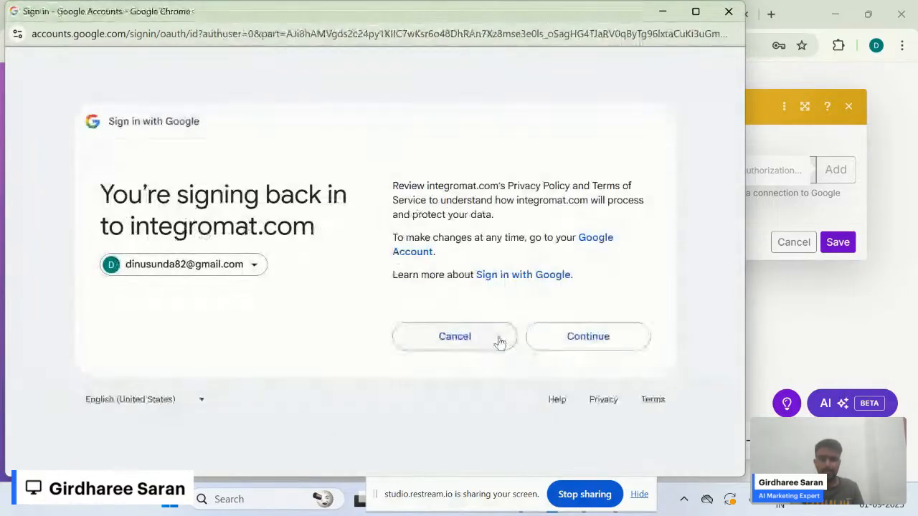
click(585, 337)
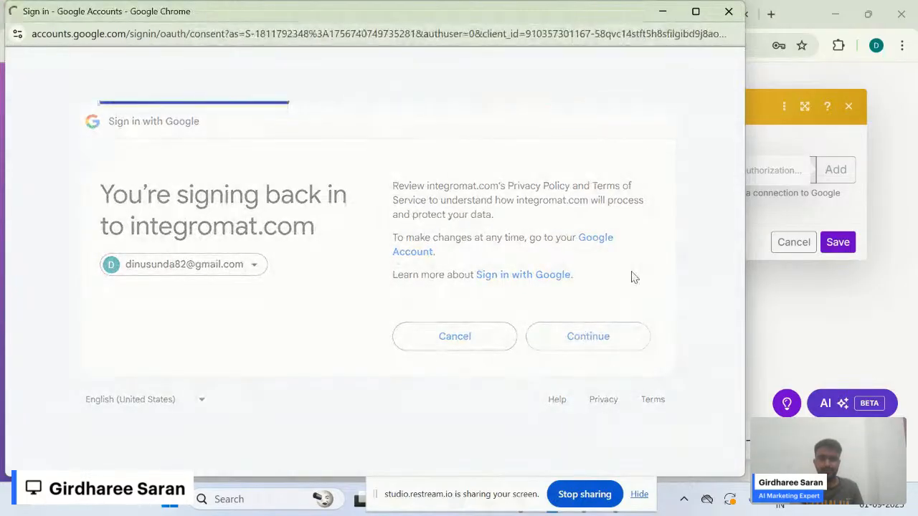
scroll(512, 303, down, 4)
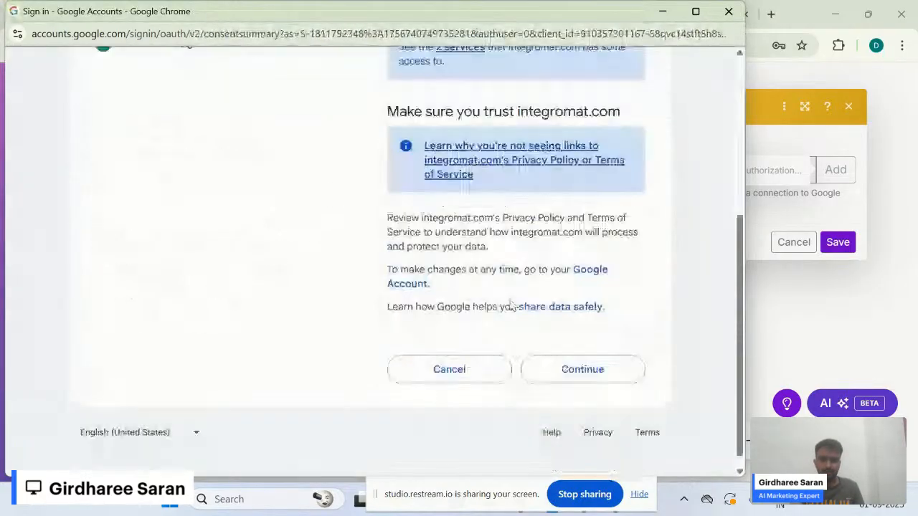
scroll(510, 304, up, 3)
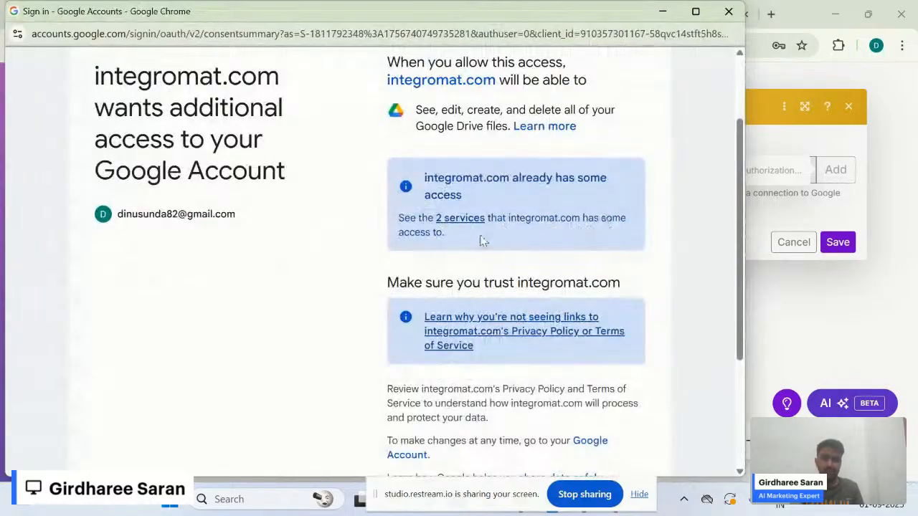
scroll(435, 262, down, 1)
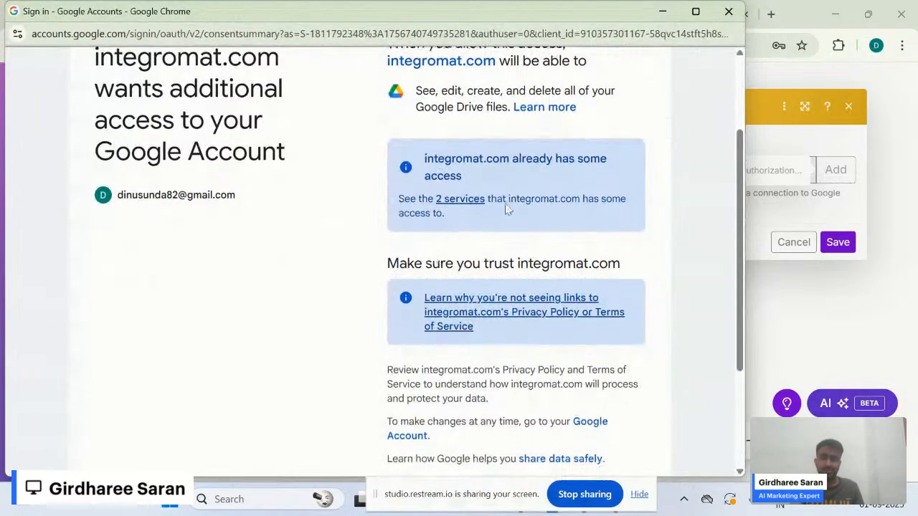
scroll(482, 257, down, 2)
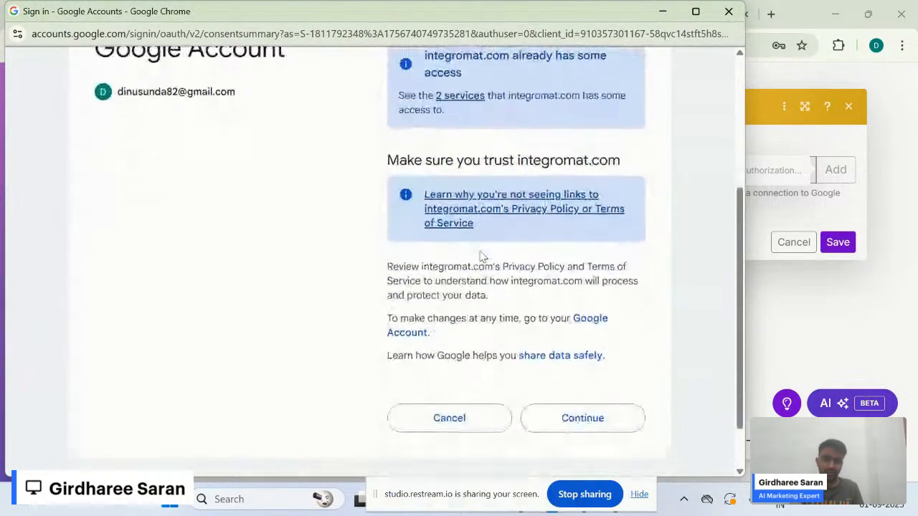
click(567, 425)
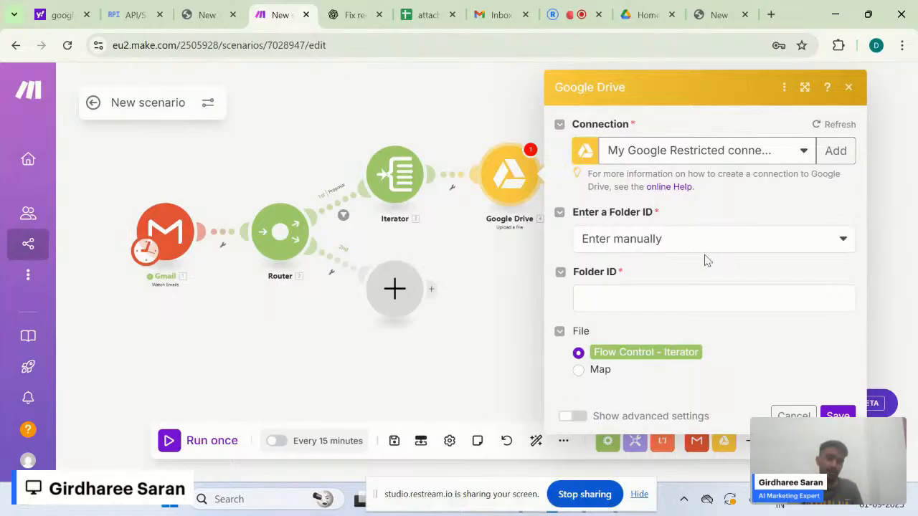
- Set the upload destination to the root folder / of My Drive, selected from a list
click(727, 254)
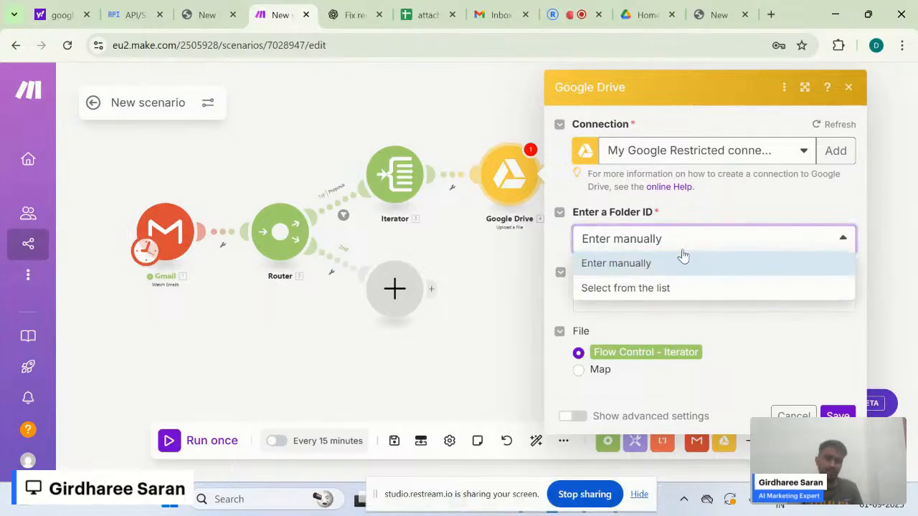
click(689, 261)
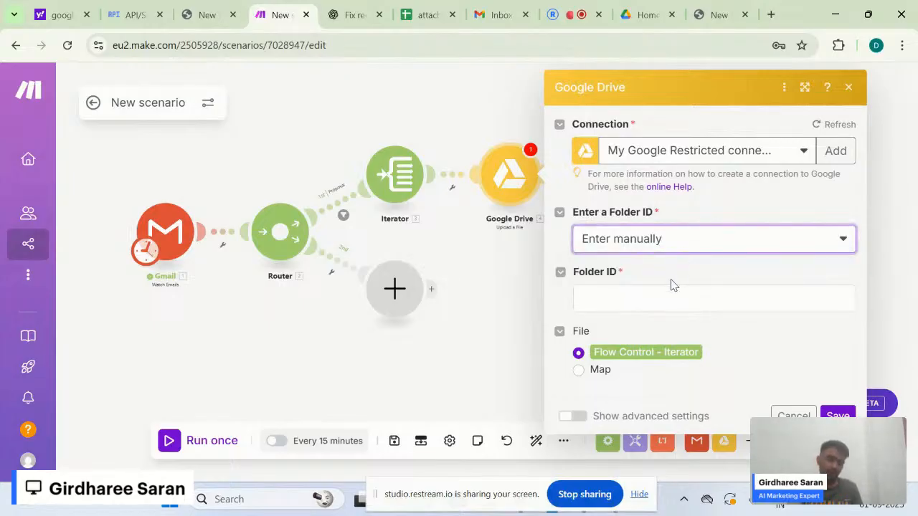
click(712, 256)
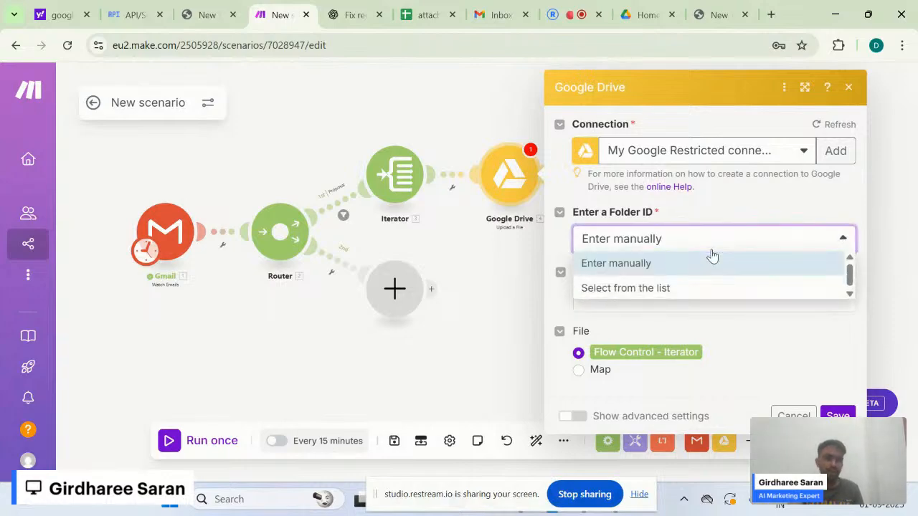
click(660, 289)
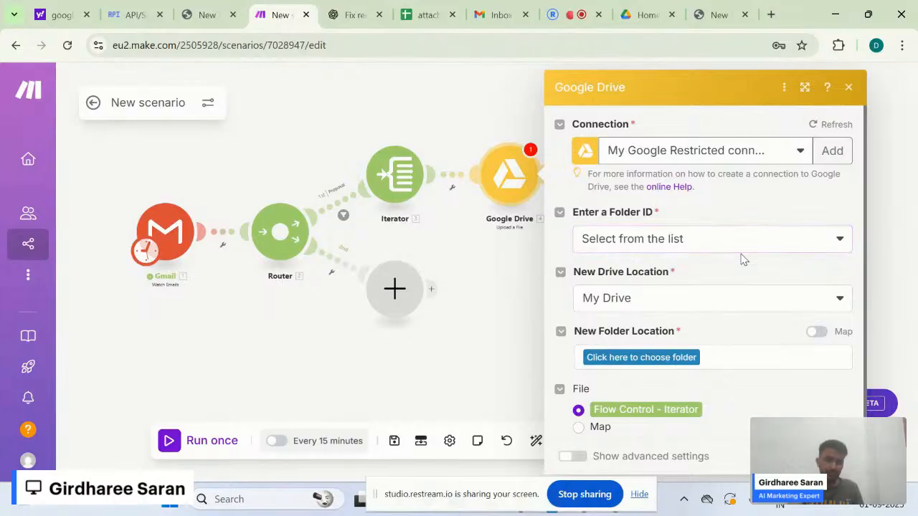
click(654, 299)
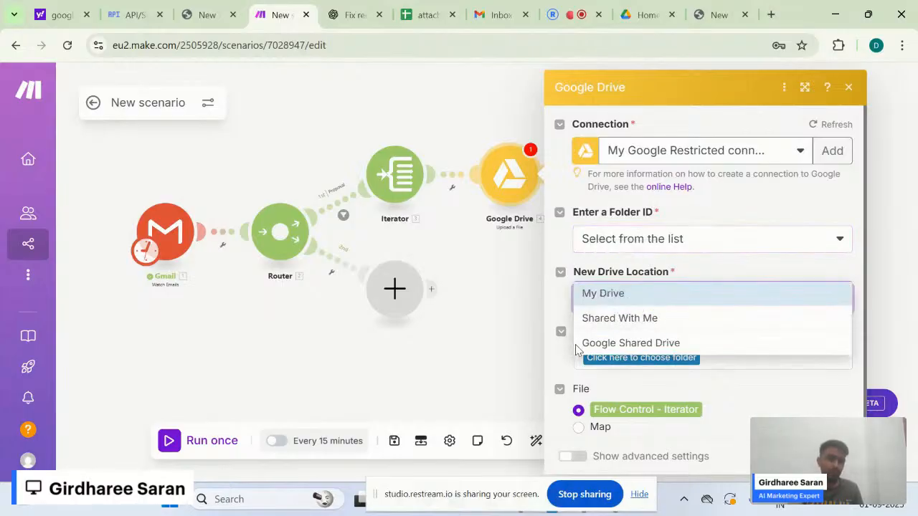
click(635, 293)
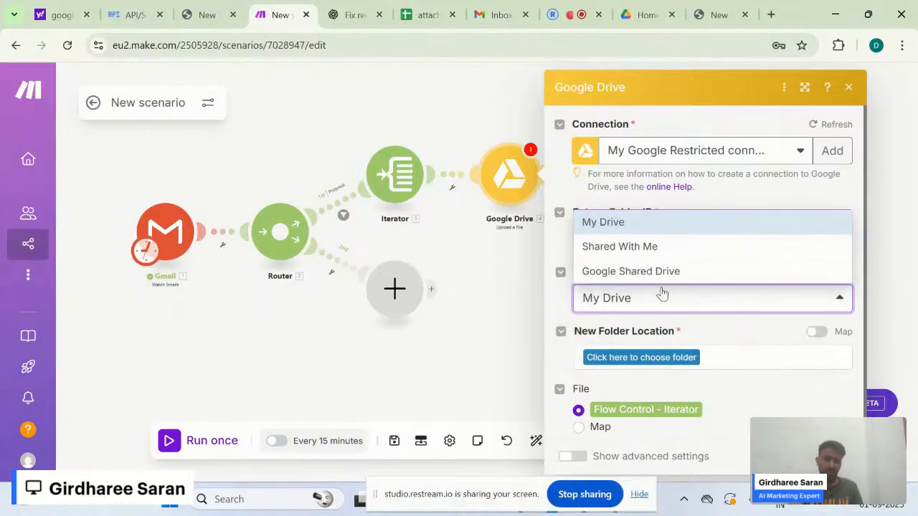
click(642, 227)
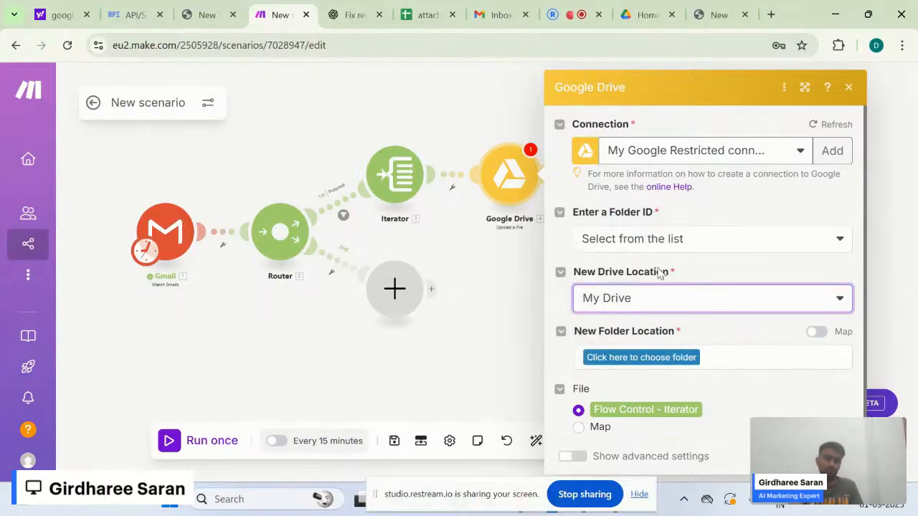
click(693, 270)
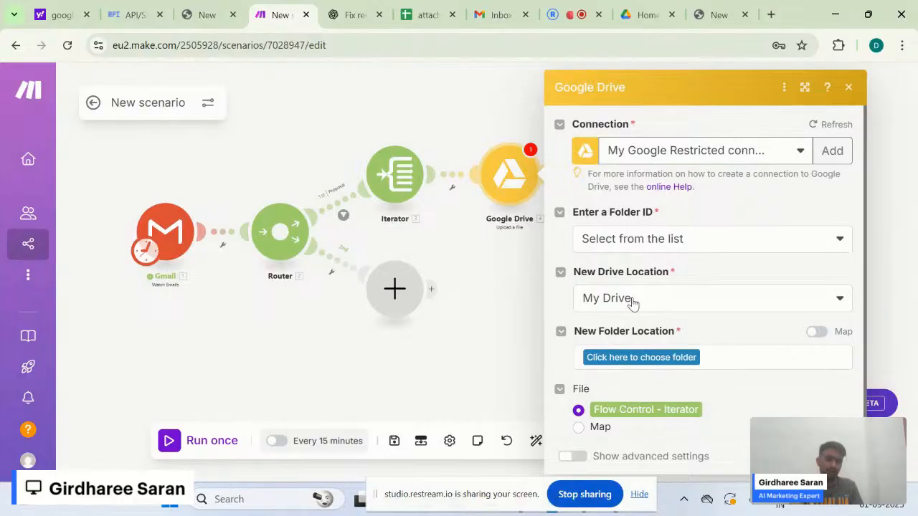
scroll(688, 322, down, 1)
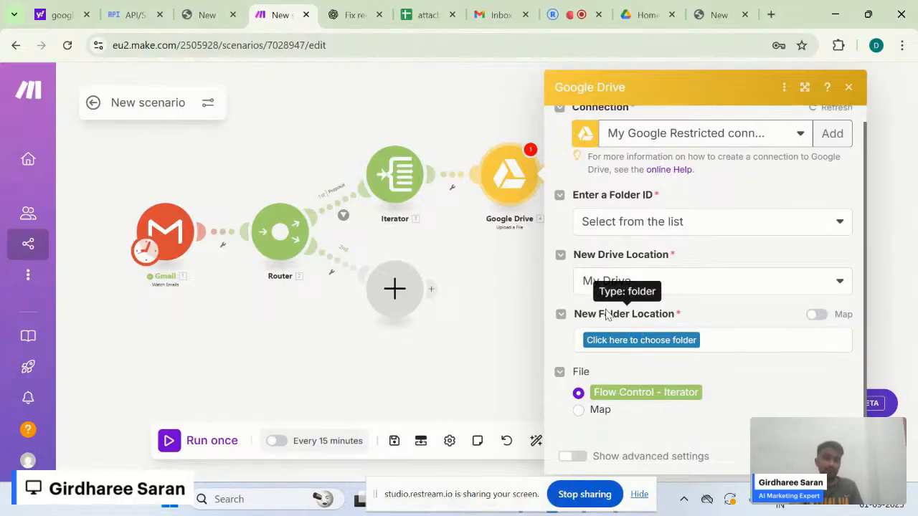
click(617, 340)
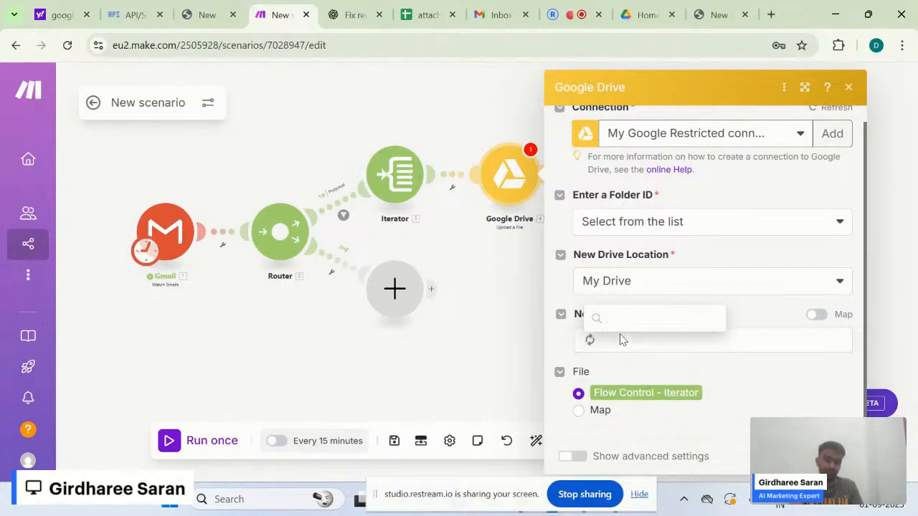
click(638, 303)
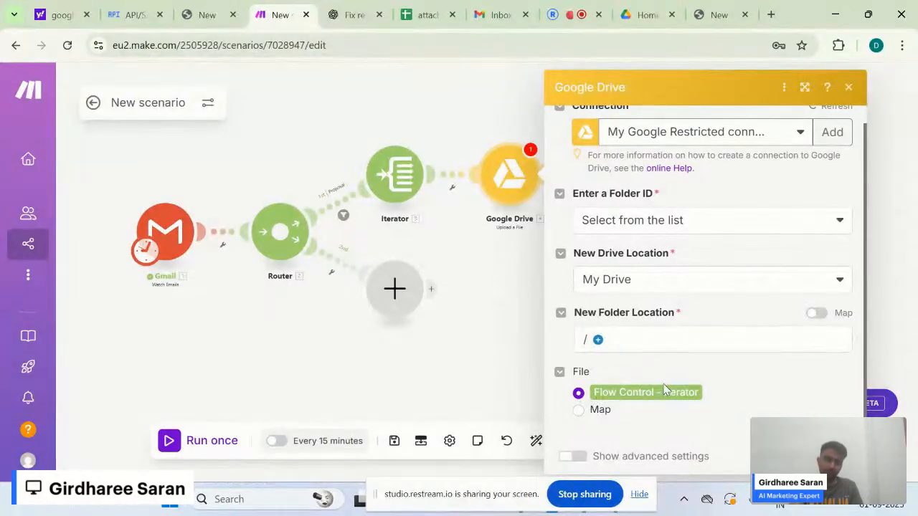
- Take the uploaded file from the Iterator output and save the Google Drive module settings
click(579, 410)
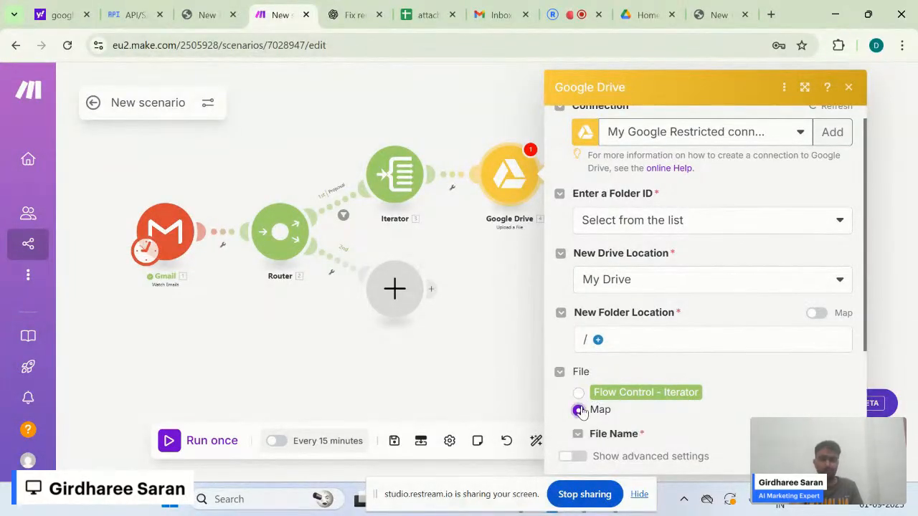
scroll(649, 410, down, 2)
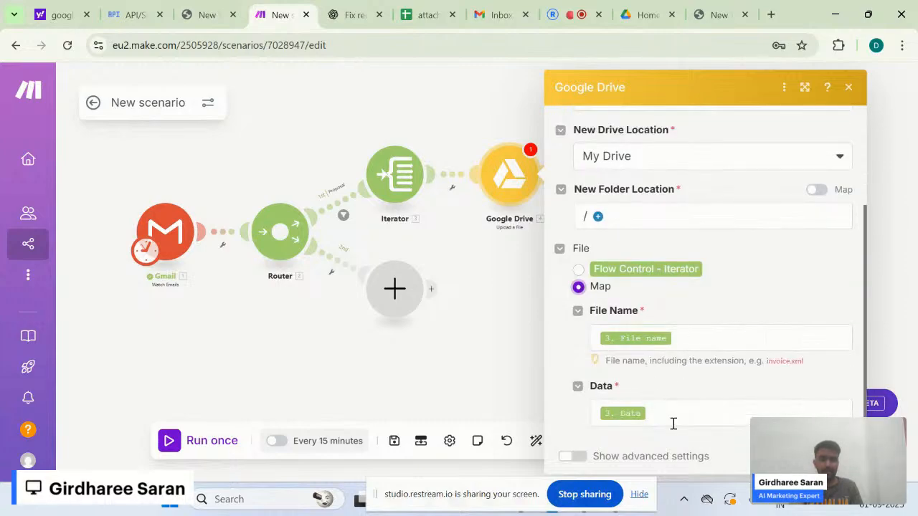
click(577, 273)
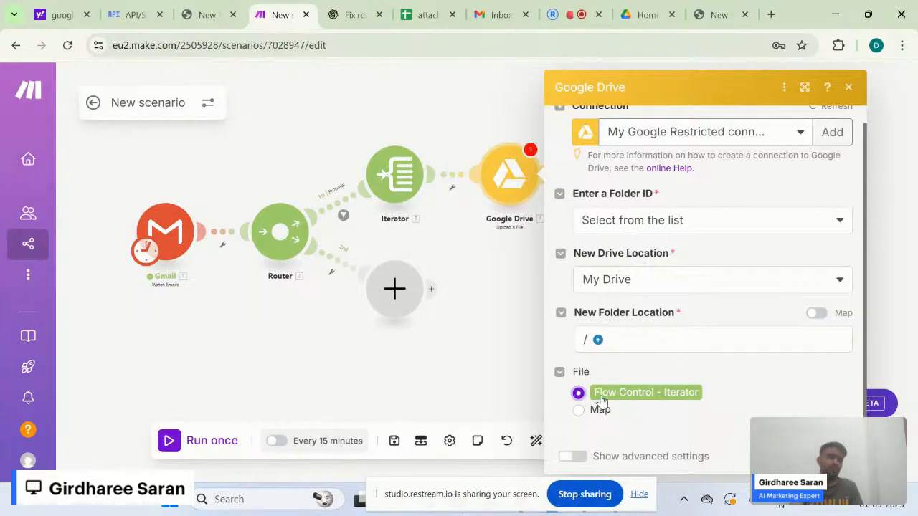
drag(591, 394, 602, 394)
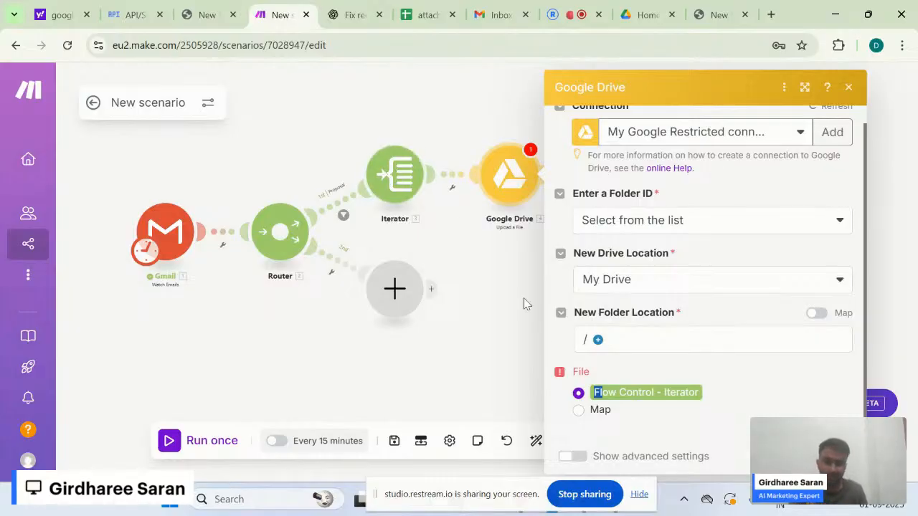
click(608, 404)
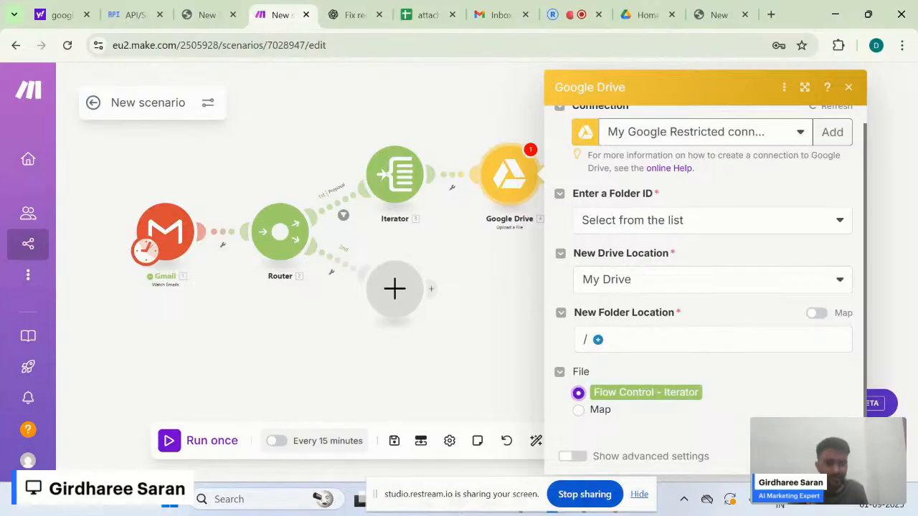
click(831, 456)
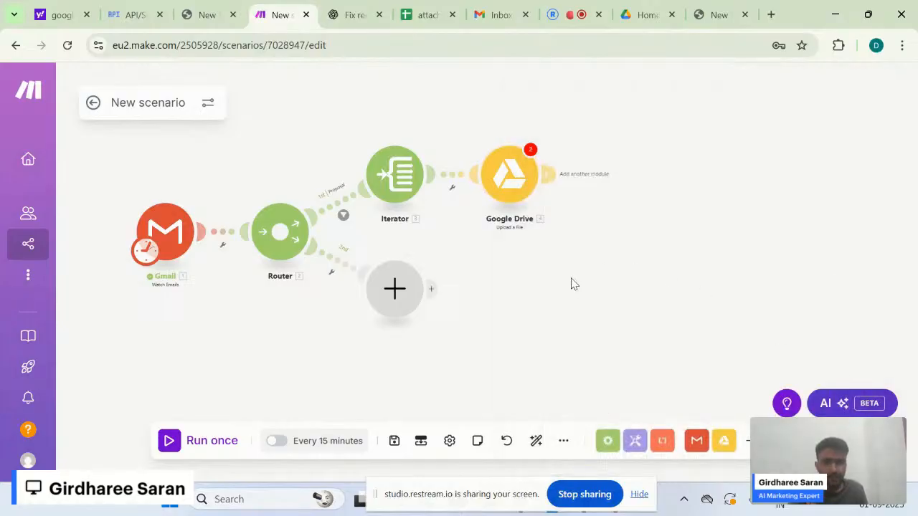
click(530, 151)
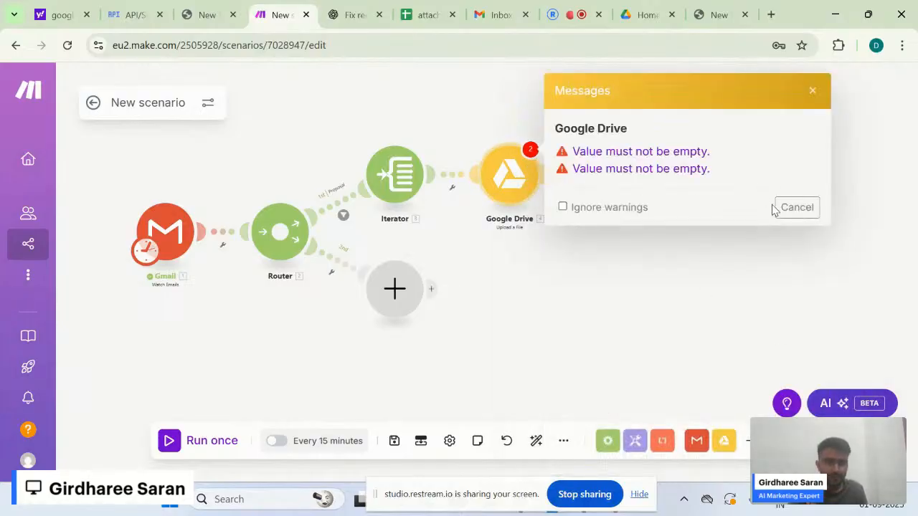
click(781, 210)
click(502, 176)
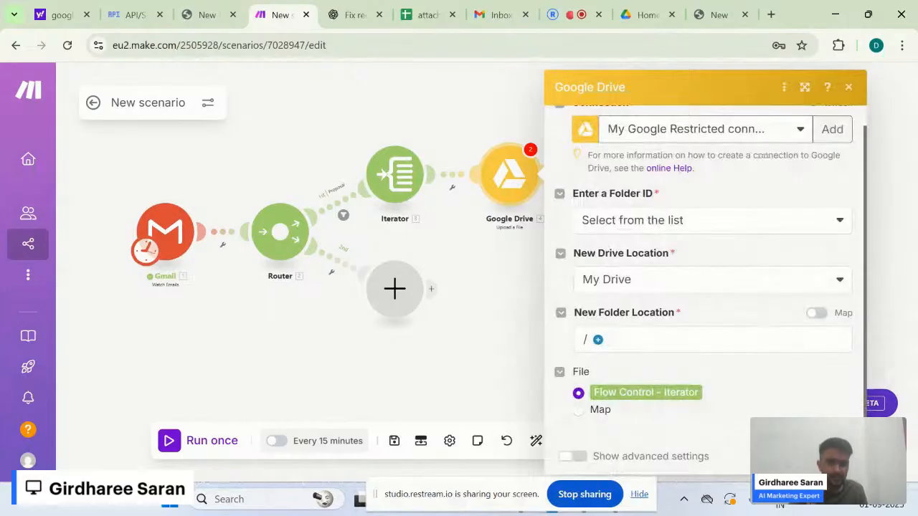
click(848, 87)
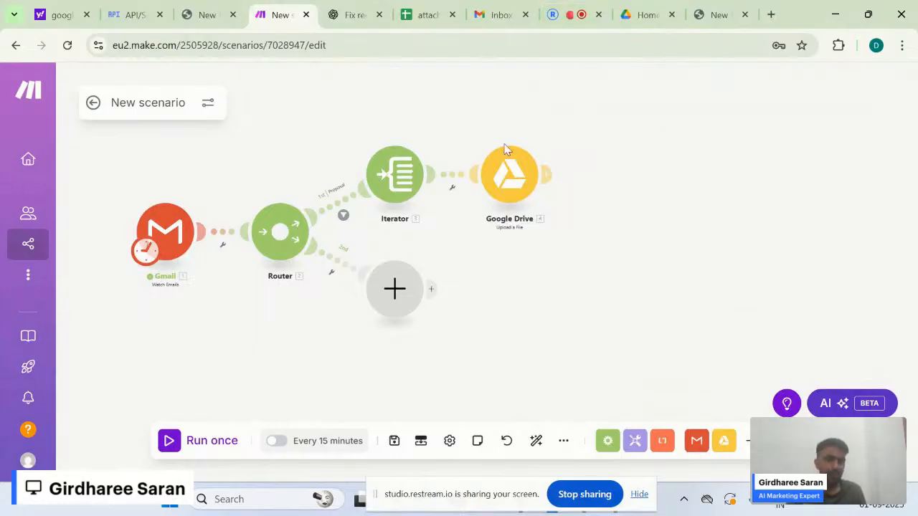
- Add a Google Sheets module after the Google Drive upload and view the 'attachments' spreadsheet
click(546, 173)
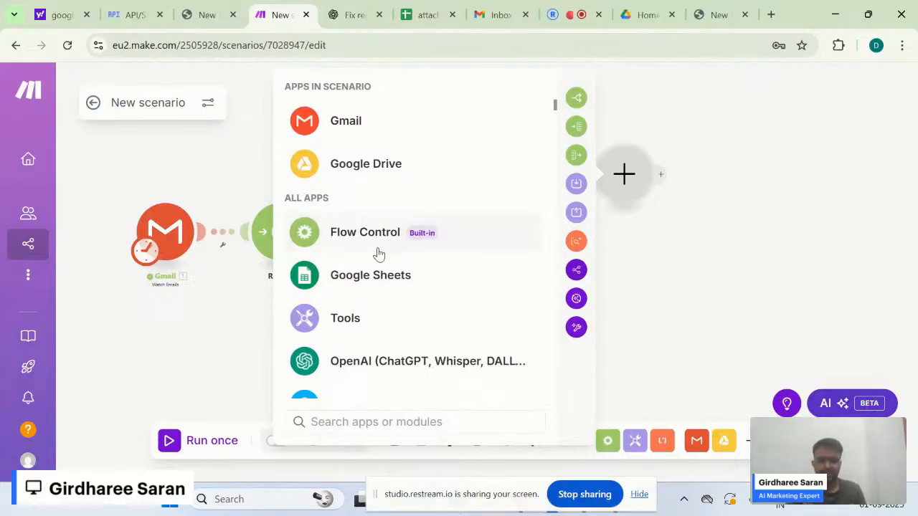
click(373, 284)
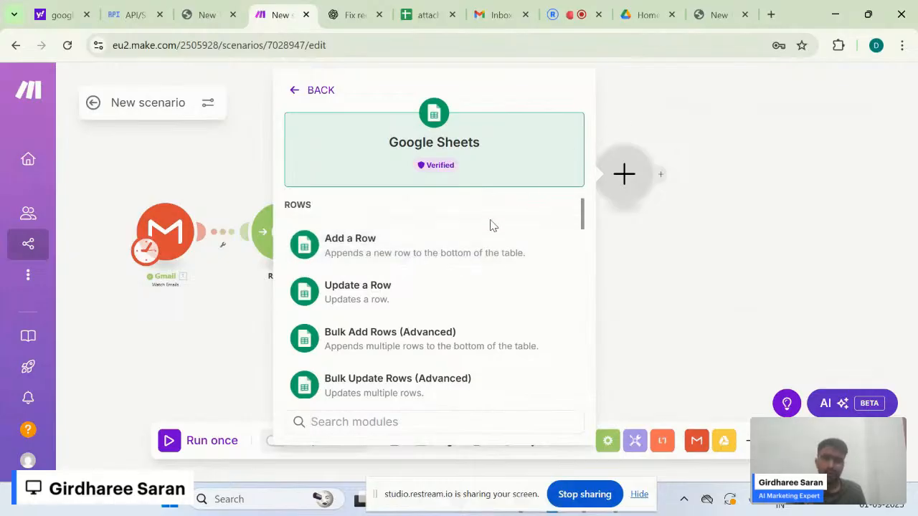
click(420, 14)
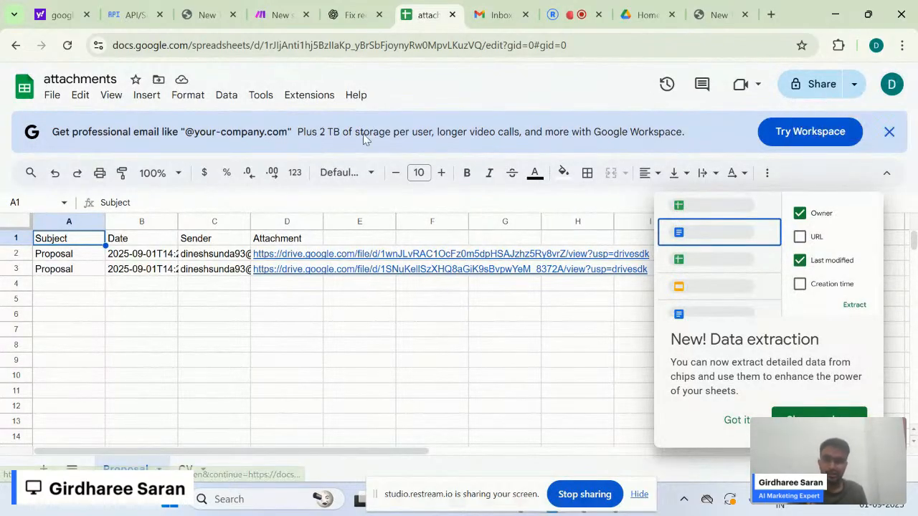
- Close the Data extraction popup to show the Subject, Date, Sender and Attachment columns
click(103, 77)
click(101, 320)
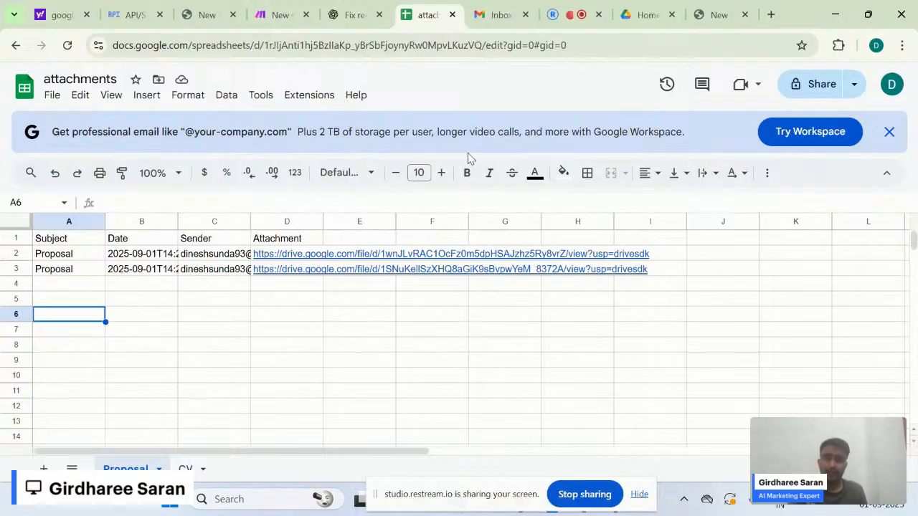
- Back in Make, scroll through the Google Sheets actions to find the Rows actions like Add a Row
click(266, 14)
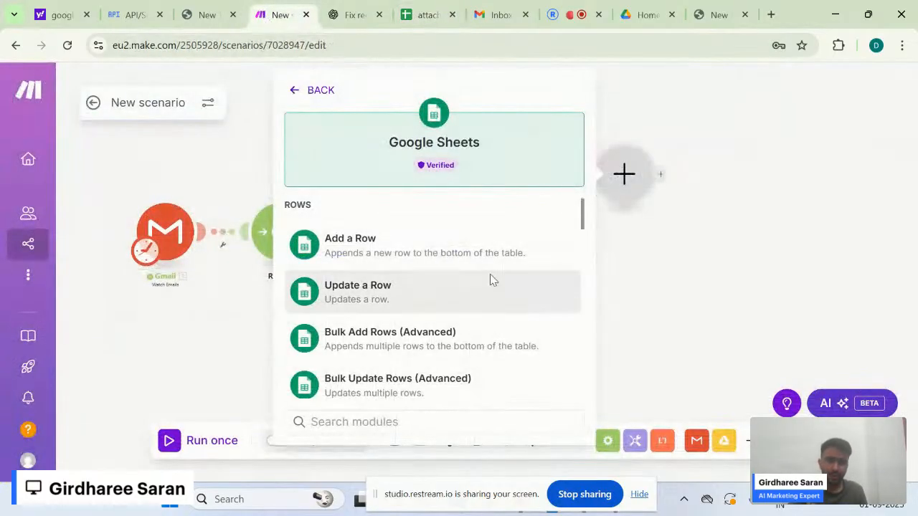
scroll(477, 303, down, 4)
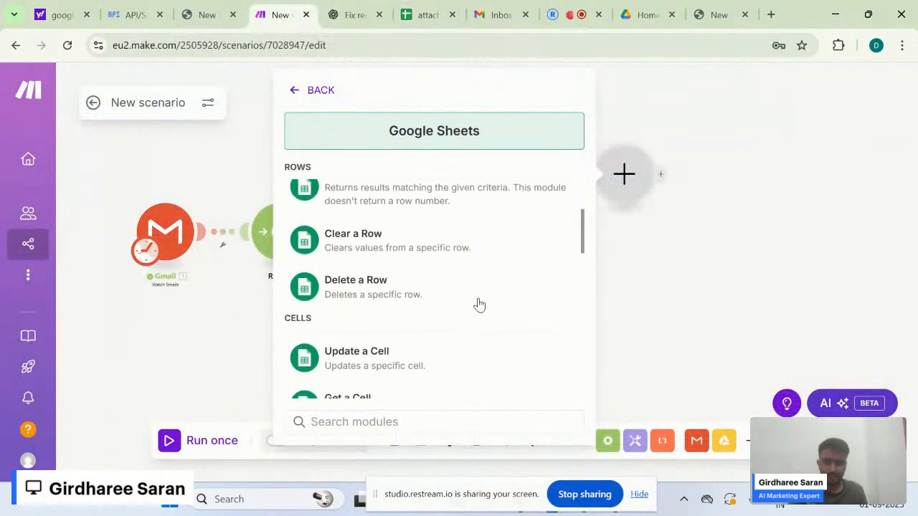
scroll(479, 305, down, 3)
scroll(480, 304, down, 3)
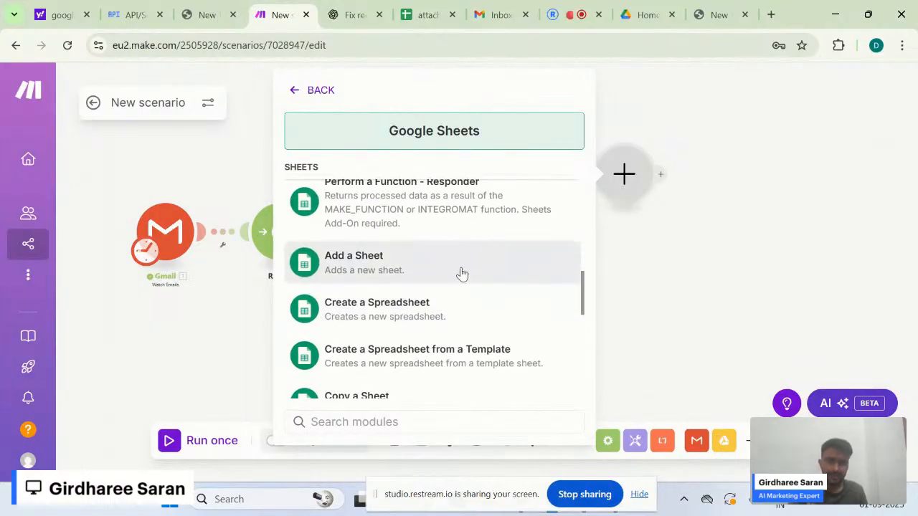
scroll(443, 305, down, 1)
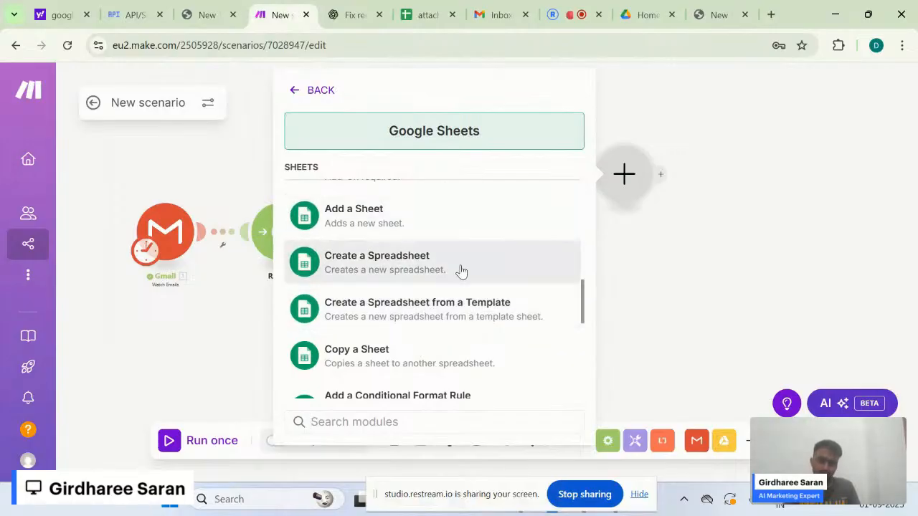
scroll(461, 271, down, 1)
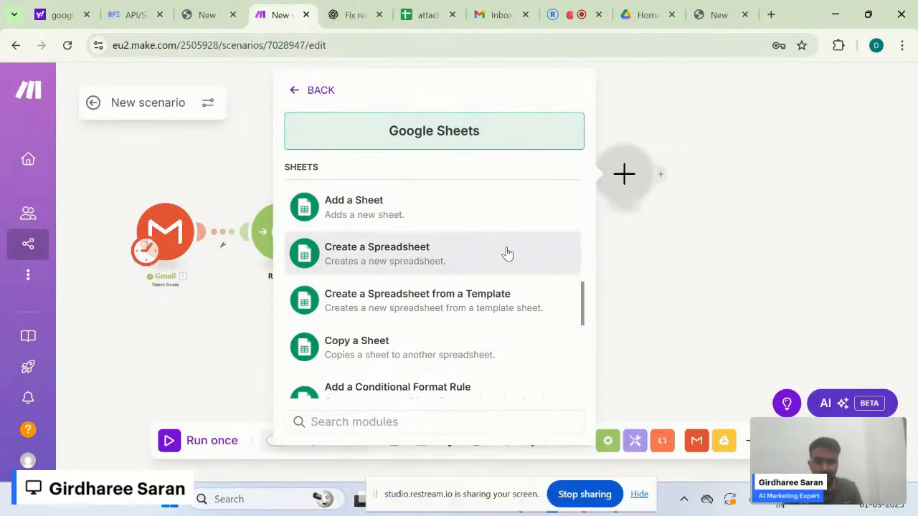
scroll(507, 254, up, 1)
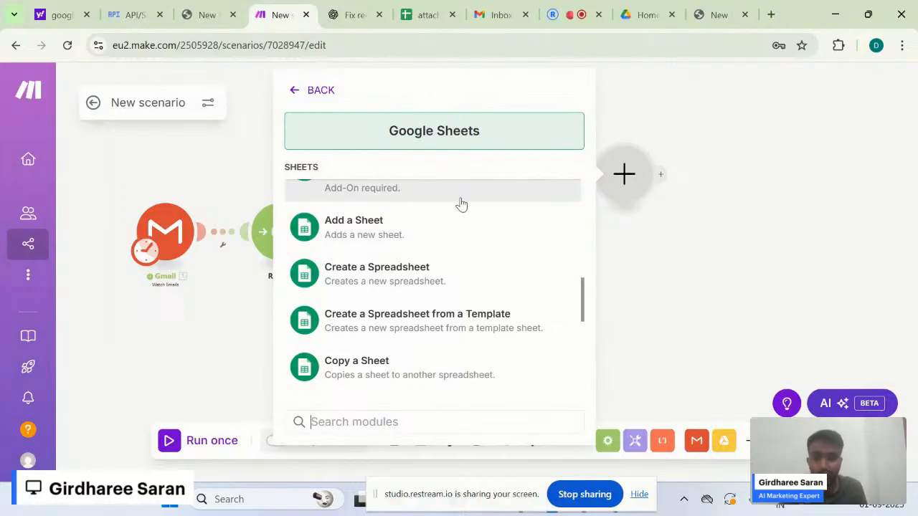
scroll(407, 285, up, 2)
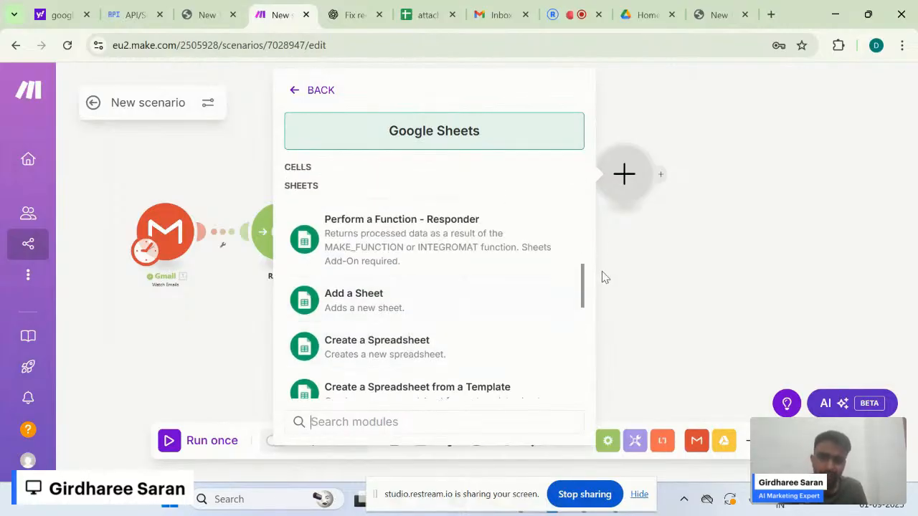
mouse_move(585, 288)
mouse_down()
mouse_move(582, 213)
mouse_move(585, 292)
mouse_move(585, 283)
mouse_up()
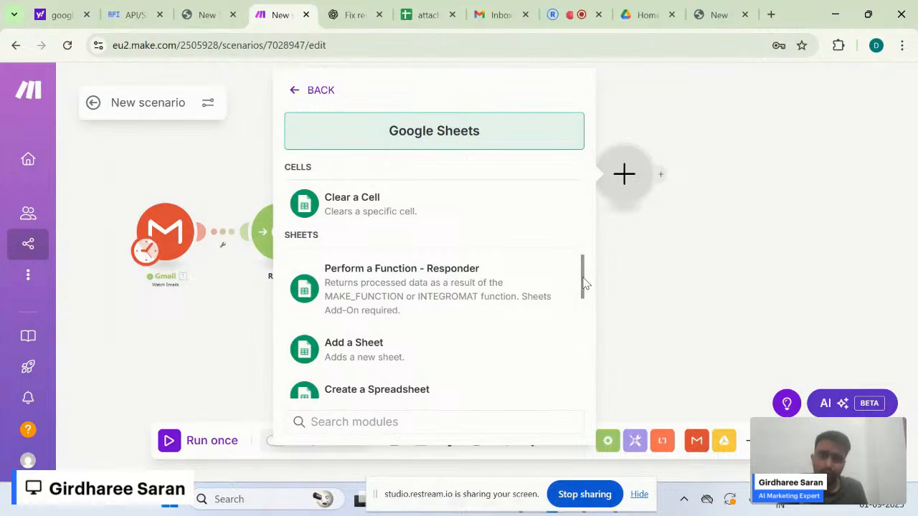
scroll(584, 284, up, 1)
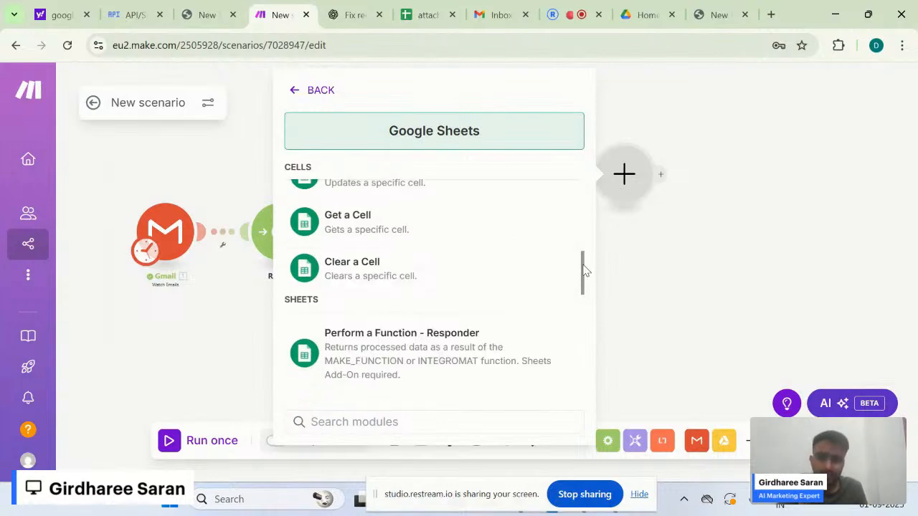
drag(584, 270, 585, 176)
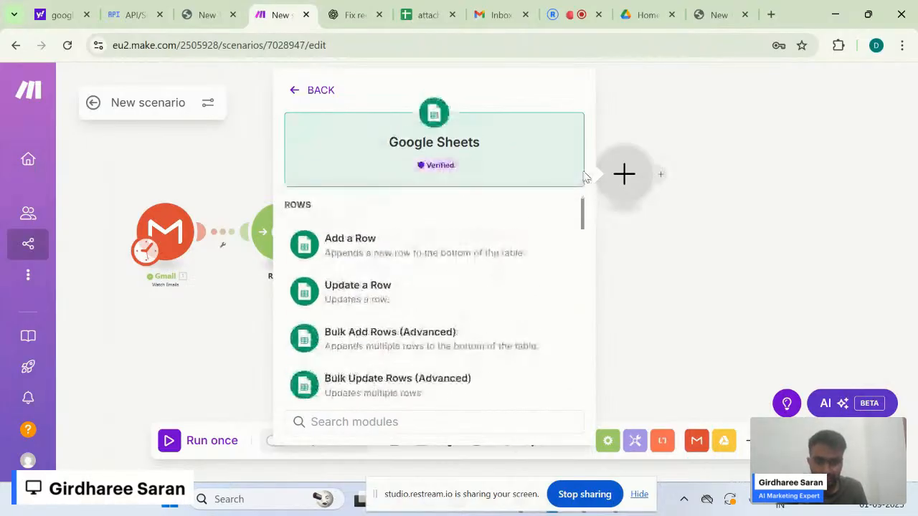
drag(583, 214, 577, 262)
scroll(478, 229, up, 5)
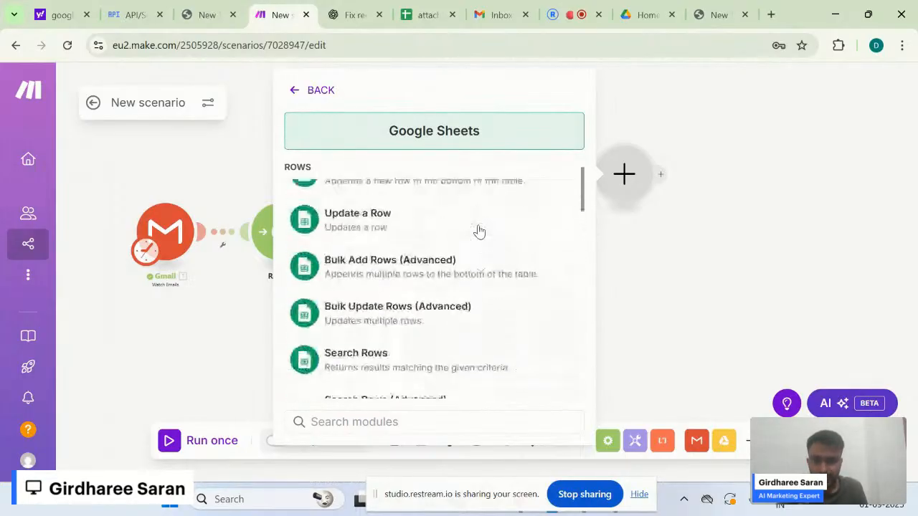
scroll(478, 230, down, 2)
scroll(480, 232, up, 2)
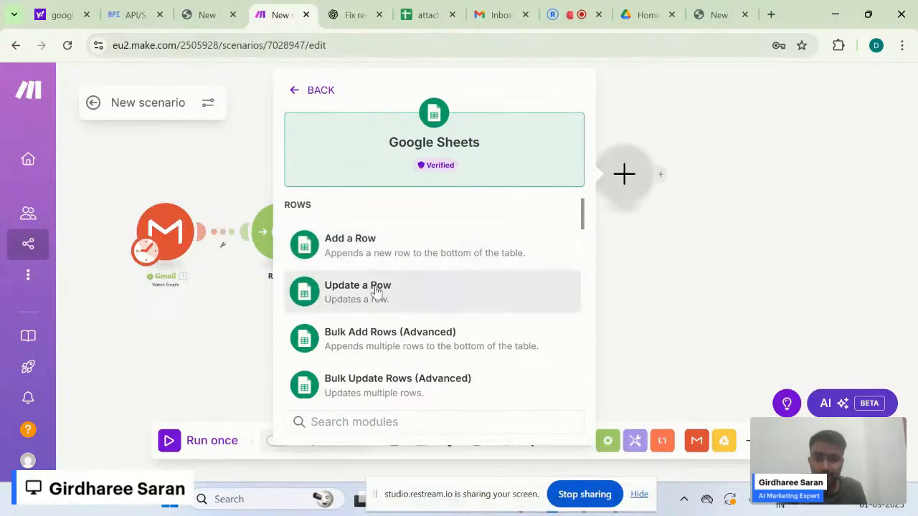
- Add the Google Sheets 'Add a Row' module and check the existing connections
click(467, 234)
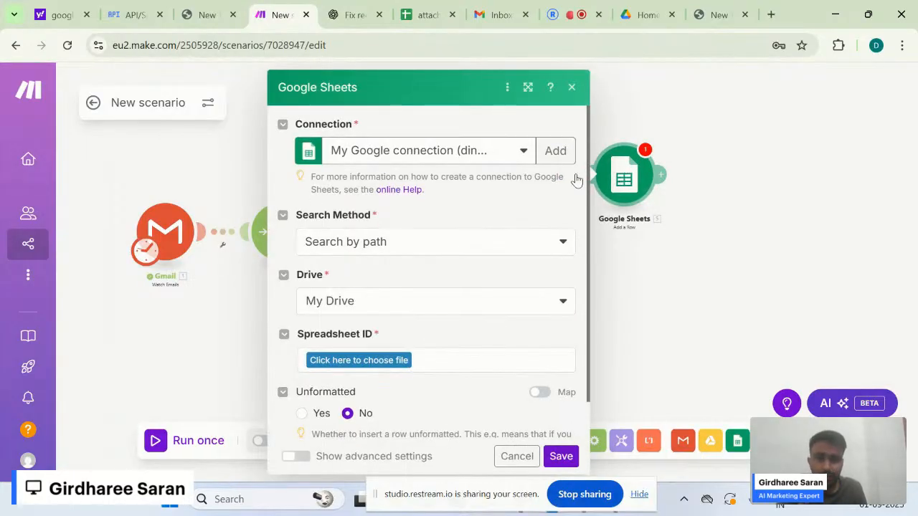
click(521, 151)
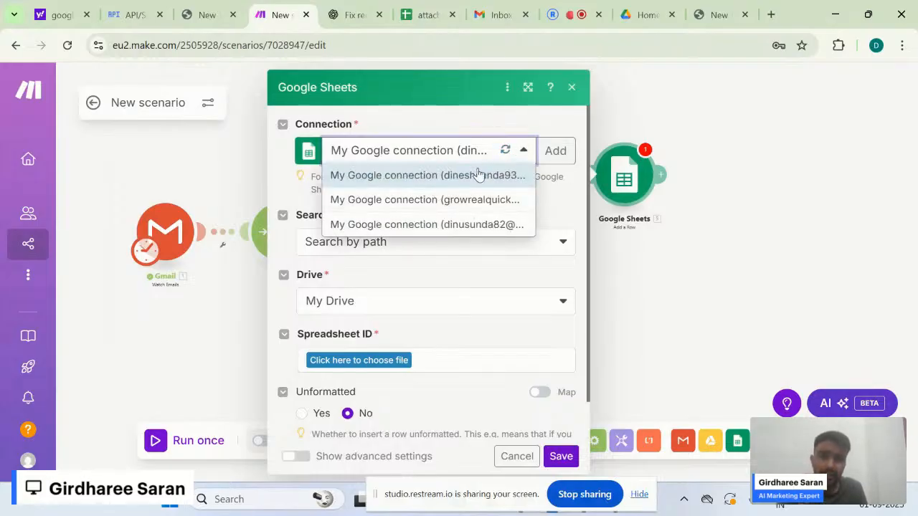
click(568, 199)
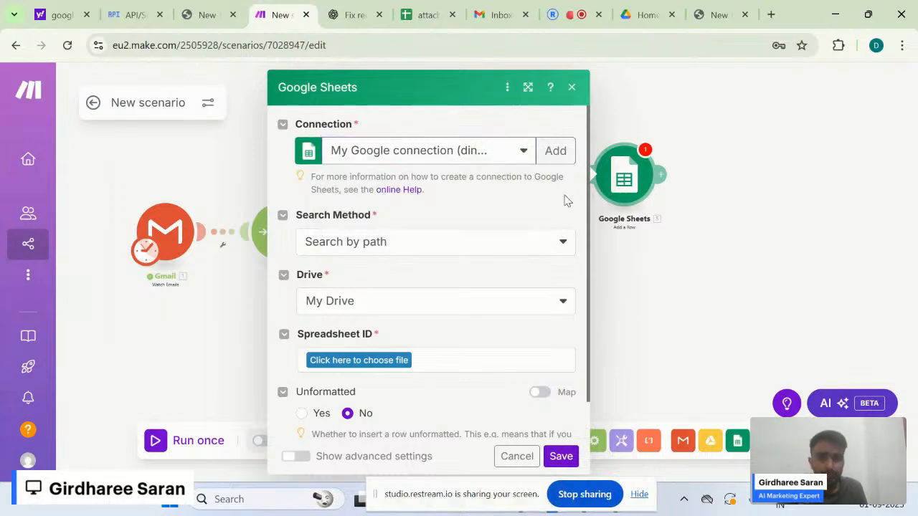
- Start a new Google connection, briefly toggling Show advanced settings on and off
click(552, 152)
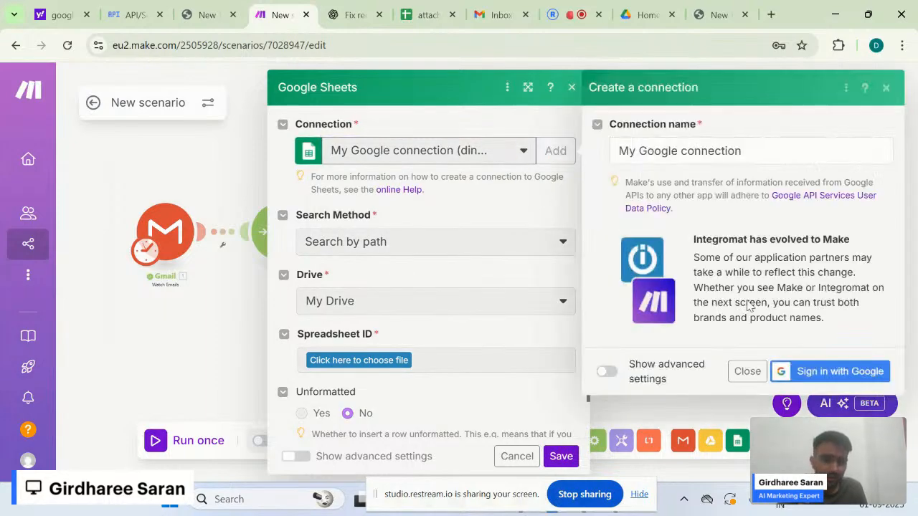
click(606, 372)
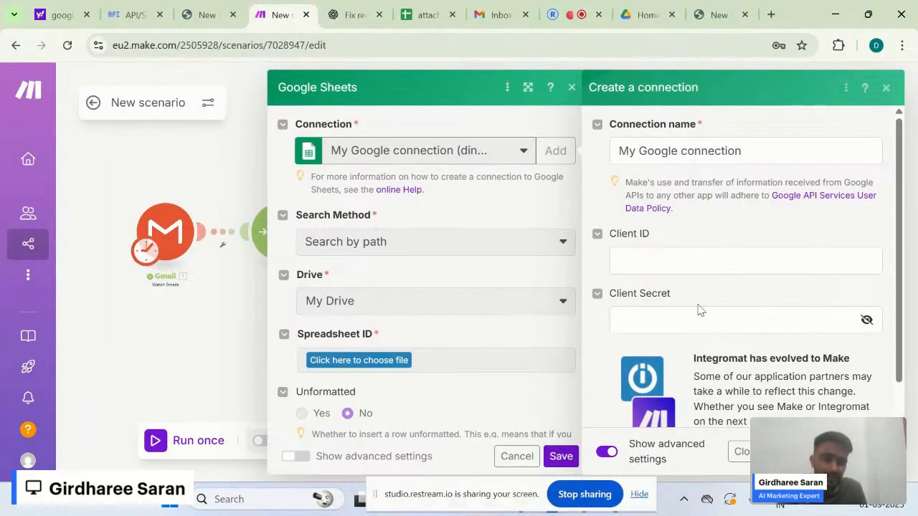
scroll(701, 310, down, 1)
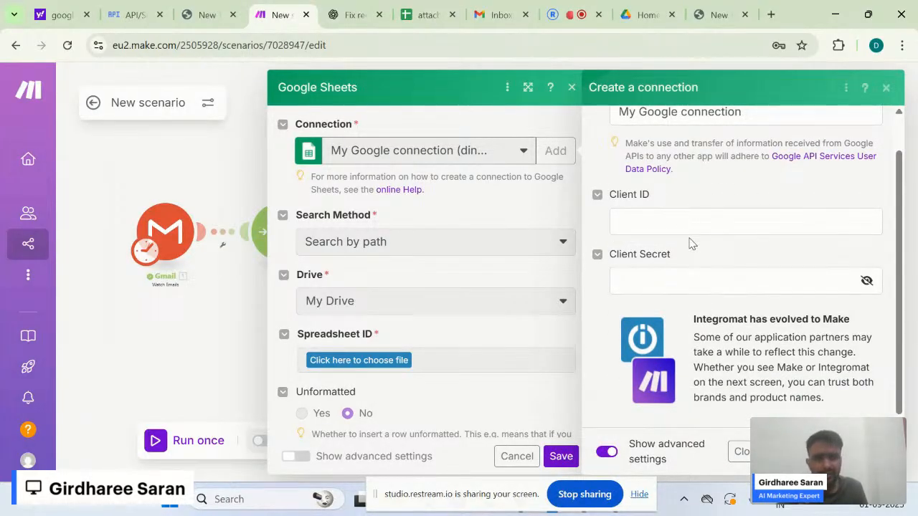
click(606, 451)
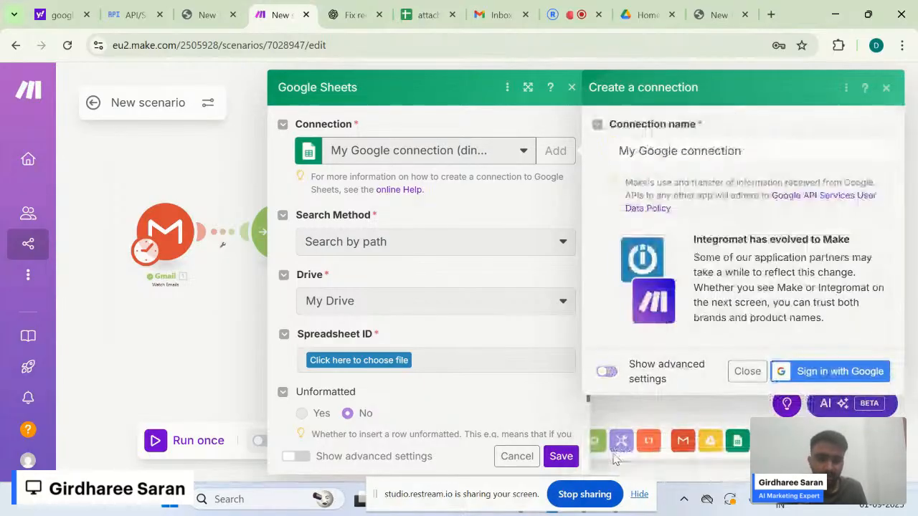
- Sign in with the Google account and grant Make access, creating My Google connection
click(815, 373)
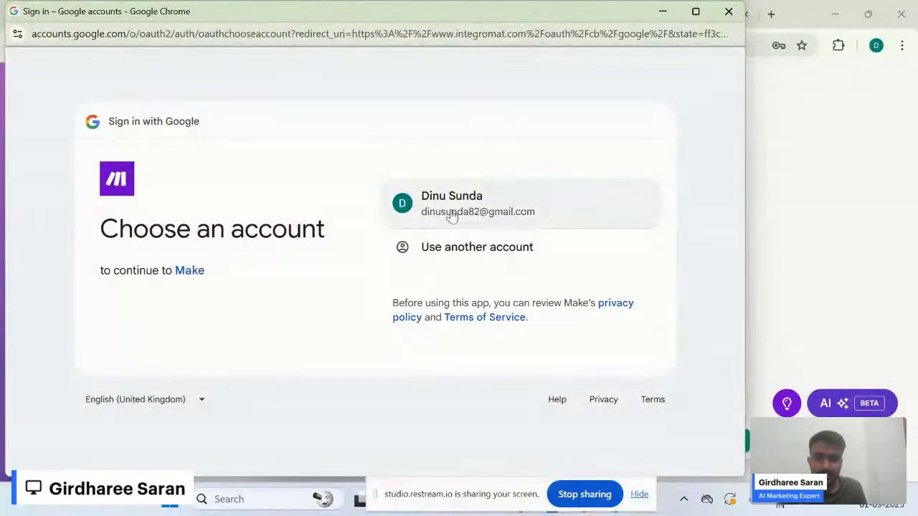
click(452, 208)
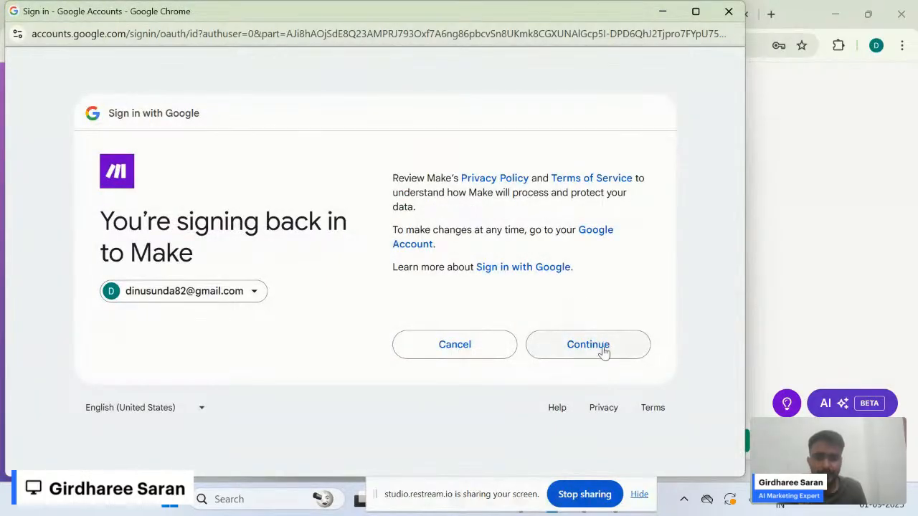
click(588, 345)
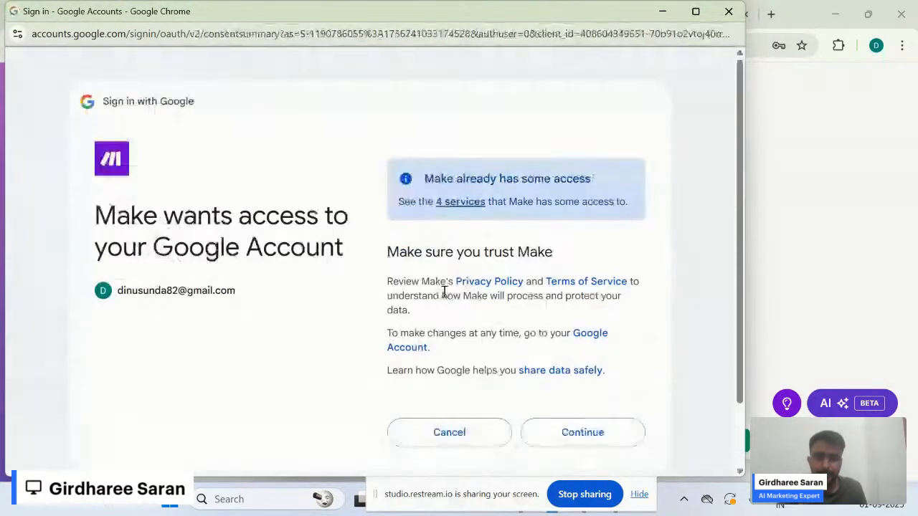
click(582, 435)
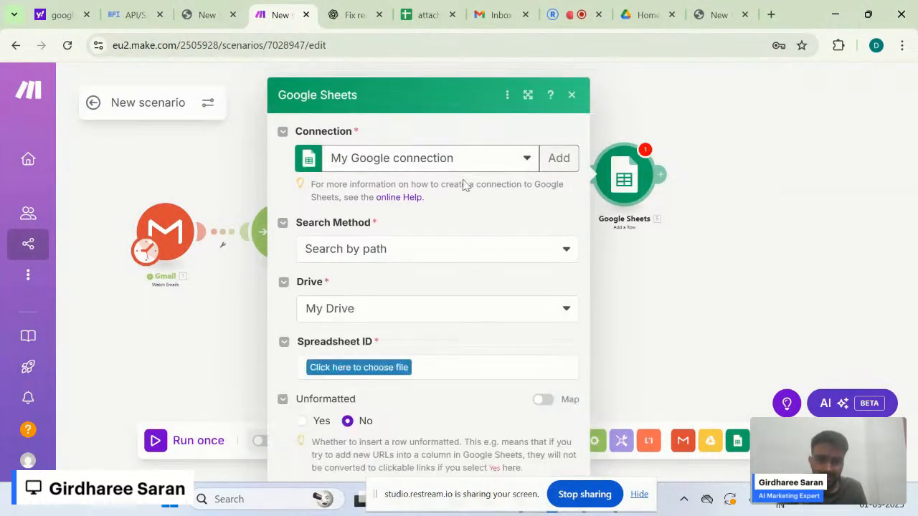
- Set the Add a Row module's Search Method to 'Search by path' and Drive to 'My Drive'
scroll(506, 203, down, 1)
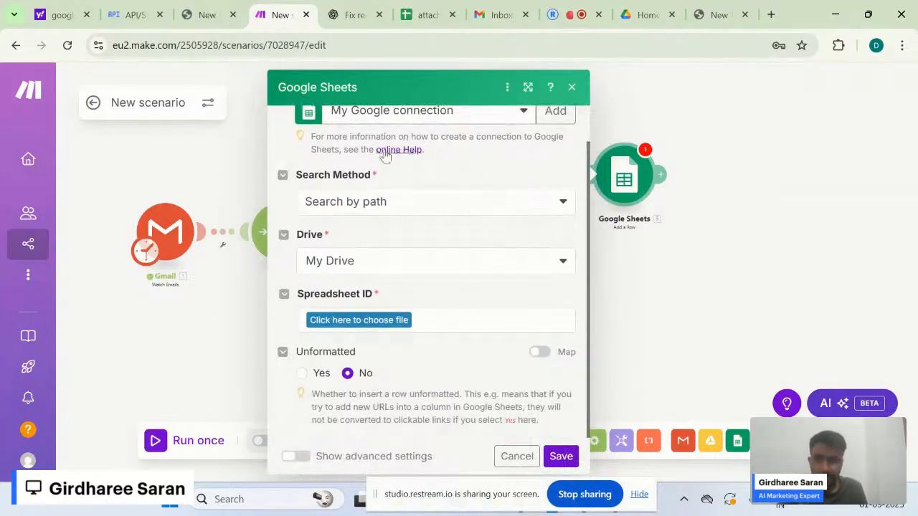
click(378, 209)
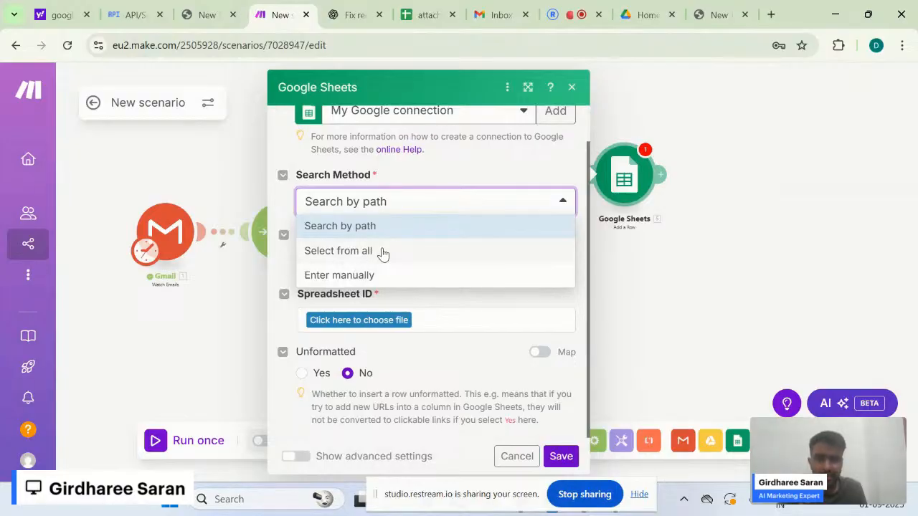
click(369, 251)
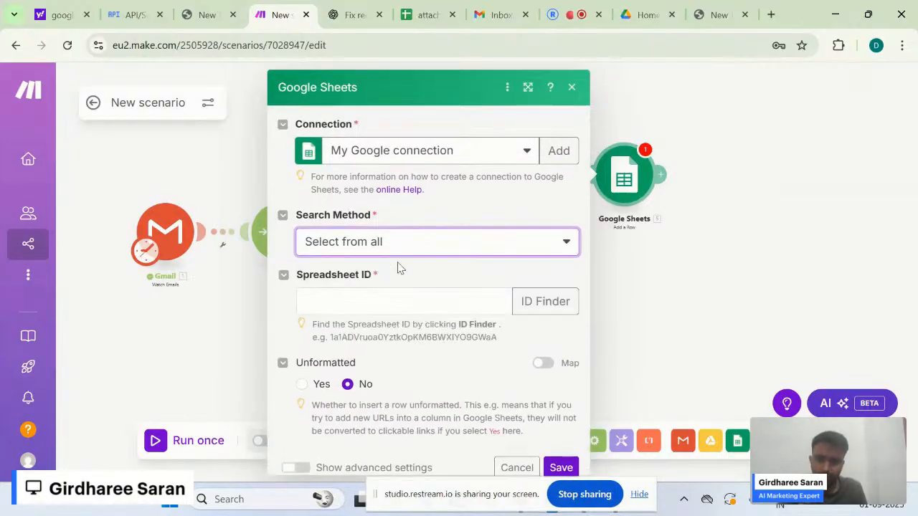
click(403, 242)
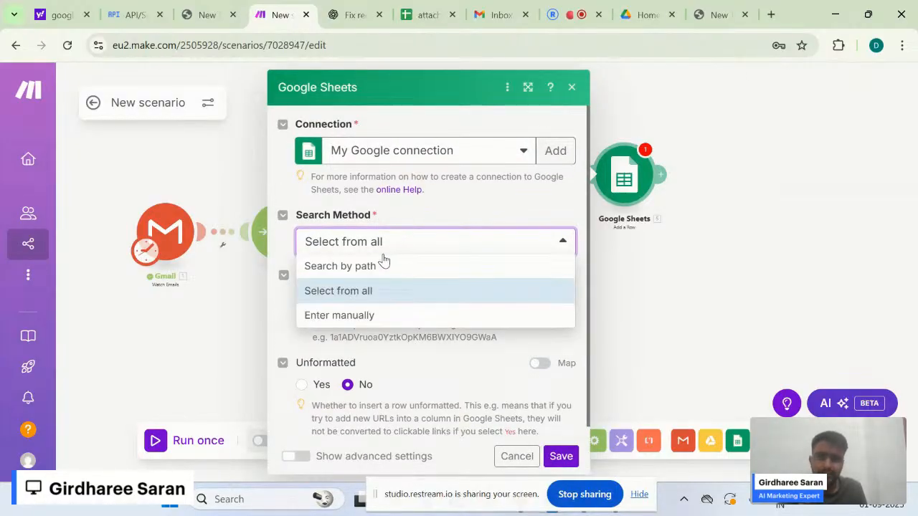
click(380, 264)
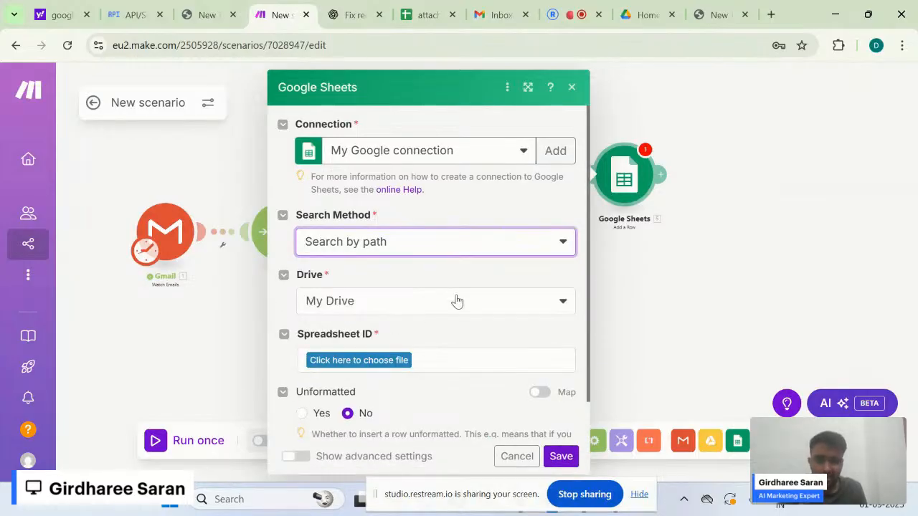
scroll(457, 302, down, 1)
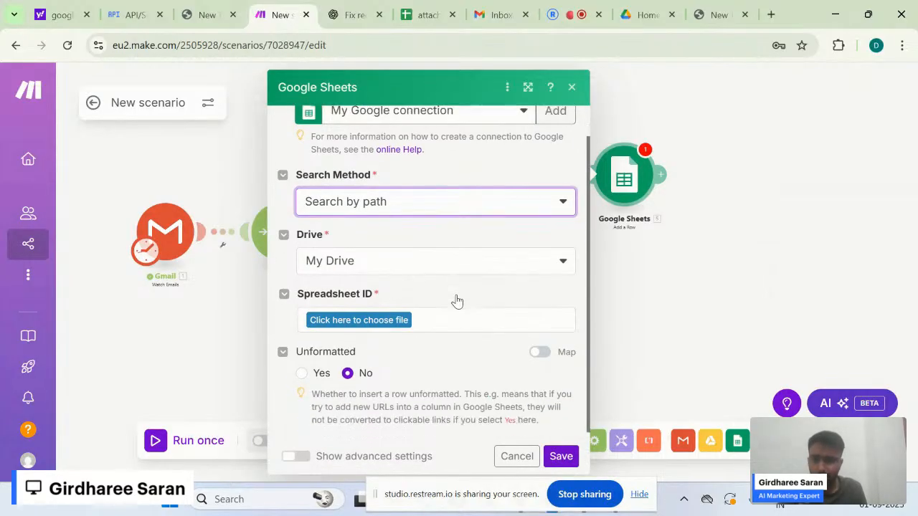
click(442, 208)
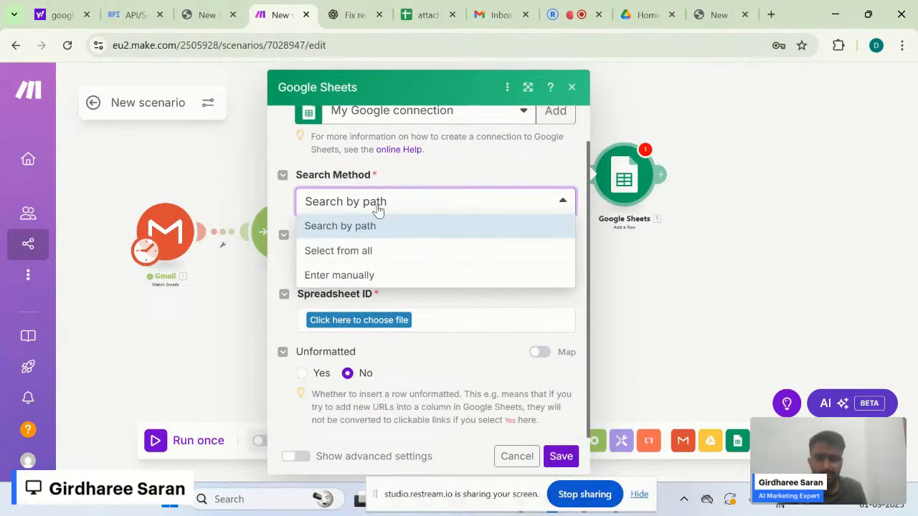
click(477, 157)
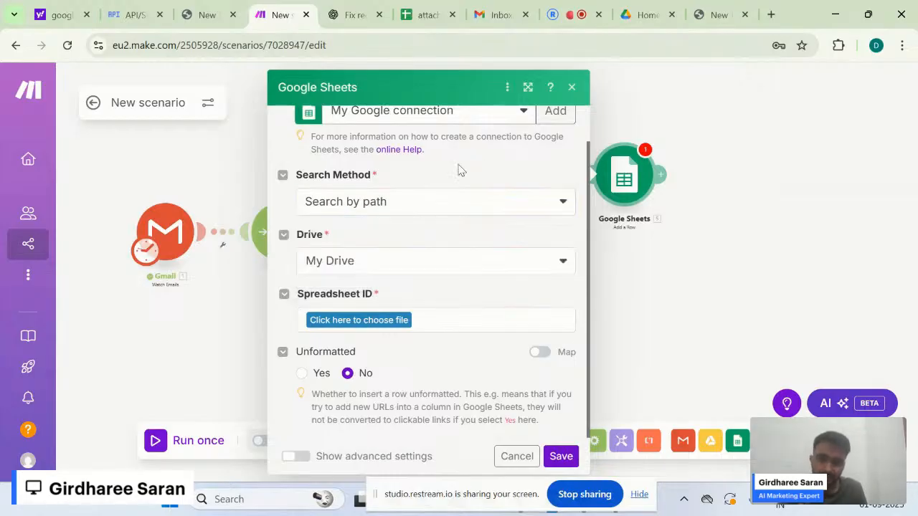
click(467, 205)
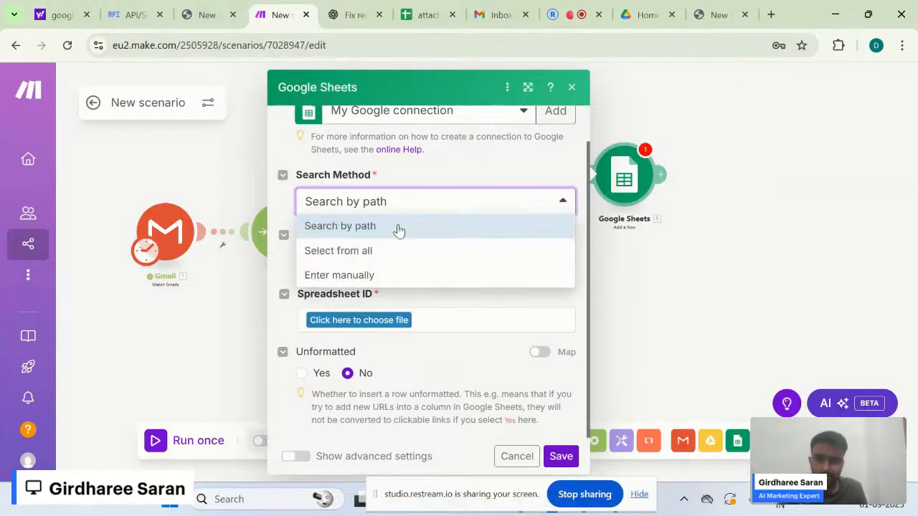
click(484, 185)
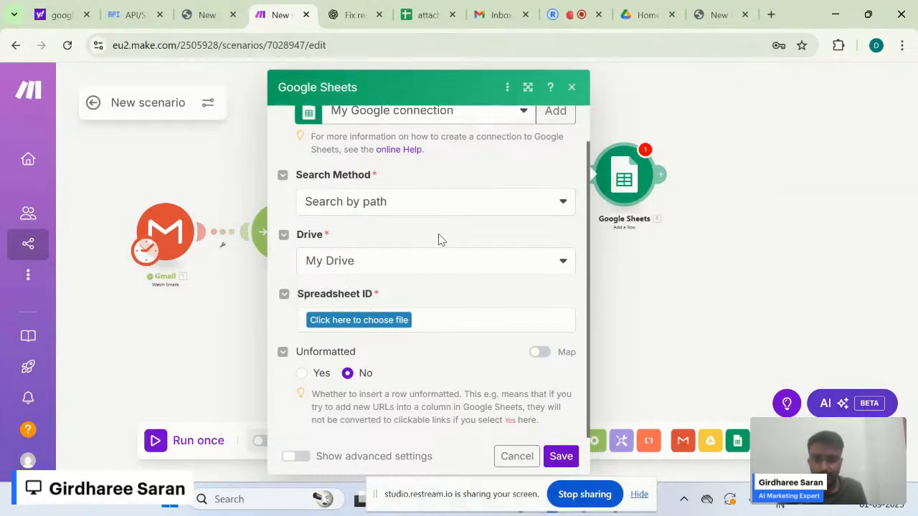
click(323, 263)
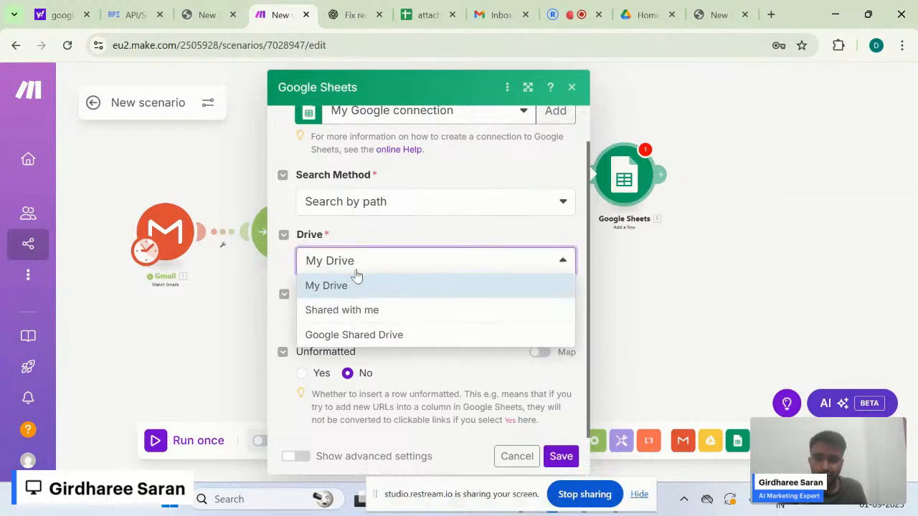
click(308, 286)
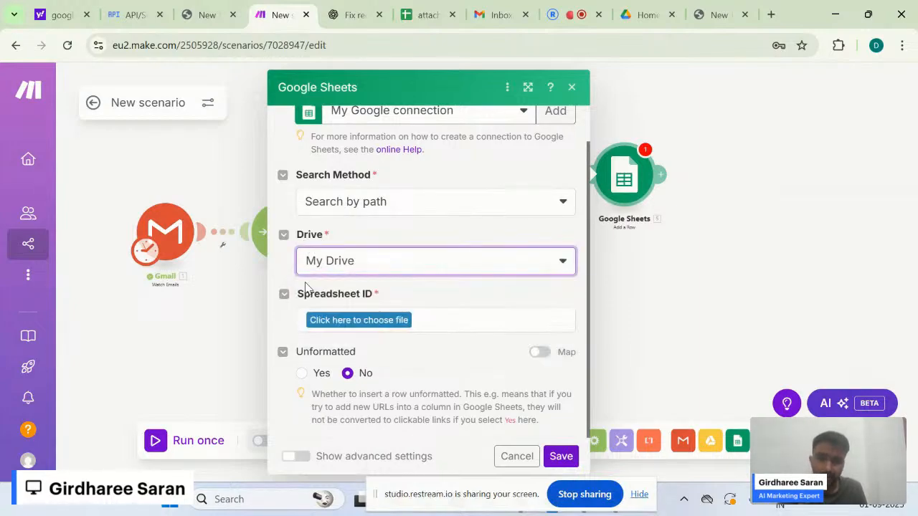
- Choose the 'attachments' spreadsheet file and its 'Proposal' sheet in the Sheets module
click(341, 325)
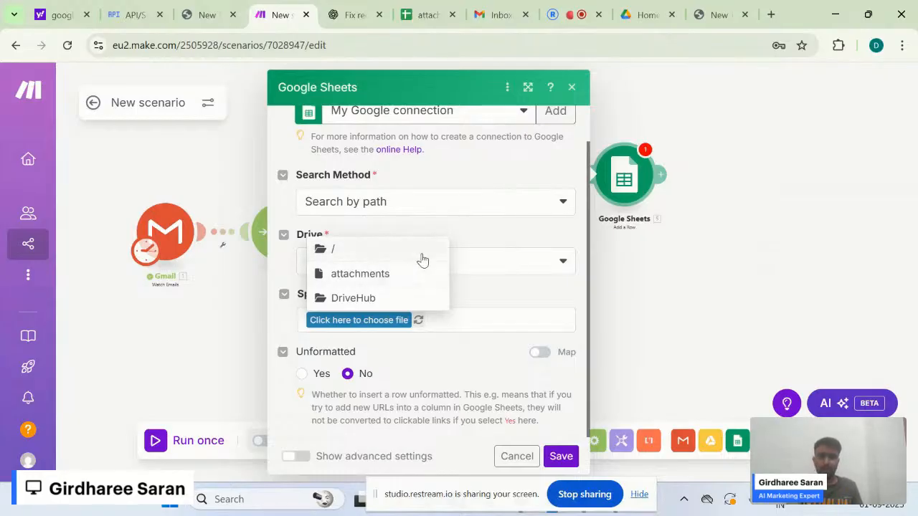
click(390, 278)
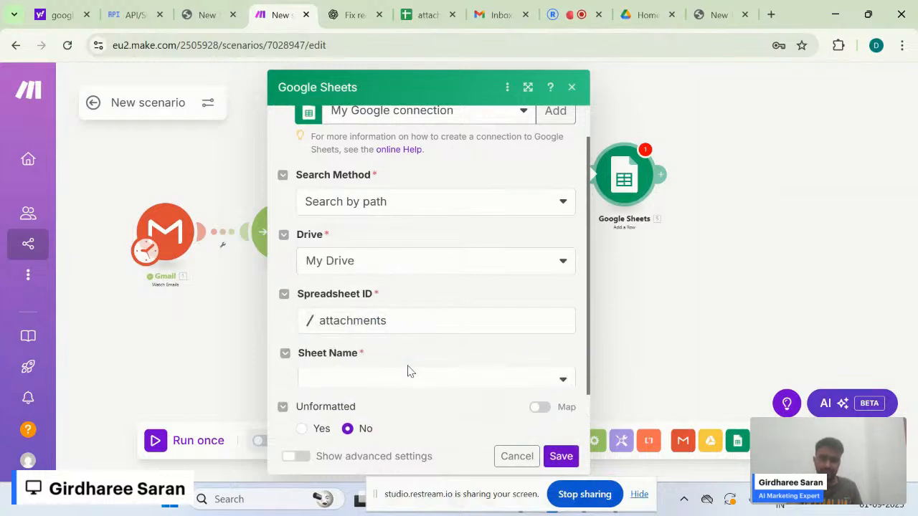
scroll(407, 371, down, 1)
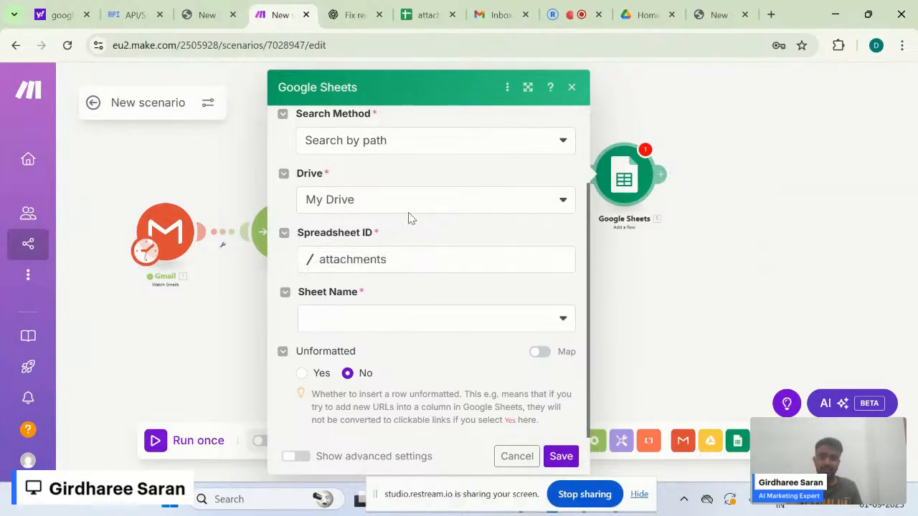
click(407, 323)
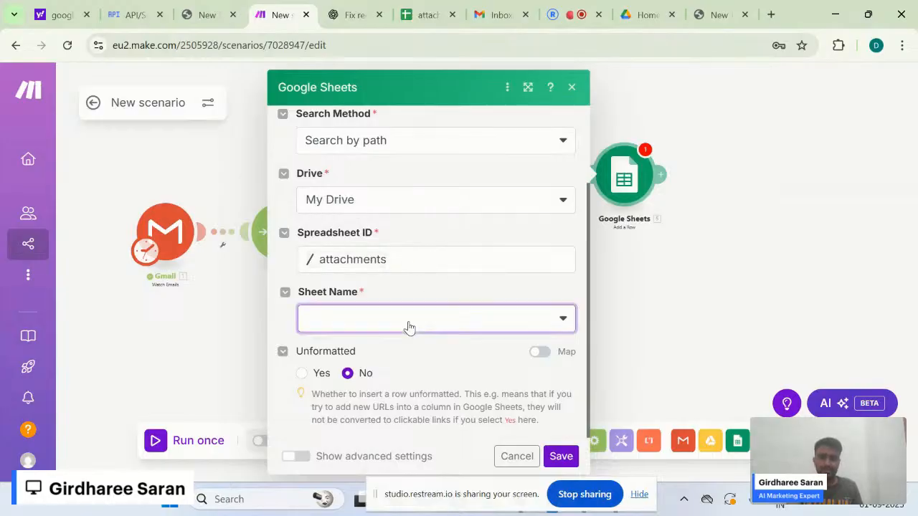
click(403, 323)
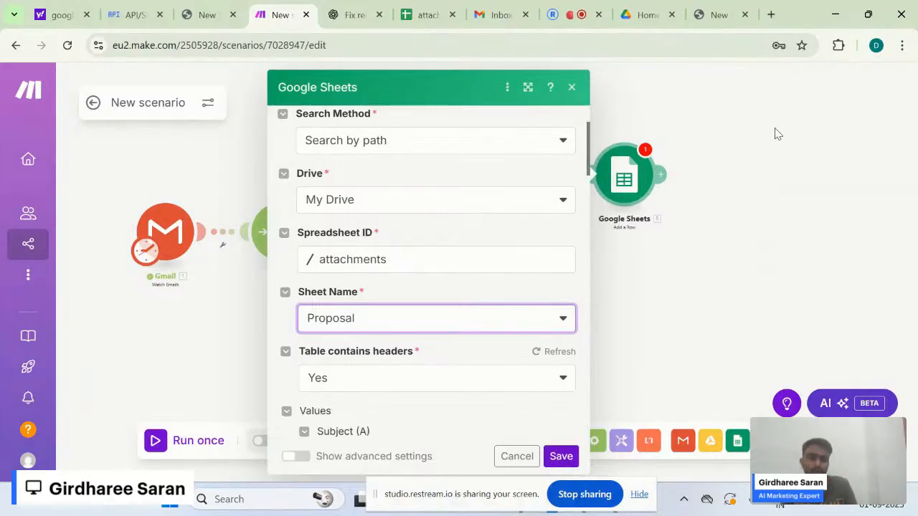
scroll(485, 362, down, 1)
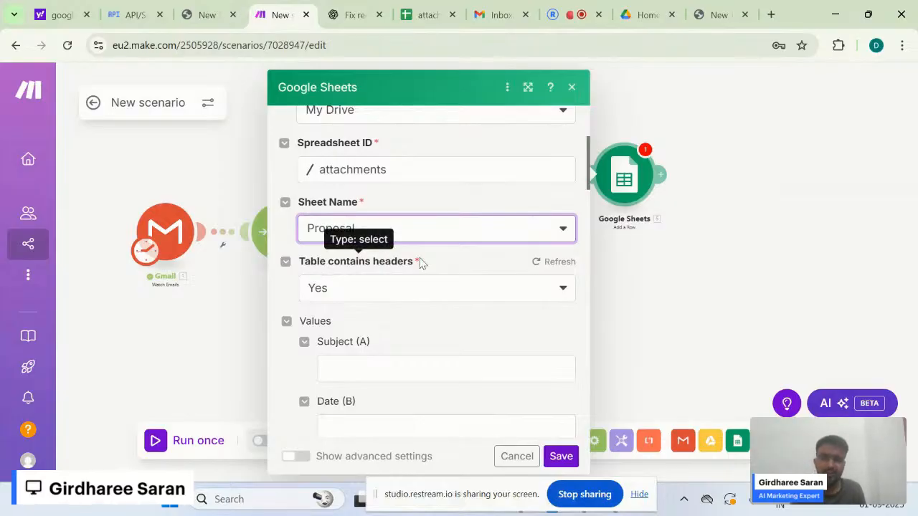
triple_click(337, 267)
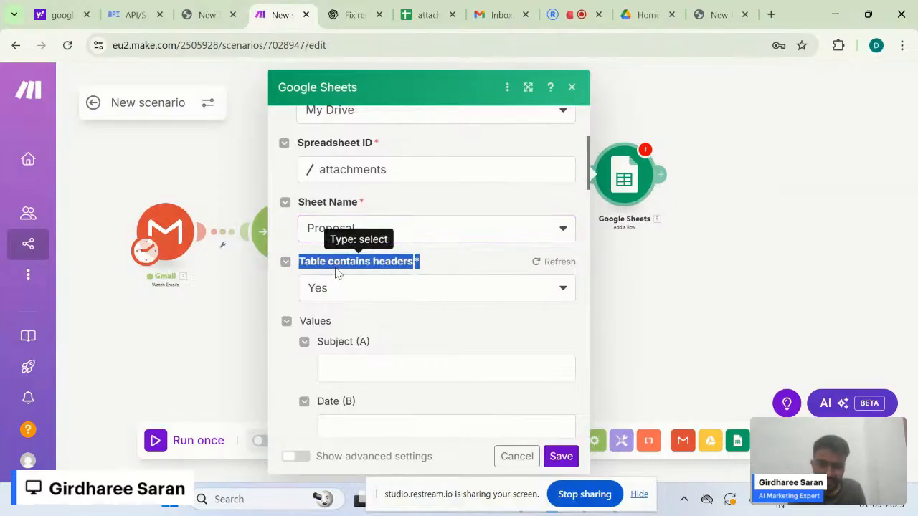
click(427, 6)
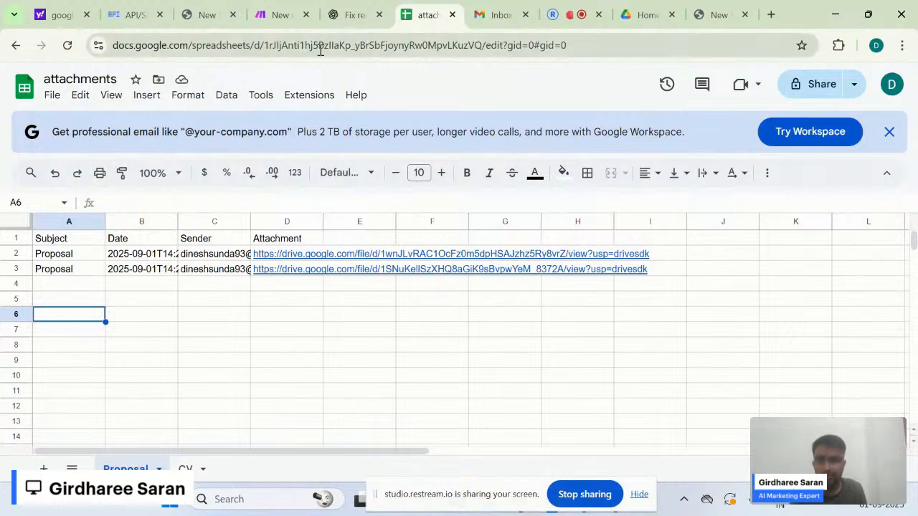
mouse_move(284, 24)
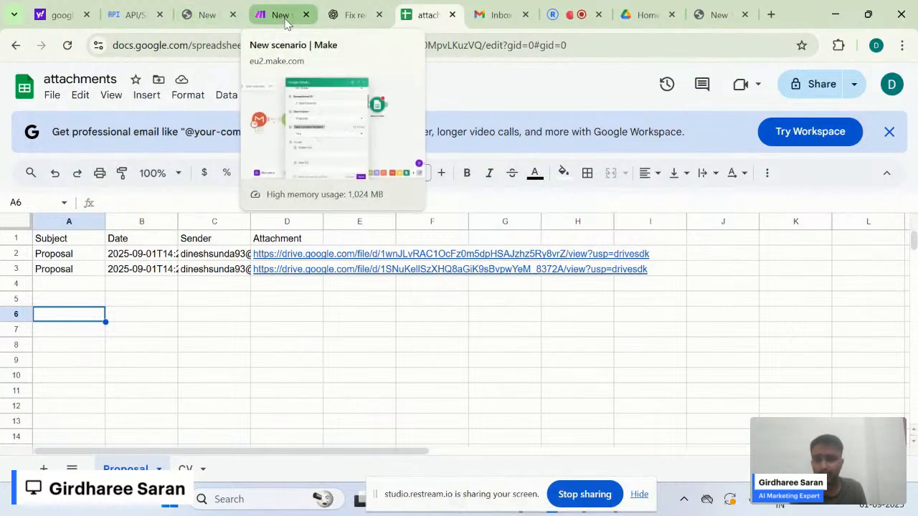
click(284, 15)
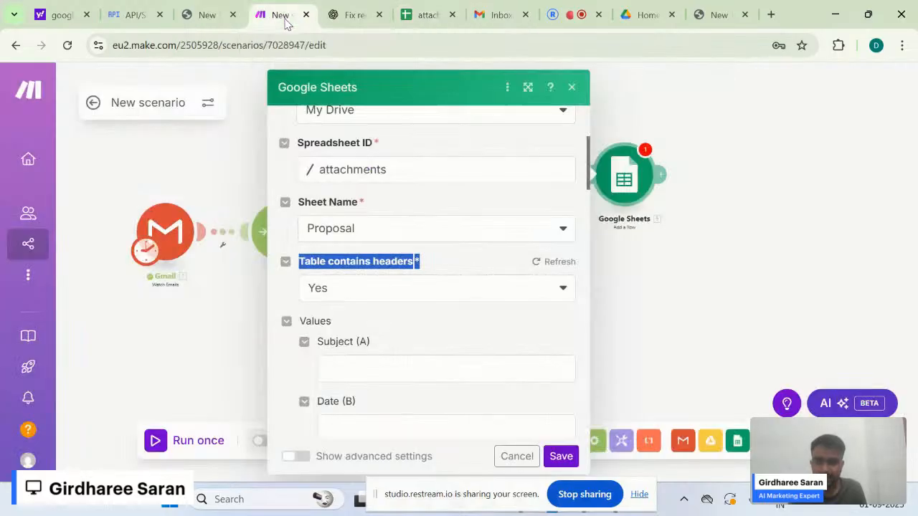
click(362, 288)
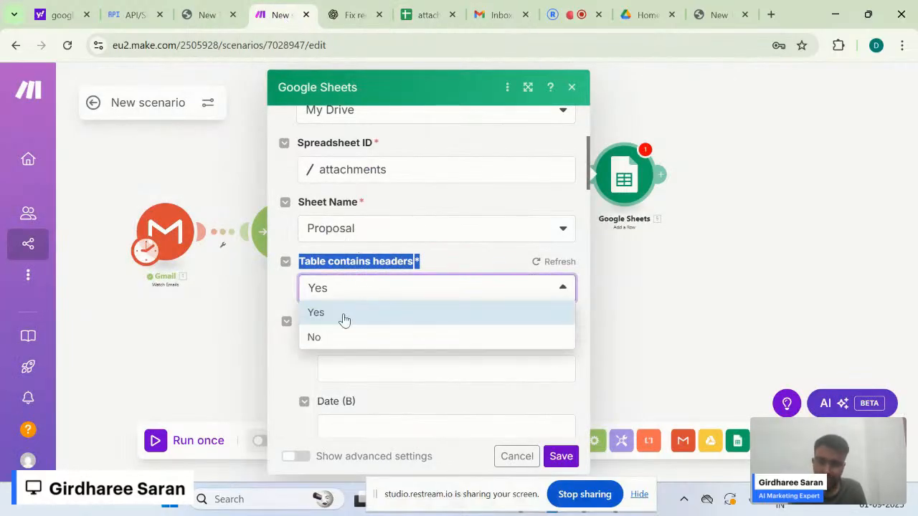
click(338, 336)
click(400, 297)
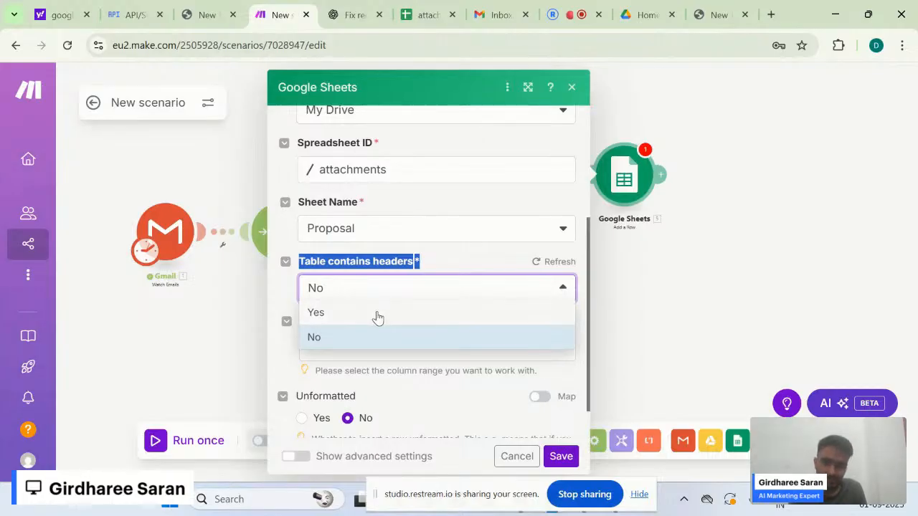
click(359, 349)
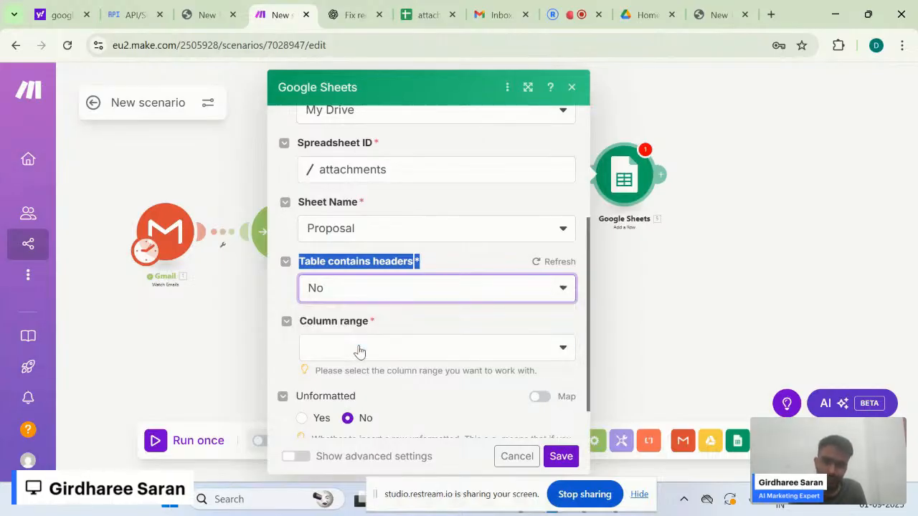
click(407, 286)
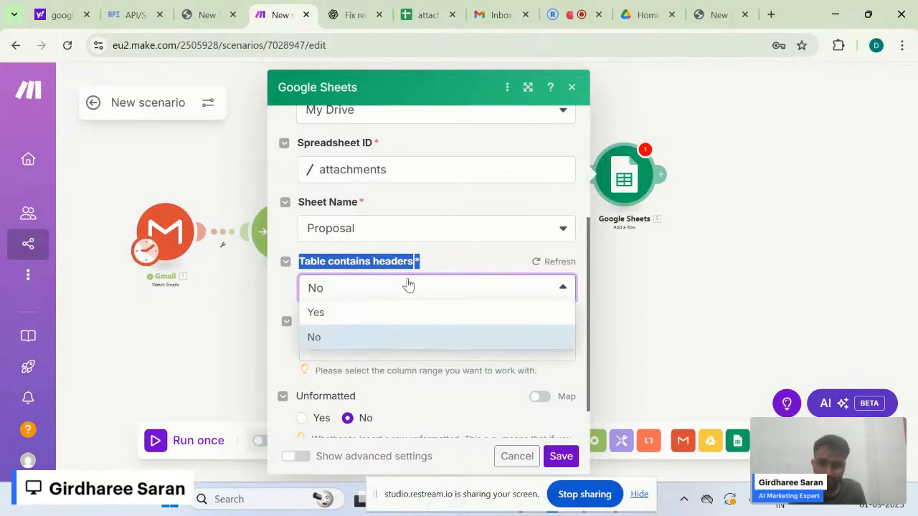
click(375, 312)
click(463, 271)
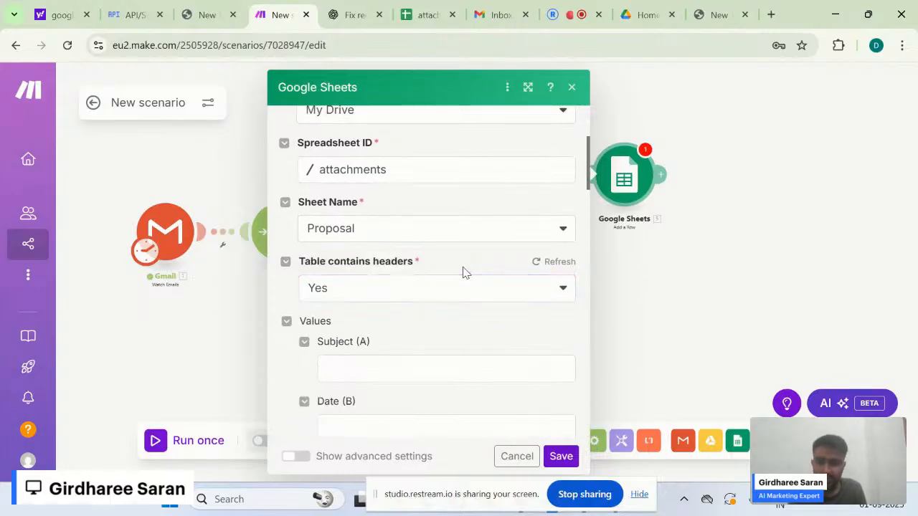
scroll(395, 343, down, 2)
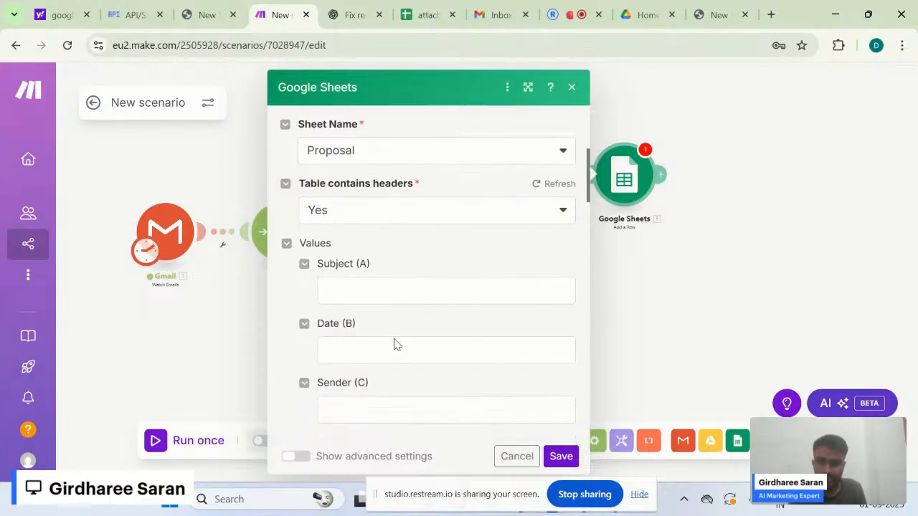
drag(370, 253, 318, 252)
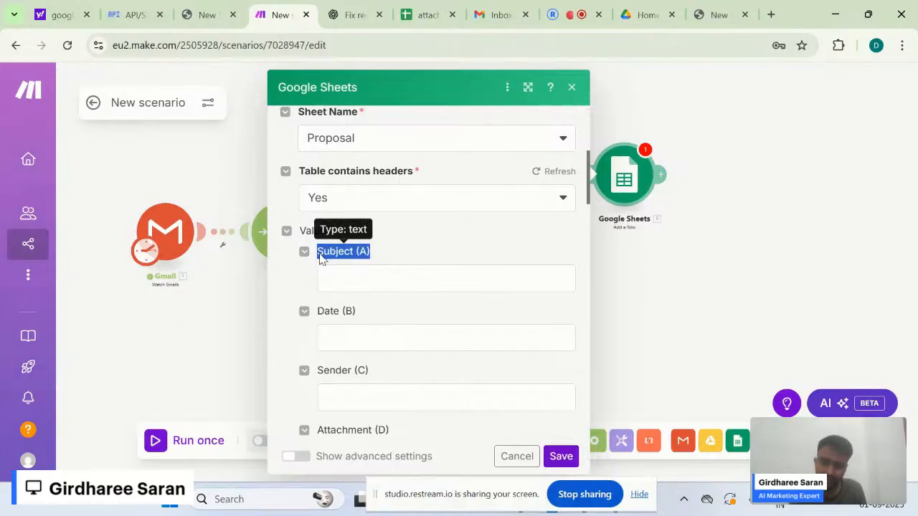
click(308, 288)
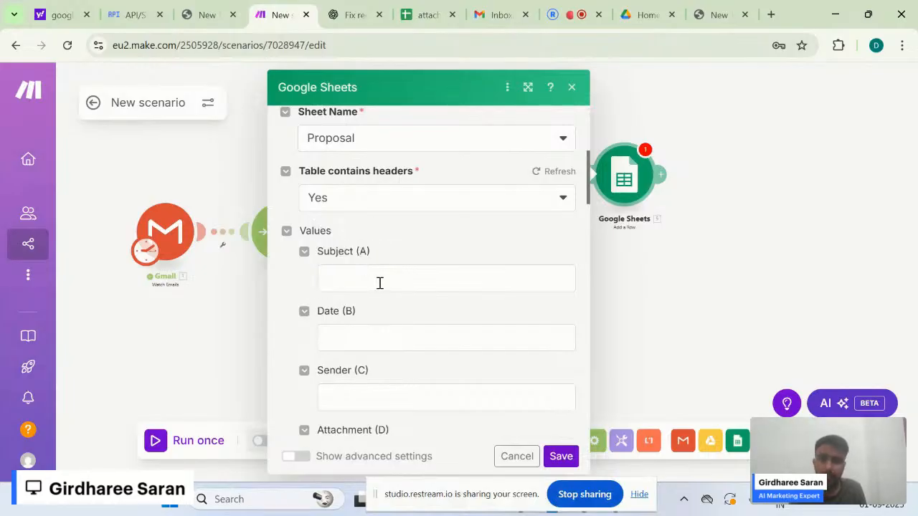
scroll(381, 283, down, 1)
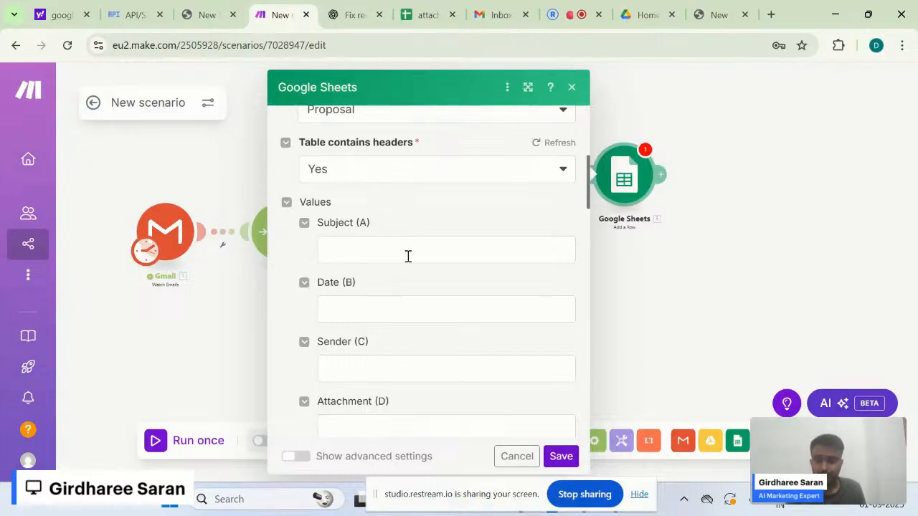
- Map the Gmail Subject into the Subject (A) column
click(408, 257)
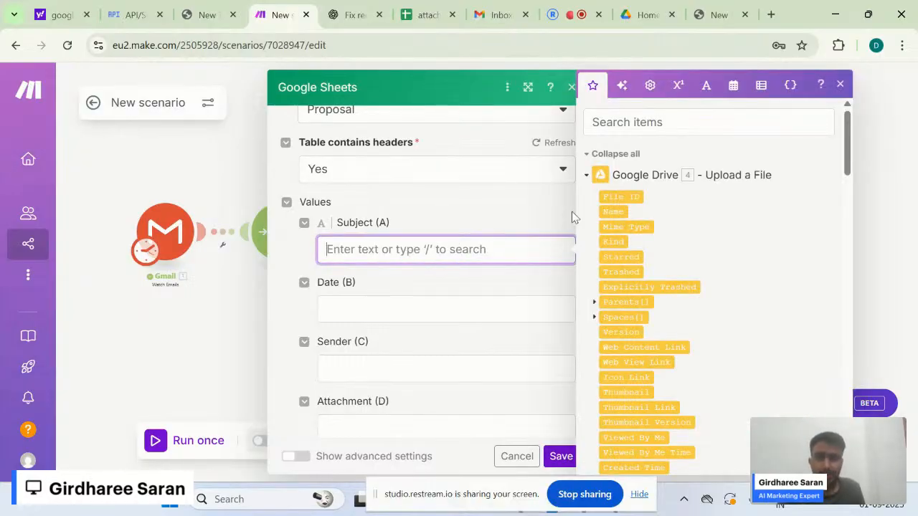
click(674, 129)
text(subje)
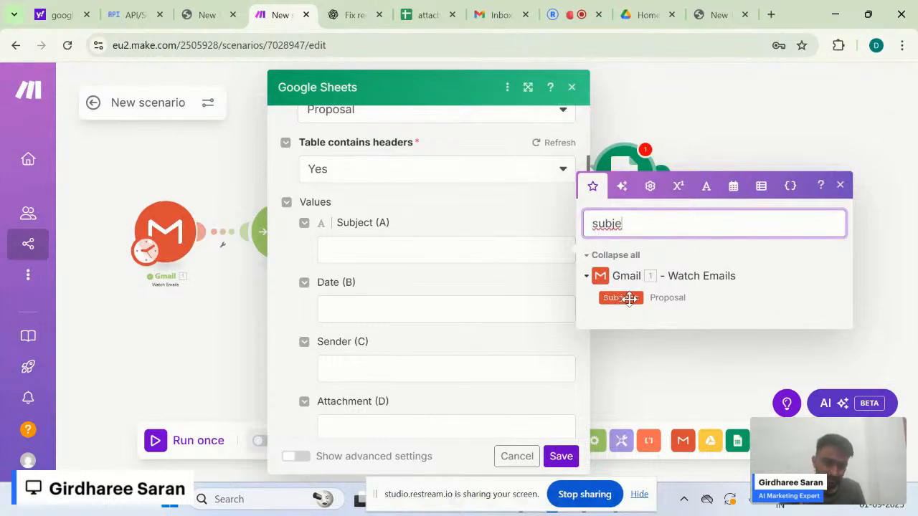
drag(629, 298, 438, 258)
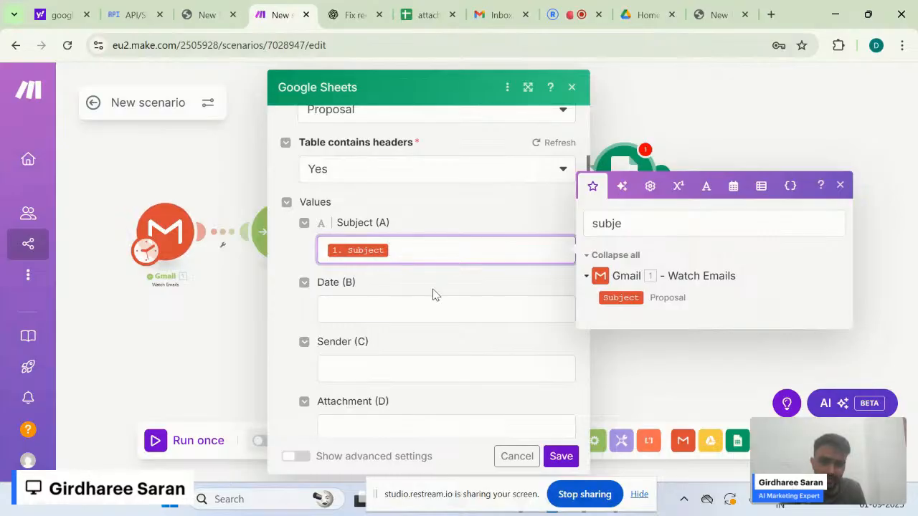
- Search 'date' and map the Gmail Date into the Date (B) column
click(416, 308)
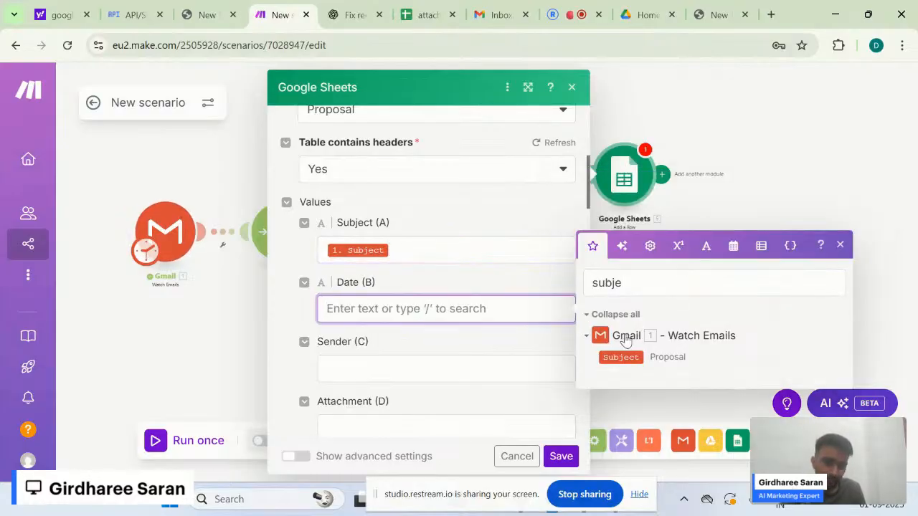
click(645, 279)
key(ctrl+a)
text(sR)
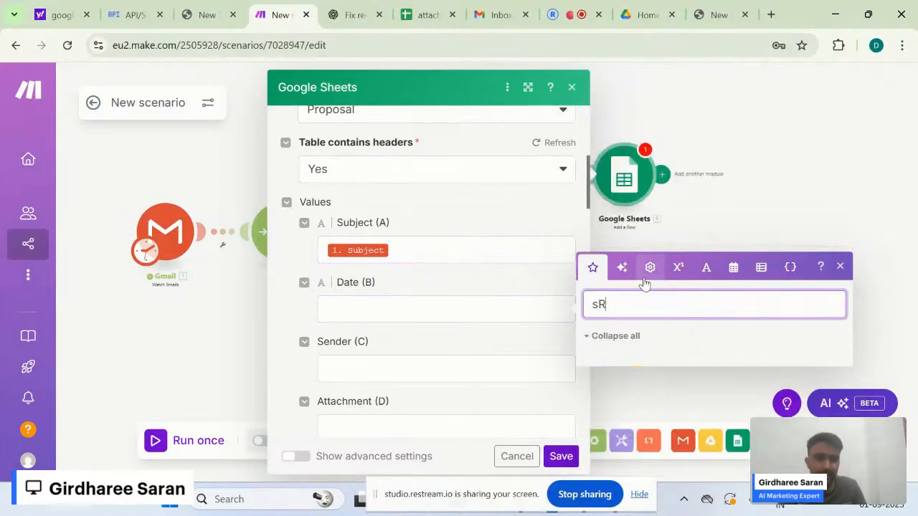
text(W)
key(BackSpace)
key(BackSpace)
key(BackSpace)
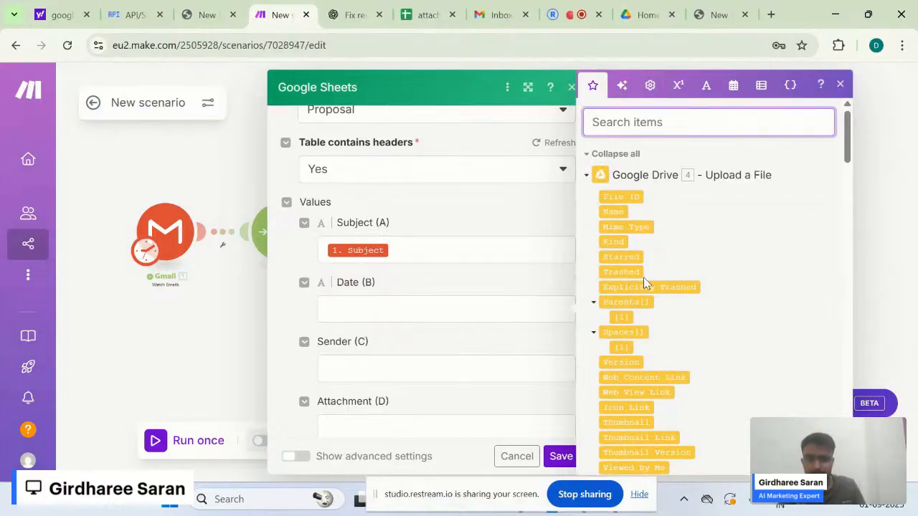
text(date)
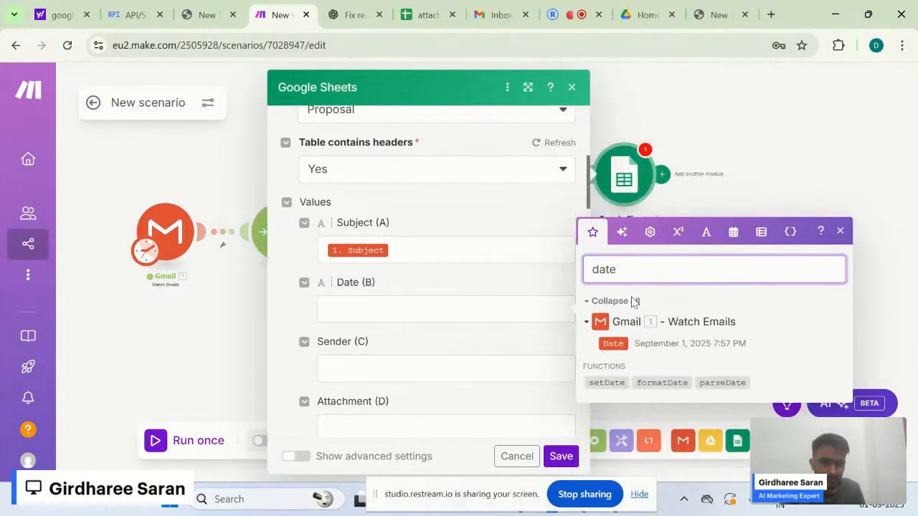
click(563, 309)
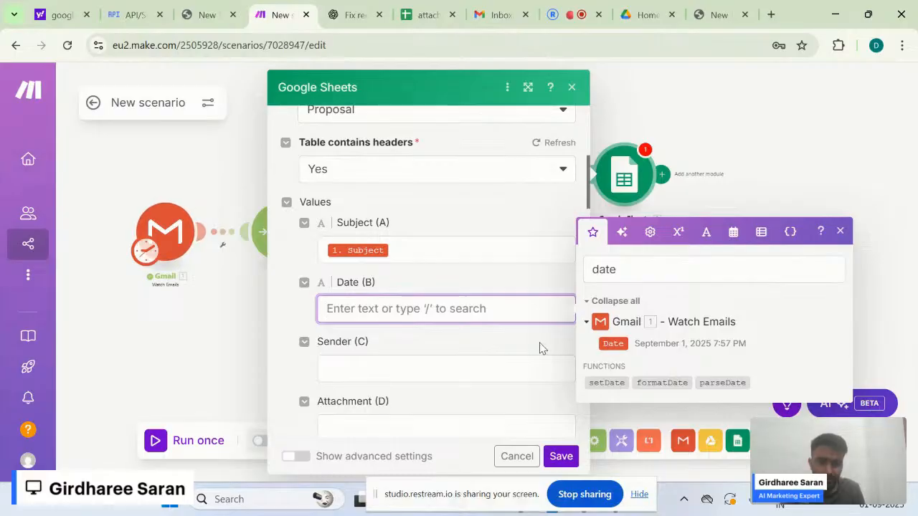
drag(613, 342, 503, 310)
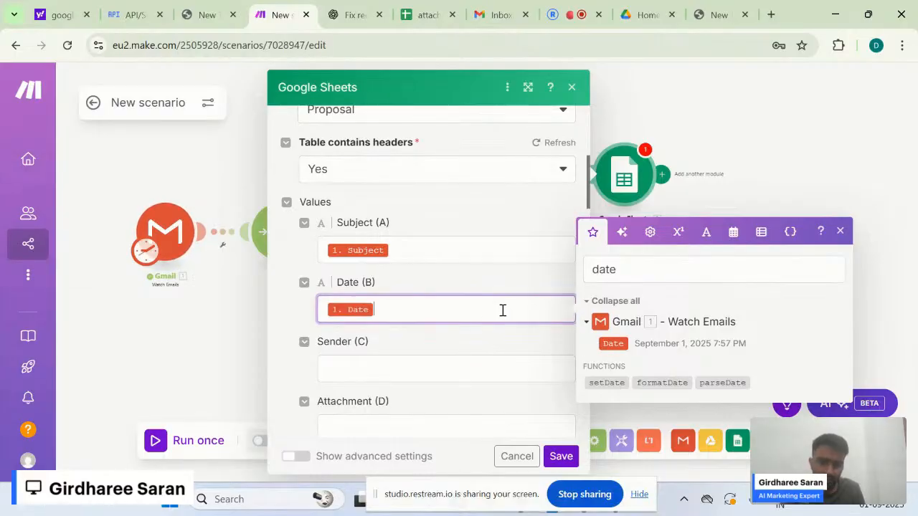
- Map the sender's Email address into the Sender (C) column
click(465, 368)
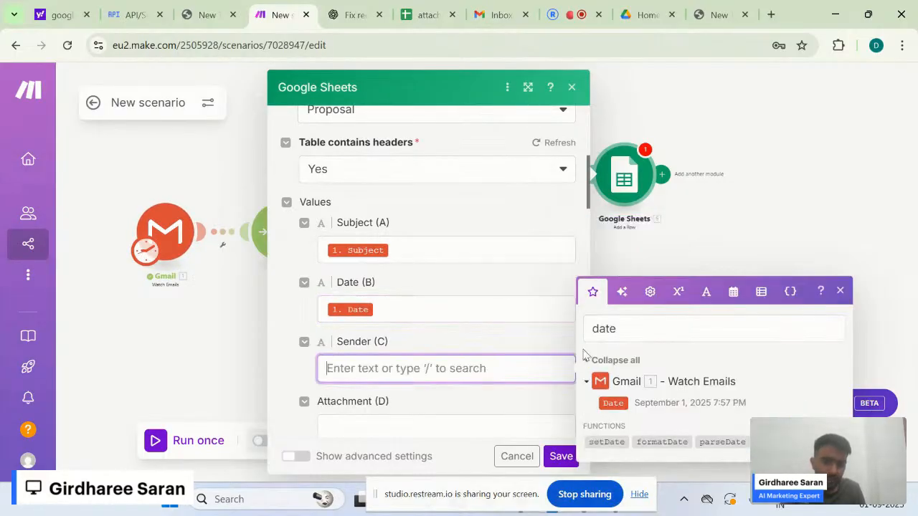
click(650, 329)
text(sende)
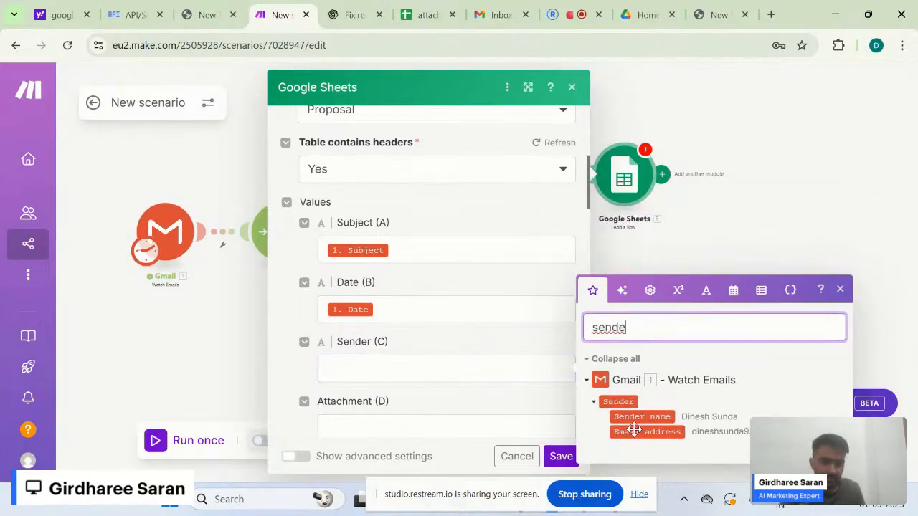
drag(635, 432, 464, 380)
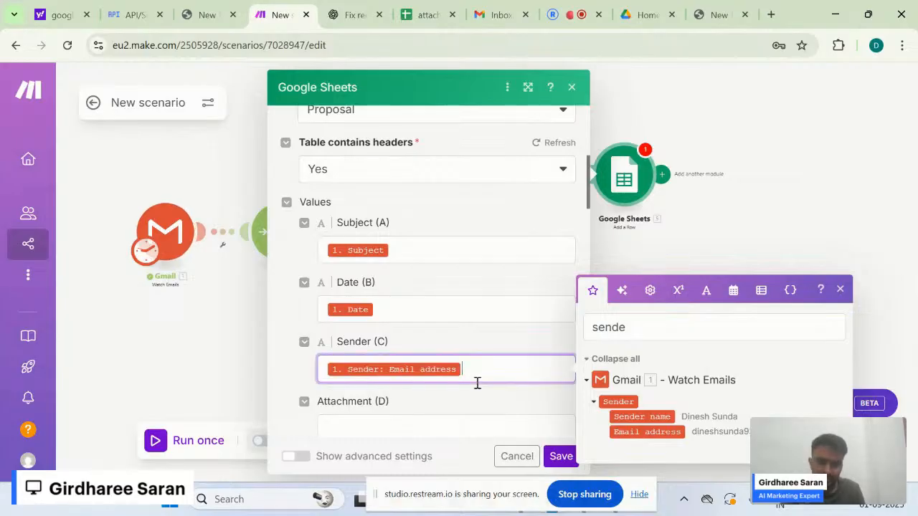
scroll(500, 397, down, 1)
click(499, 326)
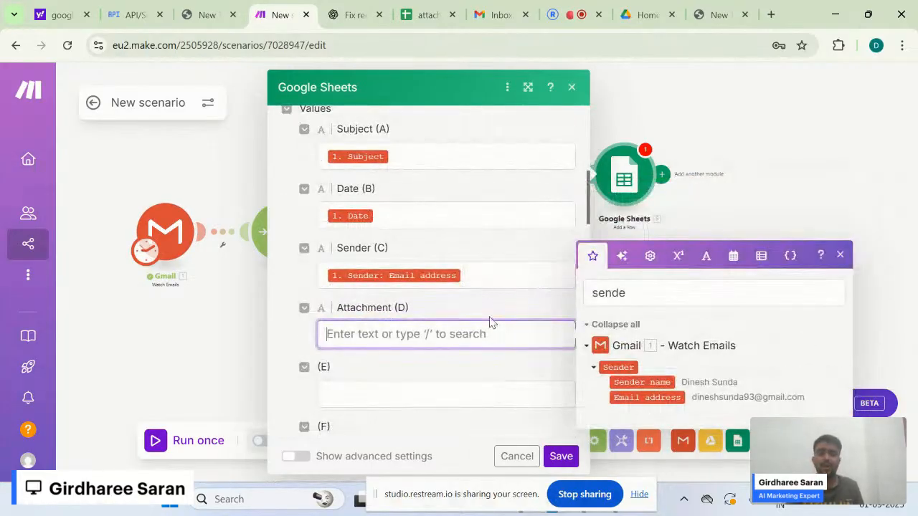
- Map the Google Drive Web View Link into Attachment (D) and save the module
double_click(627, 290)
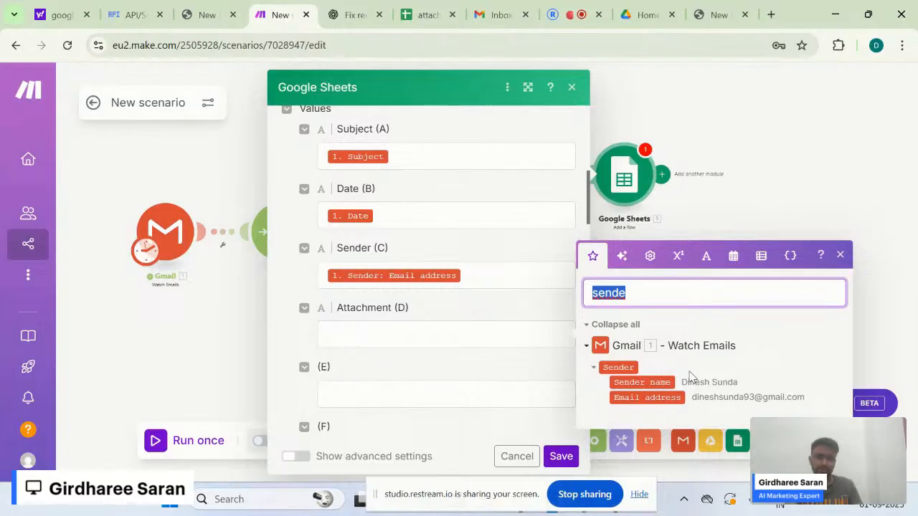
key(BackSpace)
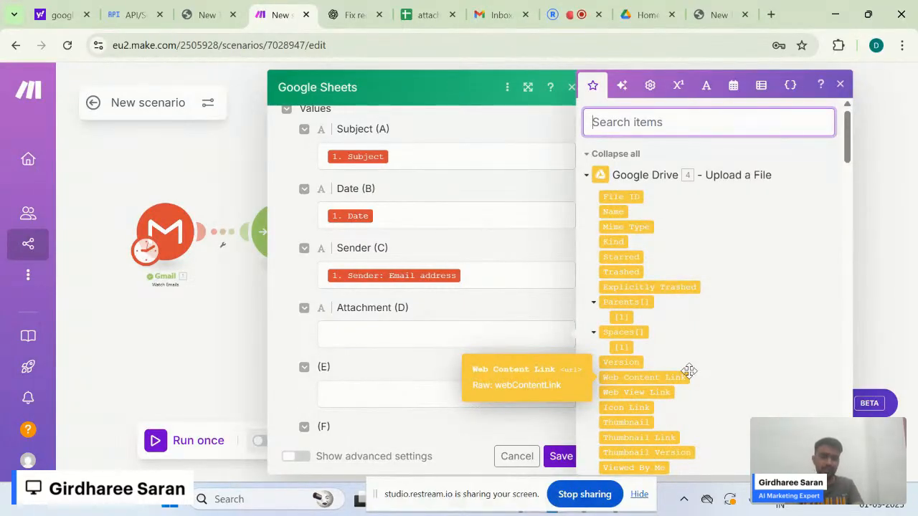
text(view)
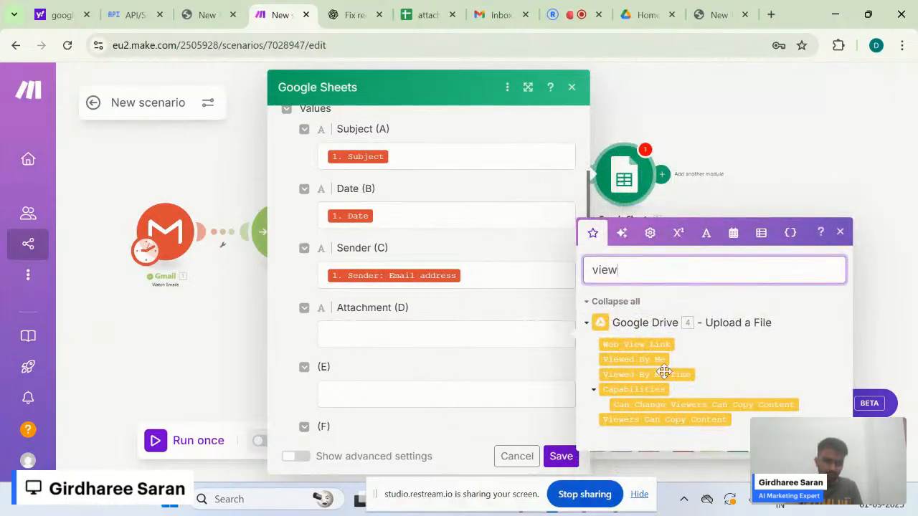
drag(651, 344, 502, 336)
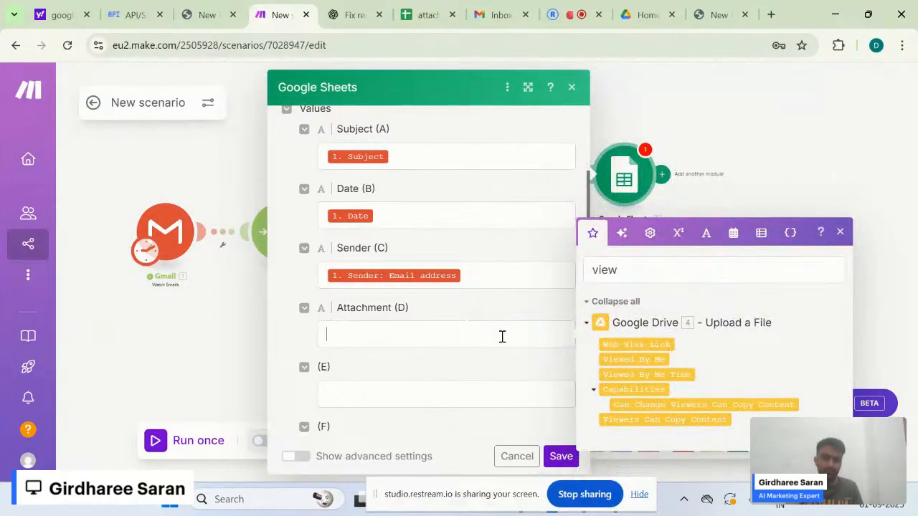
click(442, 314)
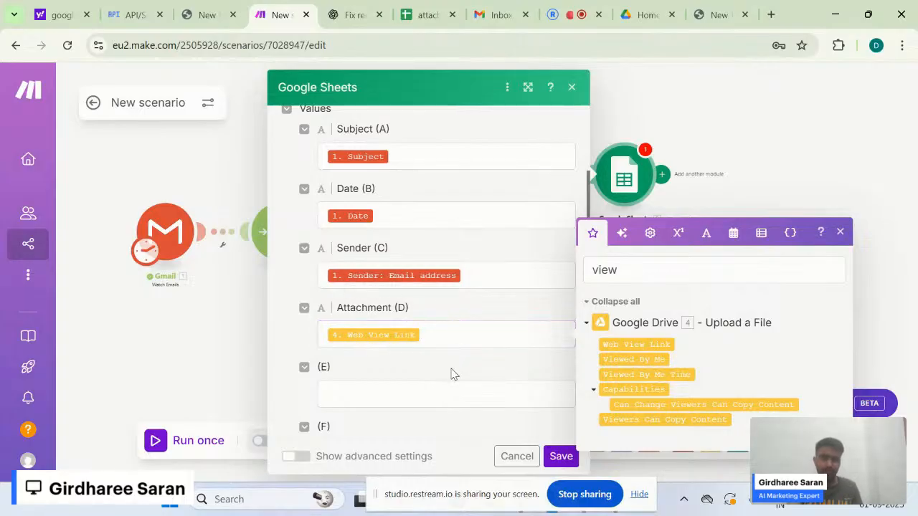
click(562, 455)
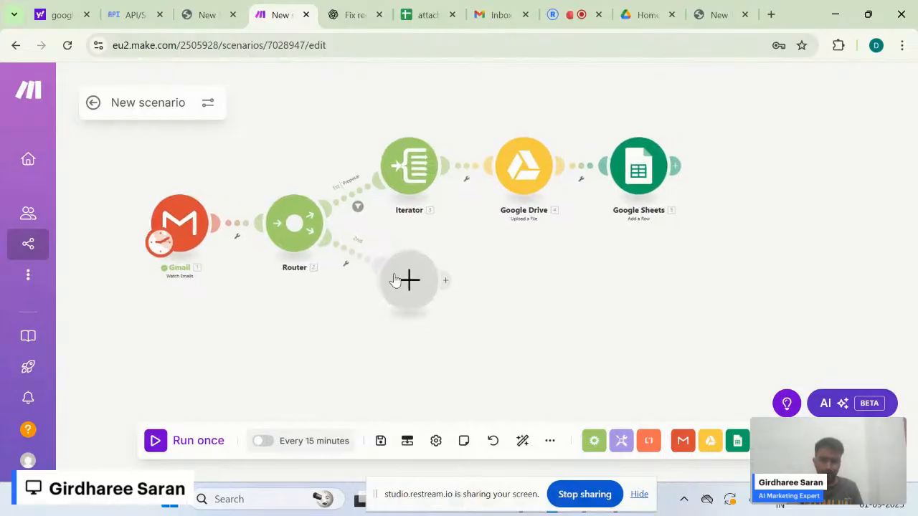
- Drag the empty placeholder on the router's second route lower on the canvas
drag(393, 280, 368, 340)
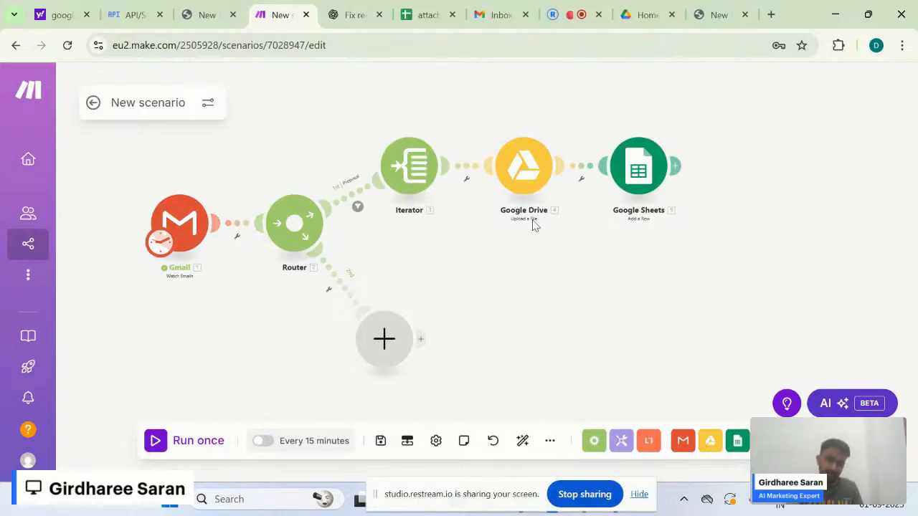
drag(399, 347, 362, 363)
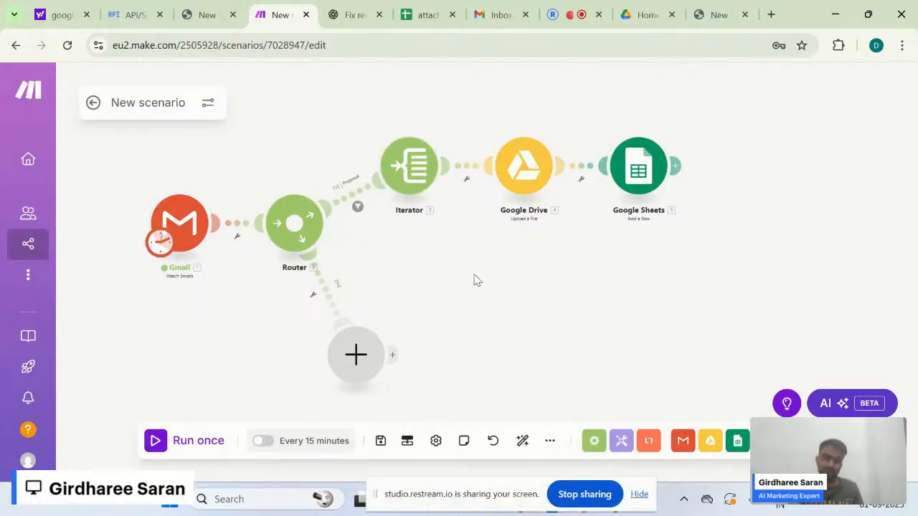
click(393, 167)
click(406, 262)
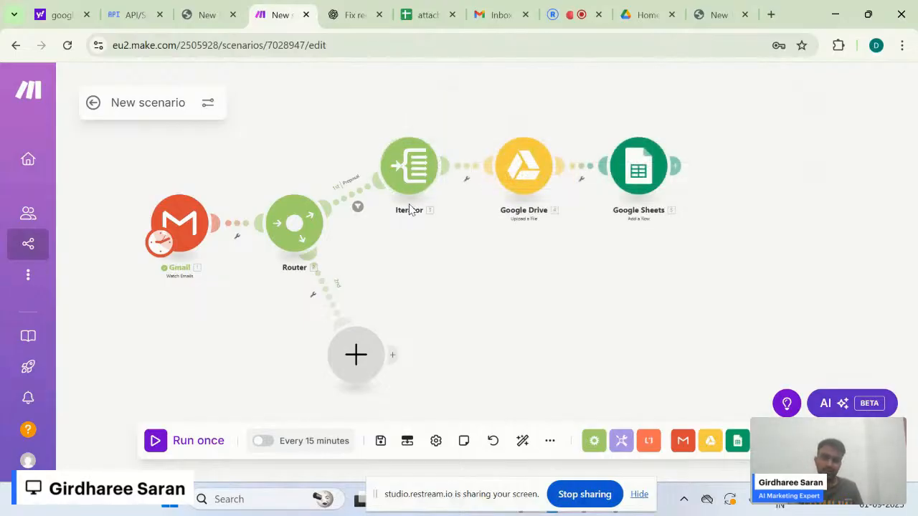
- Clone the Iterator, place the copy below, and unlink its stray route
right_click(417, 160)
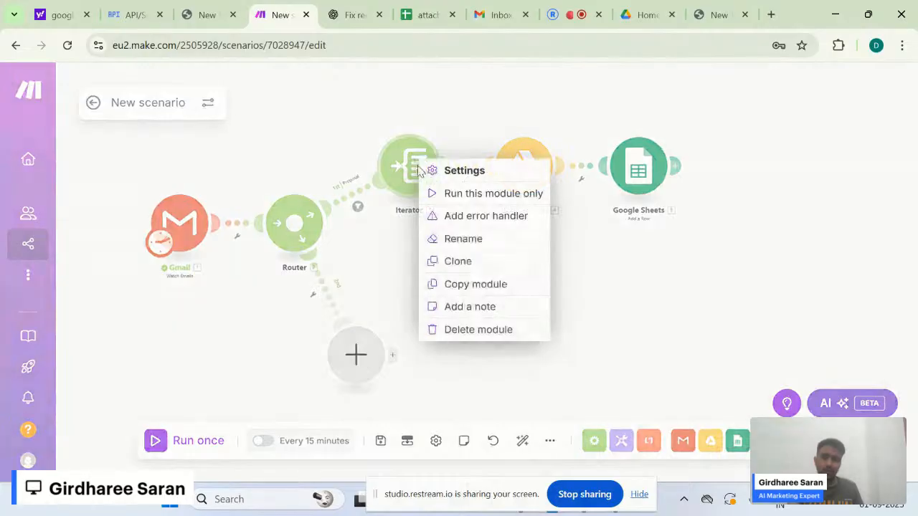
click(484, 262)
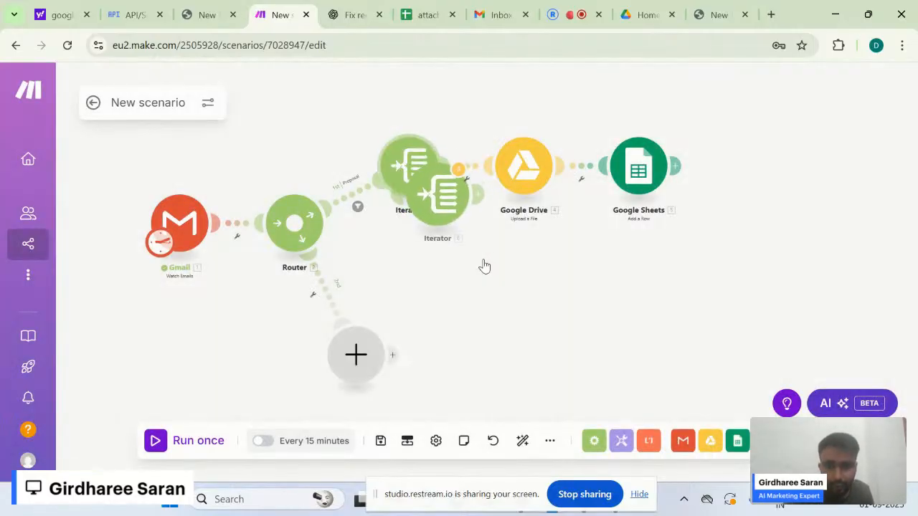
mouse_move(444, 192)
mouse_down()
mouse_move(463, 252)
mouse_move(416, 271)
mouse_up()
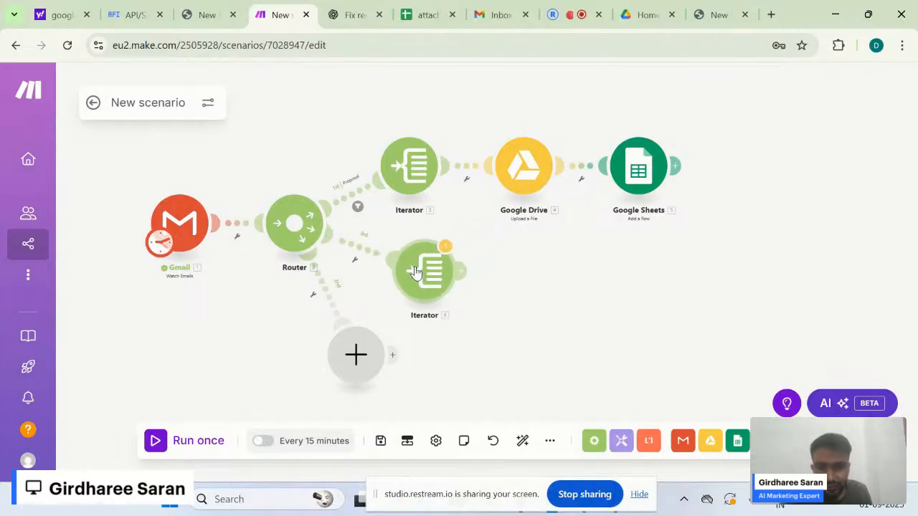
click(363, 253)
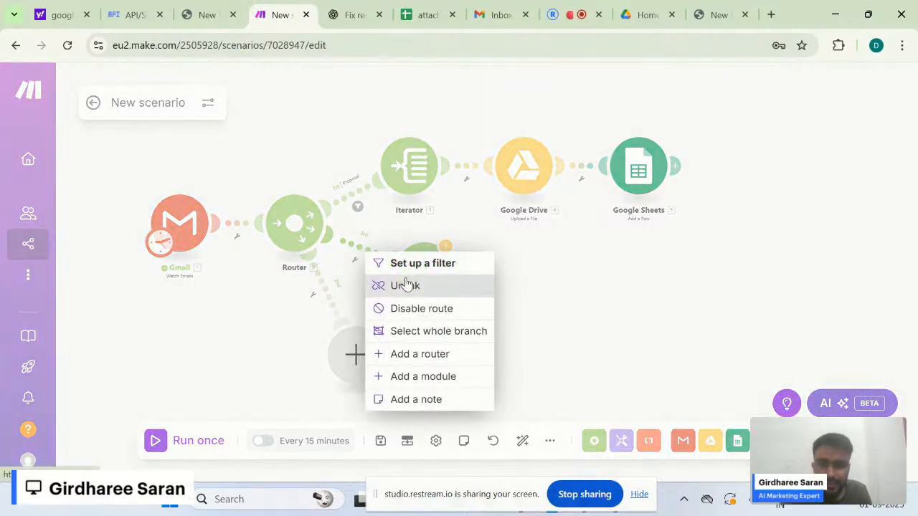
click(406, 286)
- Delete the empty placeholder module and connect the router's second route to the Iterator copy
mouse_move(355, 353)
mouse_down()
mouse_move(423, 282)
mouse_move(349, 336)
mouse_up()
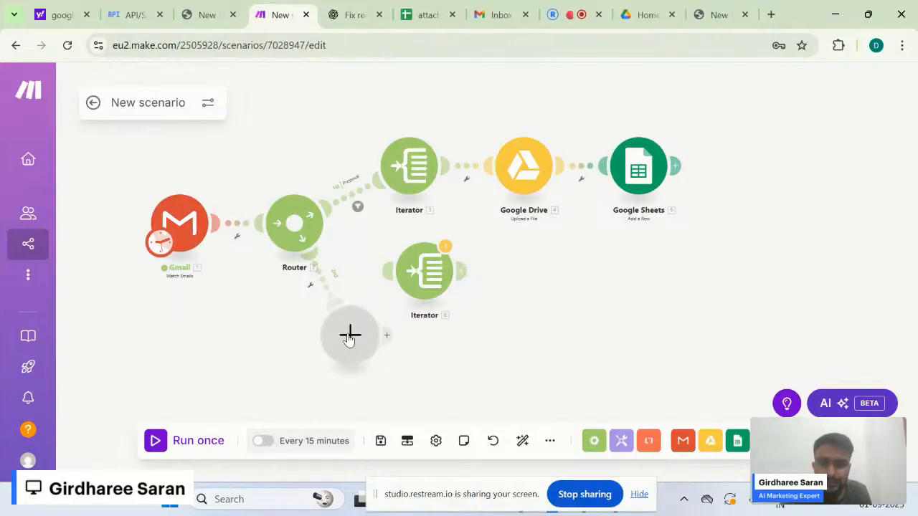
right_click(350, 335)
click(383, 373)
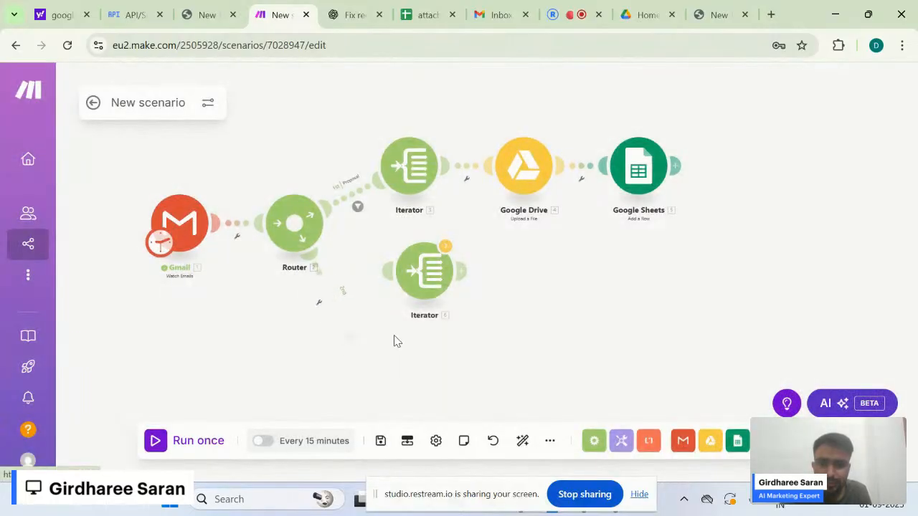
drag(386, 270, 327, 236)
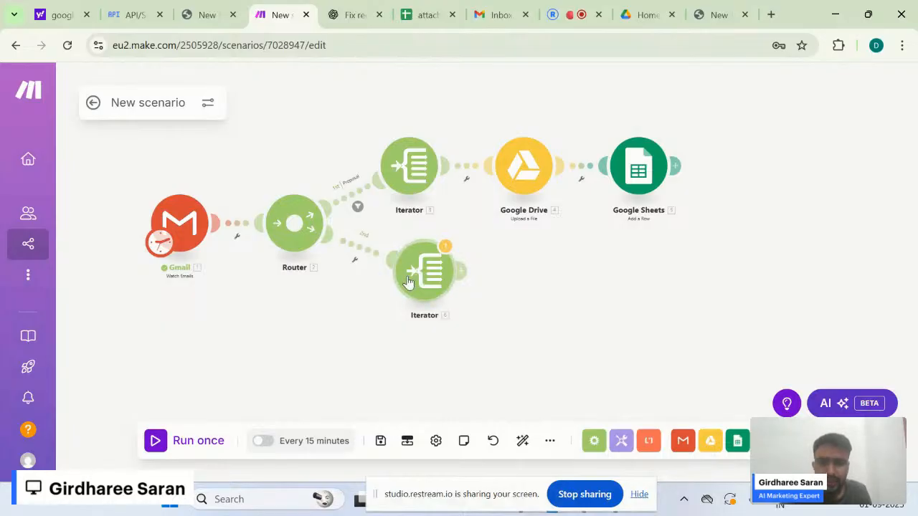
drag(412, 278, 397, 300)
- Replace the lower Iterator's Array mapping with the Gmail email's Attachments[] and save it
click(398, 299)
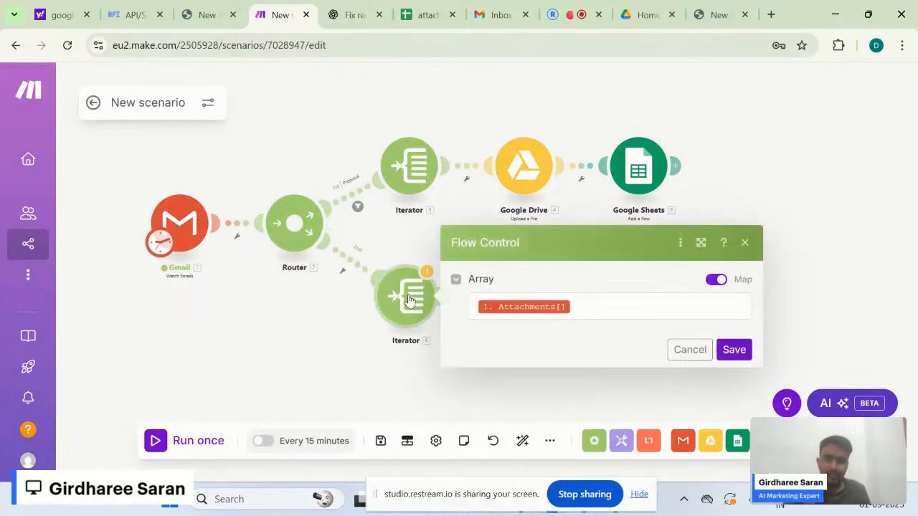
click(580, 311)
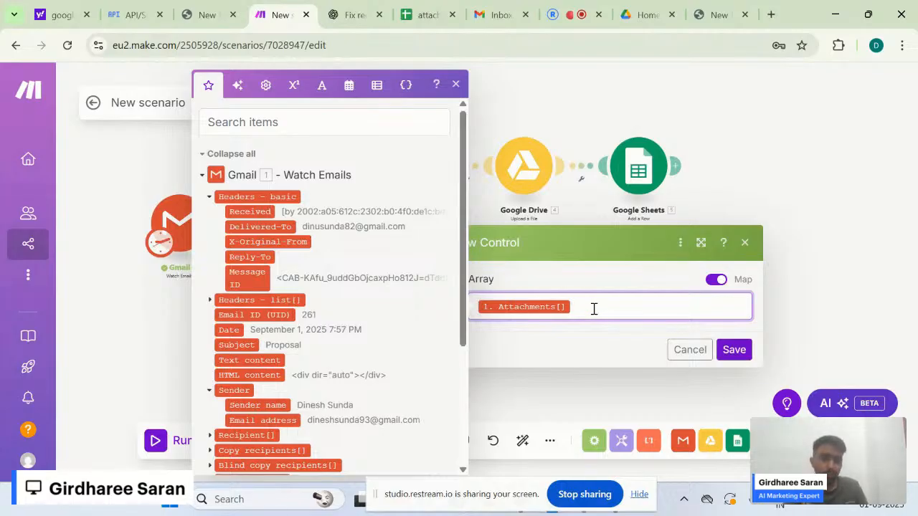
key(BackSpace)
text(att)
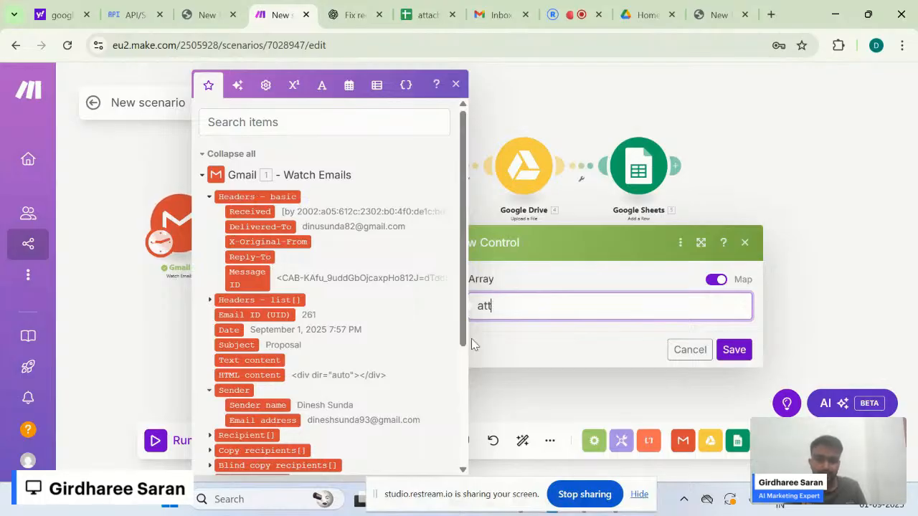
click(330, 122)
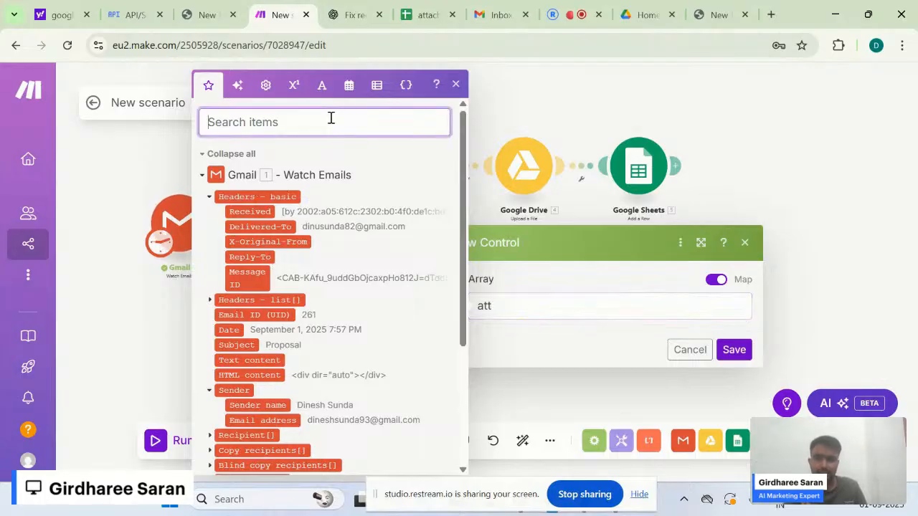
text(att)
click(502, 307)
key(BackSpace)
key(BackSpace)
key(BackSpace)
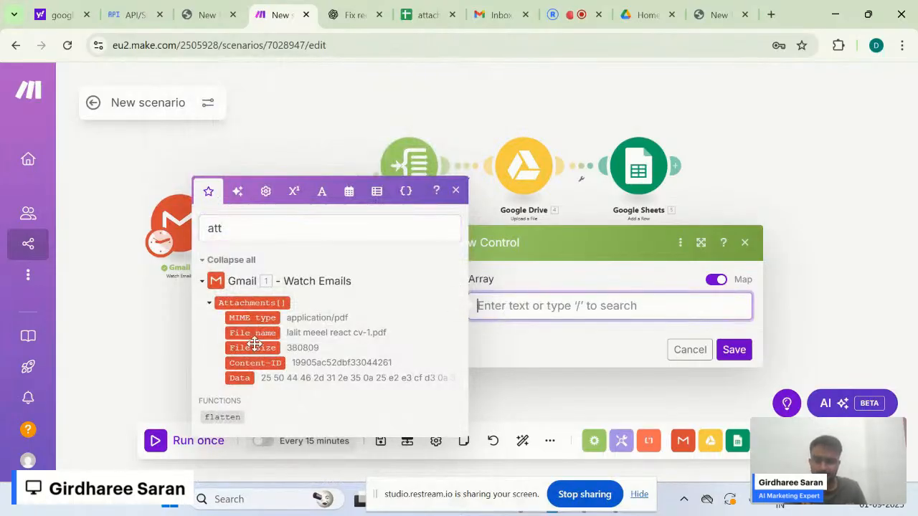
drag(251, 303, 564, 320)
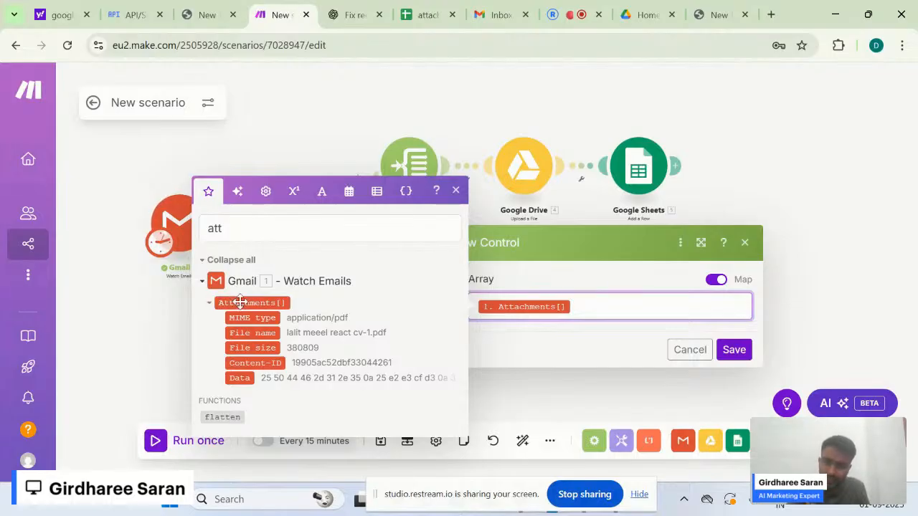
click(735, 351)
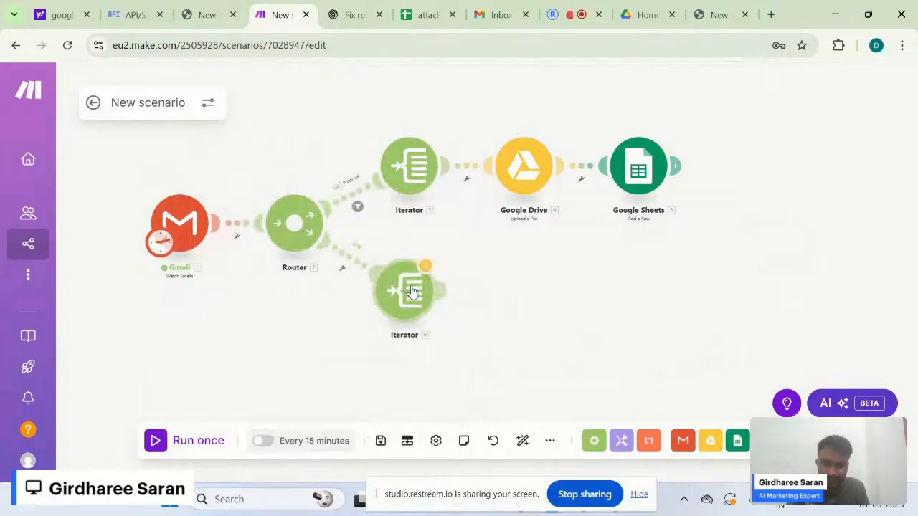
- Clone the Google Drive upload module after the lower Iterator, taking its file from the Iterator
right_click(543, 176)
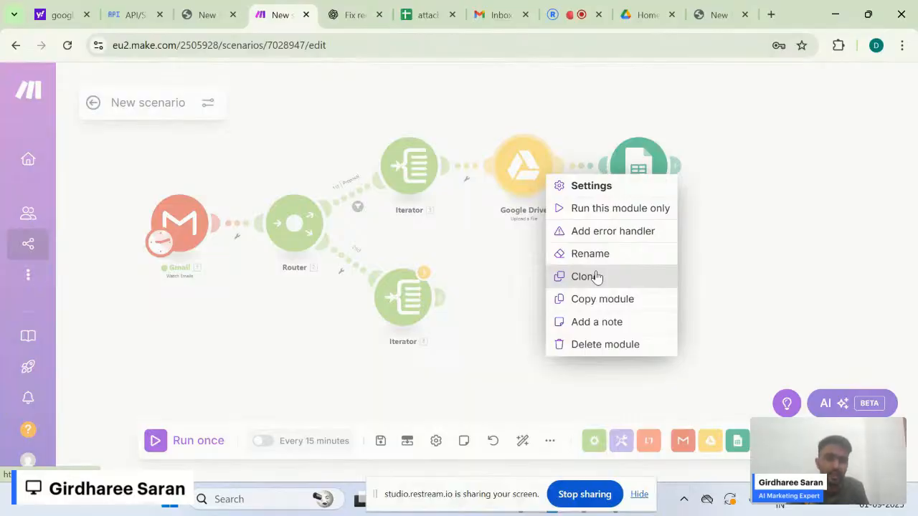
click(596, 276)
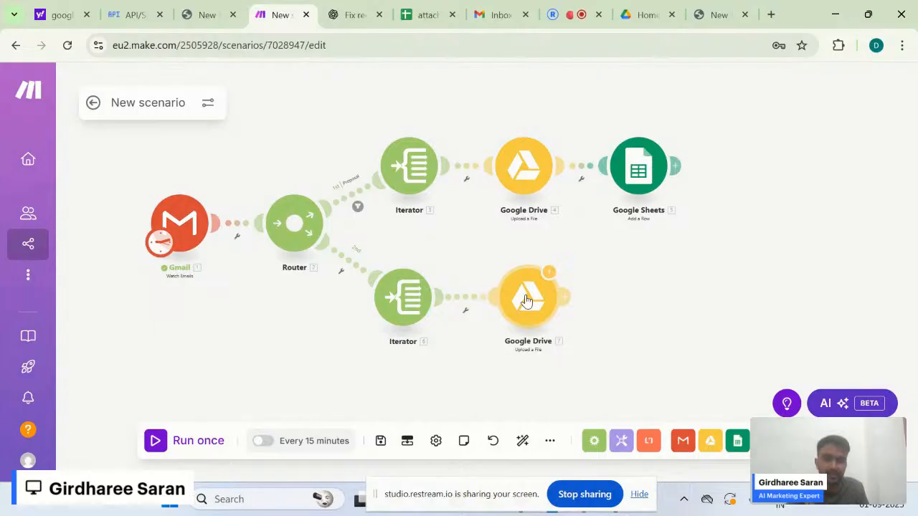
click(526, 300)
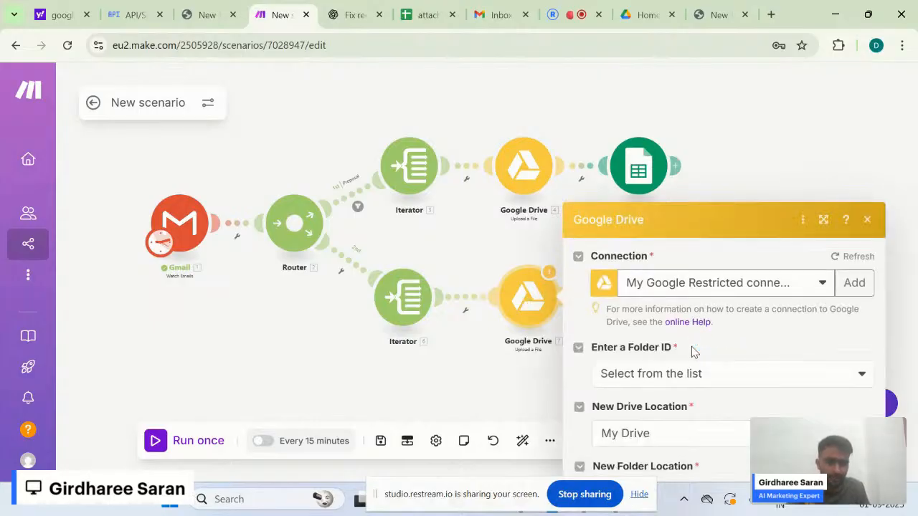
scroll(693, 352, down, 3)
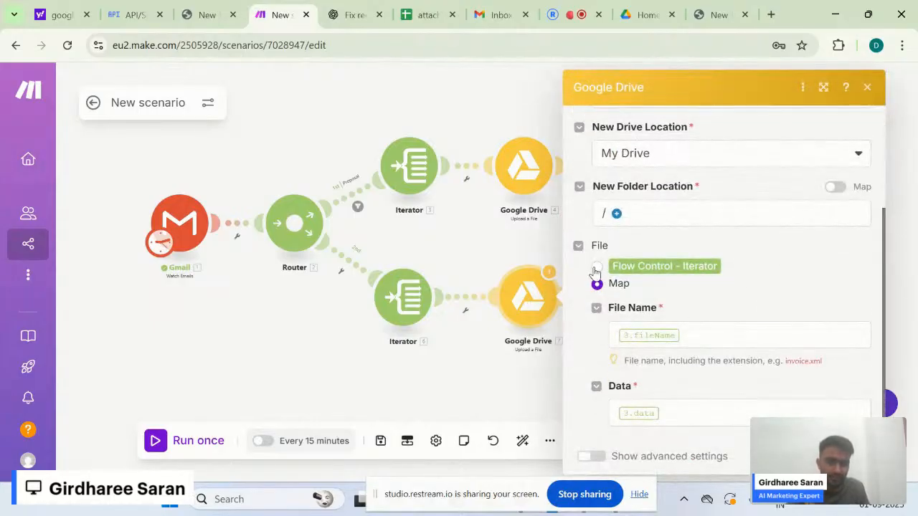
click(596, 267)
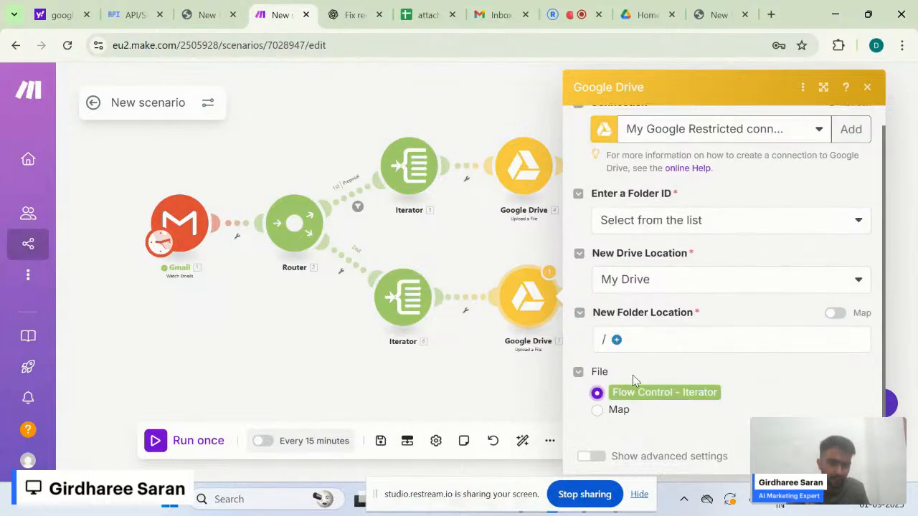
- Set the cloned upload's destination folder to DriveHub and close its settings
click(617, 341)
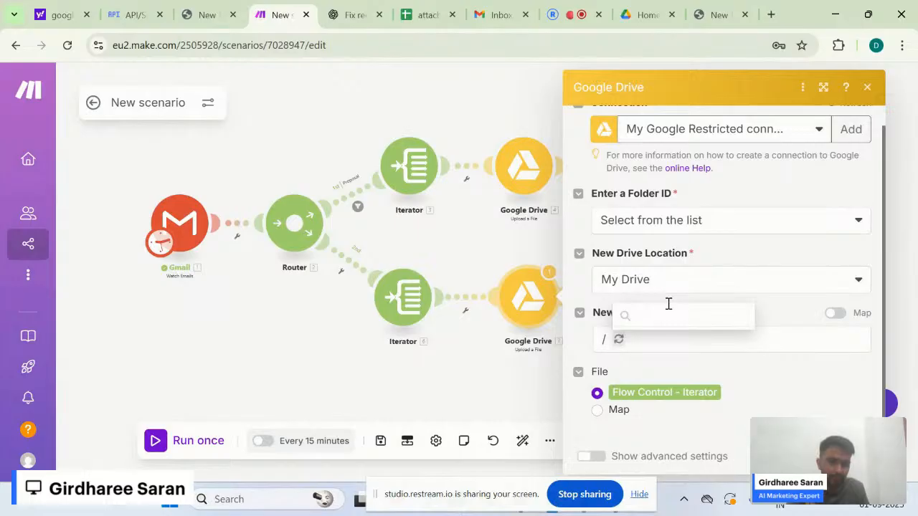
click(811, 135)
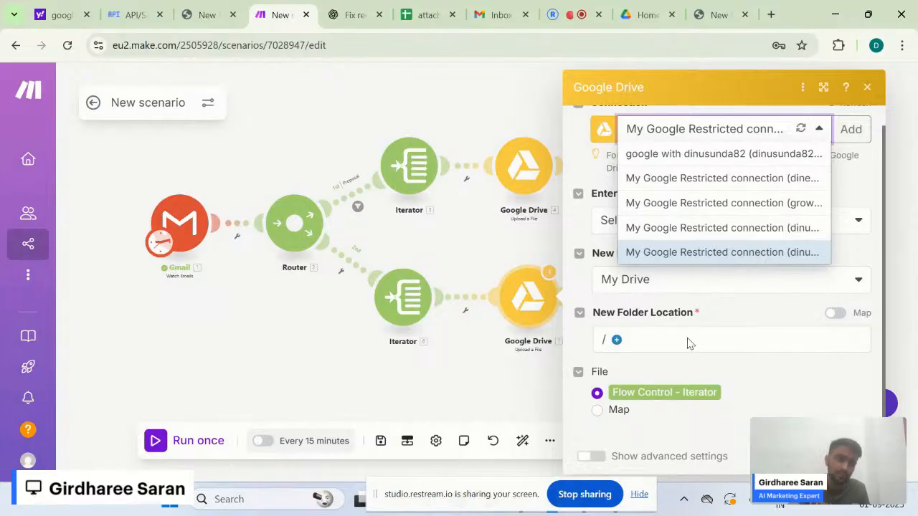
click(653, 348)
click(616, 342)
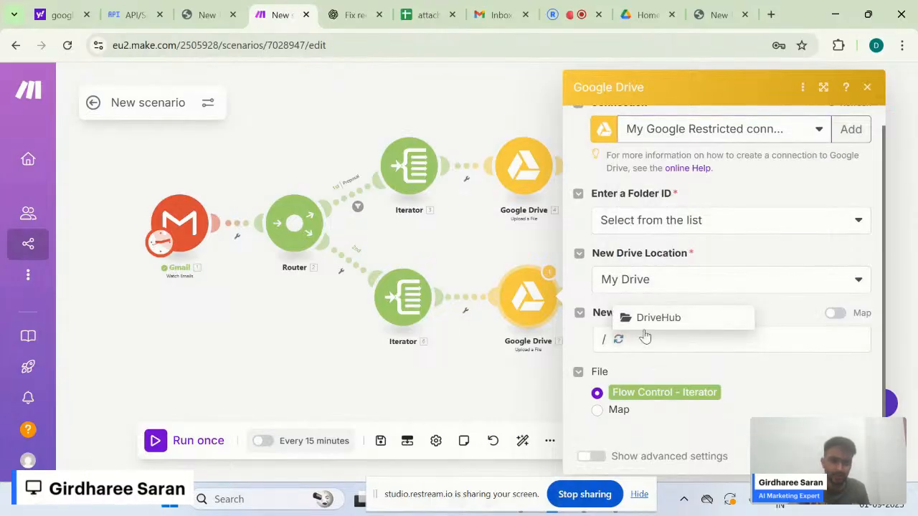
click(664, 317)
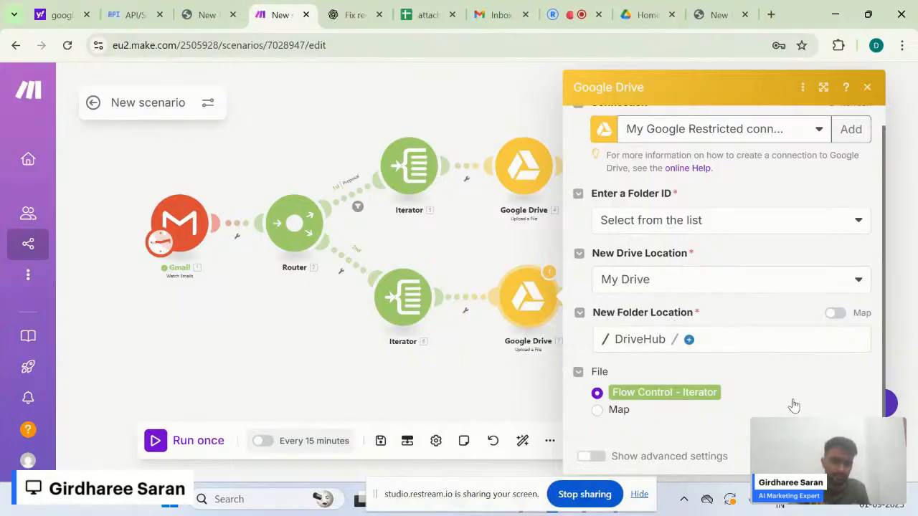
click(816, 133)
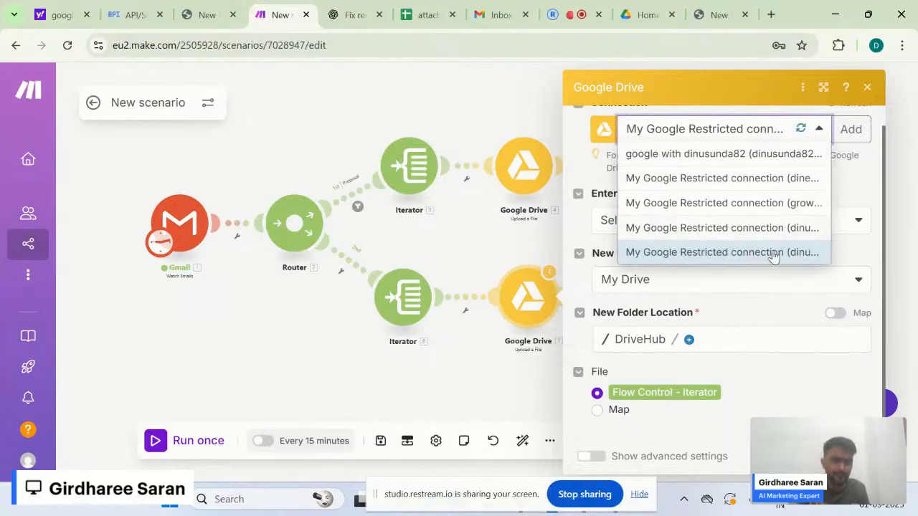
click(793, 395)
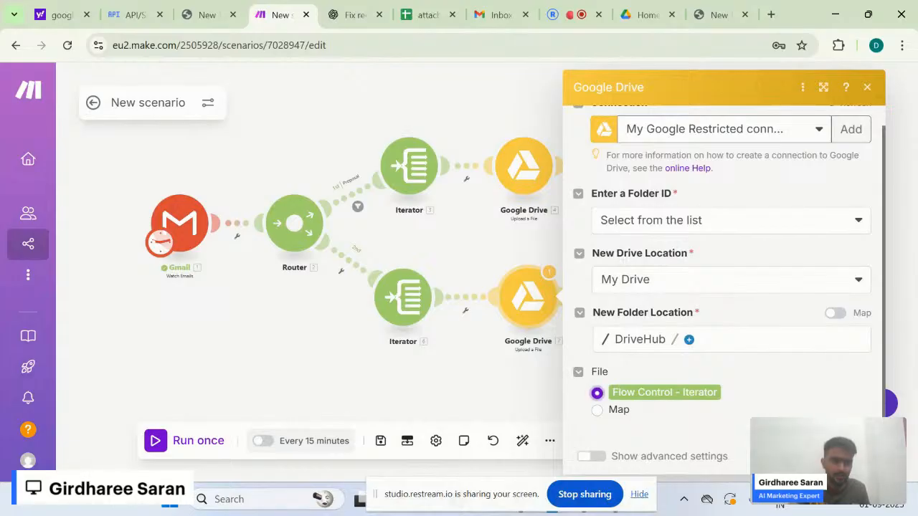
click(851, 456)
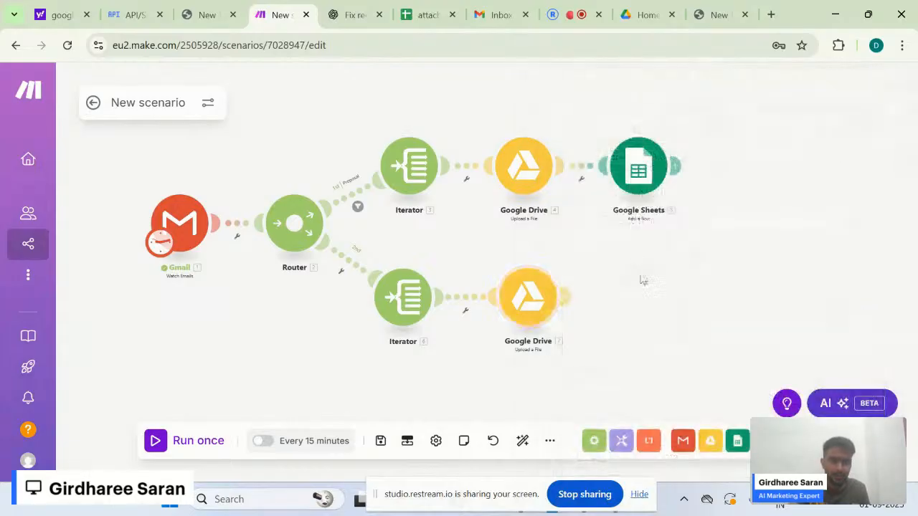
- Clone the Google Sheets add-row module and place it after the lower Drive upload
right_click(634, 183)
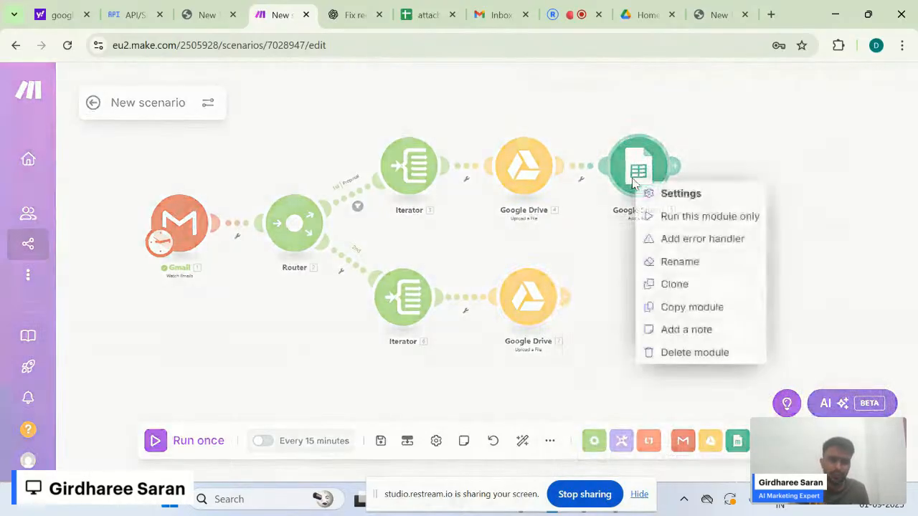
click(675, 285)
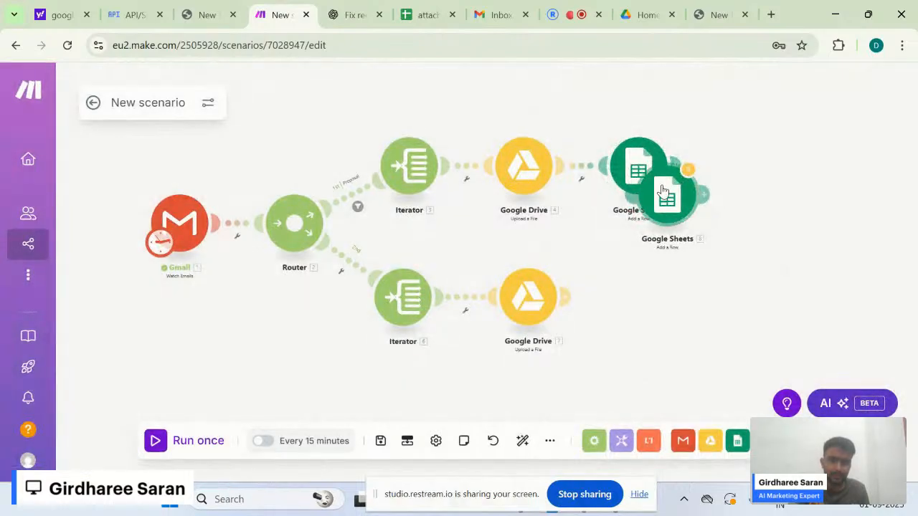
click(643, 276)
mouse_move(644, 276)
mouse_down()
mouse_move(634, 300)
mouse_move(651, 288)
mouse_up()
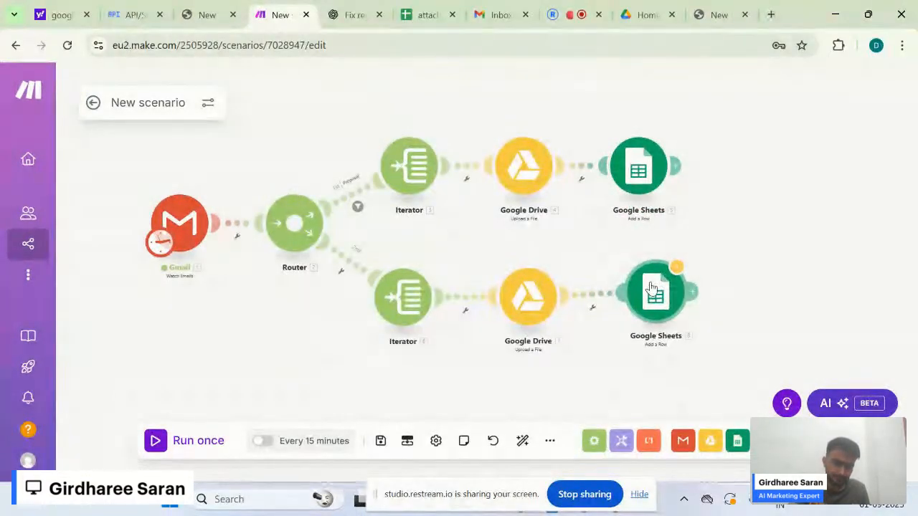
drag(600, 256, 593, 203)
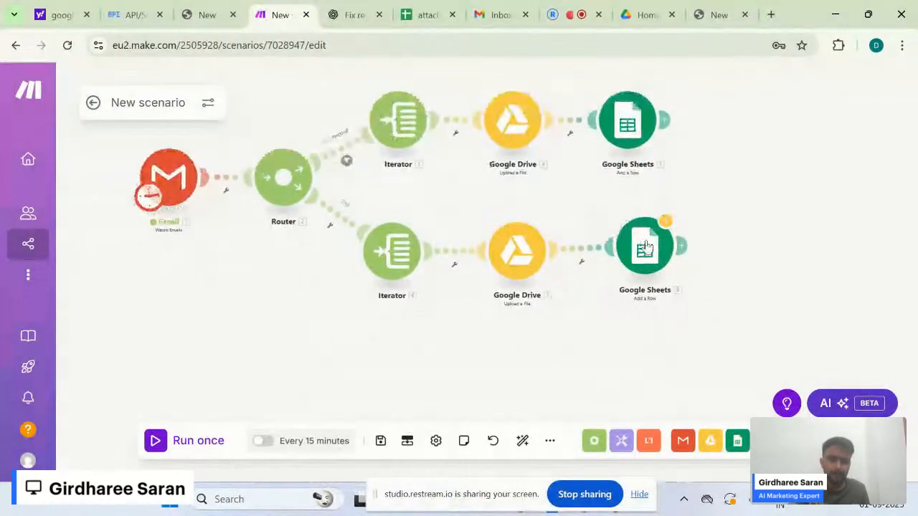
- Point the copied Google Sheets module at the CV sheet
click(644, 256)
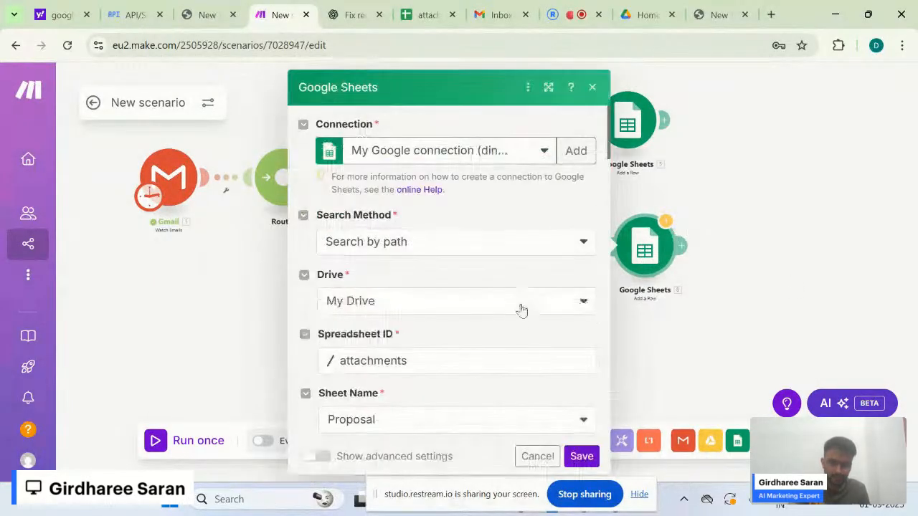
scroll(522, 335, down, 1)
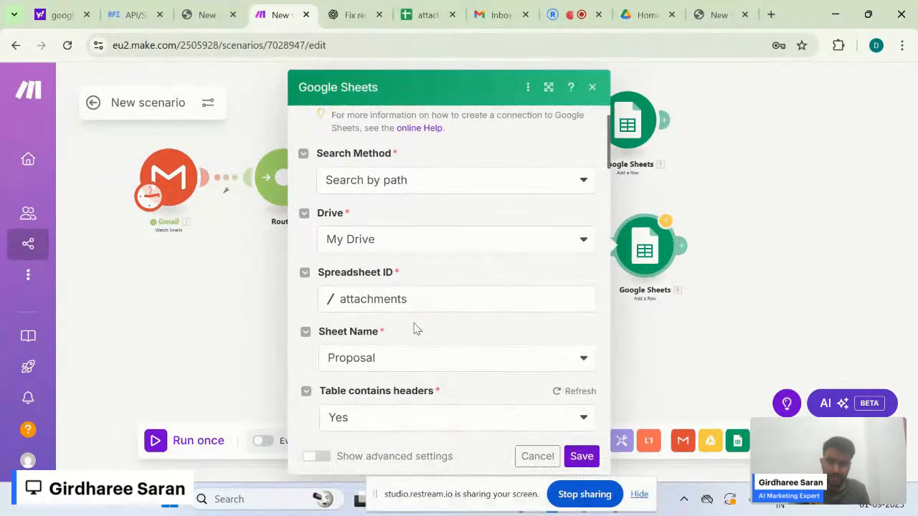
scroll(398, 371, down, 3)
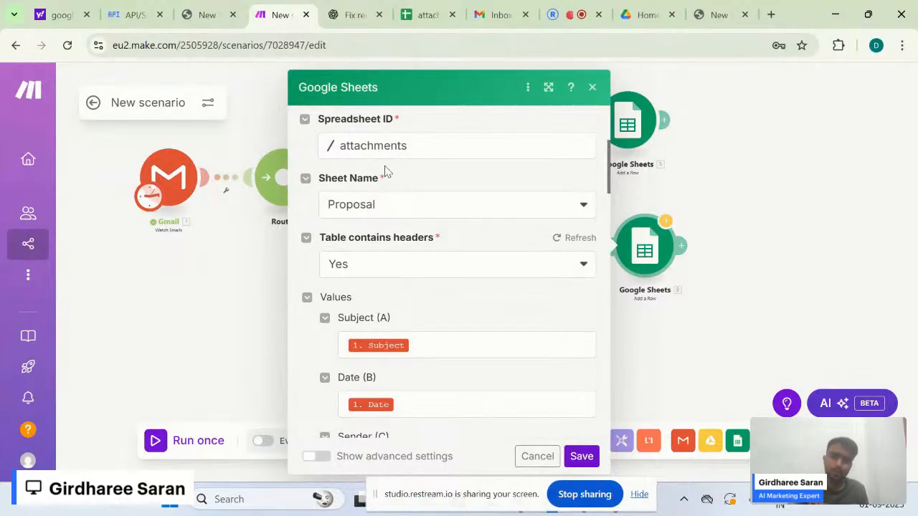
click(350, 214)
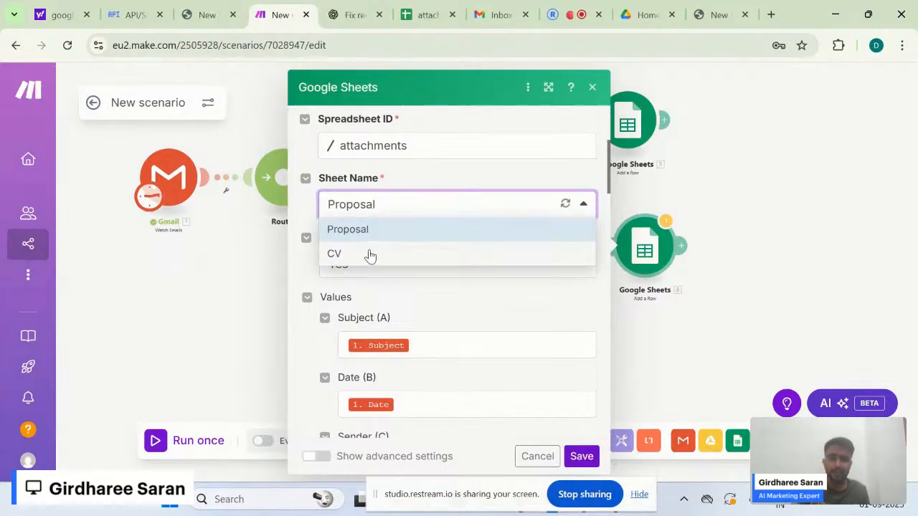
click(370, 255)
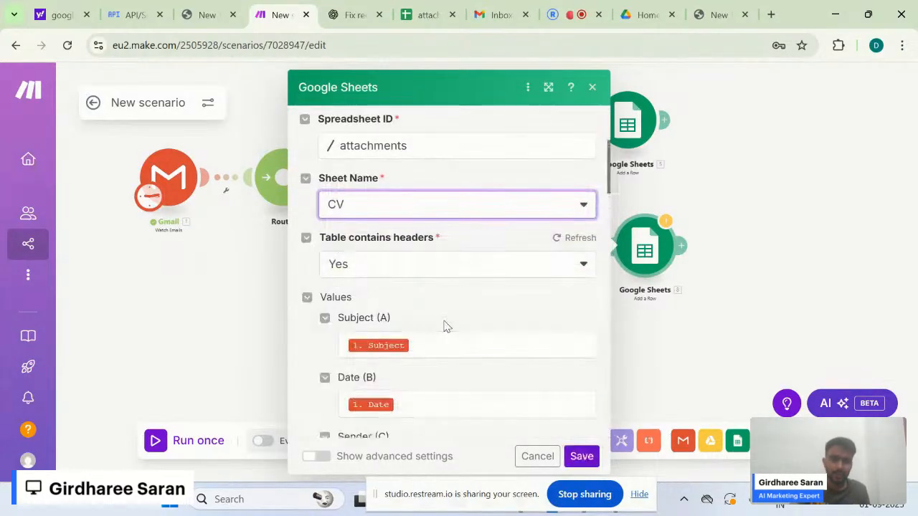
click(253, 257)
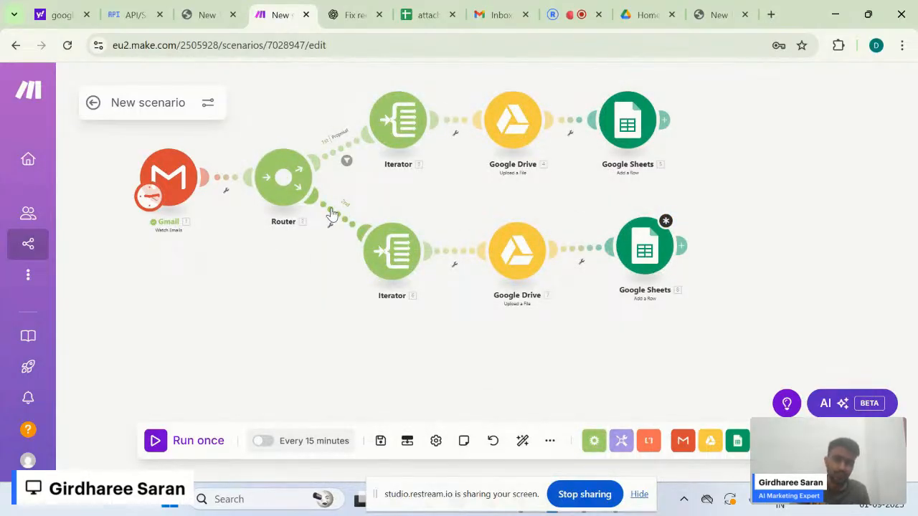
- Inspect the lower Sheets module's Attachment (D) mapping and nudge the module right
click(645, 247)
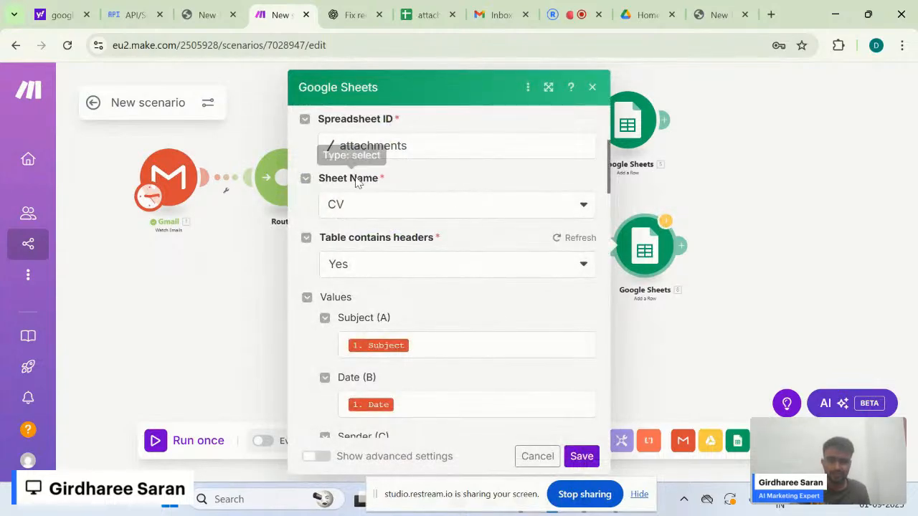
scroll(413, 289, down, 1)
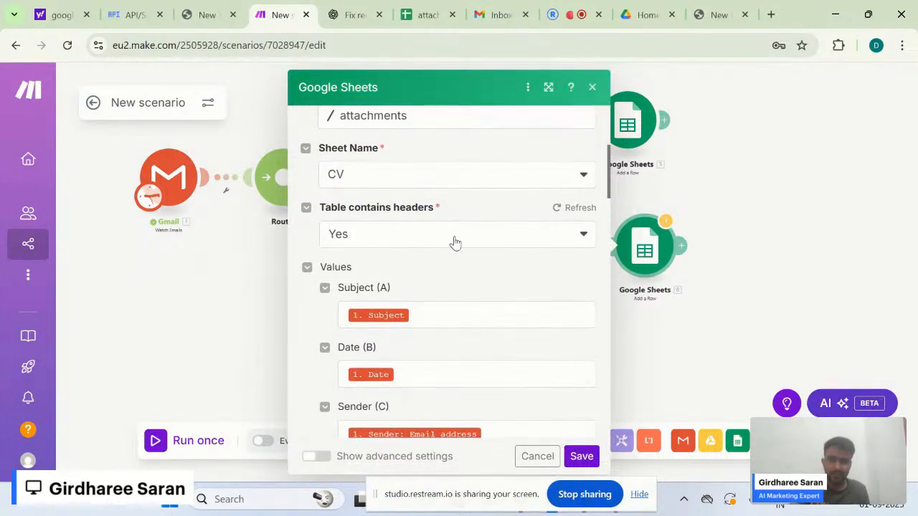
scroll(451, 278, down, 2)
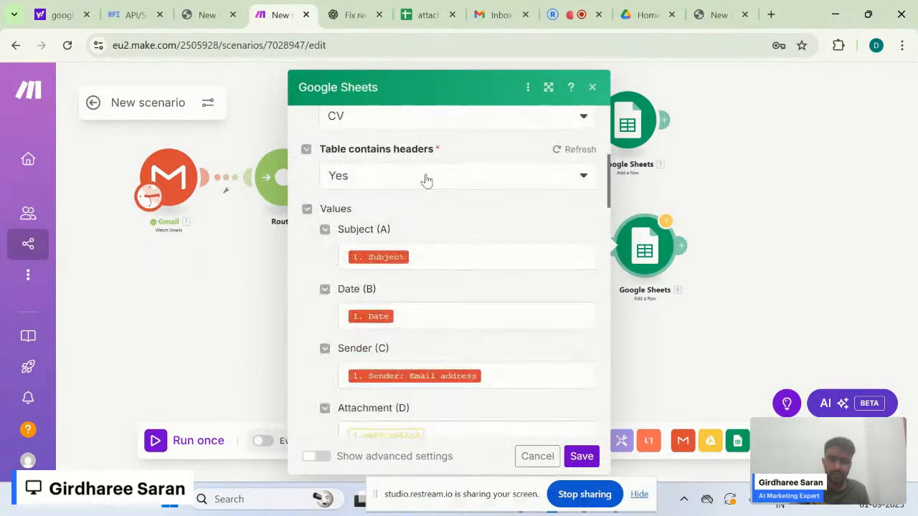
scroll(459, 277, down, 1)
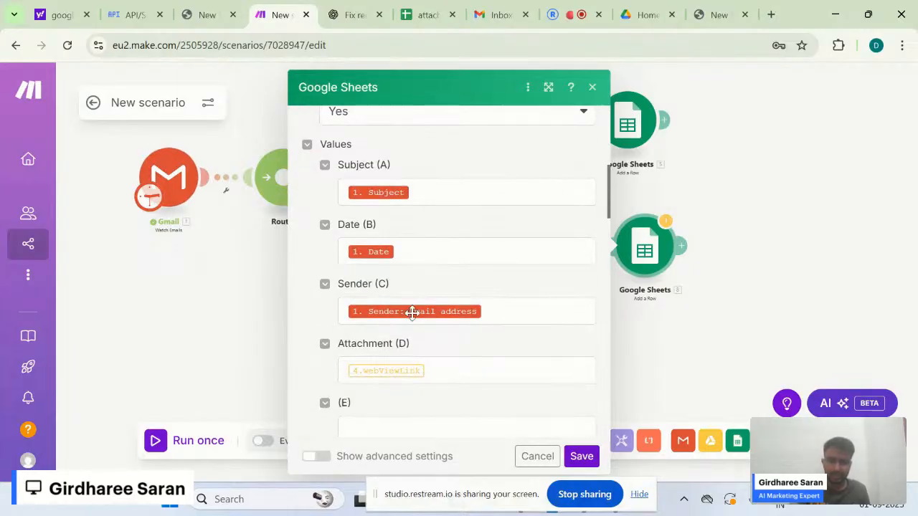
scroll(410, 314, down, 3)
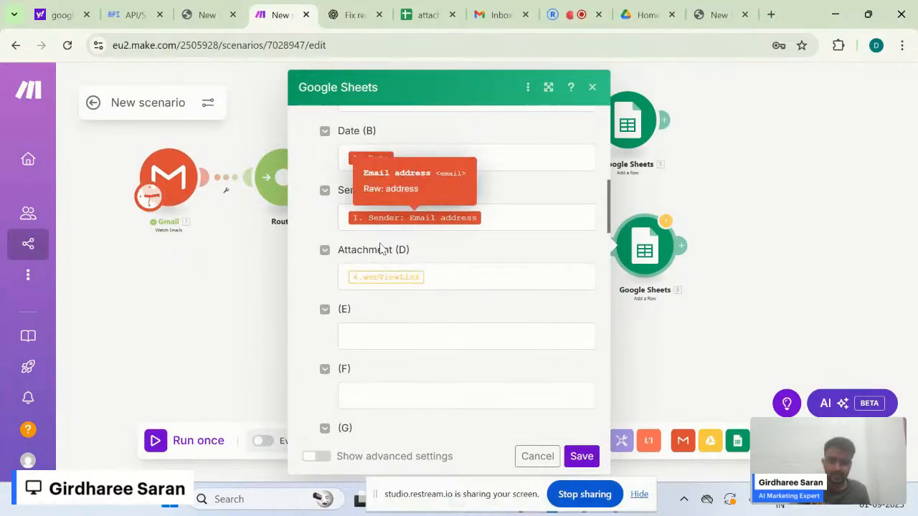
click(449, 284)
click(376, 300)
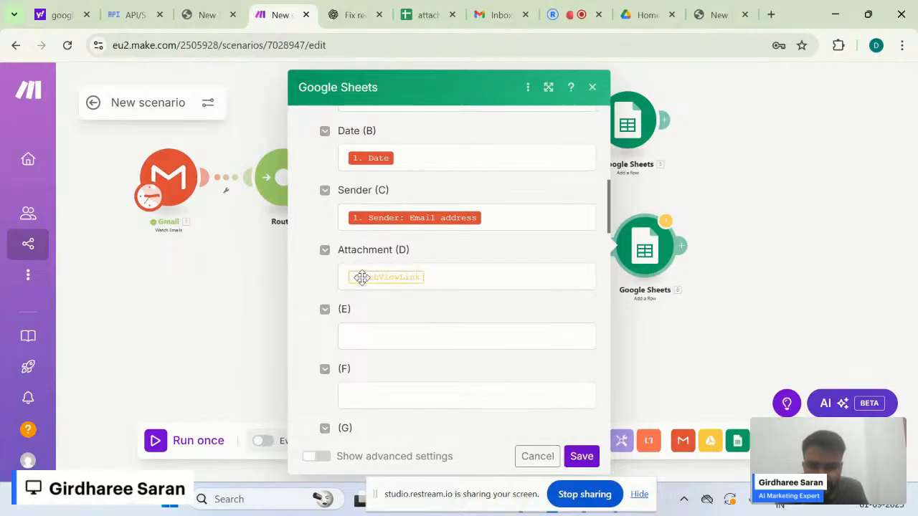
click(361, 279)
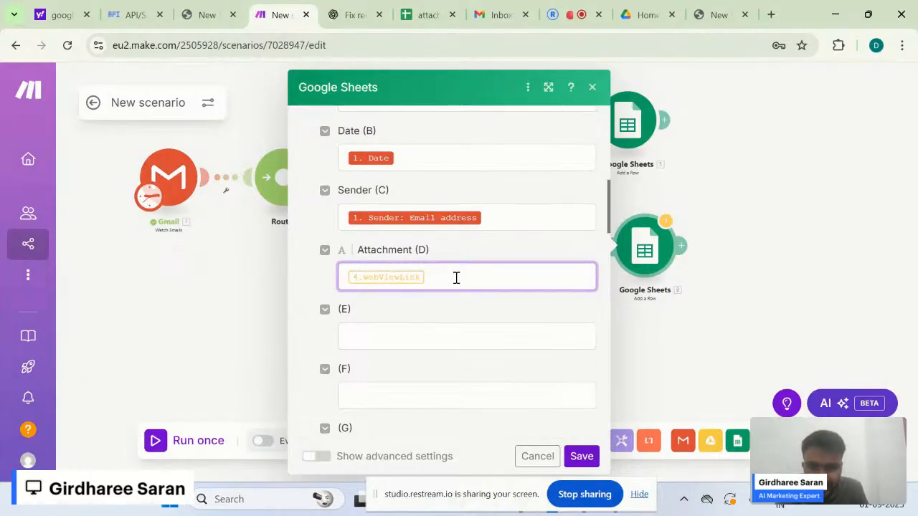
click(257, 277)
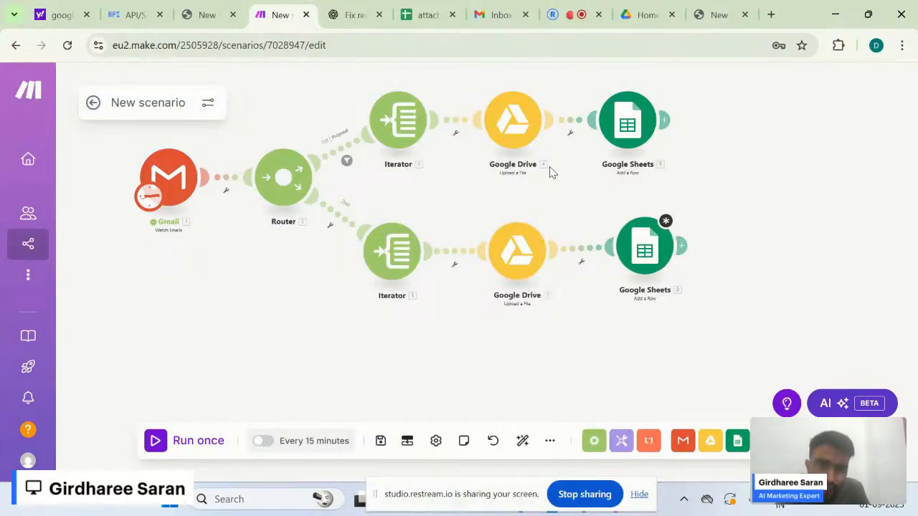
click(645, 250)
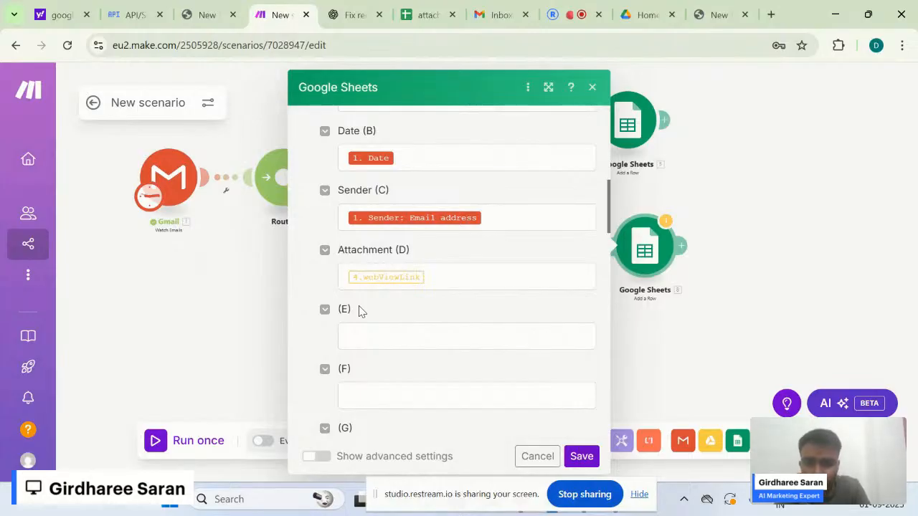
click(888, 183)
drag(664, 259, 673, 265)
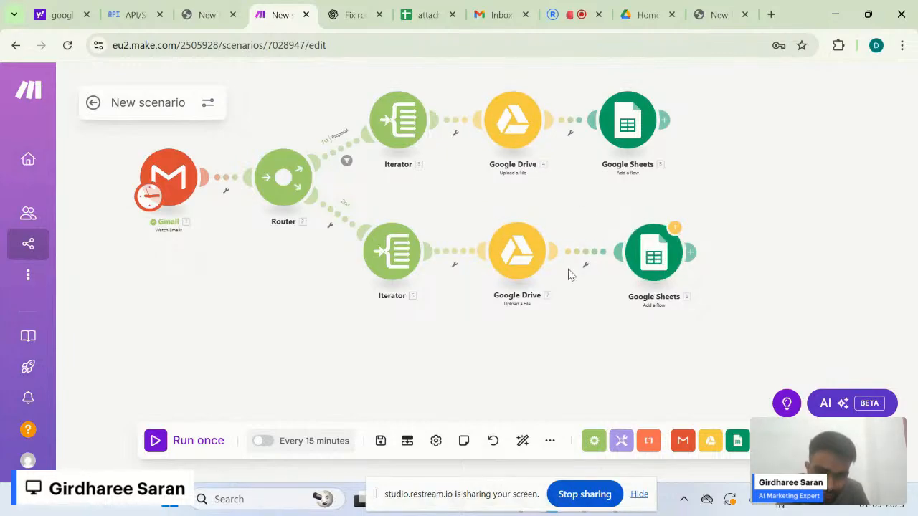
- Replace the stale webViewLink in Attachment (D) with Web View Link and save
click(654, 273)
scroll(455, 349, down, 5)
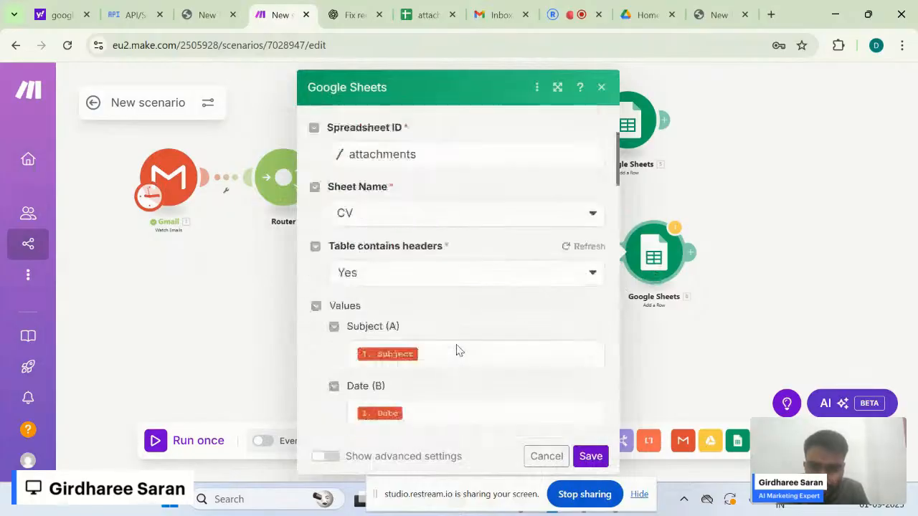
scroll(457, 294, down, 2)
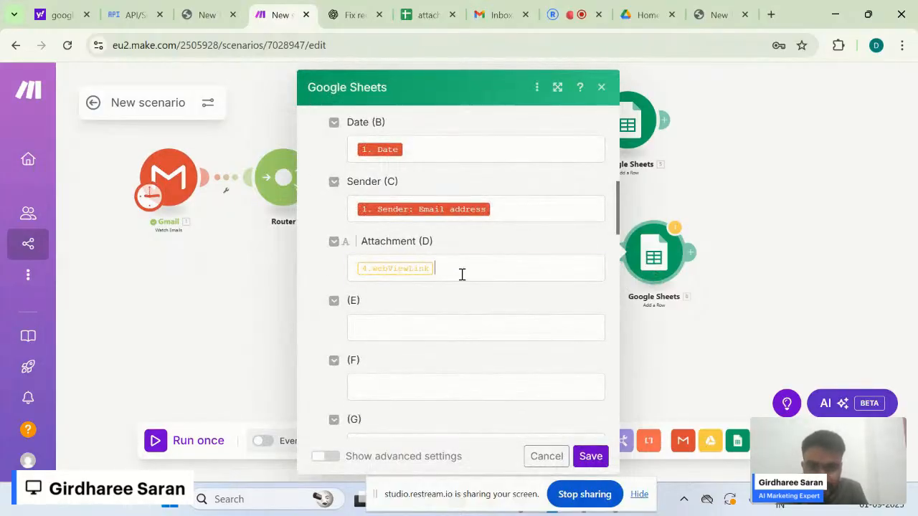
click(462, 275)
key(BackSpace)
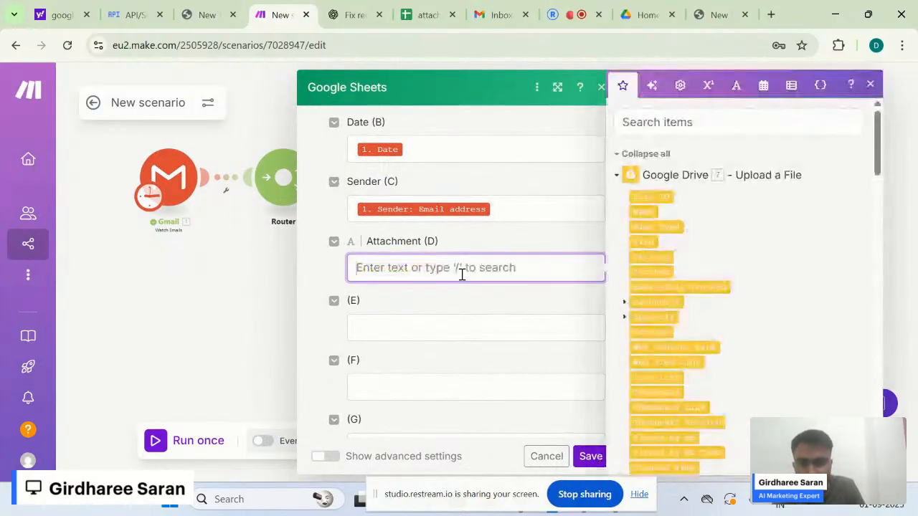
click(729, 130)
text(web)
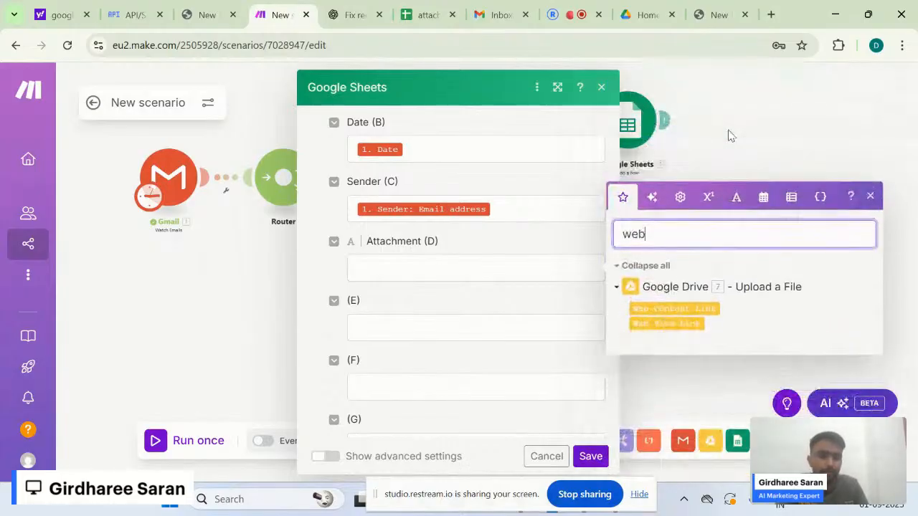
drag(663, 322, 468, 270)
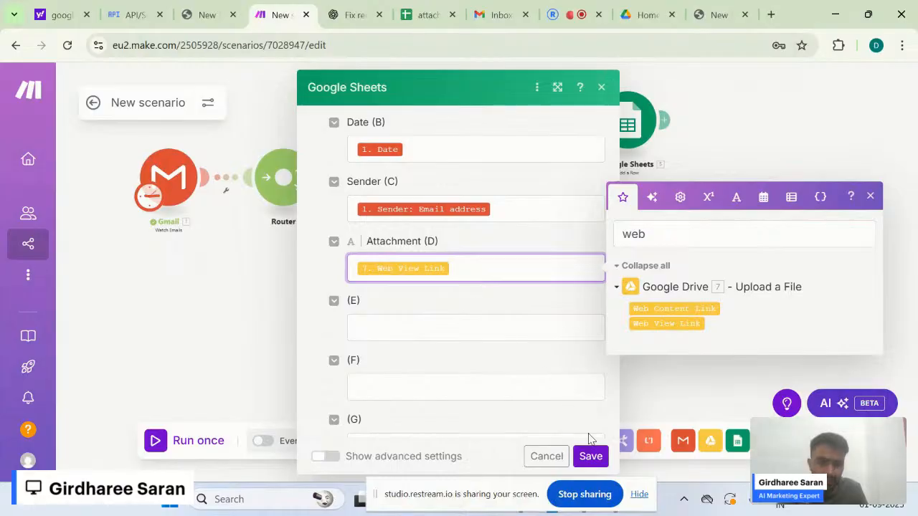
click(590, 456)
drag(729, 344, 758, 344)
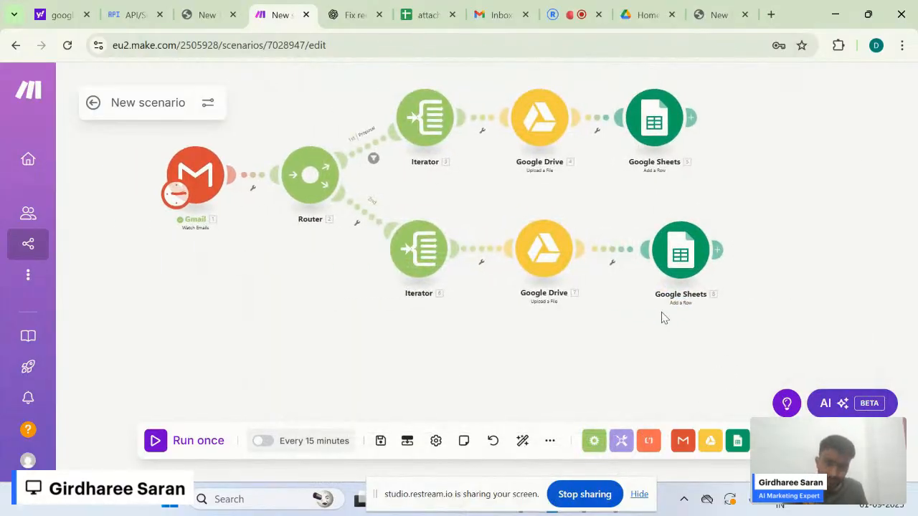
mouse_move(676, 270)
mouse_down()
mouse_move(664, 259)
mouse_move(674, 269)
mouse_up()
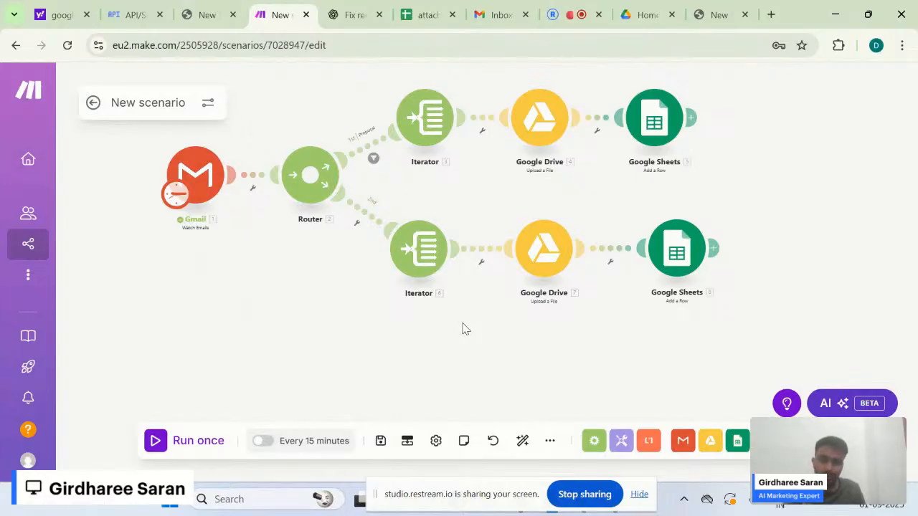
drag(462, 324, 469, 352)
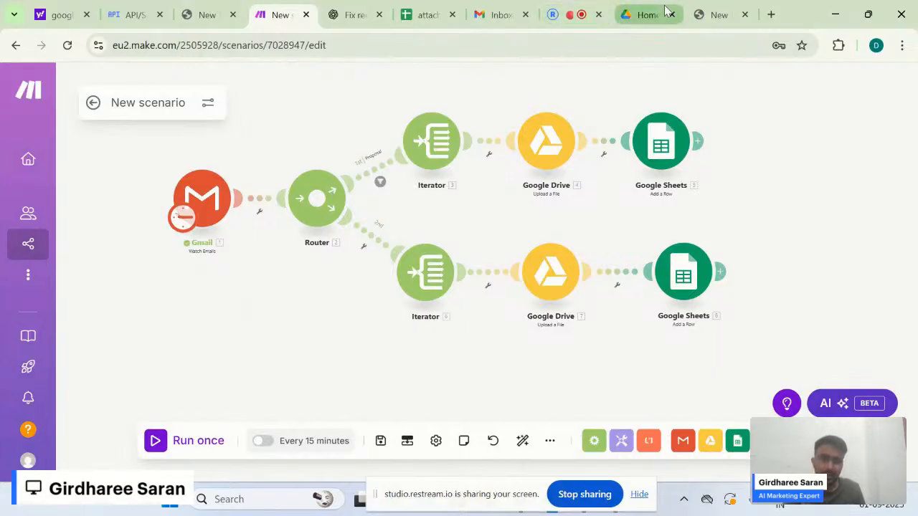
- Mark the Proposal email with the PDF as unread in Gmail, then refresh the inbox
click(484, 6)
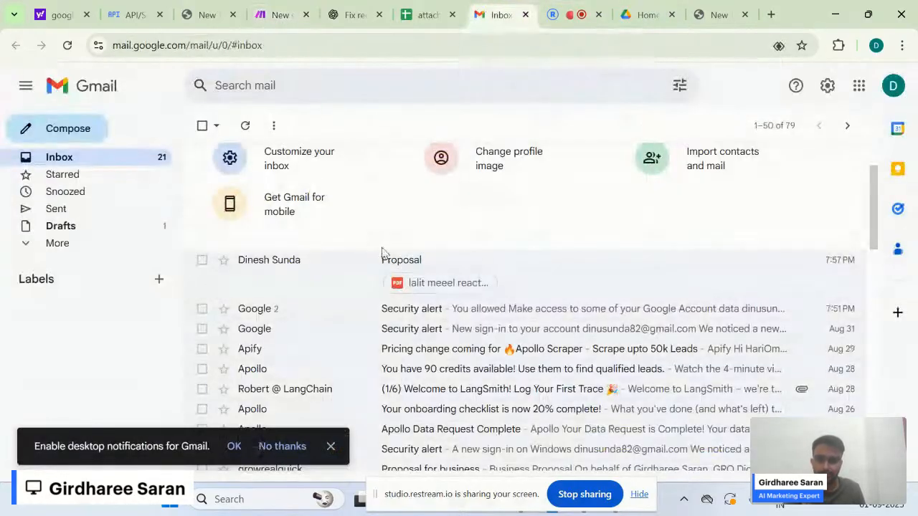
scroll(301, 337, down, 1)
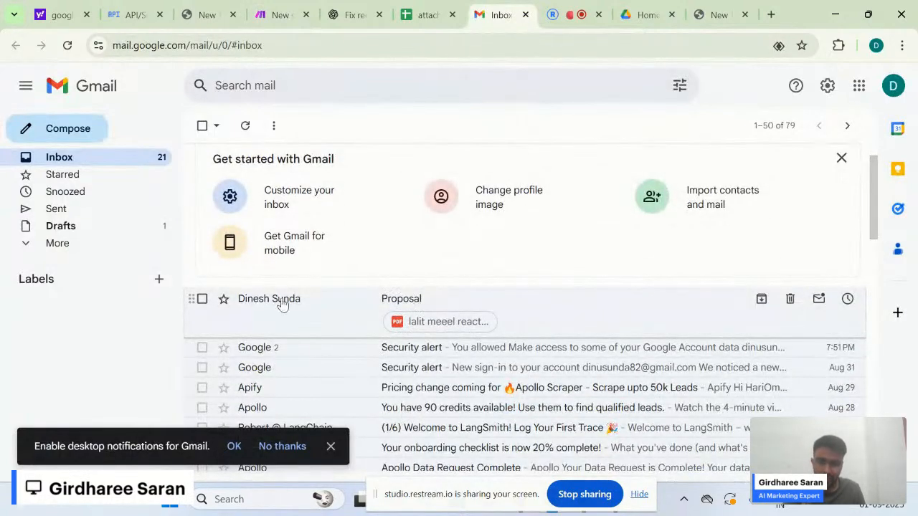
click(202, 299)
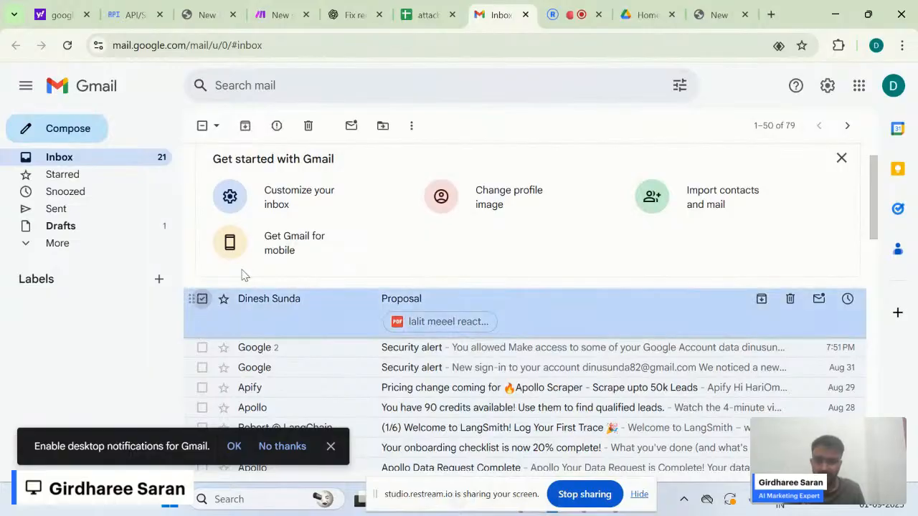
click(351, 126)
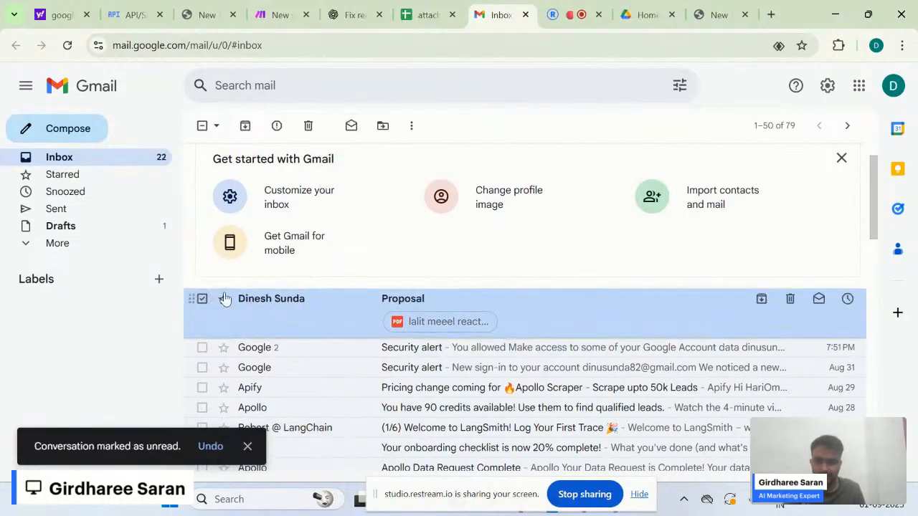
click(202, 300)
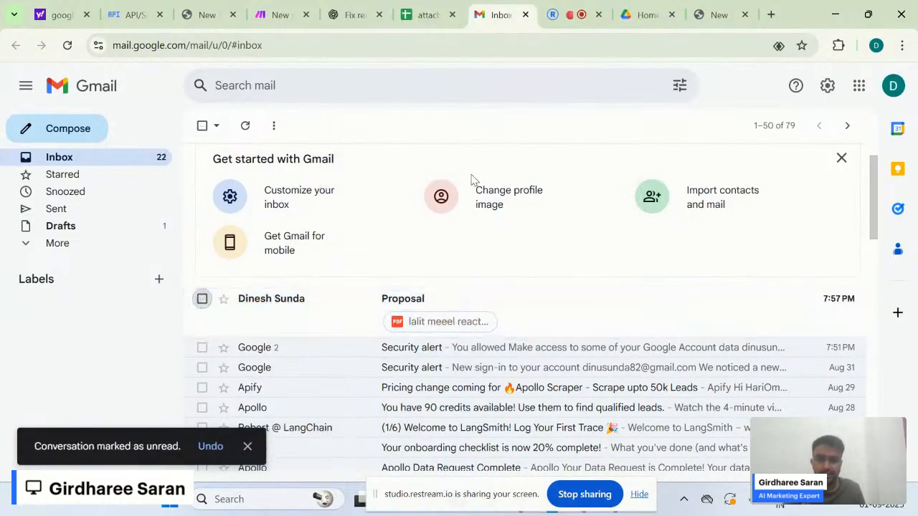
click(243, 125)
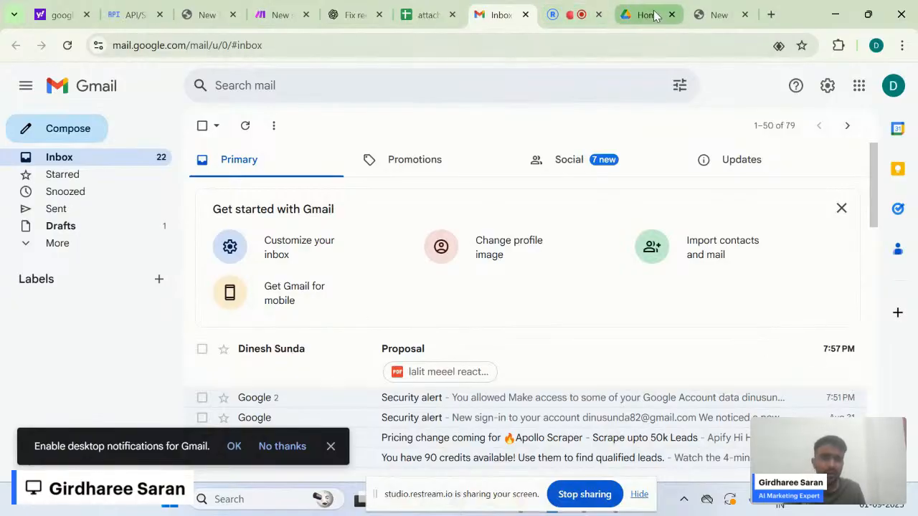
- Save the scenario, run it once, and review the Gmail module's results
click(280, 14)
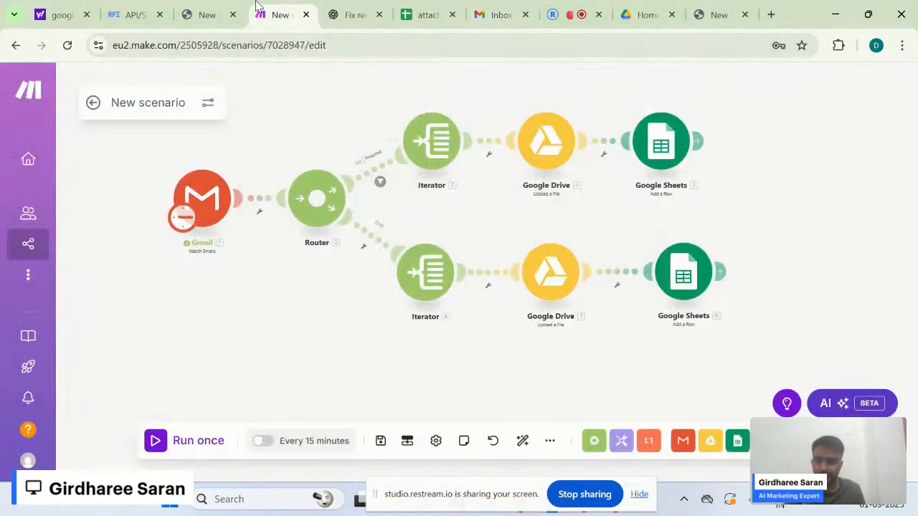
drag(268, 286, 279, 298)
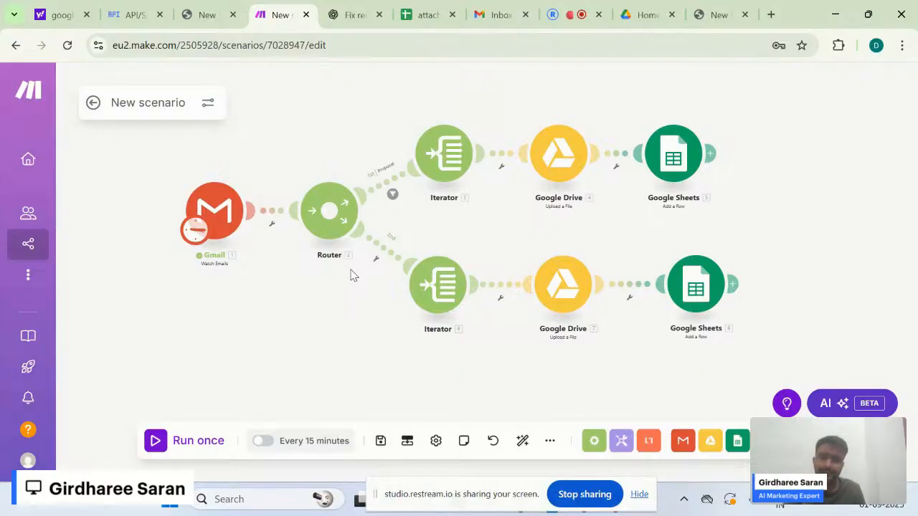
click(381, 441)
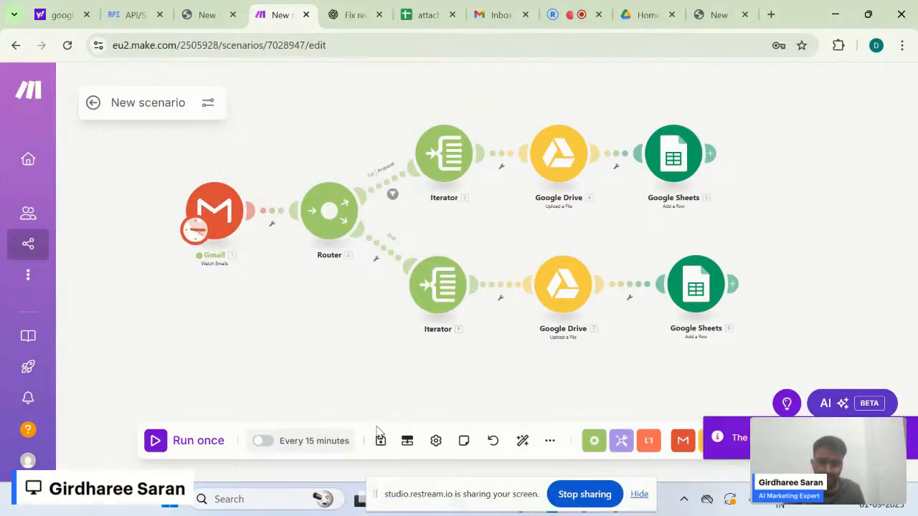
click(184, 443)
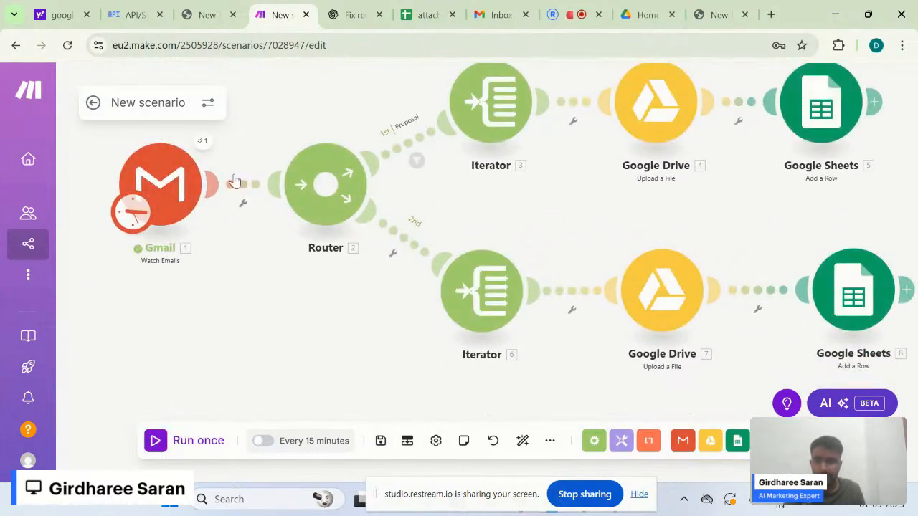
click(203, 143)
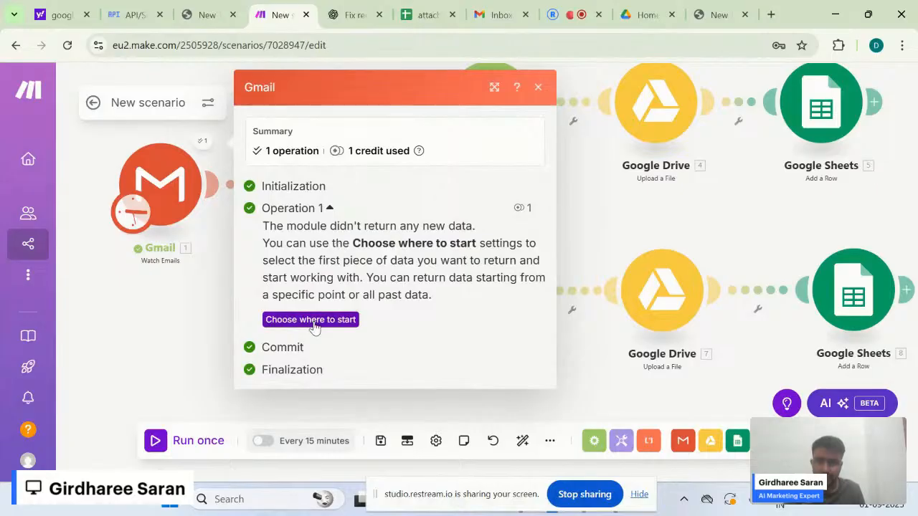
click(190, 333)
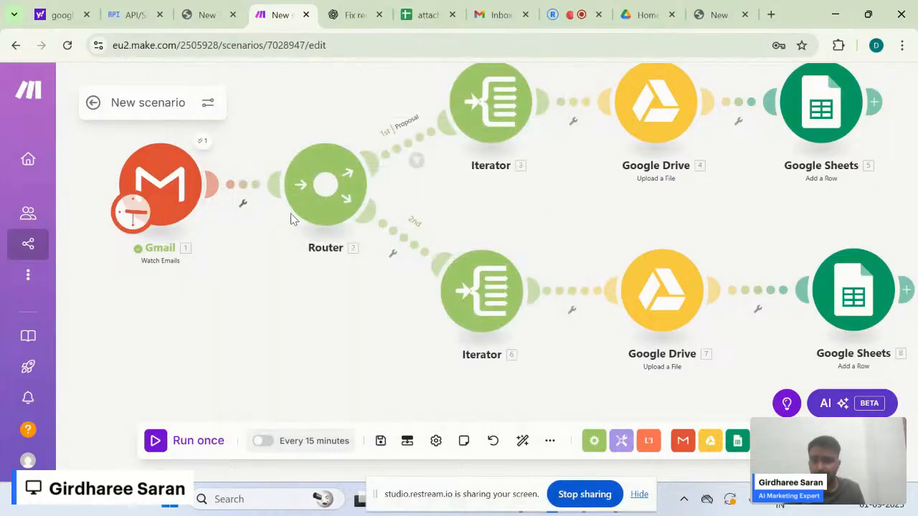
click(207, 146)
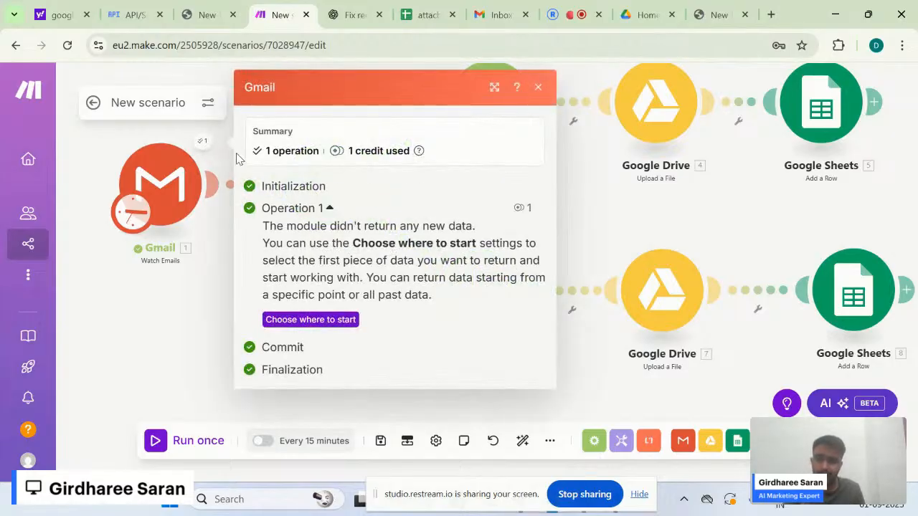
- Set the Gmail trigger to start with emails after 08/30/2025 9:15 PM and save
click(325, 320)
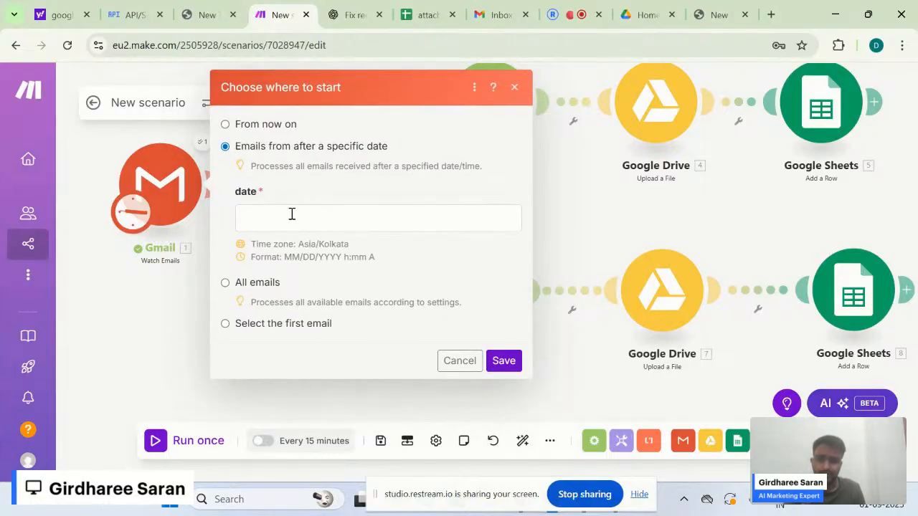
click(292, 214)
click(547, 151)
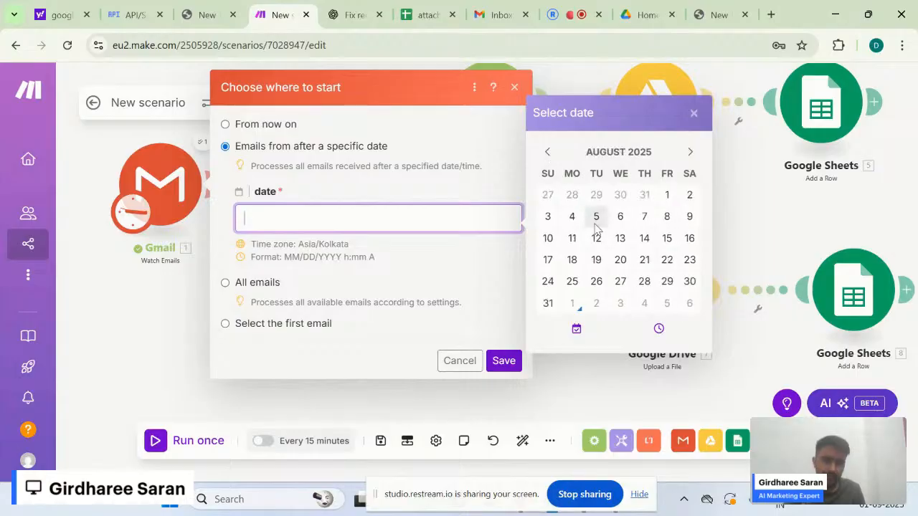
click(689, 282)
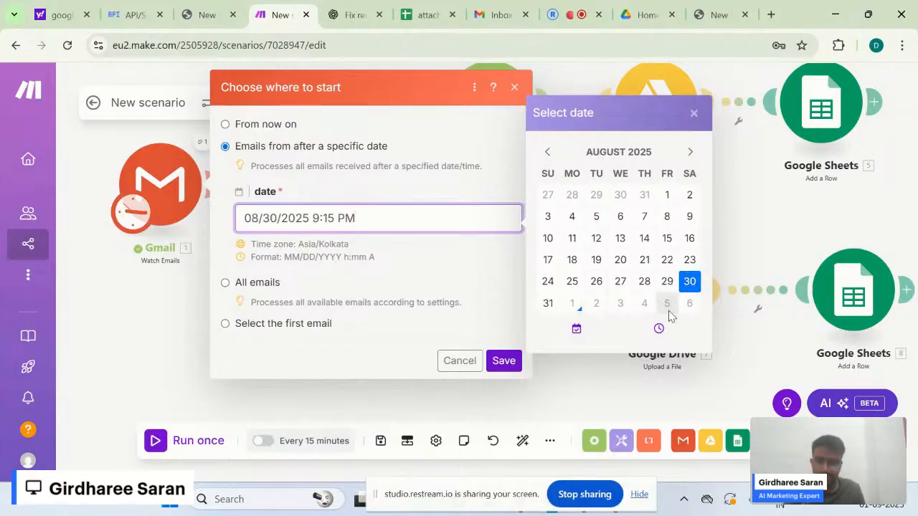
click(472, 300)
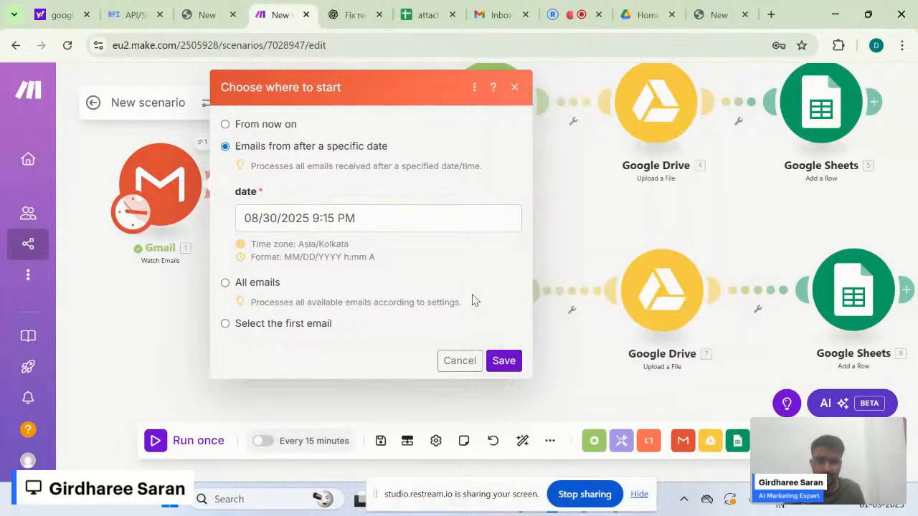
click(495, 361)
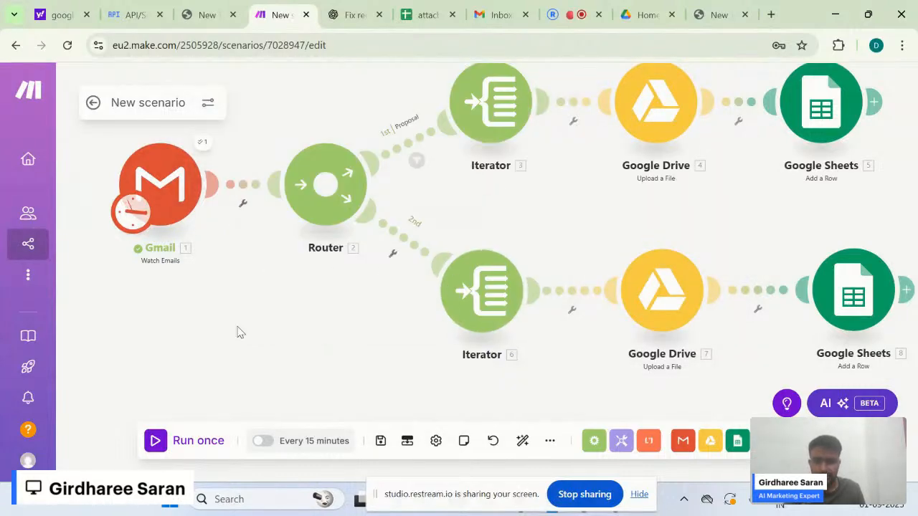
- Run the scenario once and open the Gmail module's output bundle
click(176, 439)
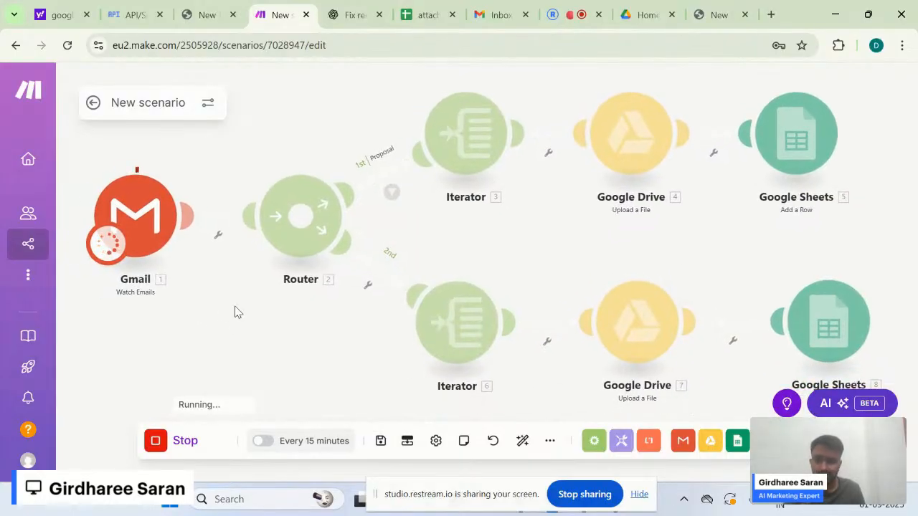
click(178, 174)
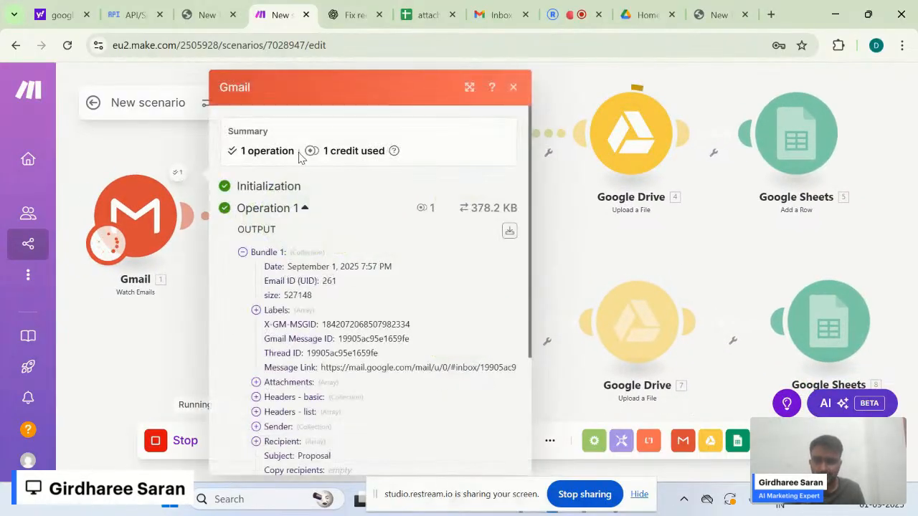
click(297, 210)
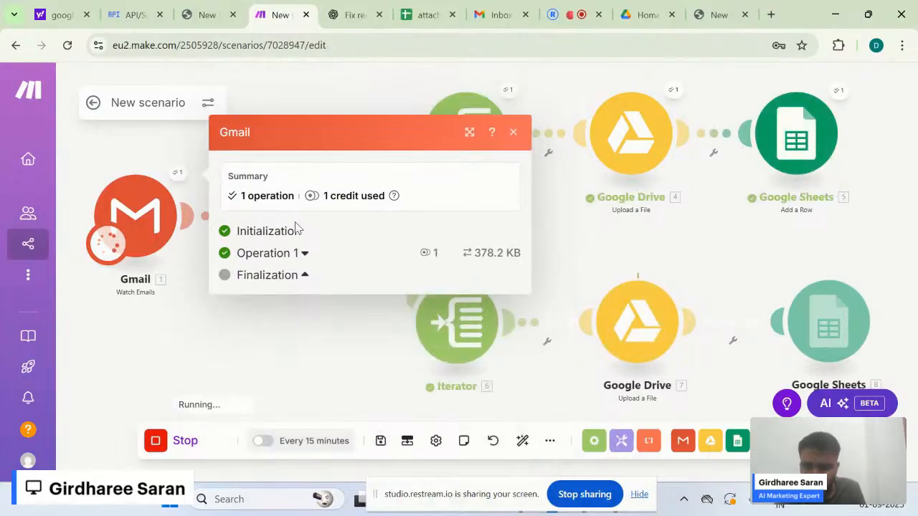
click(304, 255)
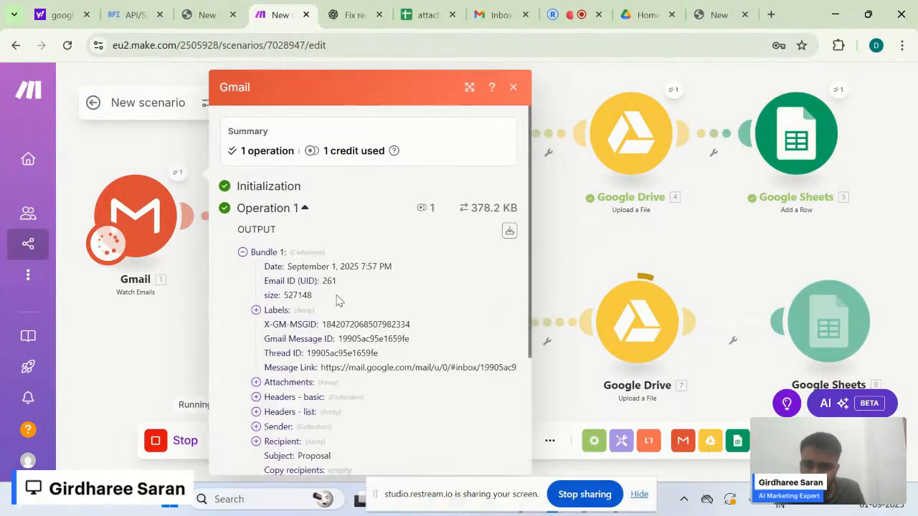
scroll(339, 299, down, 1)
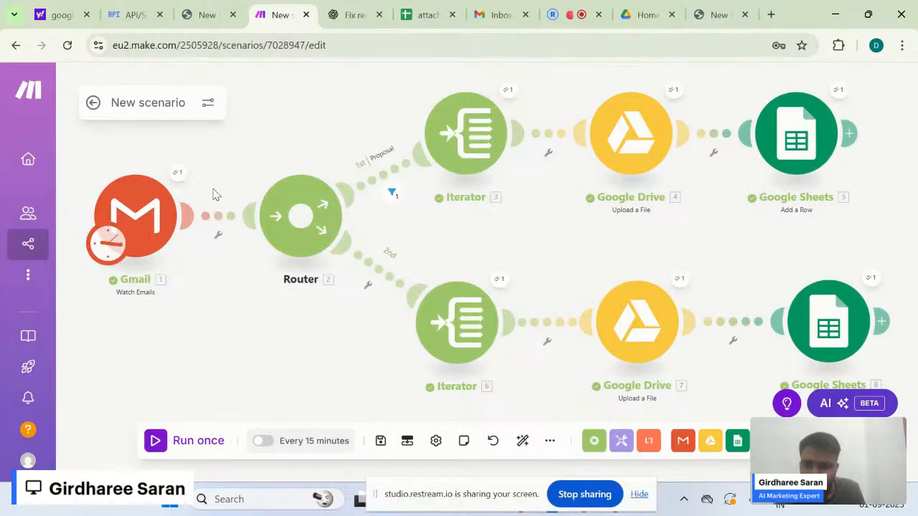
click(178, 172)
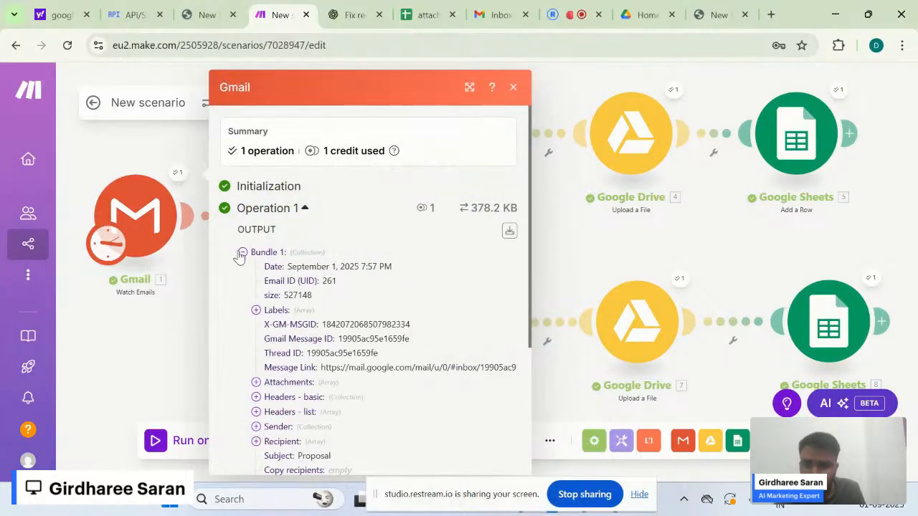
click(242, 253)
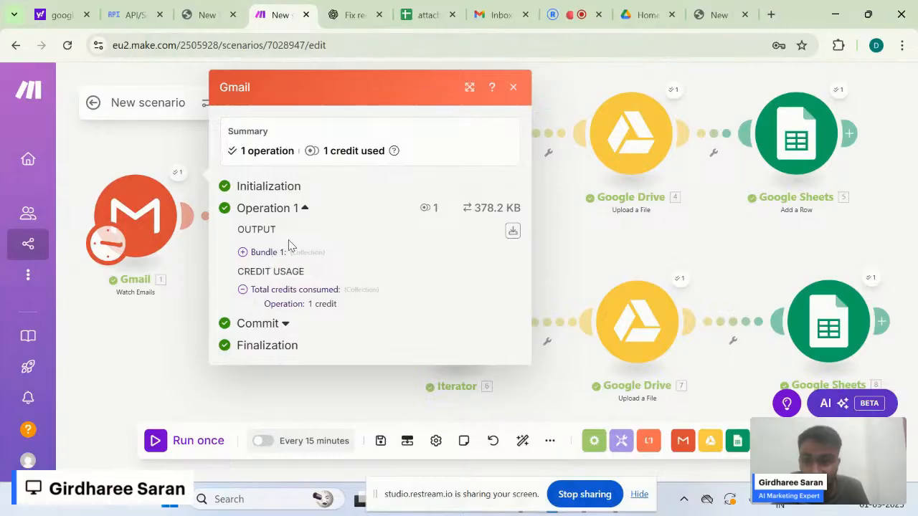
click(243, 253)
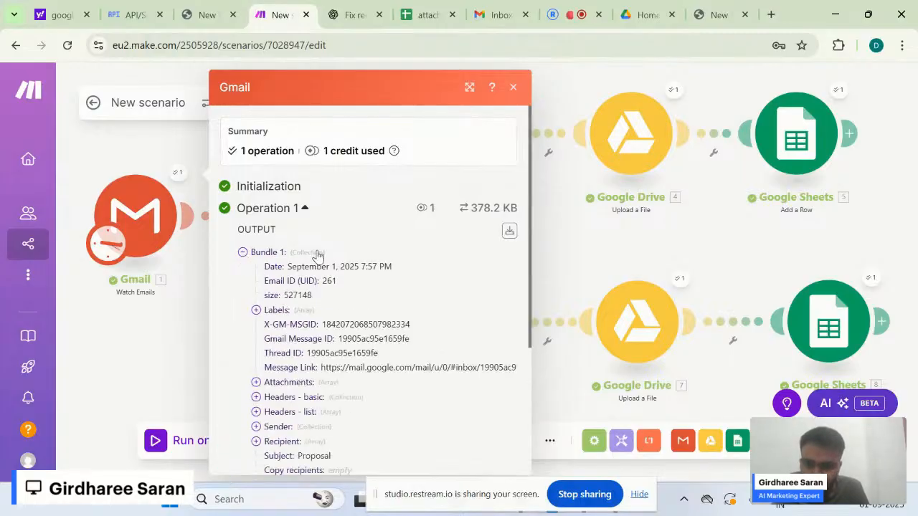
scroll(345, 307, down, 1)
scroll(344, 307, down, 3)
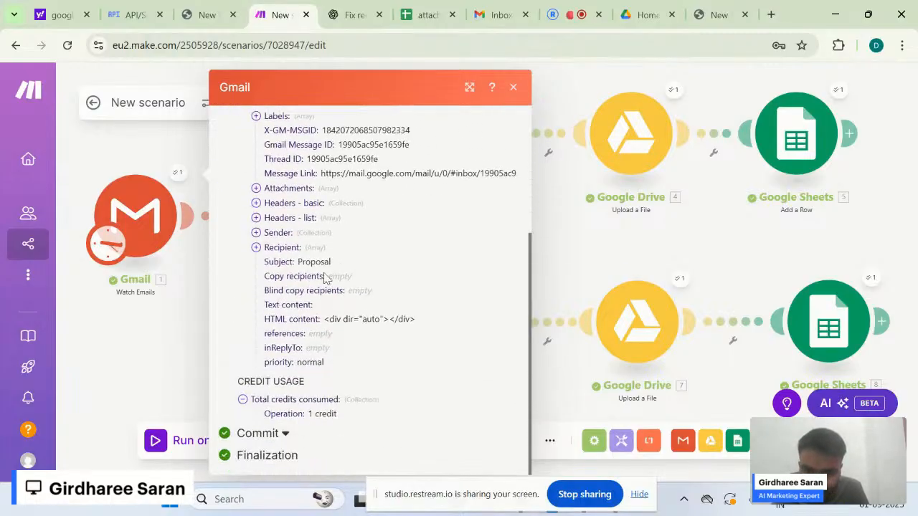
- Confirm the bundle's Subject is 'Proposal' and check its single PDF attachment's details
double_click(320, 265)
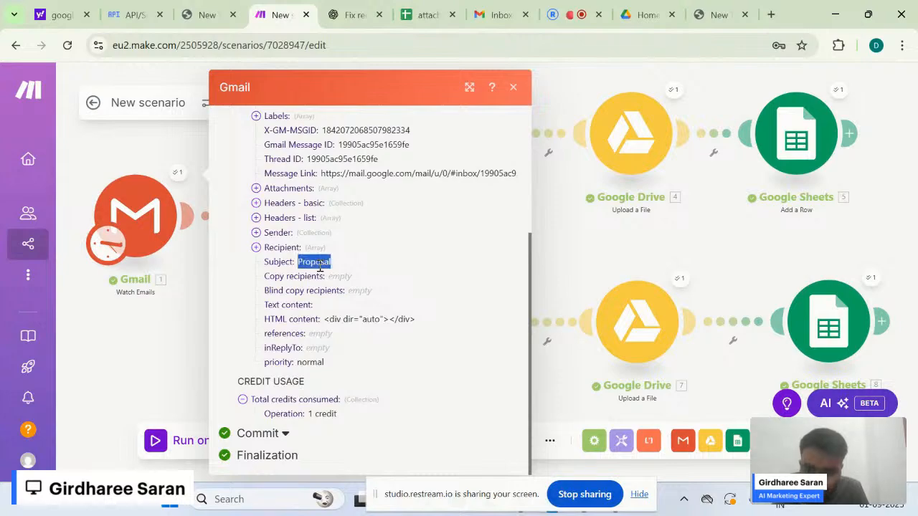
click(257, 190)
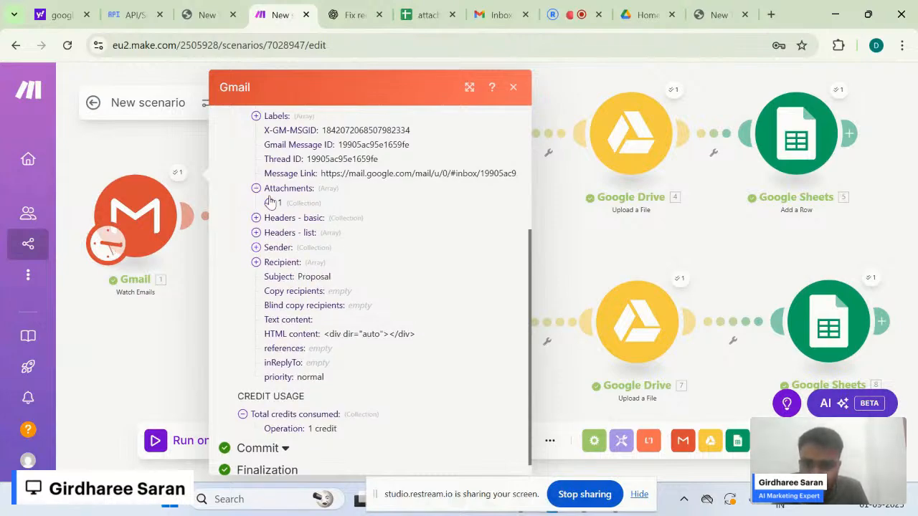
mouse_move(269, 204)
mouse_down()
mouse_move(334, 213)
mouse_move(268, 204)
mouse_up()
click(269, 204)
click(268, 204)
click(269, 203)
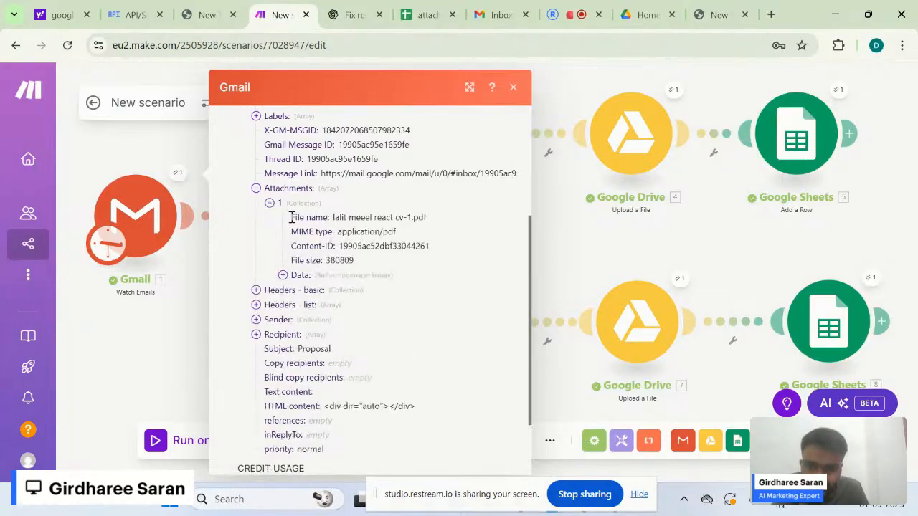
drag(291, 217, 336, 251)
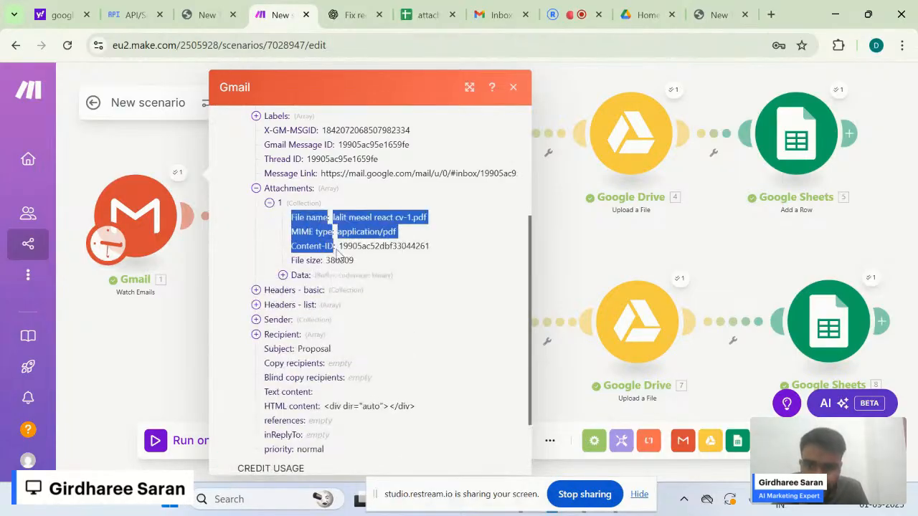
click(185, 314)
drag(460, 246, 464, 280)
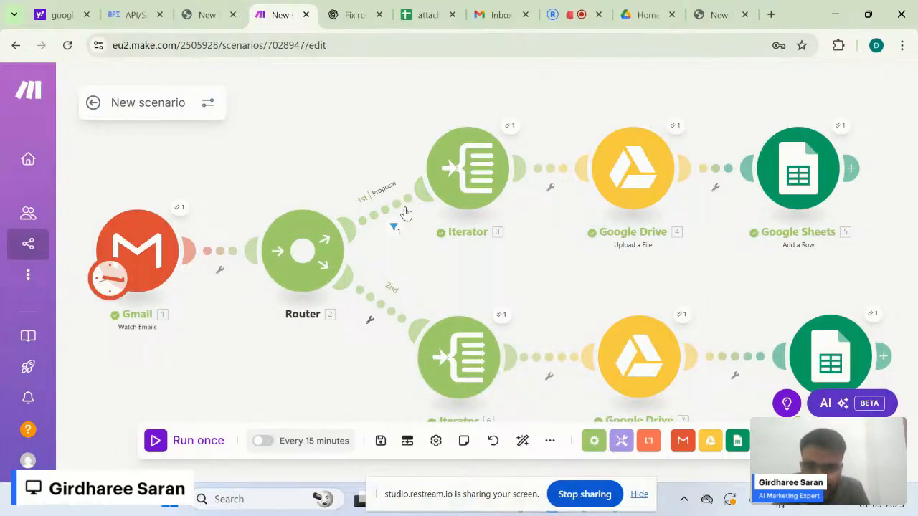
- Review and re-save the Proposal route's filter, confirming it matched 'Proposal'
click(392, 228)
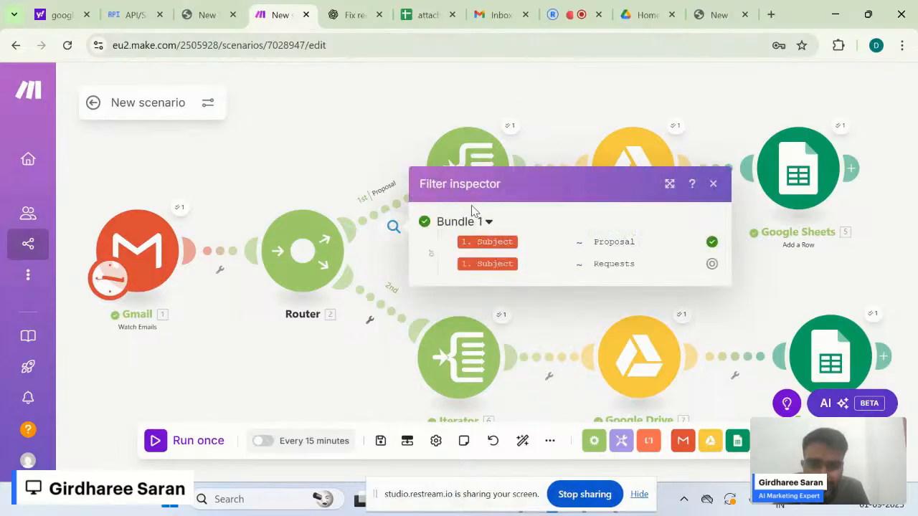
click(357, 155)
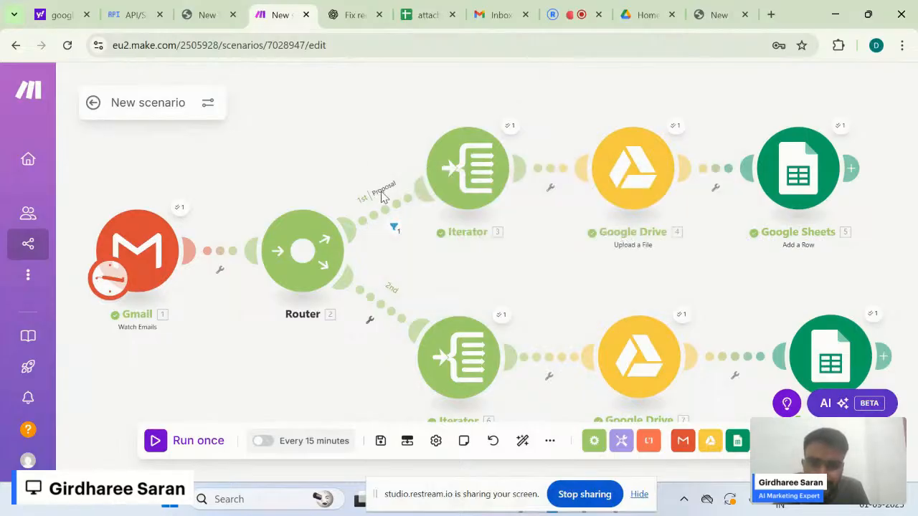
click(380, 211)
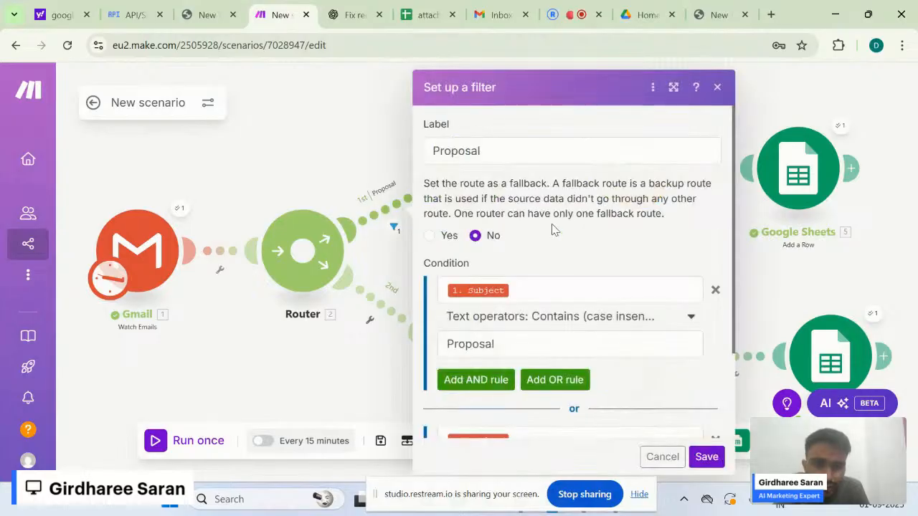
scroll(573, 267, down, 3)
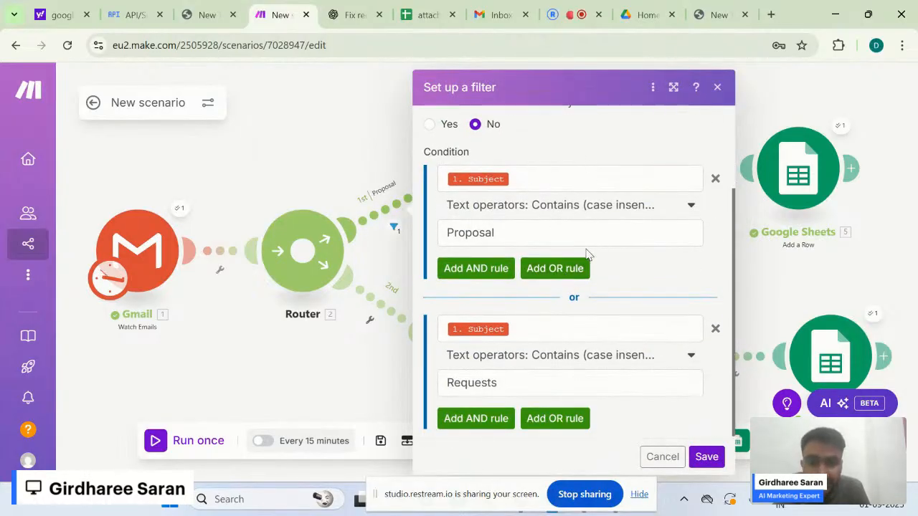
scroll(586, 252, down, 1)
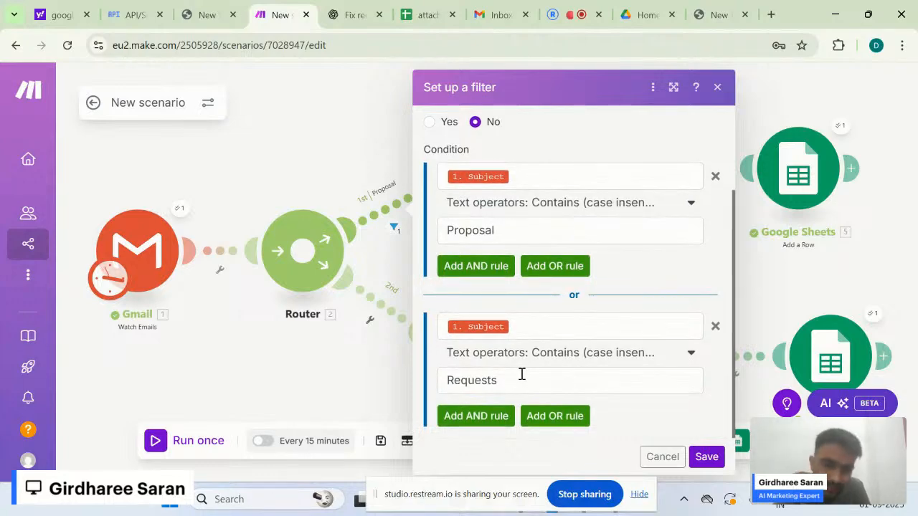
click(707, 457)
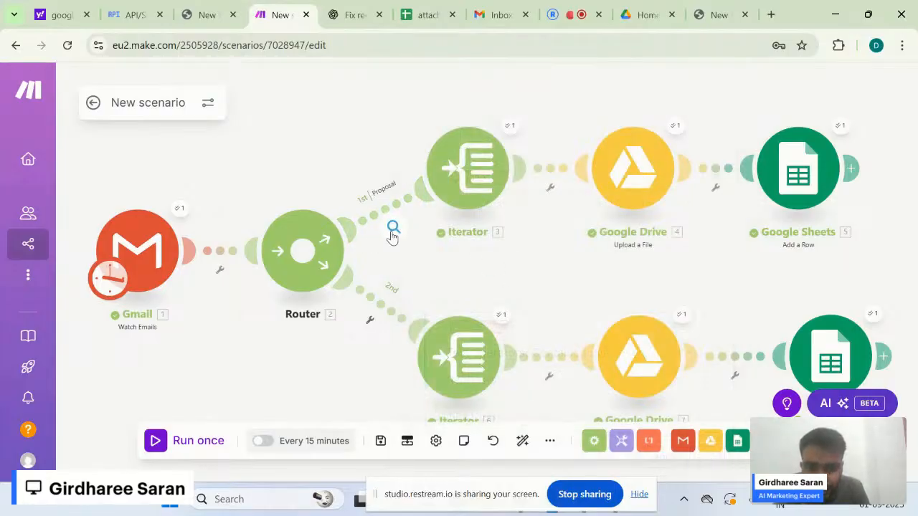
click(393, 229)
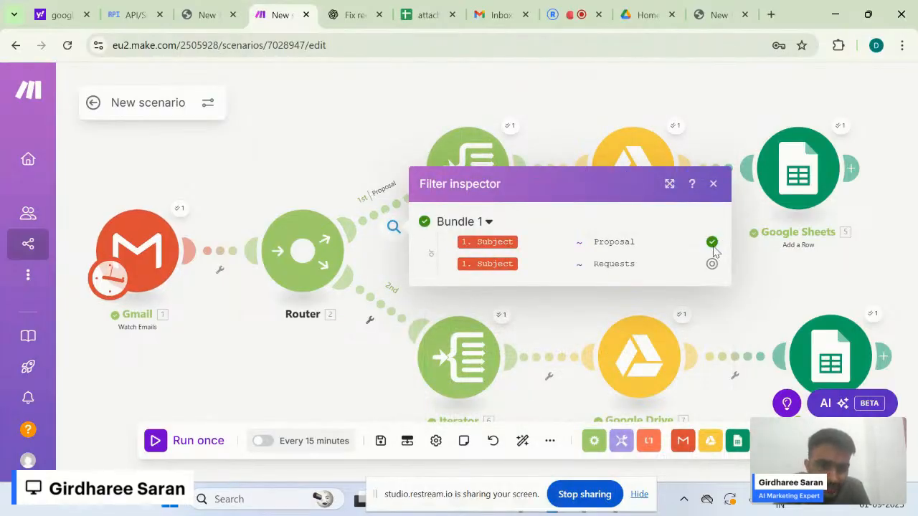
drag(629, 246, 593, 241)
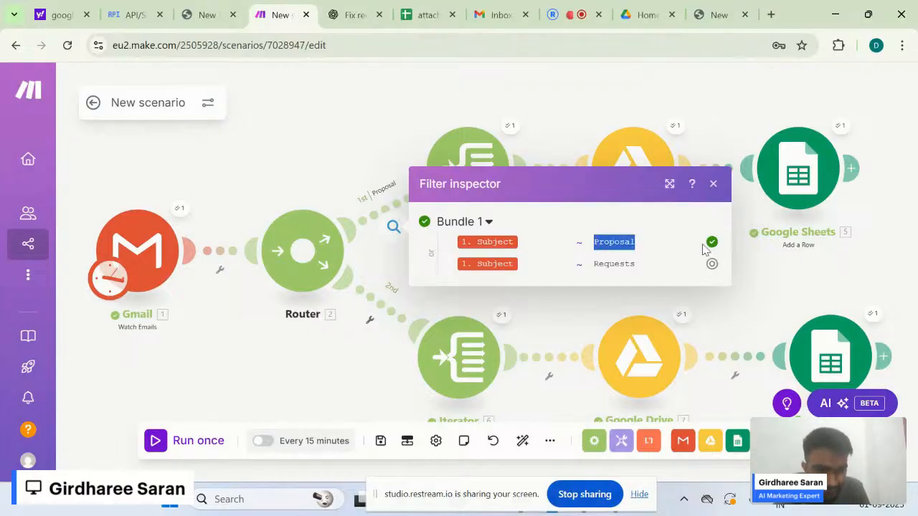
click(564, 94)
- Inspect the run outputs of the Iterator, Google Drive upload and Google Sheets row
click(511, 127)
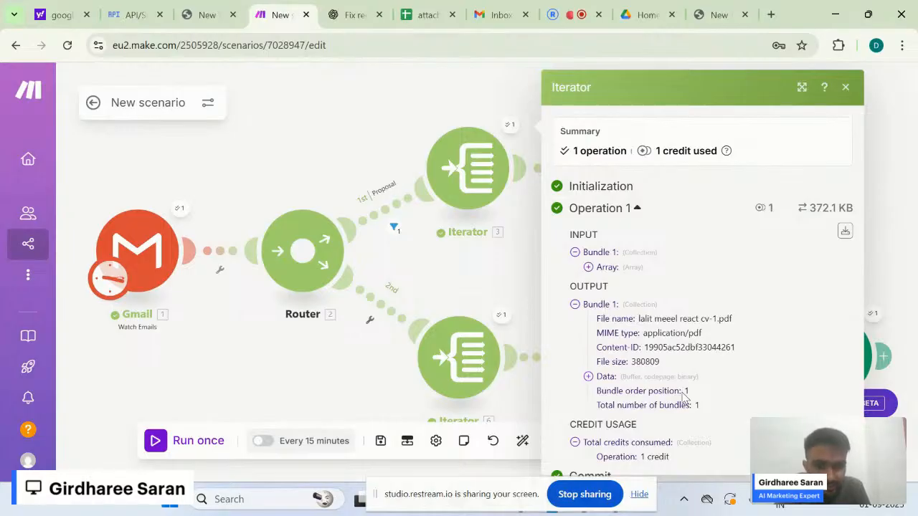
click(490, 90)
drag(647, 272, 584, 269)
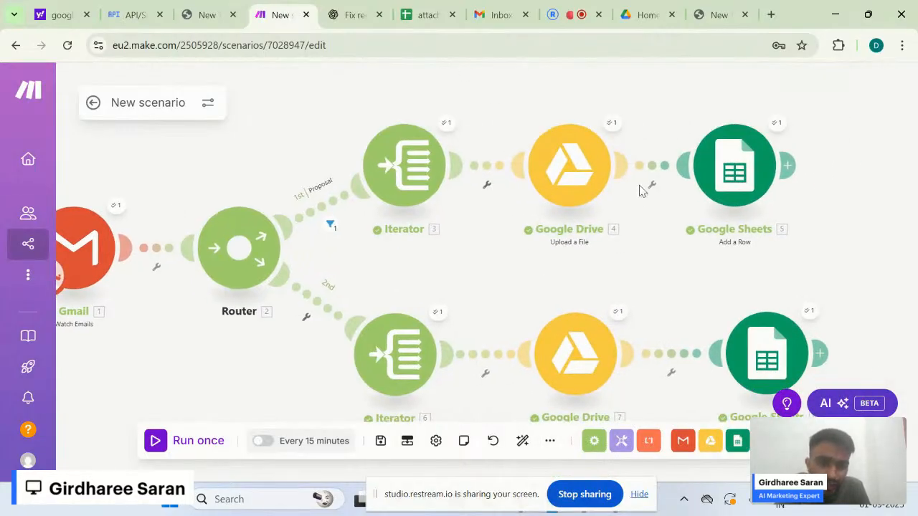
click(612, 124)
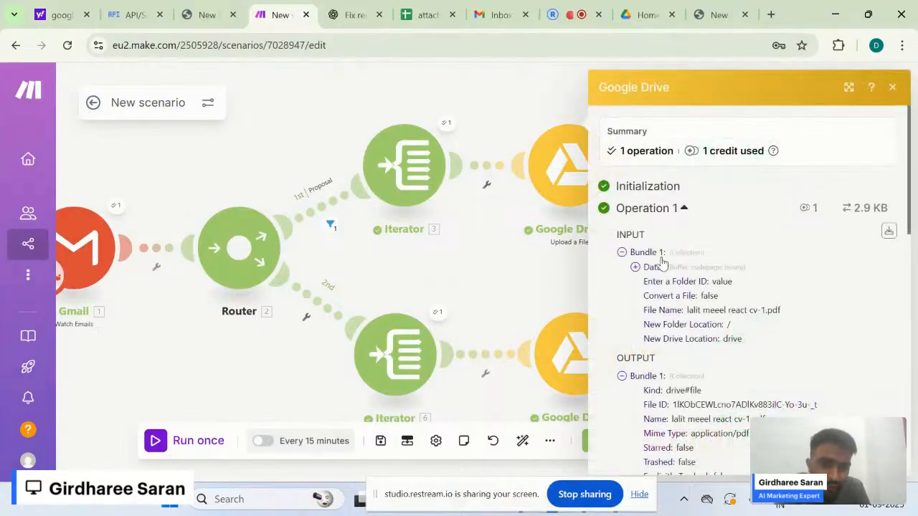
click(553, 271)
click(611, 125)
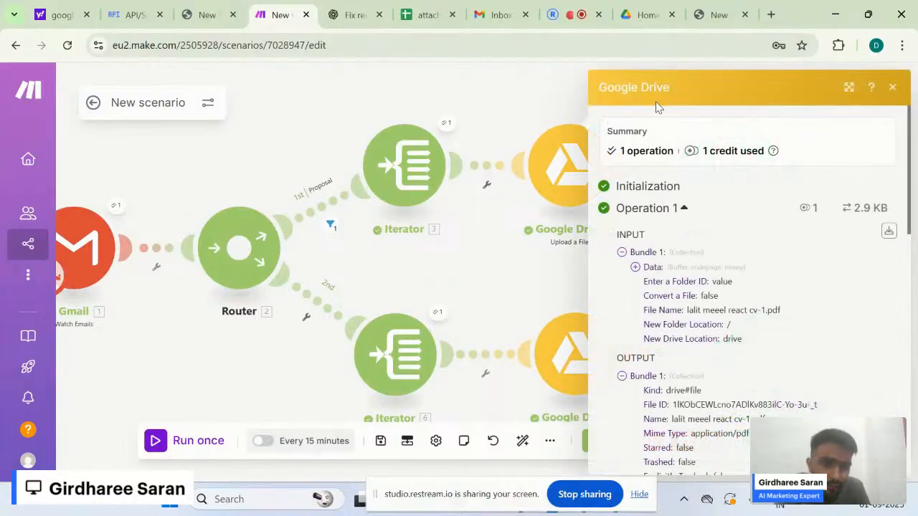
click(571, 93)
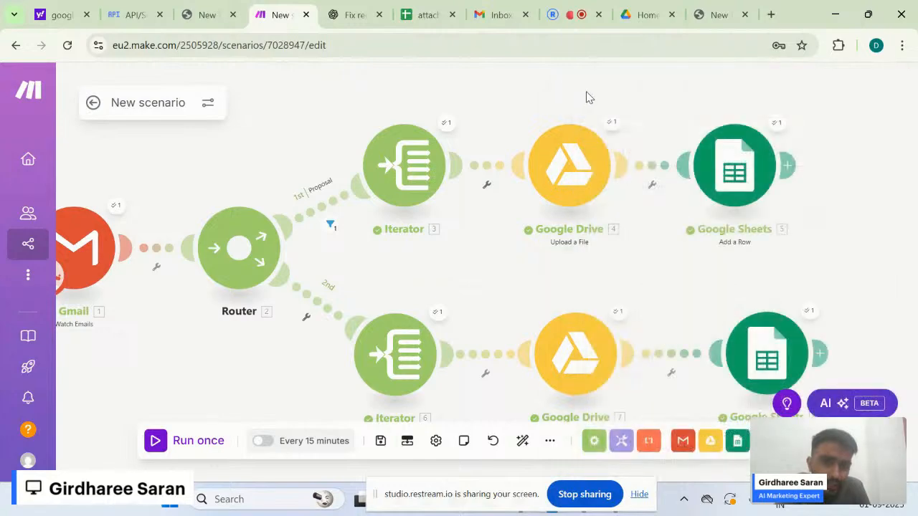
click(779, 126)
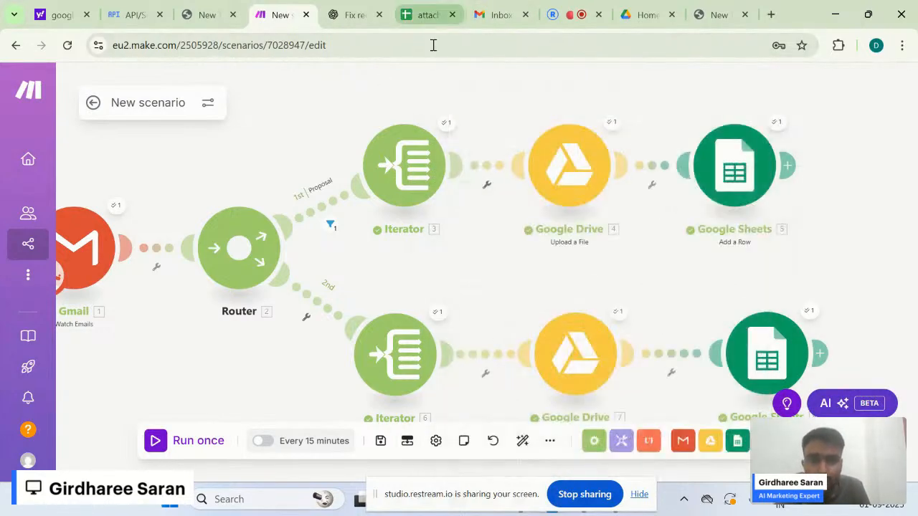
- Reload Google Drive to show the newly uploaded CV PDF, then open the attachments spreadsheet
click(648, 14)
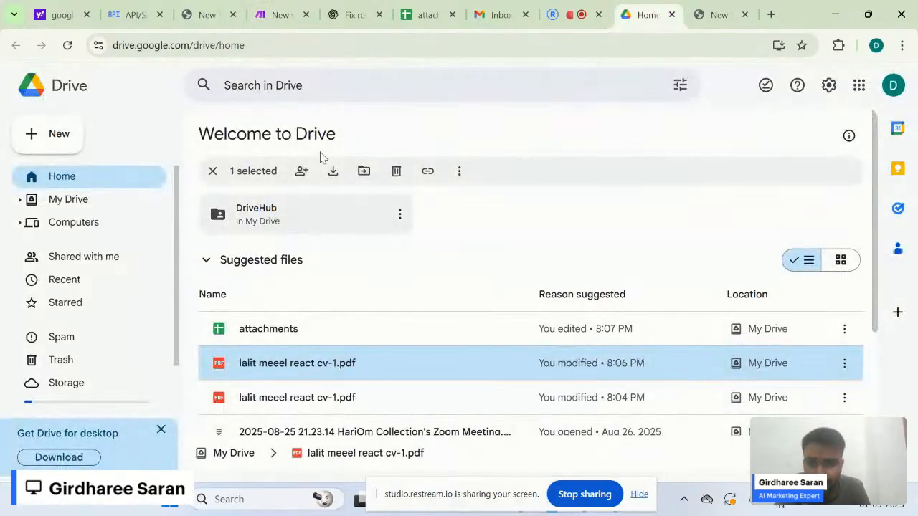
click(212, 171)
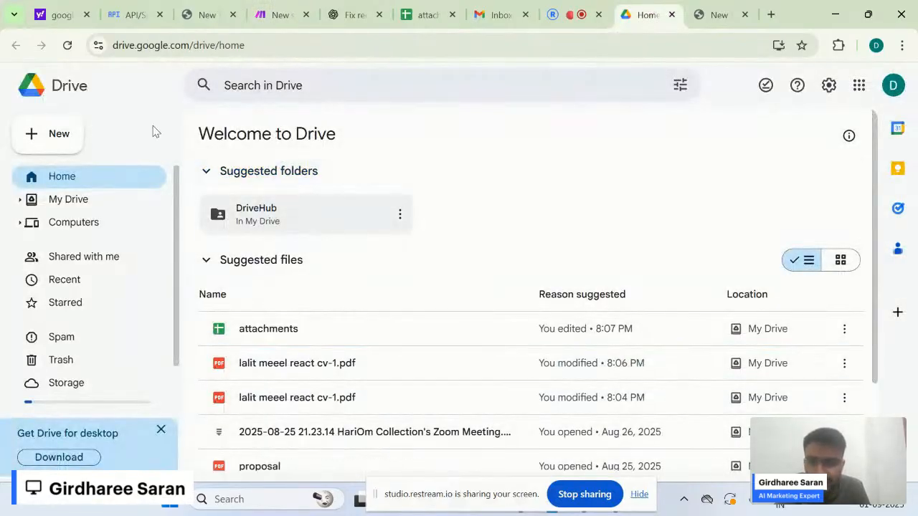
click(67, 45)
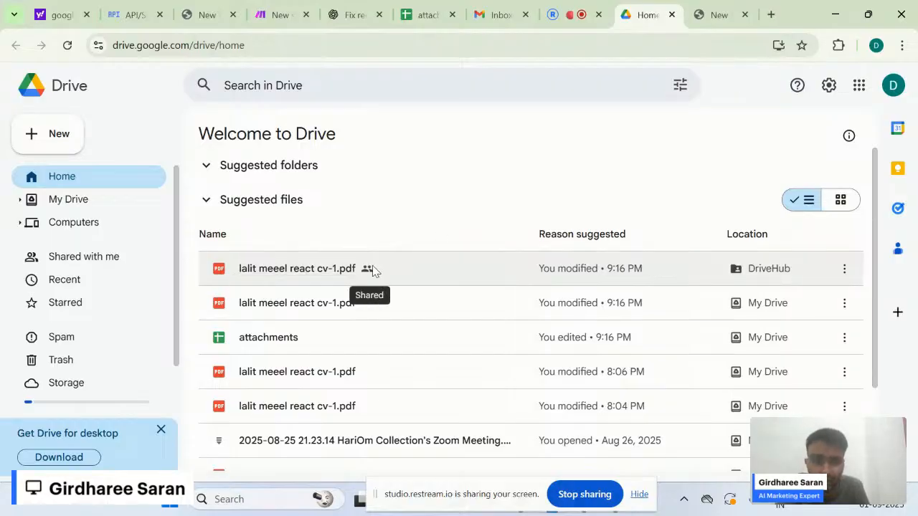
click(412, 21)
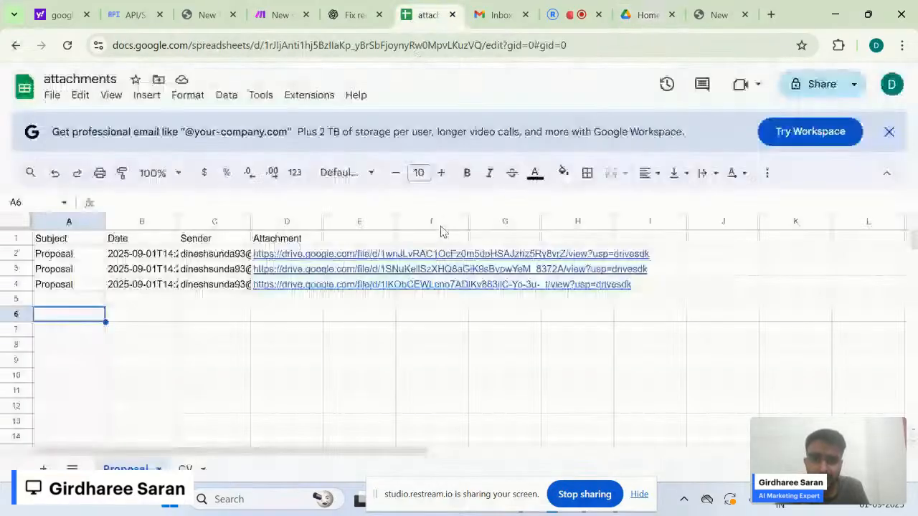
- Widen columns B, C and D so full dates, sender addresses and Drive links show
double_click(41, 287)
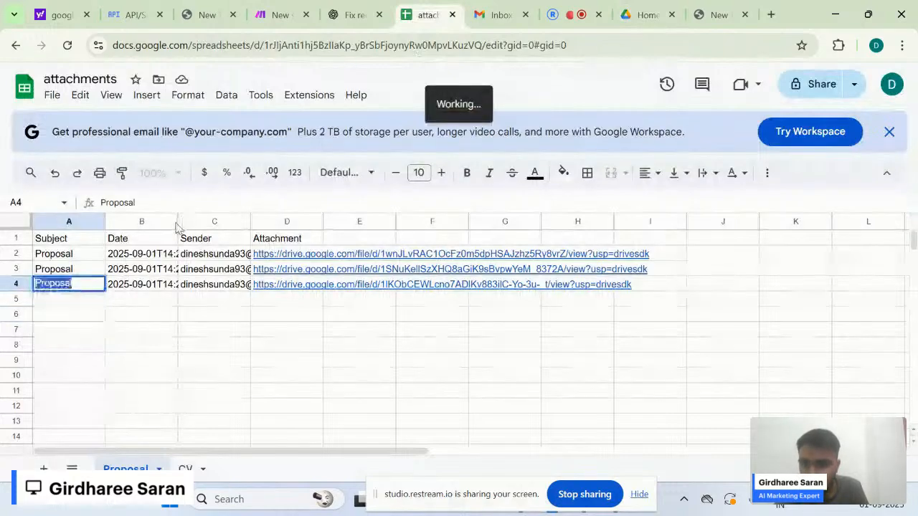
drag(176, 221, 249, 222)
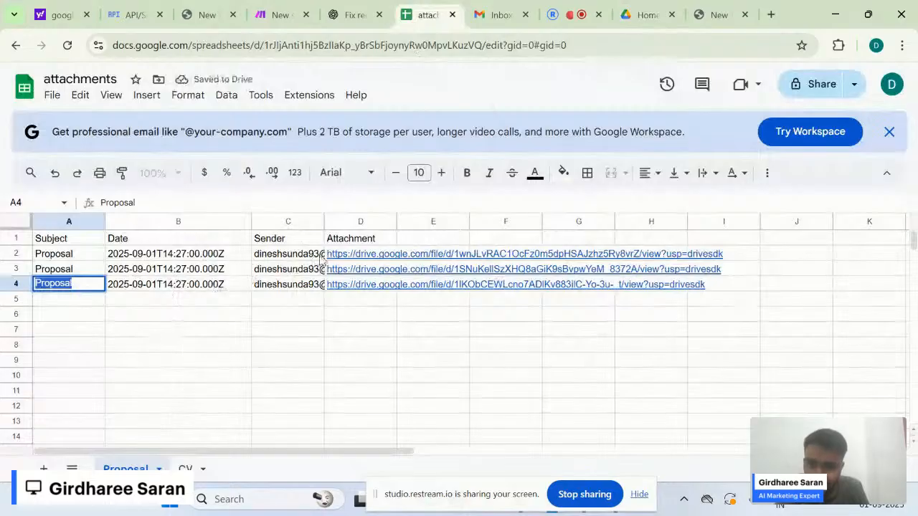
drag(327, 222, 410, 222)
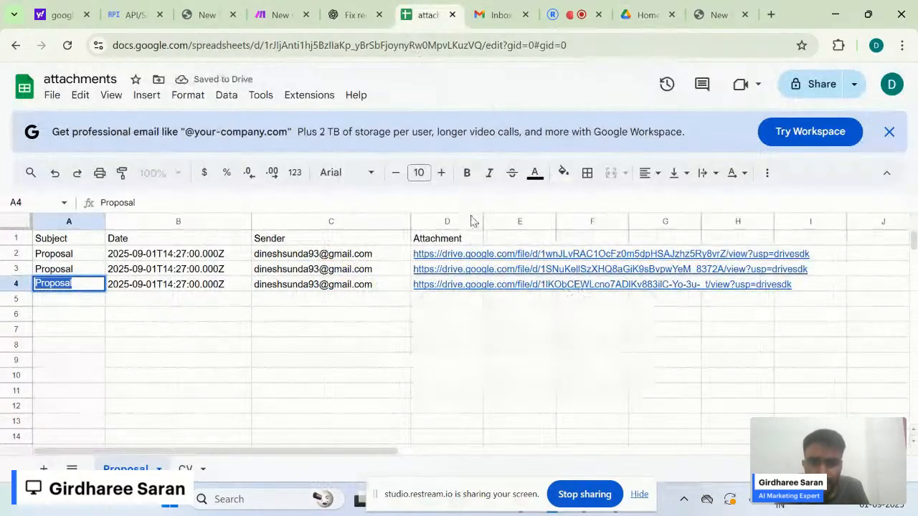
drag(483, 222, 833, 222)
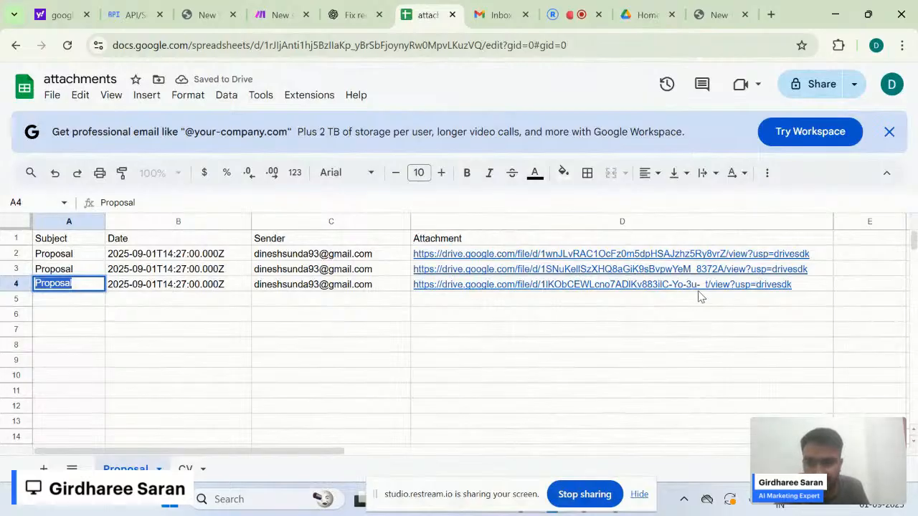
click(606, 347)
mouse_move(624, 291)
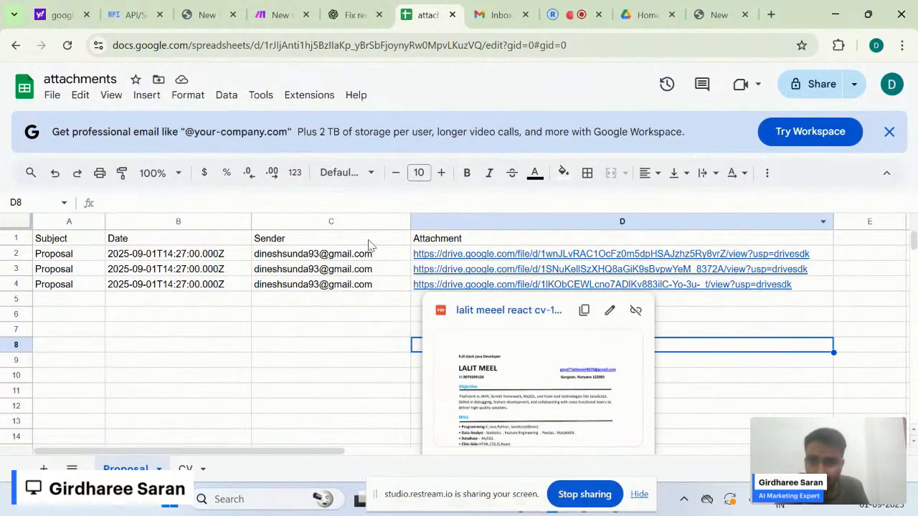
click(358, 365)
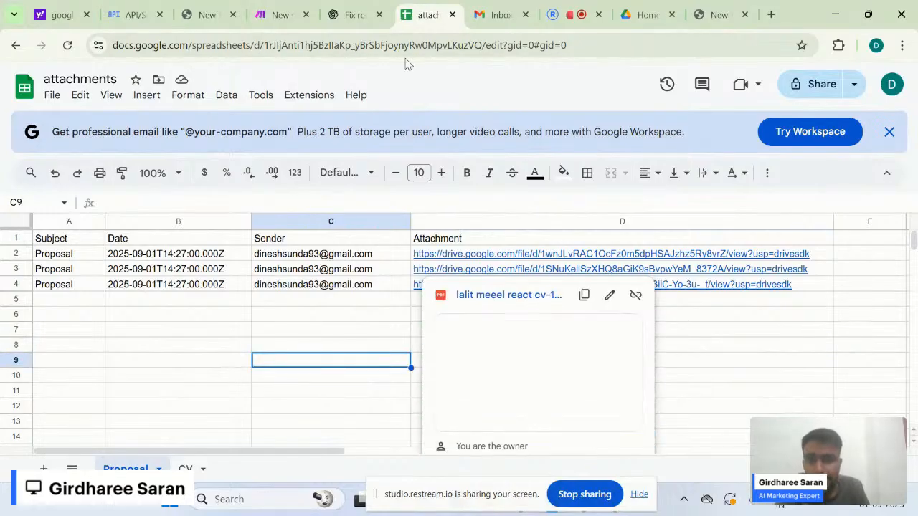
click(281, 14)
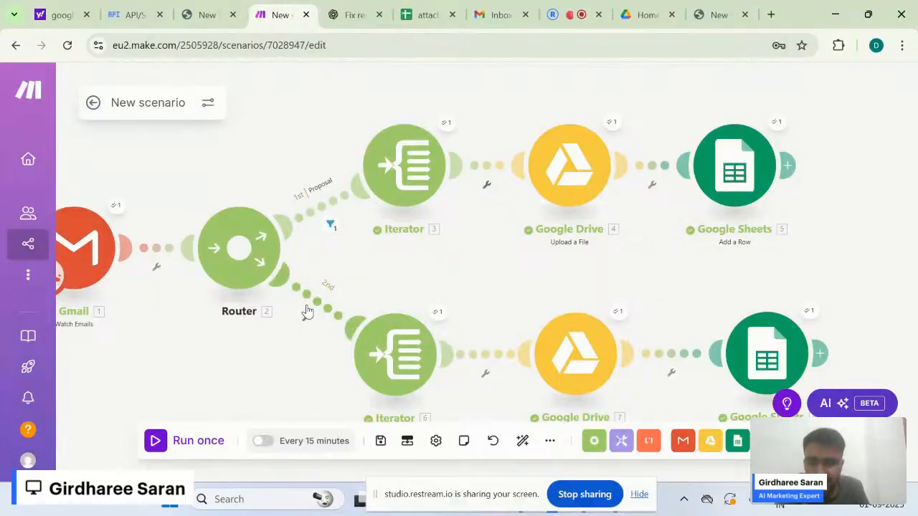
- Set up a filter on the second route and label it CV
click(308, 319)
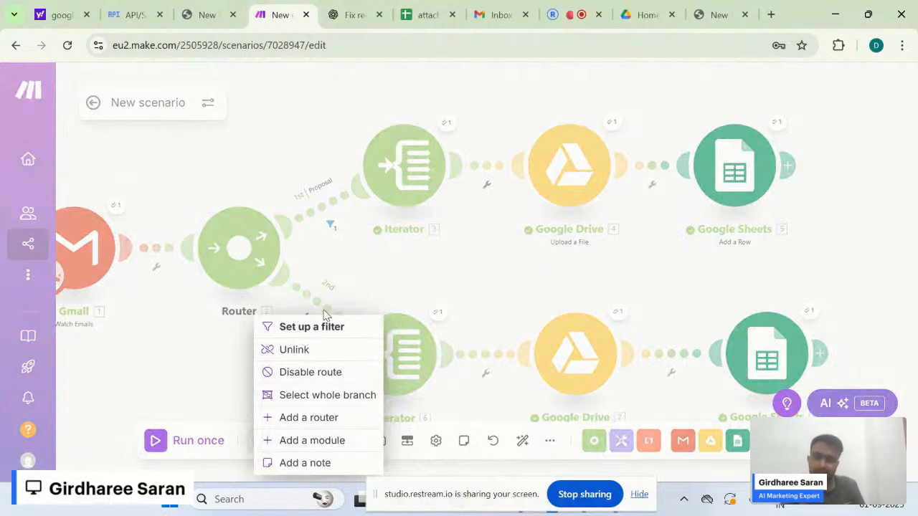
click(319, 326)
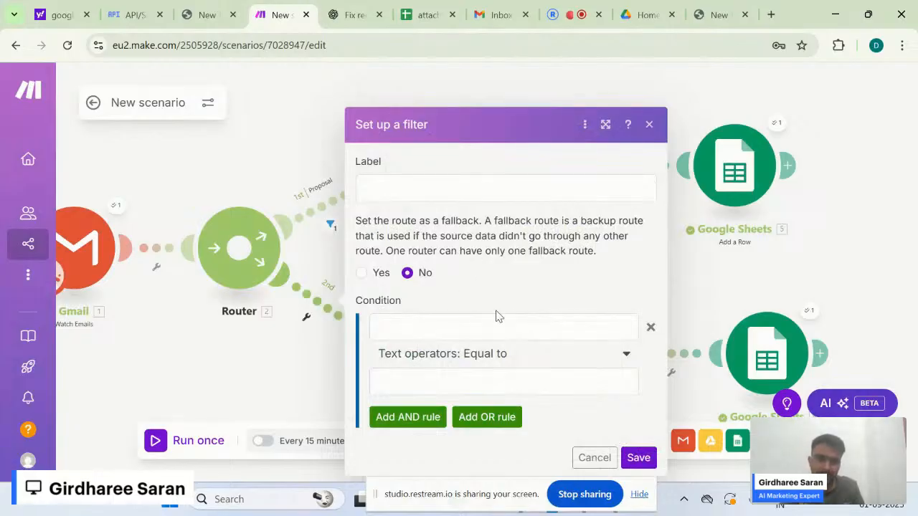
click(375, 195)
text(CV)
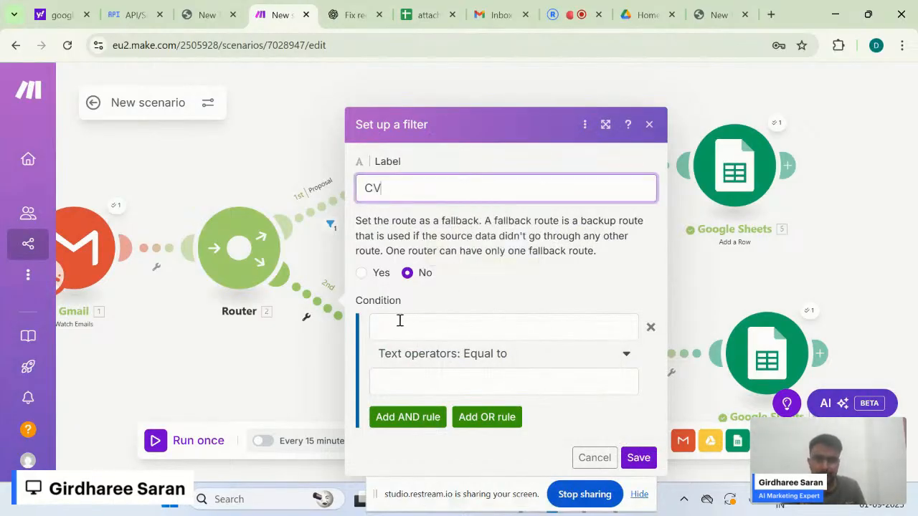
- Make the filter's condition Gmail Subject Contains (case insensitive) 'CV' and save it
click(400, 323)
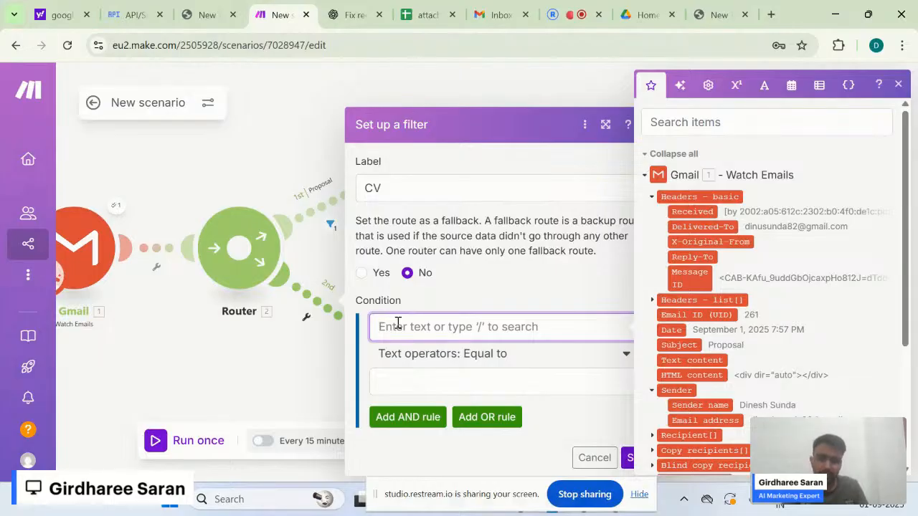
click(736, 118)
text(subje)
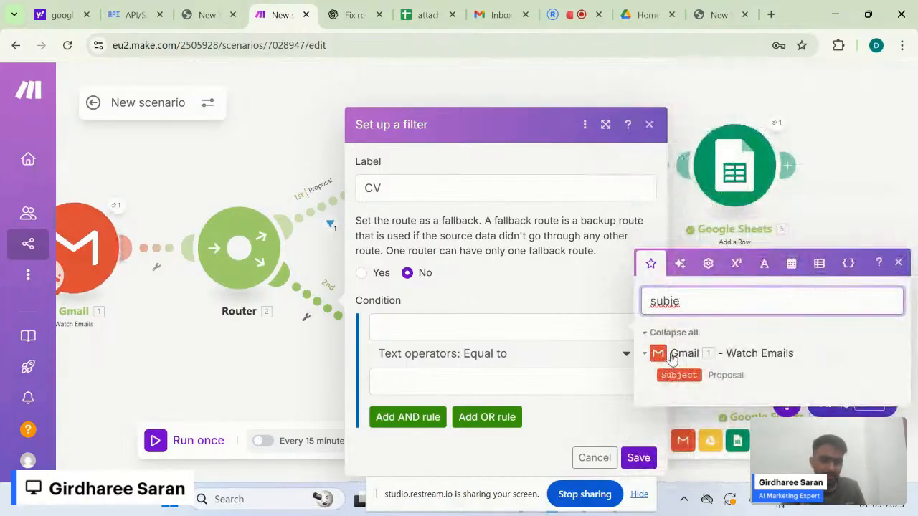
drag(679, 376, 477, 325)
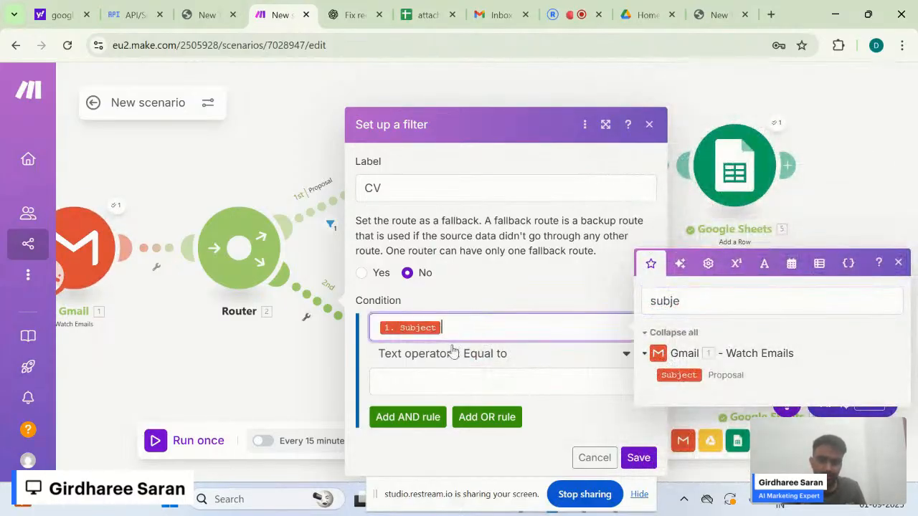
click(548, 352)
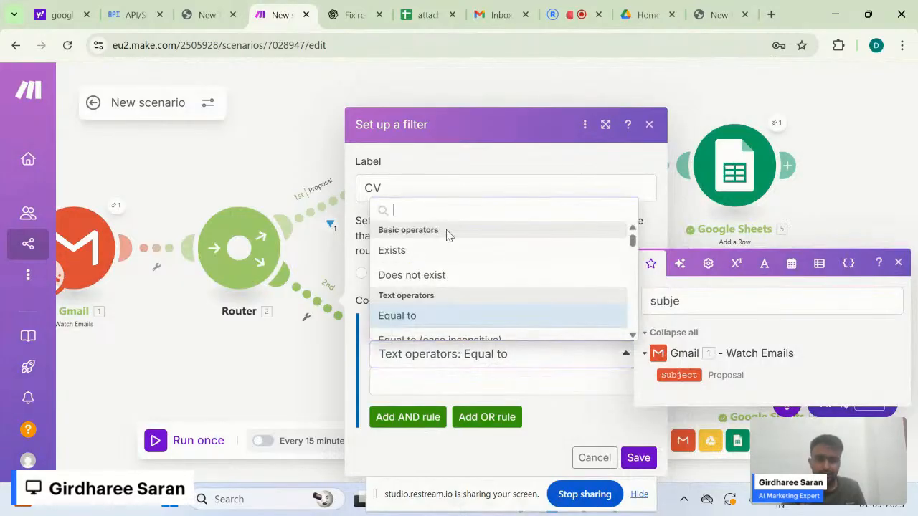
text(cont)
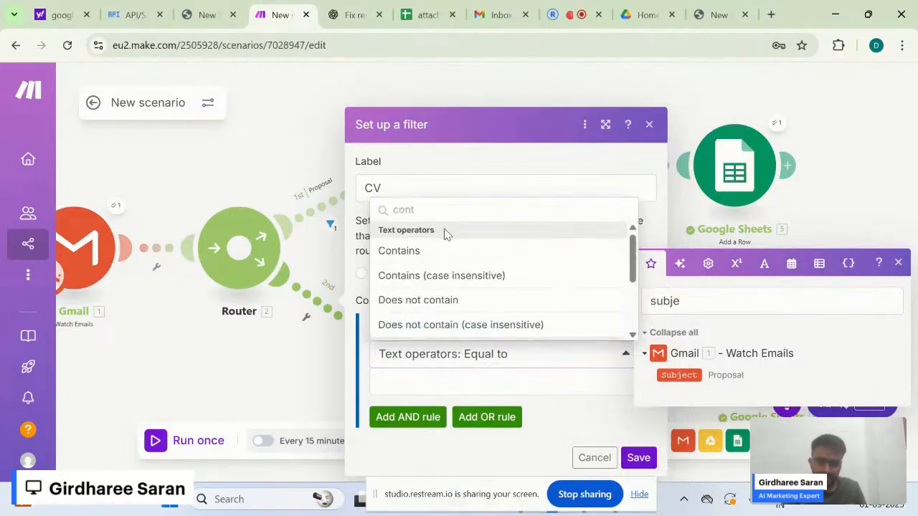
click(430, 276)
click(392, 391)
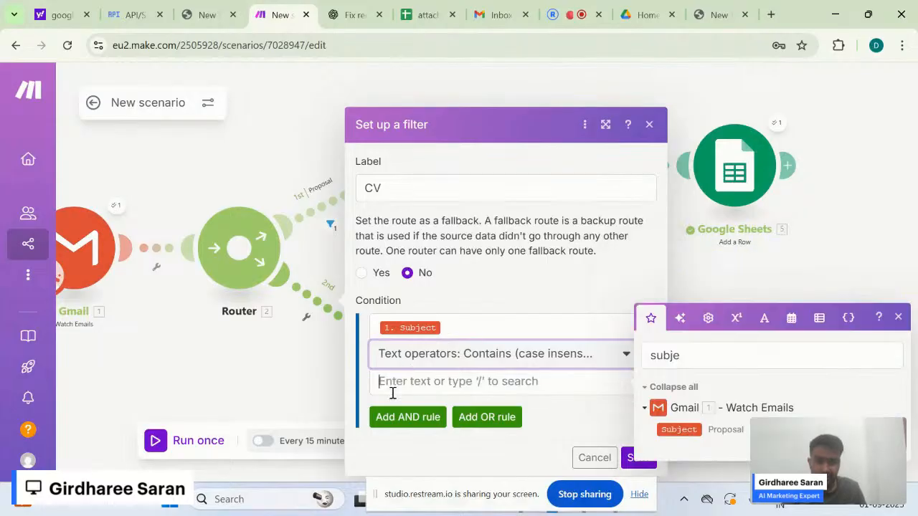
text(CV)
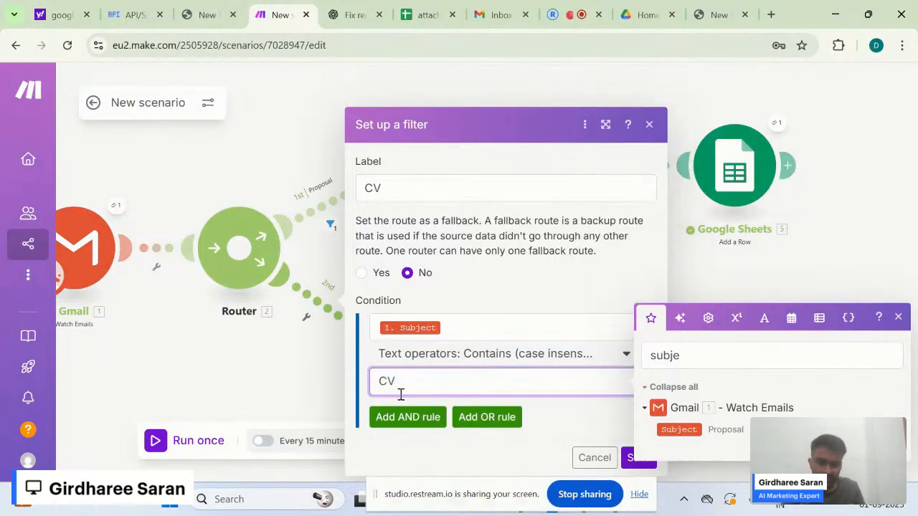
click(637, 458)
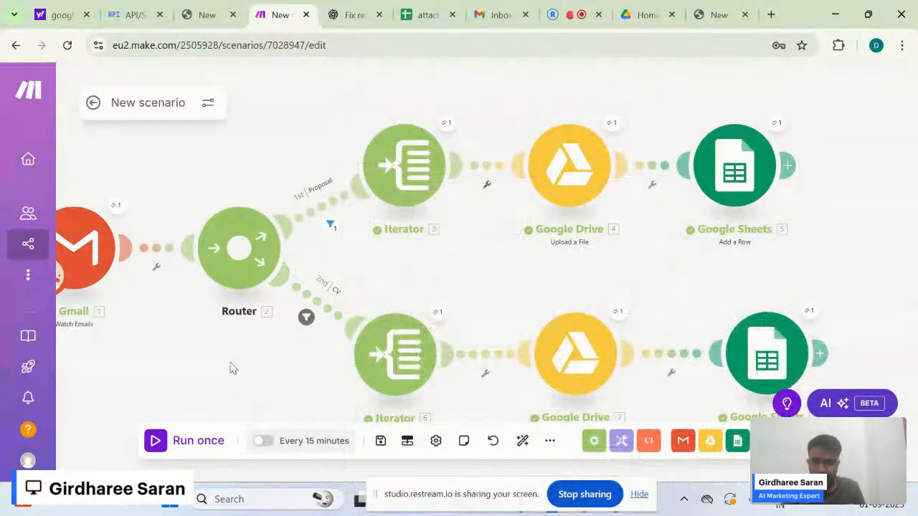
drag(233, 369, 271, 364)
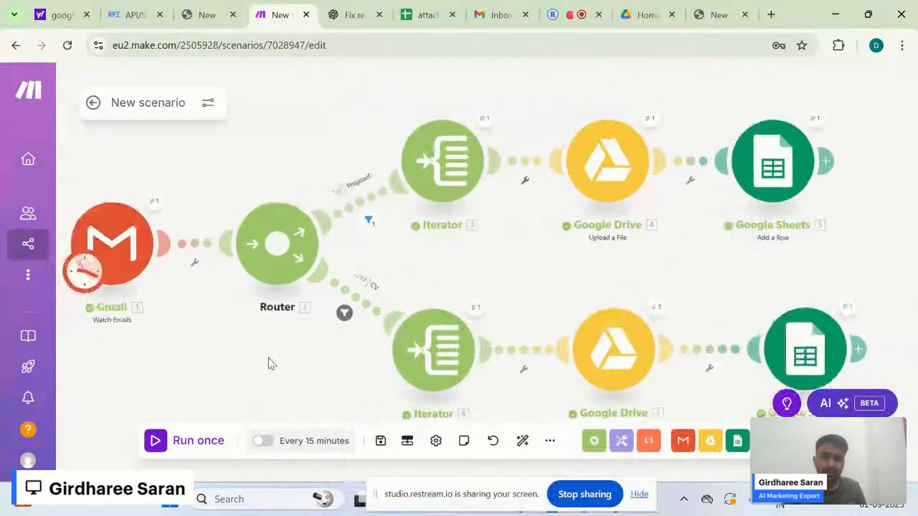
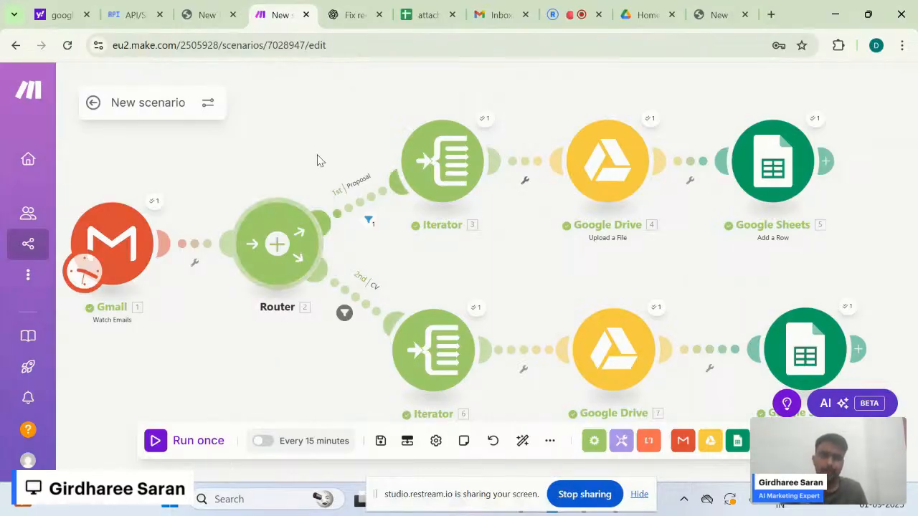
- Refresh the Gmail inbox until the new CV email with its attachment appears
click(502, 15)
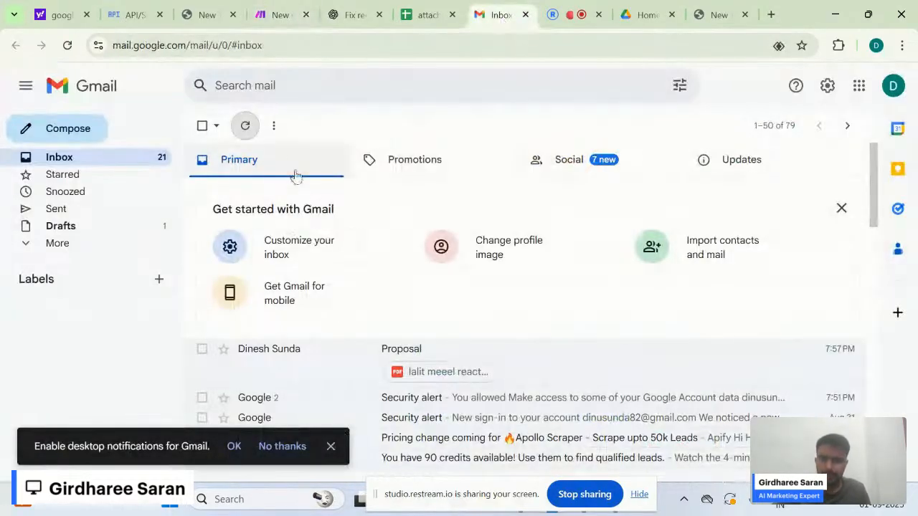
click(248, 139)
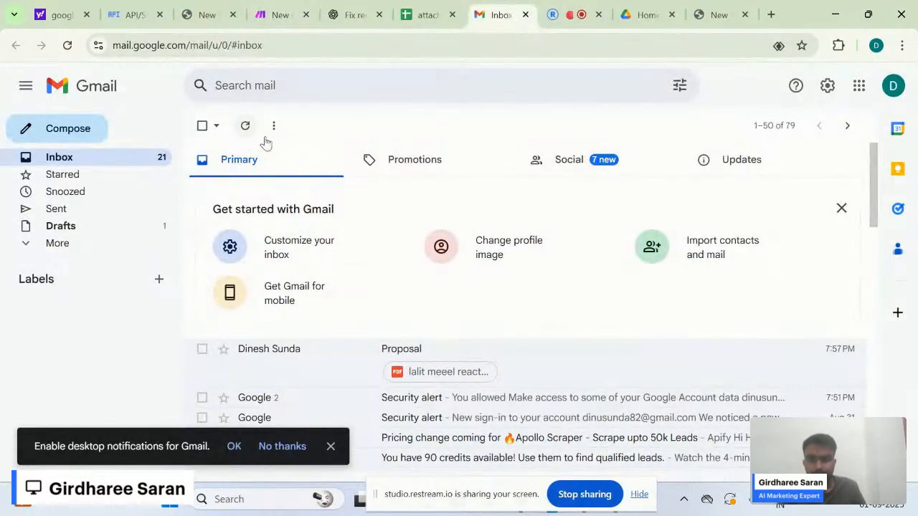
scroll(370, 369, down, 1)
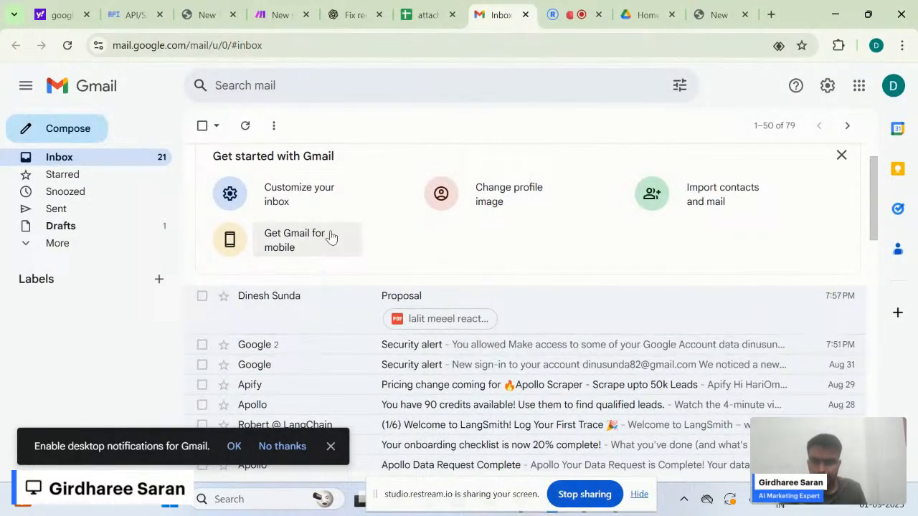
click(245, 130)
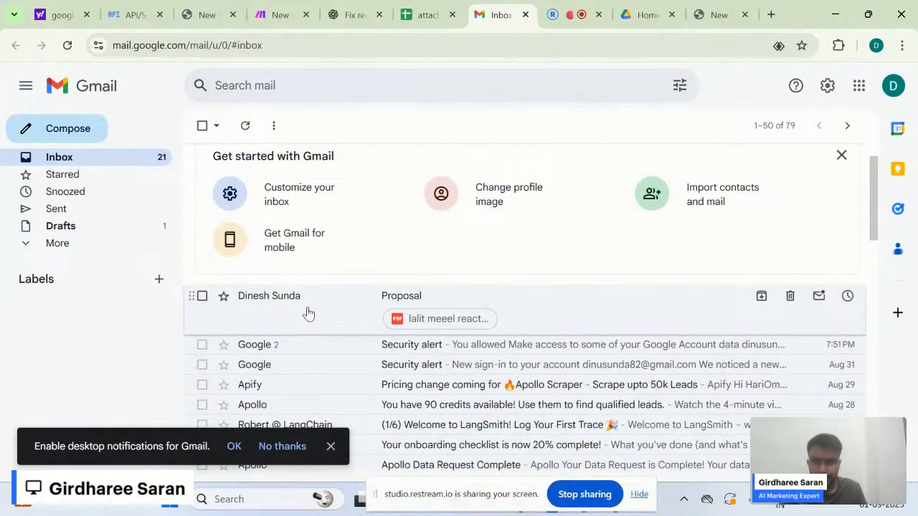
click(244, 127)
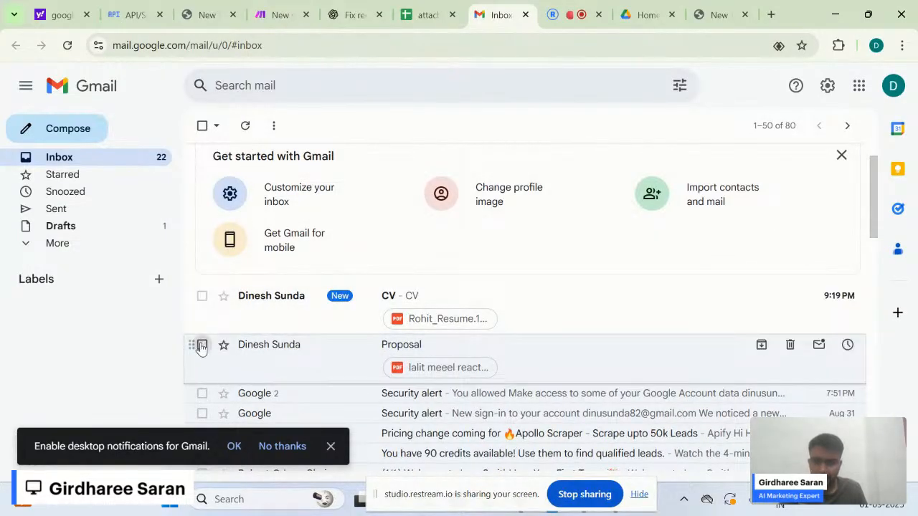
- Mark the Proposal email as unread and return to the Make scenario
click(202, 345)
click(351, 126)
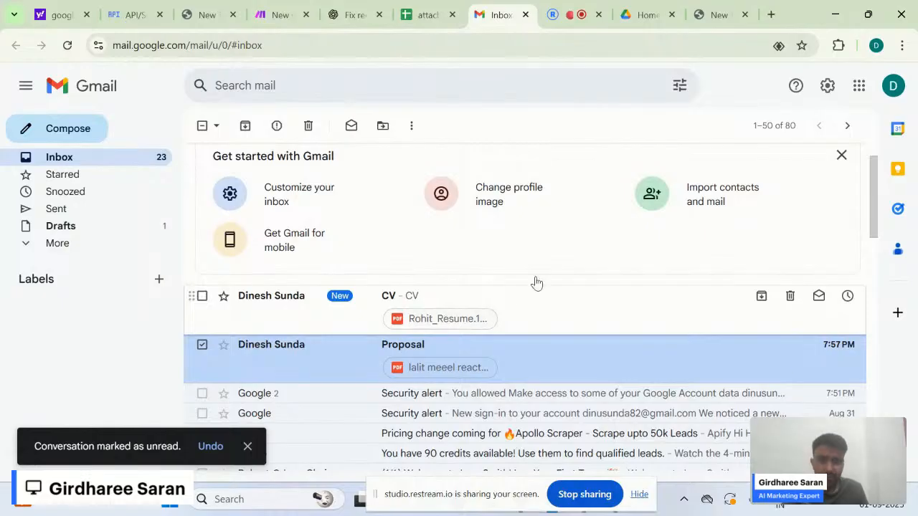
click(278, 14)
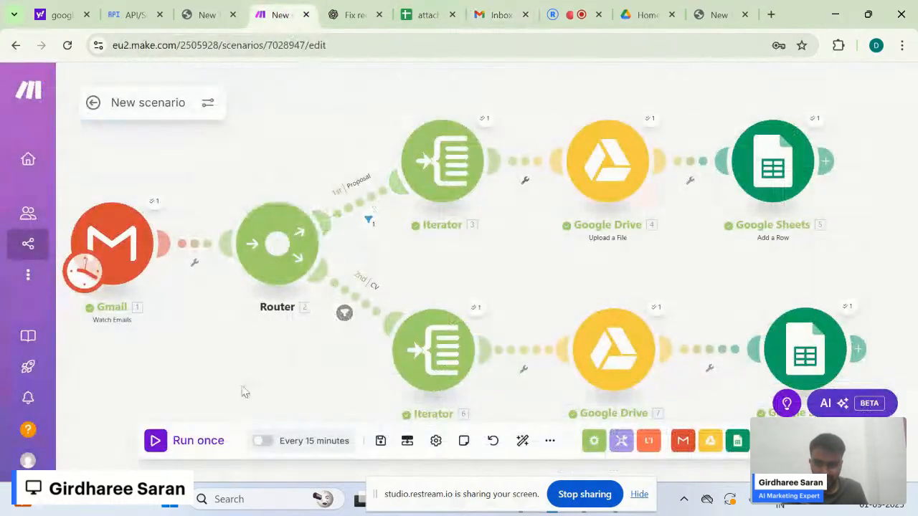
- Run the scenario once and inspect the CV email bundle the Gmail module fetched
drag(321, 360, 291, 365)
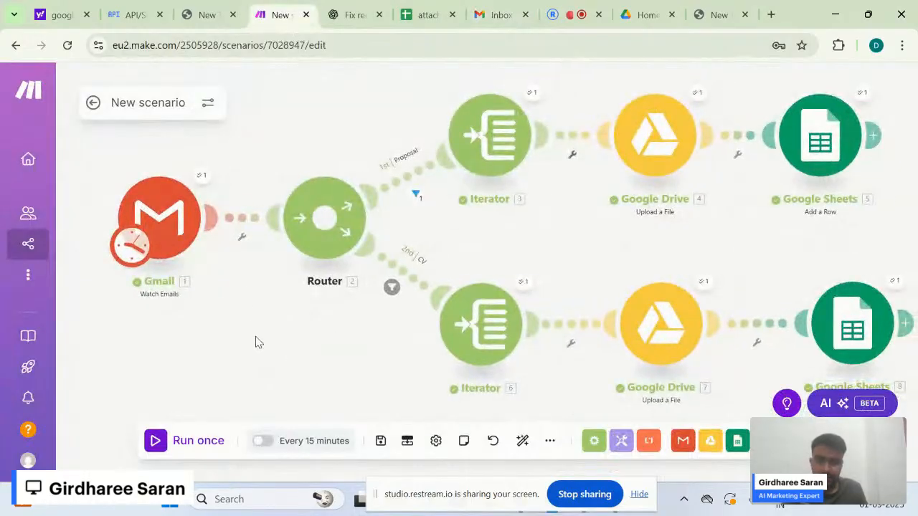
click(190, 442)
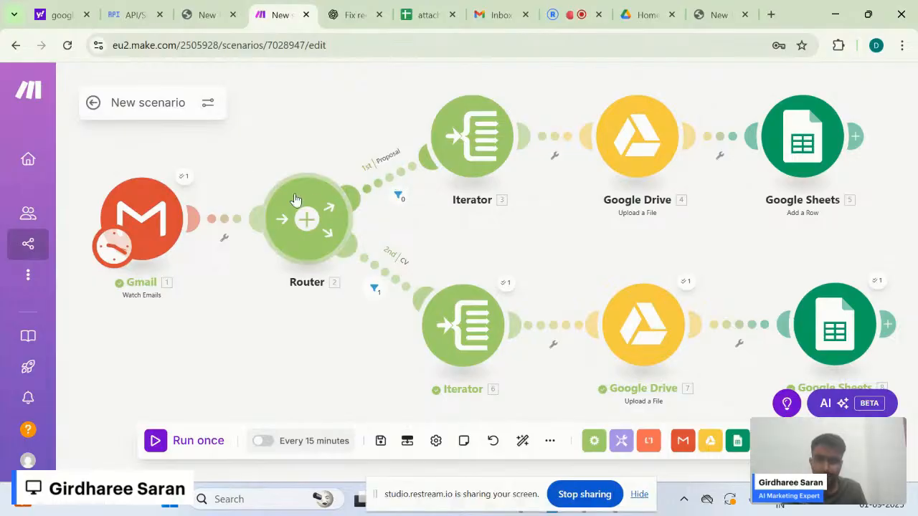
click(185, 178)
scroll(385, 305, down, 3)
scroll(385, 304, up, 1)
scroll(385, 307, down, 1)
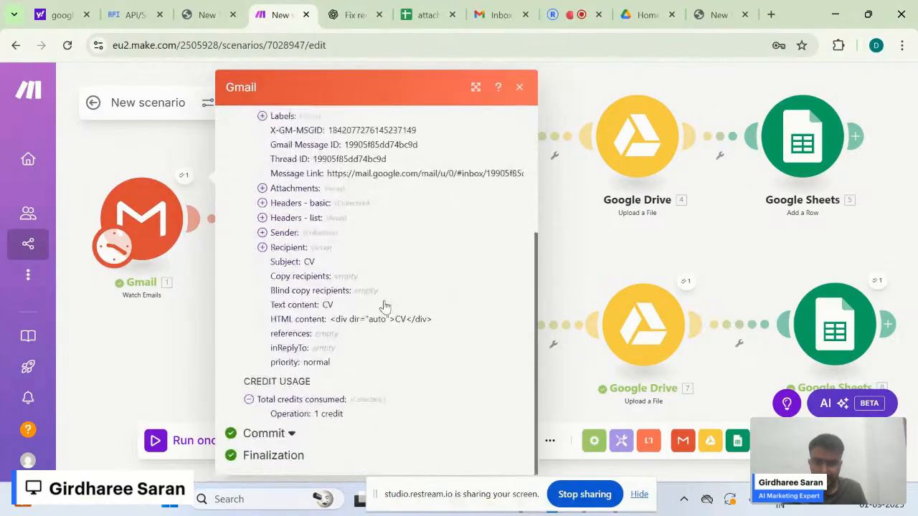
scroll(453, 312, up, 2)
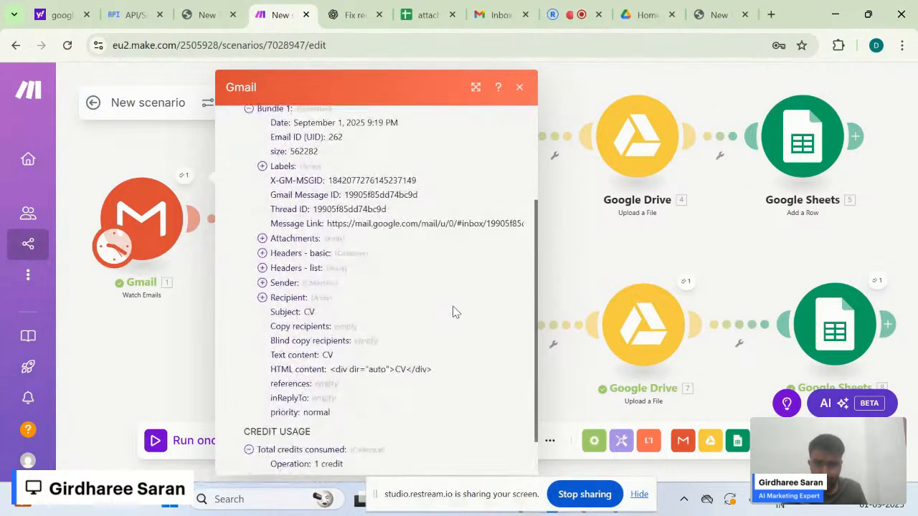
click(519, 87)
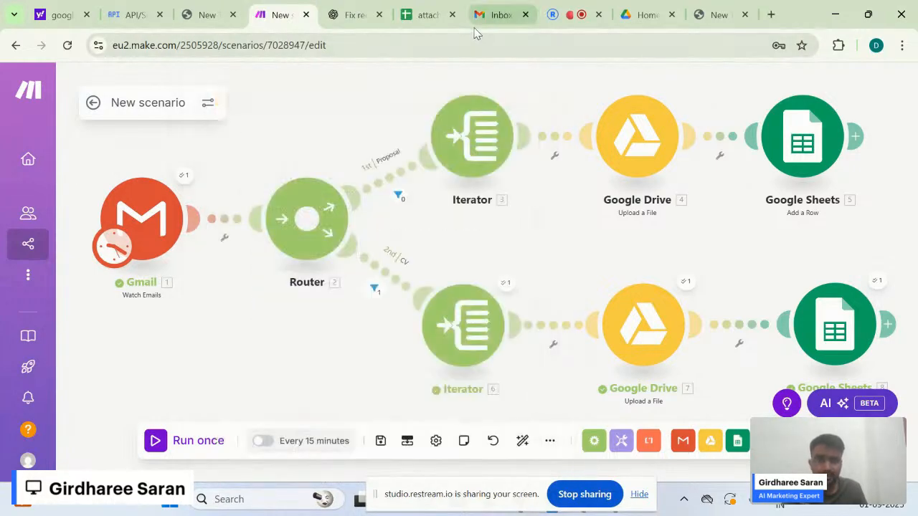
- Reload Gmail, mark the CV email unread again, and return to Make
click(484, 16)
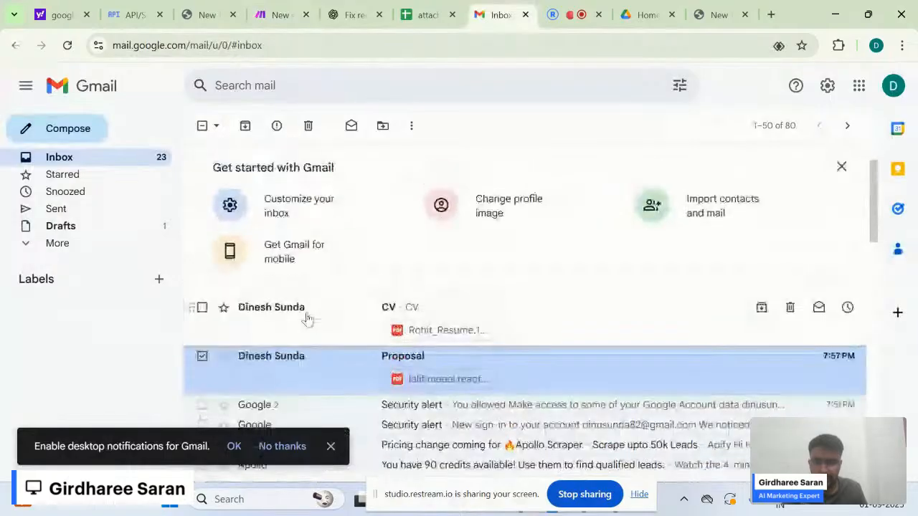
click(68, 47)
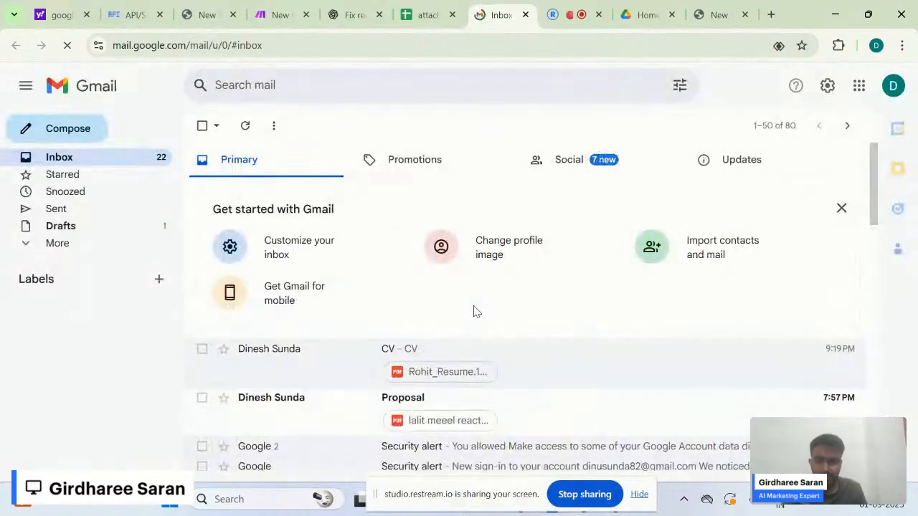
click(202, 307)
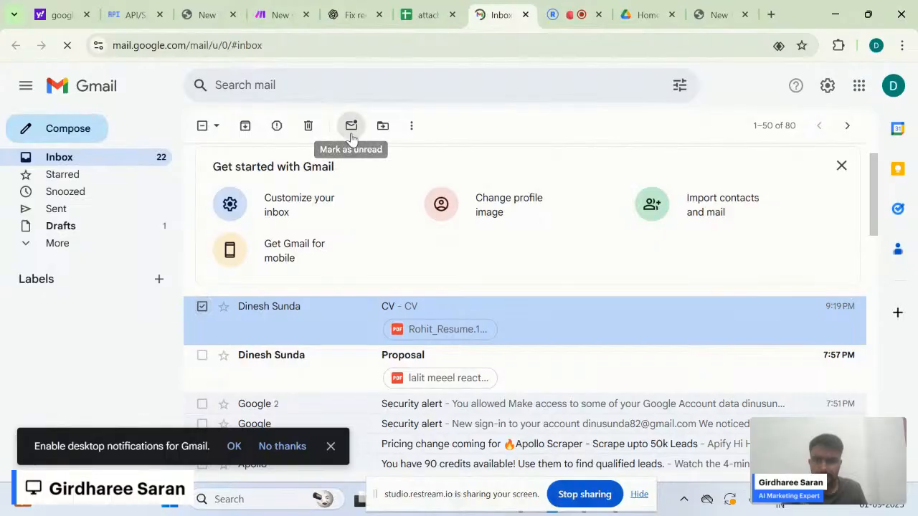
click(352, 136)
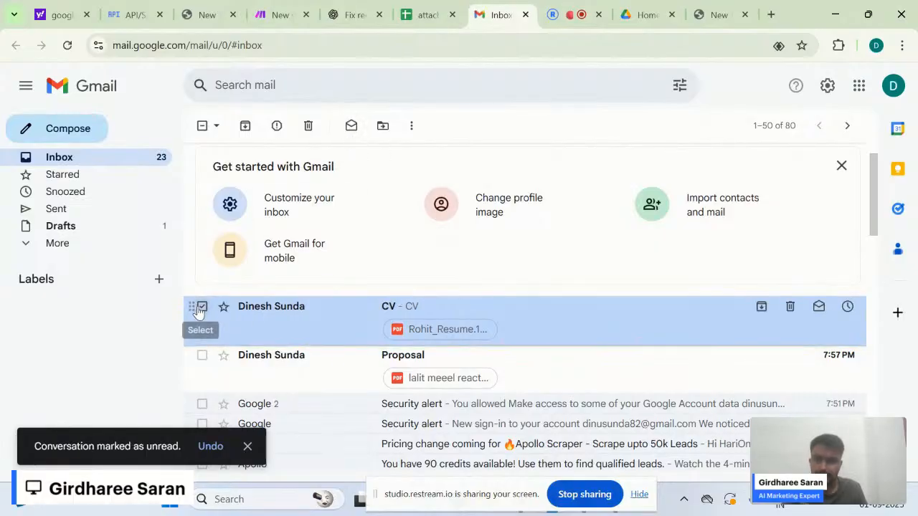
click(202, 307)
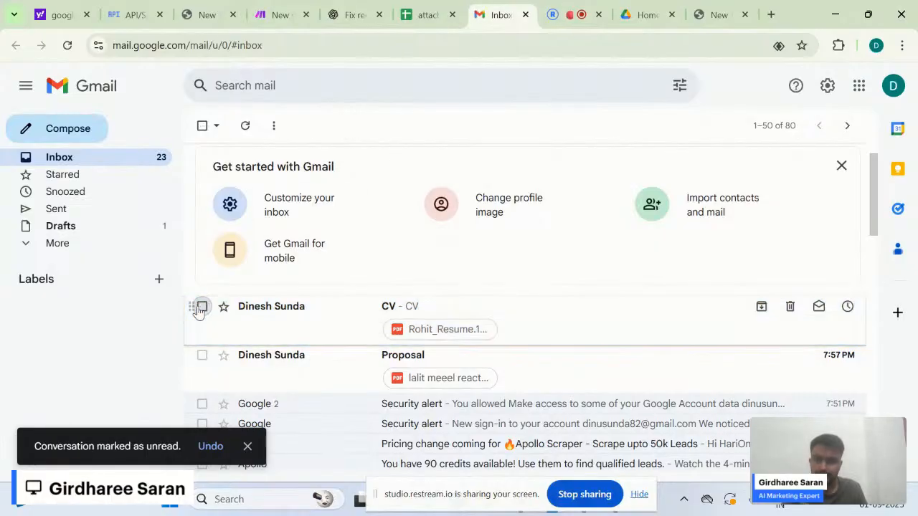
click(276, 15)
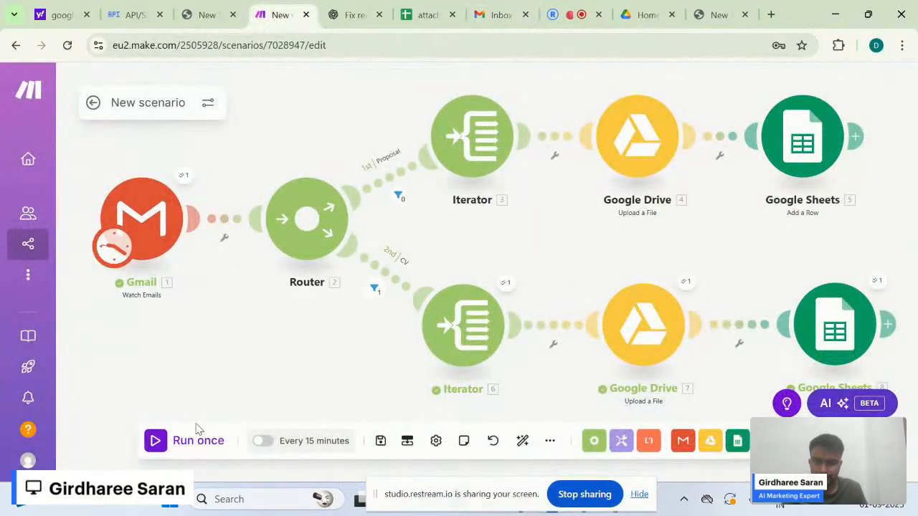
- Run the scenario once and open the Gmail module's operation details
click(156, 206)
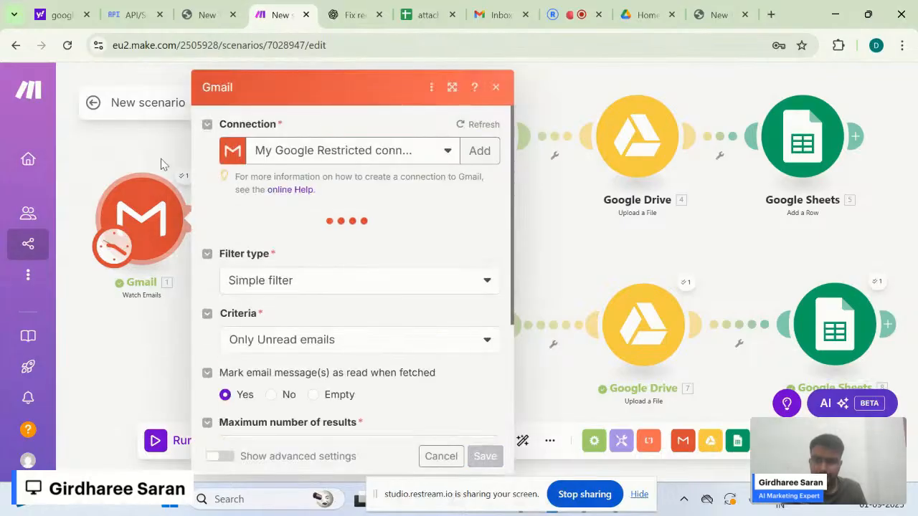
click(163, 165)
click(180, 439)
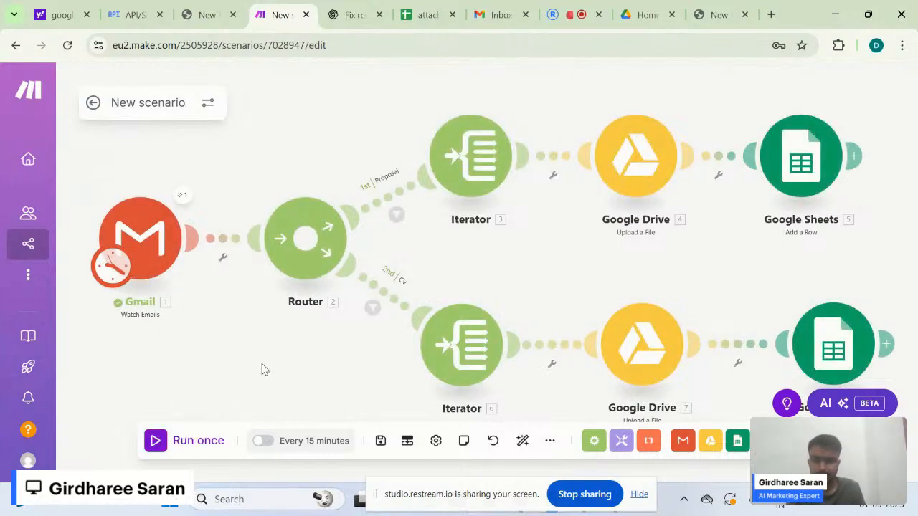
scroll(262, 360, down, 1)
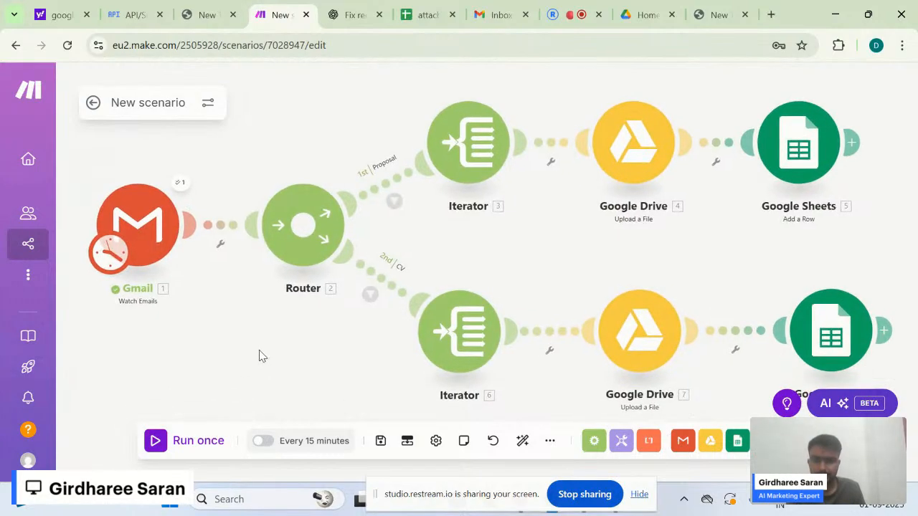
click(179, 184)
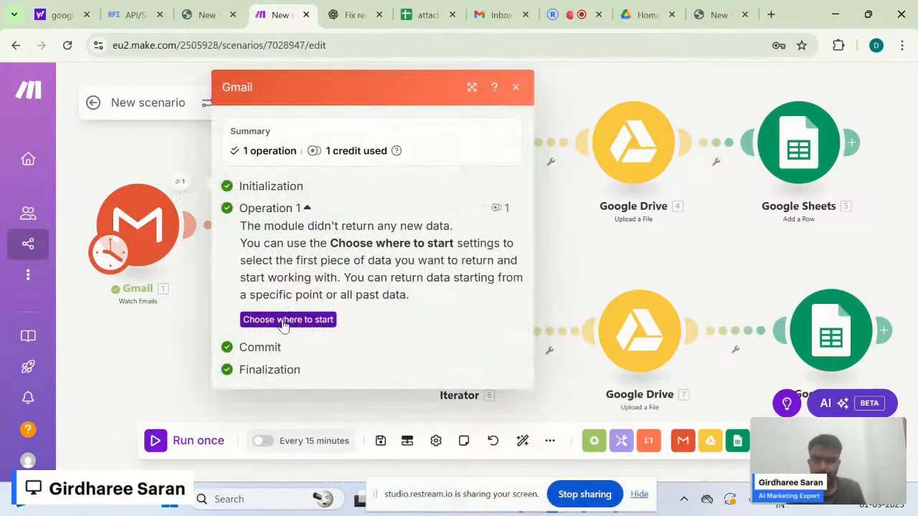
- Start the Gmail trigger from emails after 08/29/2025 9:21 PM, then run once
click(287, 319)
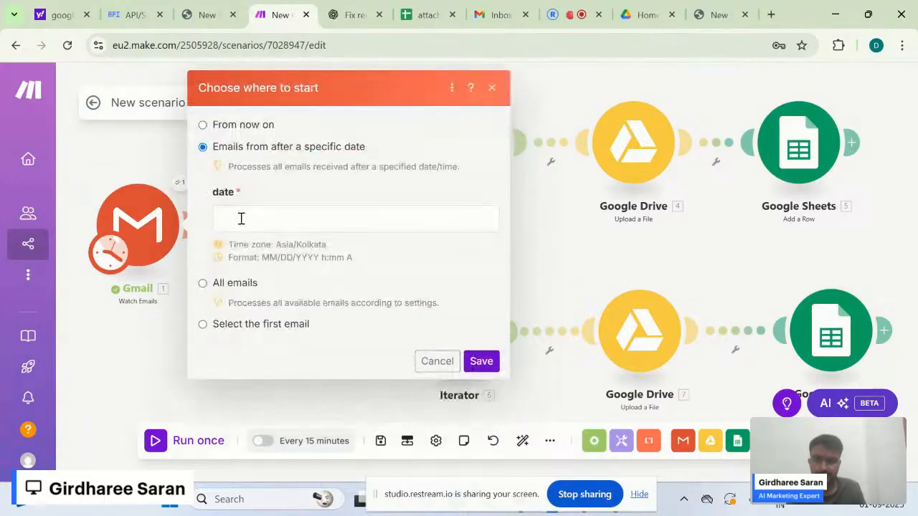
click(239, 218)
click(525, 153)
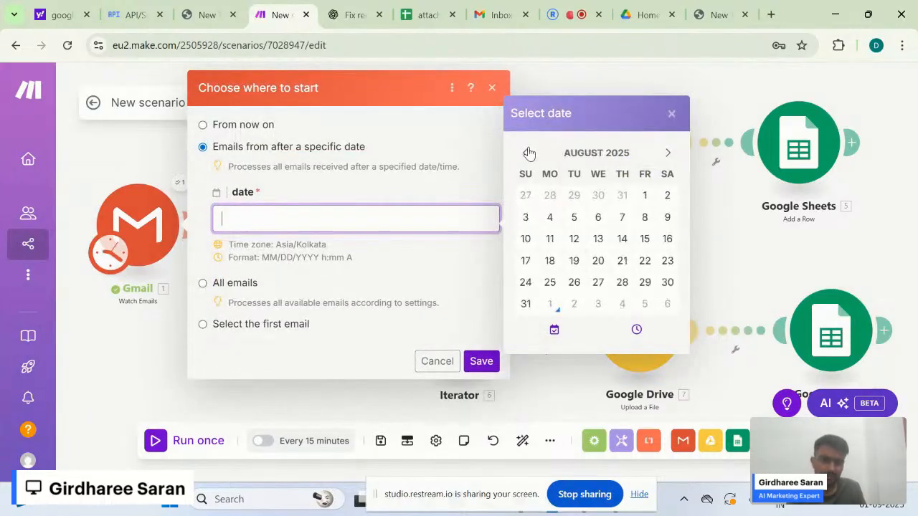
click(598, 283)
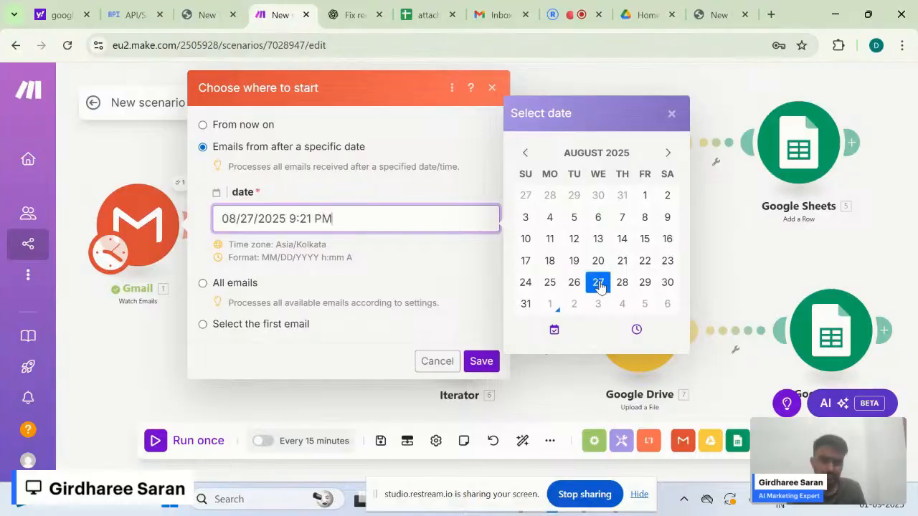
click(644, 284)
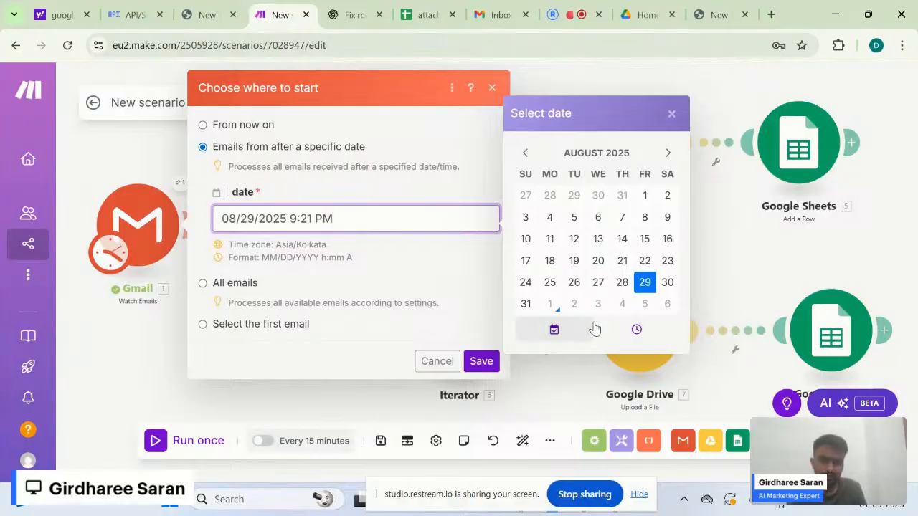
click(672, 114)
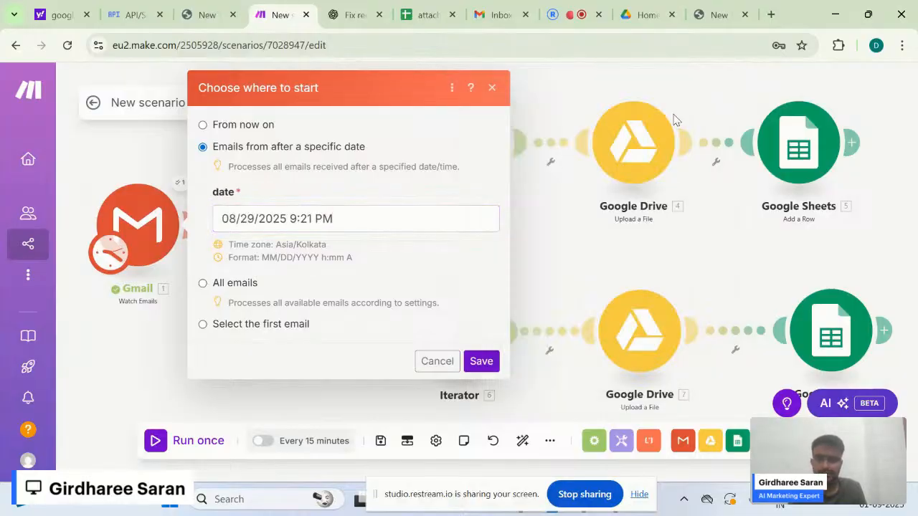
click(482, 362)
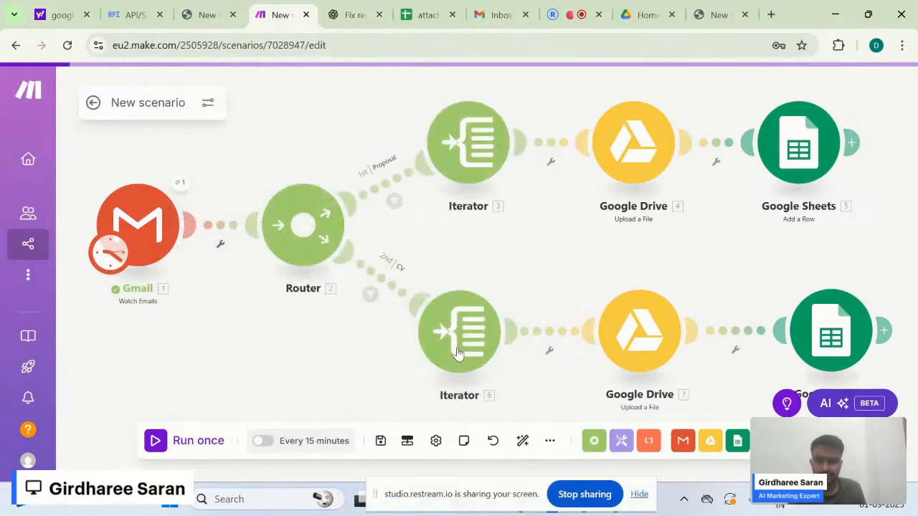
click(191, 442)
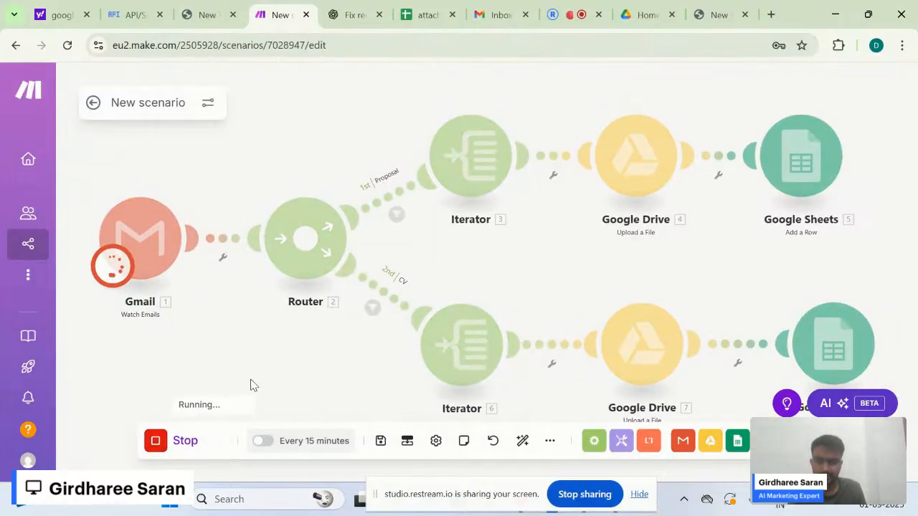
- Check the Proposal filter results: Bundle 1 passed while Bundle 2 failed its conditions
drag(263, 378, 246, 374)
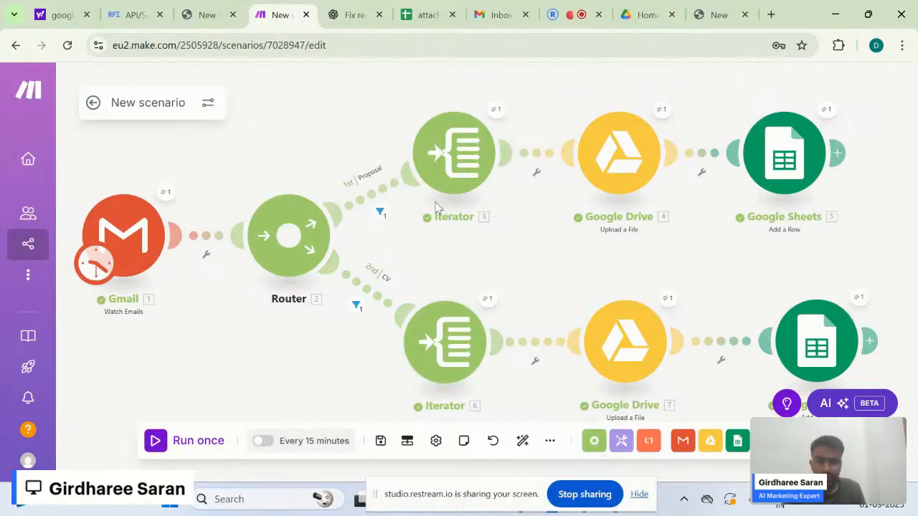
click(381, 211)
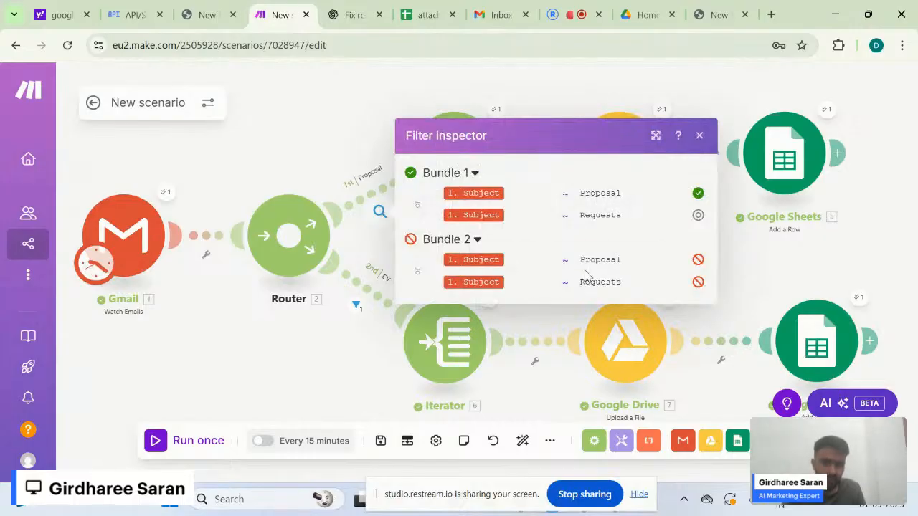
click(472, 240)
click(463, 262)
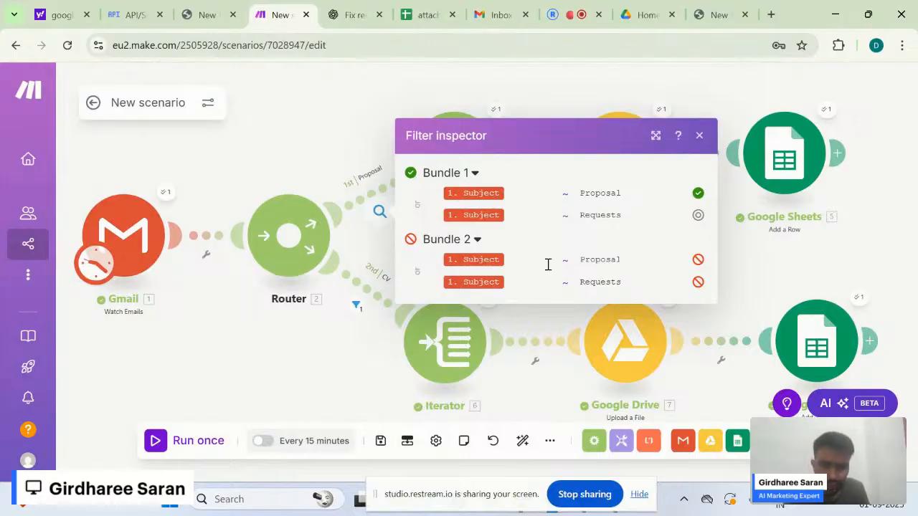
click(699, 135)
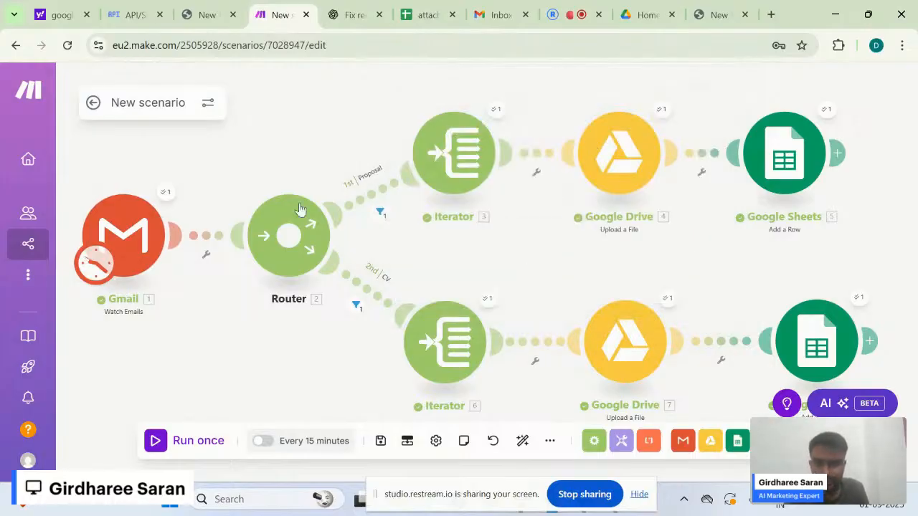
- Review the two emails, Proposal and CV, that the Gmail module fetched
click(165, 192)
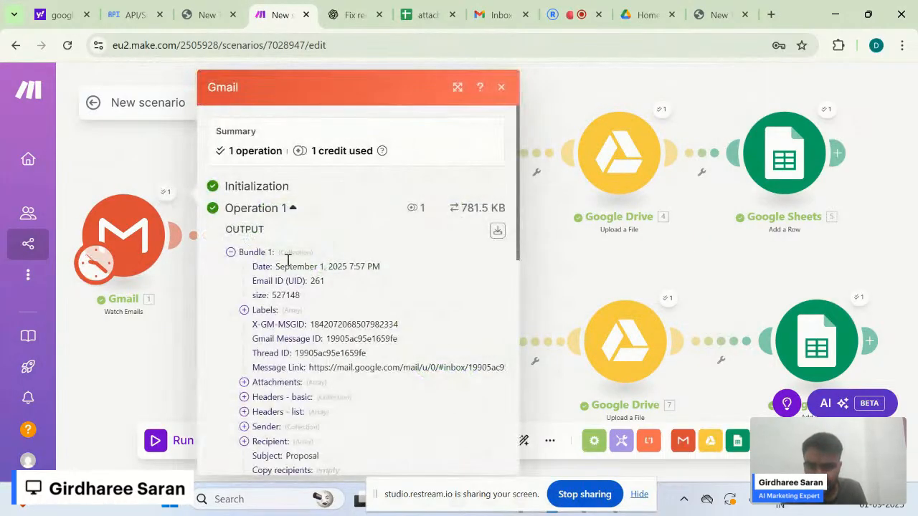
scroll(314, 328, down, 5)
scroll(316, 328, down, 6)
scroll(343, 375, up, 10)
scroll(342, 375, down, 5)
scroll(344, 373, up, 2)
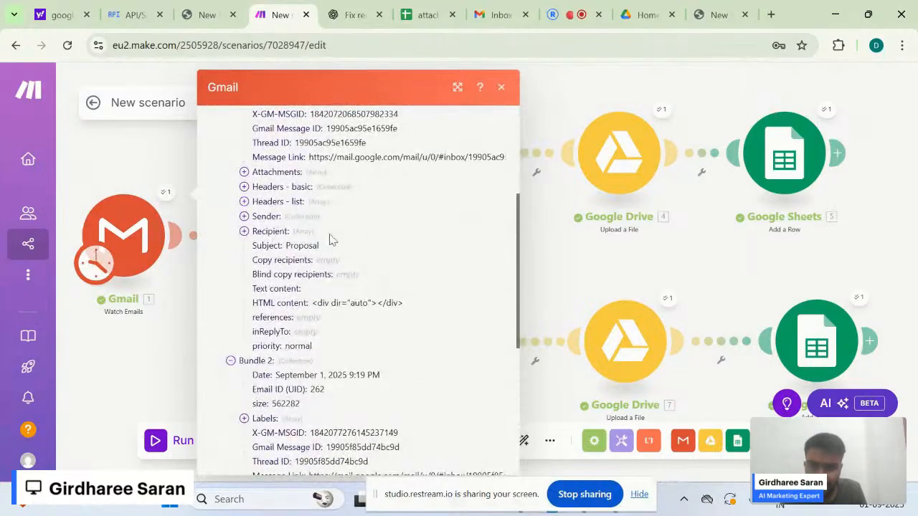
key(Escape)
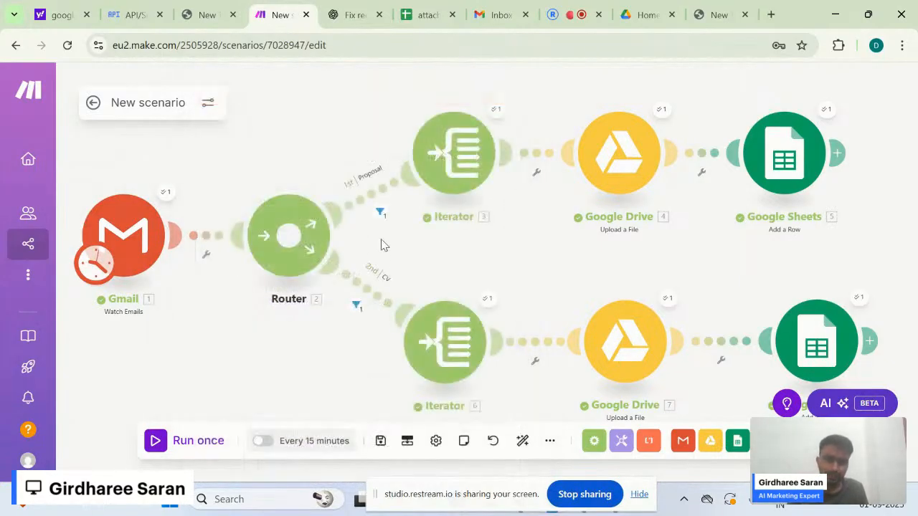
click(426, 16)
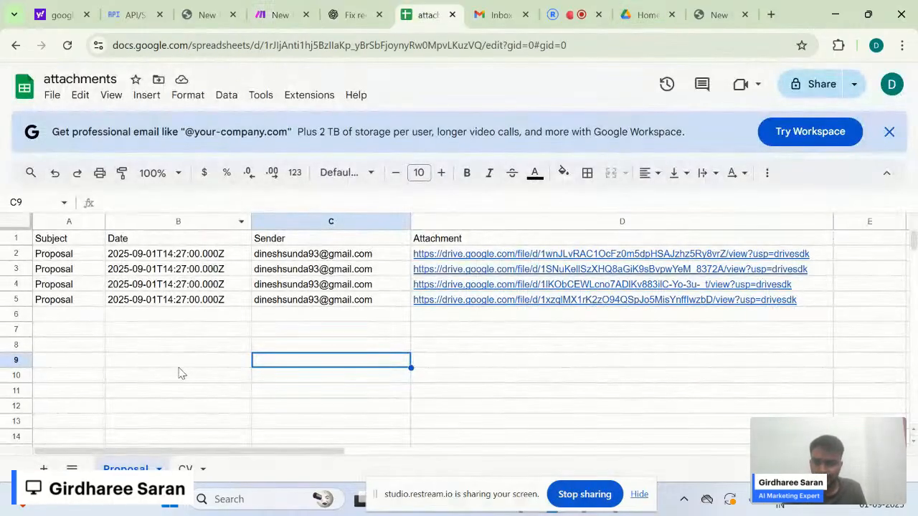
click(185, 469)
click(192, 332)
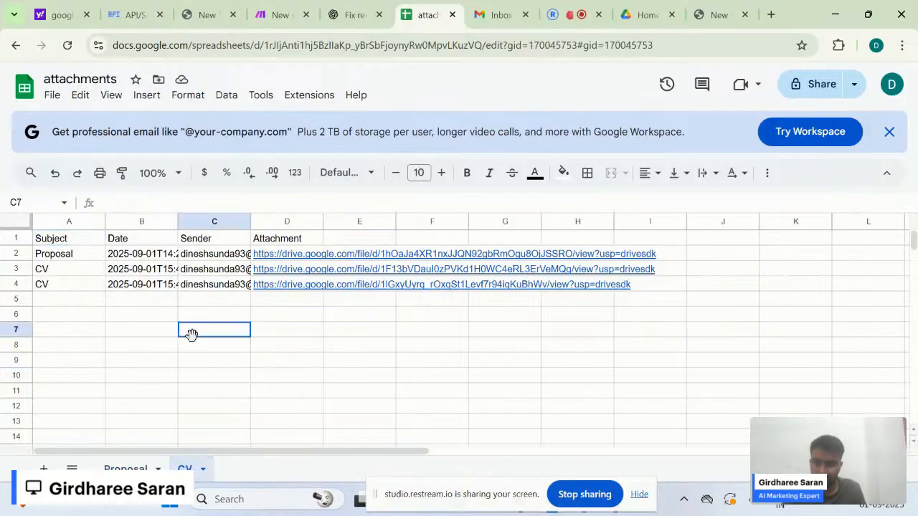
click(15, 284)
click(278, 331)
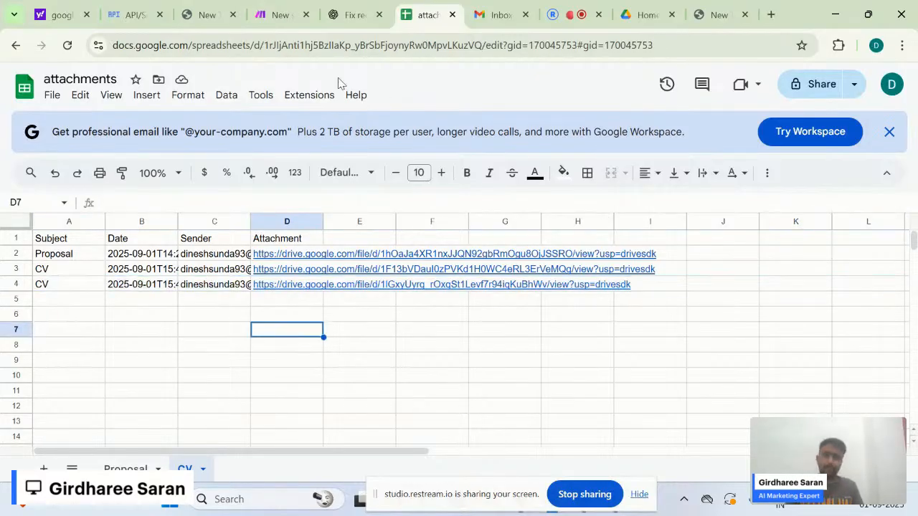
click(280, 15)
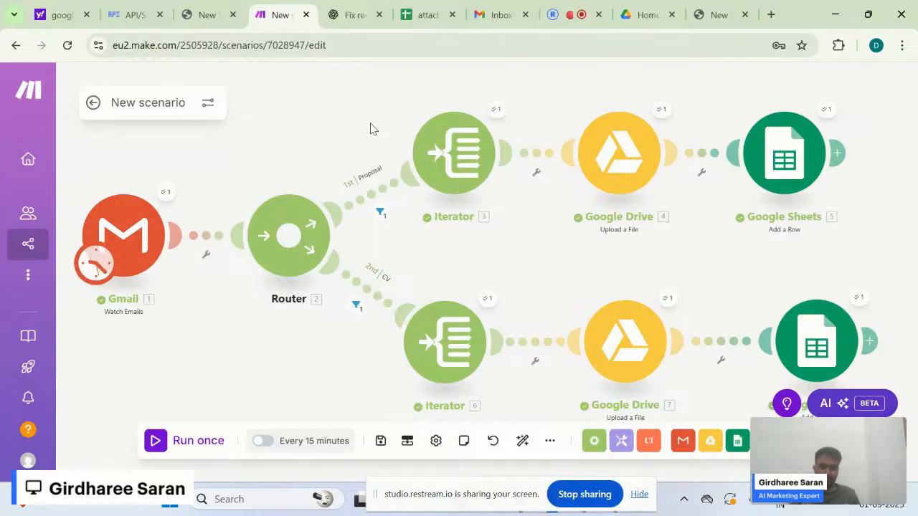
drag(370, 127, 383, 125)
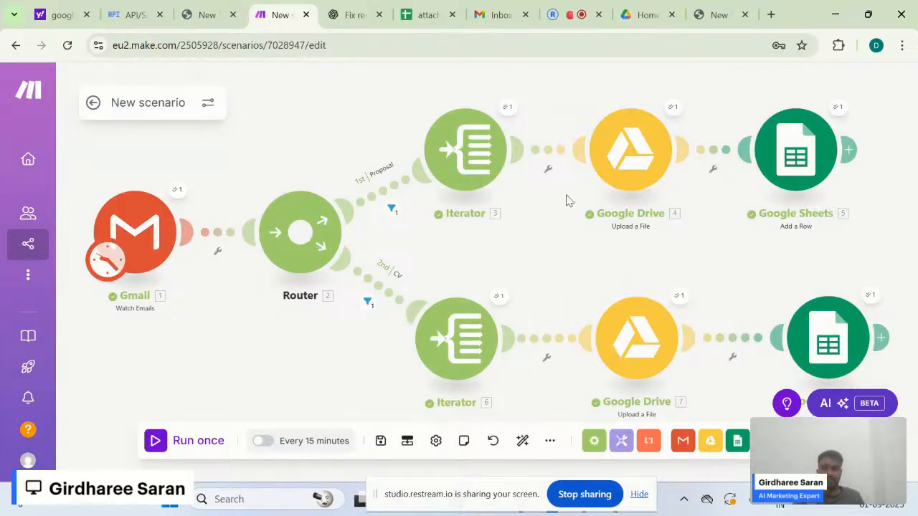
mouse_move(101, 111)
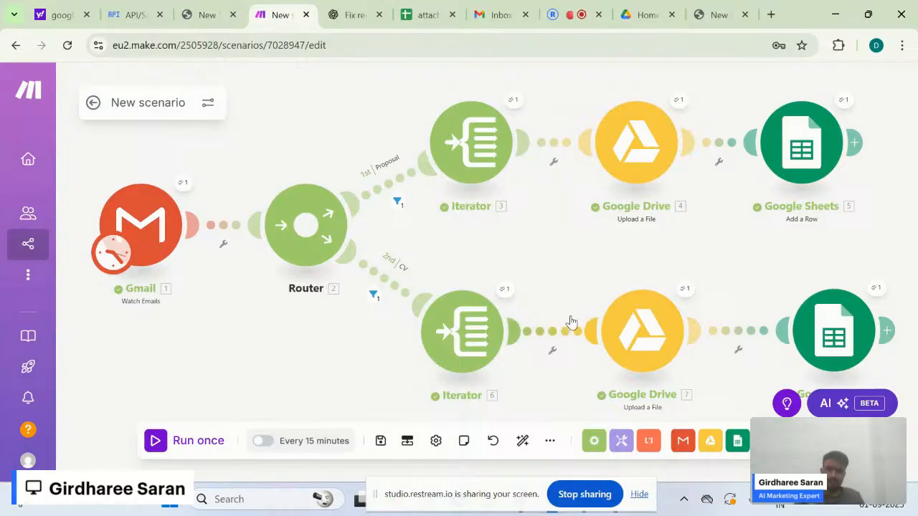
- Review the Google Cloud OAuth setup notes in Notepad, then bring up the Restream studio
key(alt+Tab)
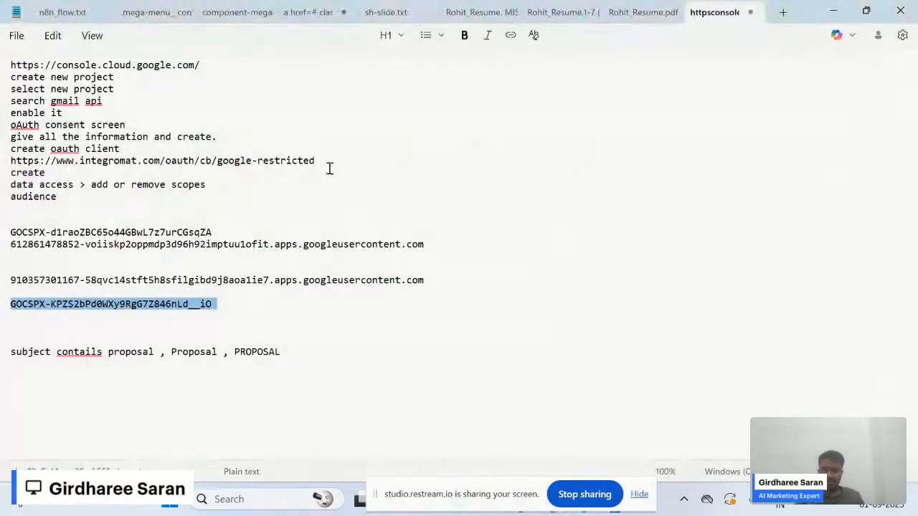
drag(178, 207, 1, 56)
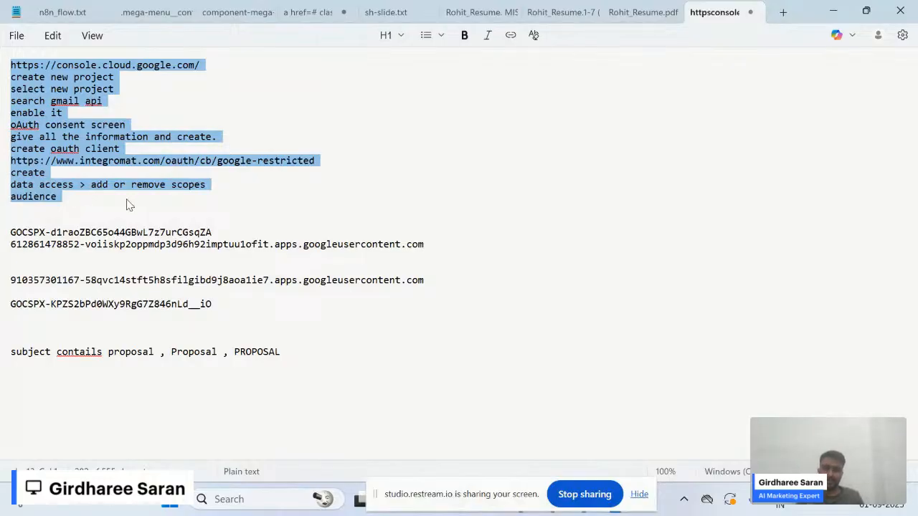
click(213, 322)
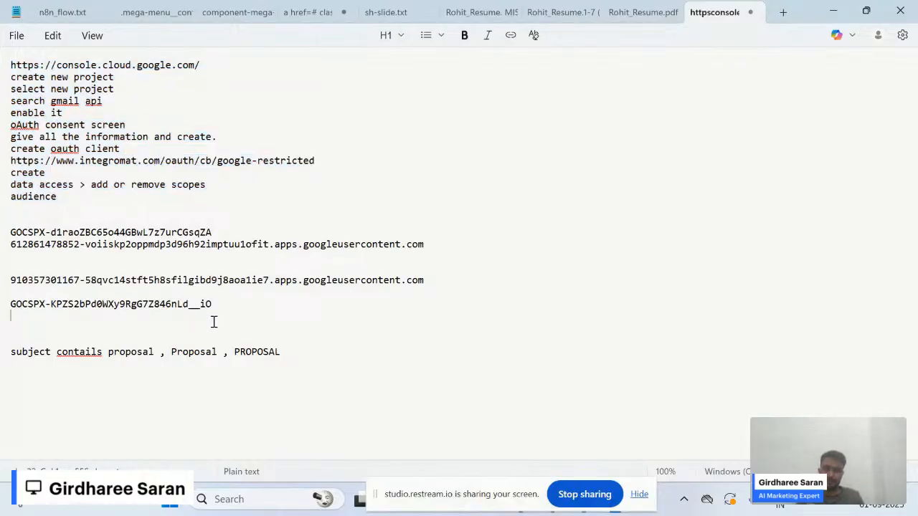
key(alt+Tab)
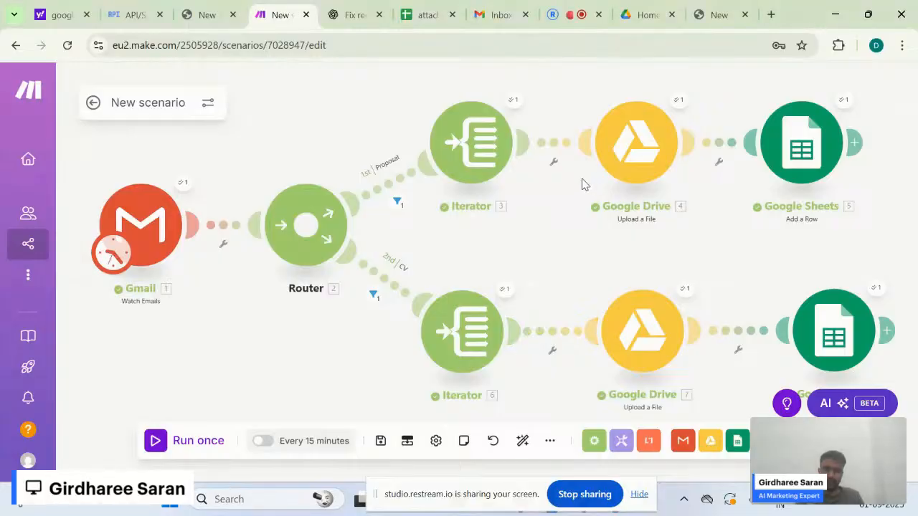
click(569, 23)
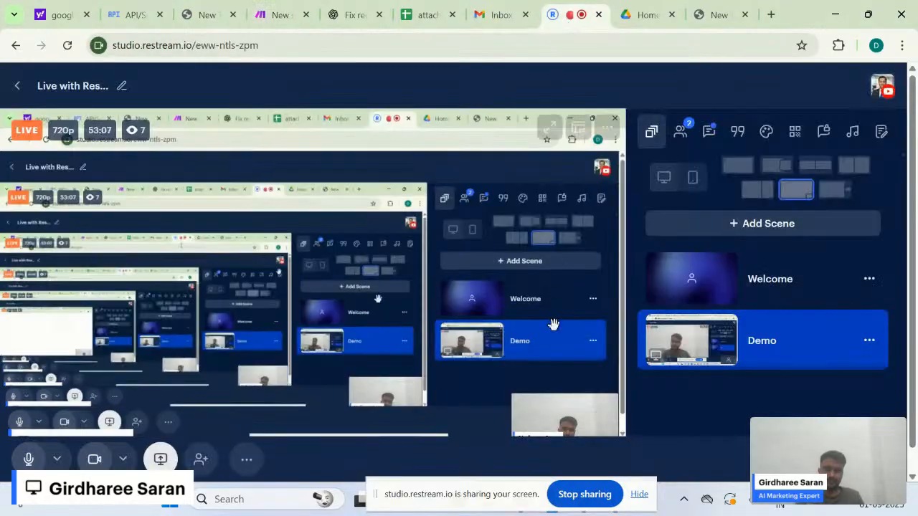